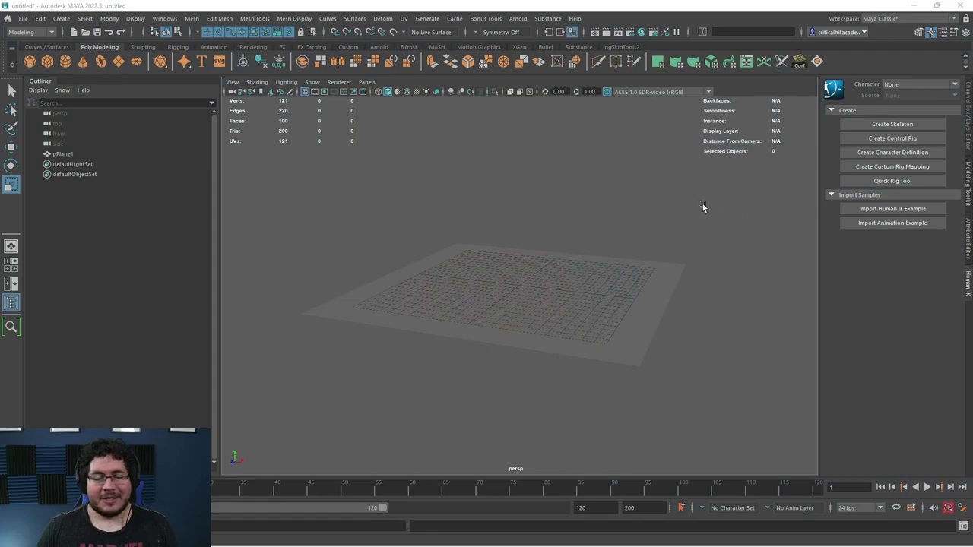
Check in the Plug-in Manager that the substance plug-ins are loaded and set to auto load
left_click_drag(702, 204, 539, 287, "alt")
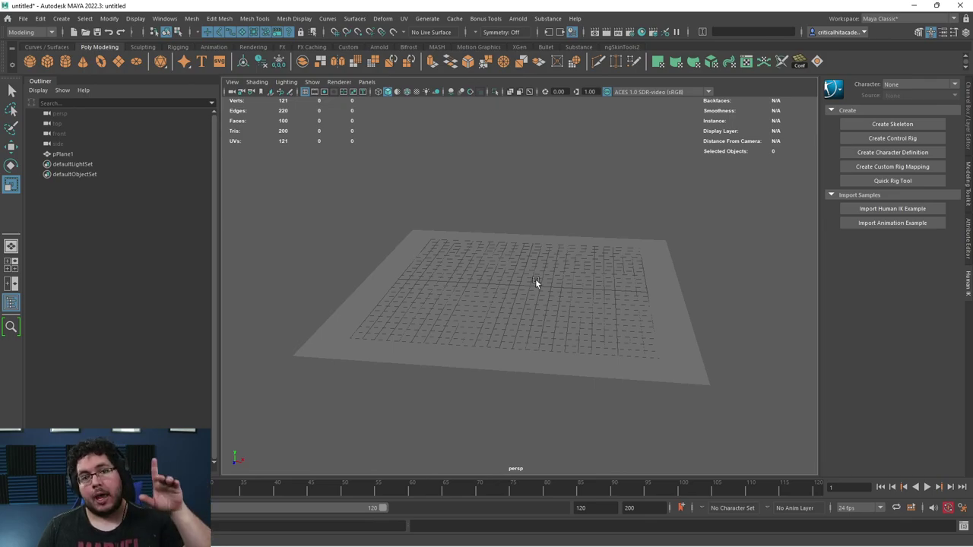
left_click(163, 18)
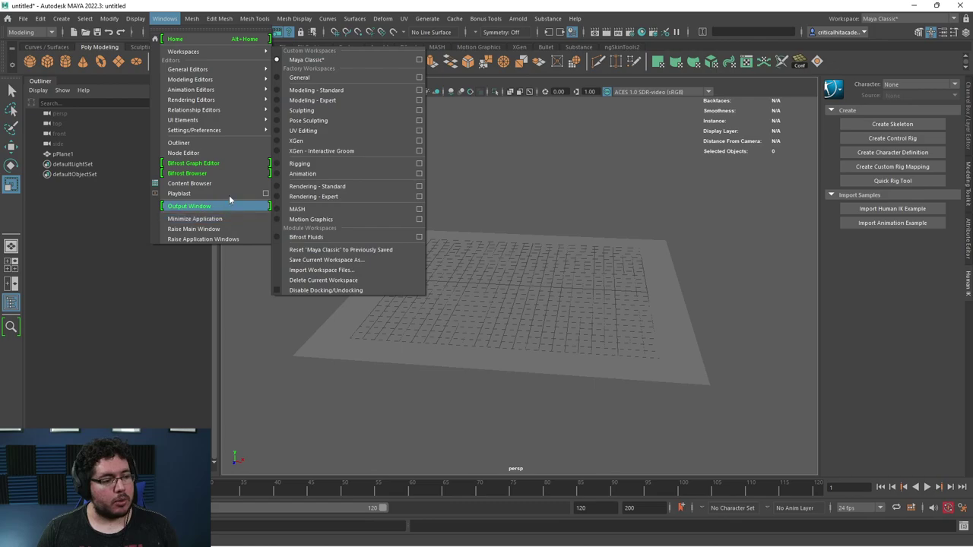
mouse_move(234, 130)
left_click(319, 204)
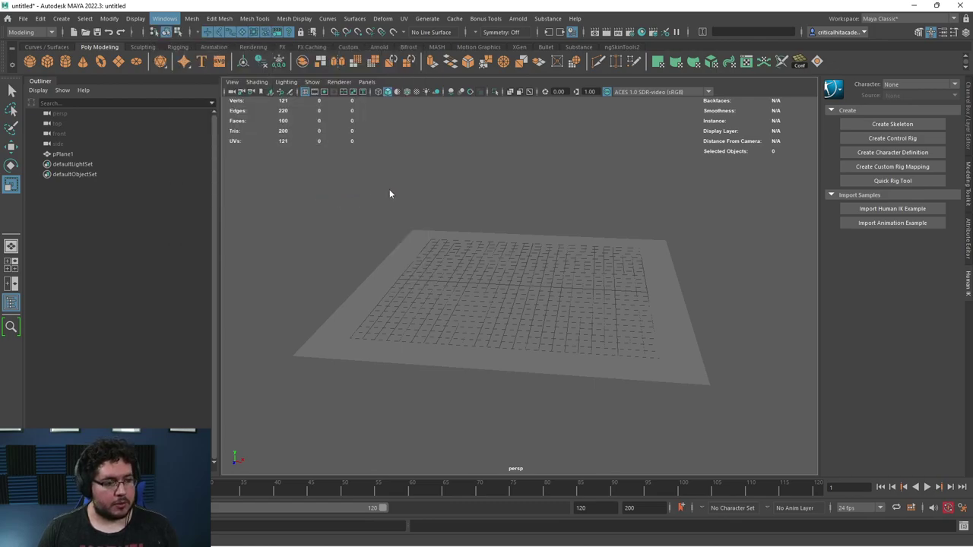
left_click(395, 219)
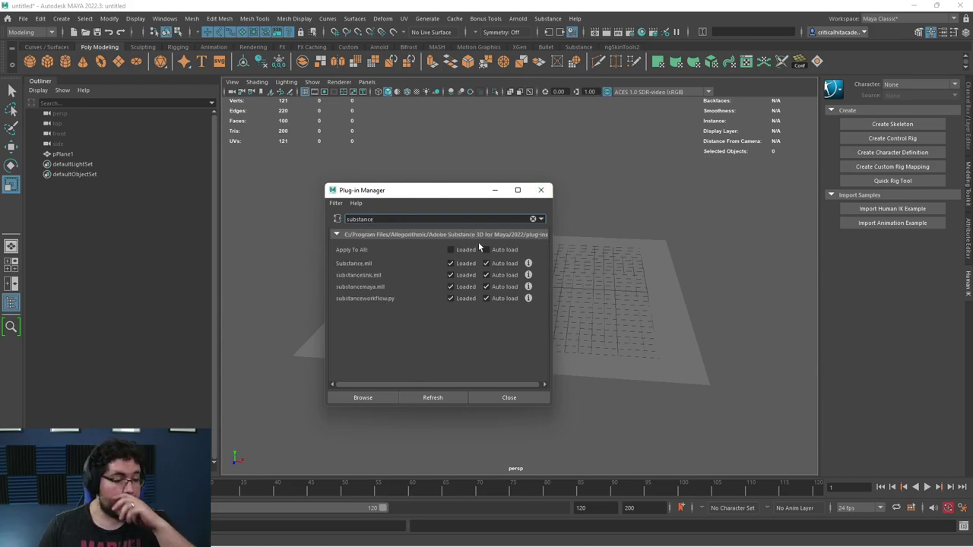
left_click(542, 191)
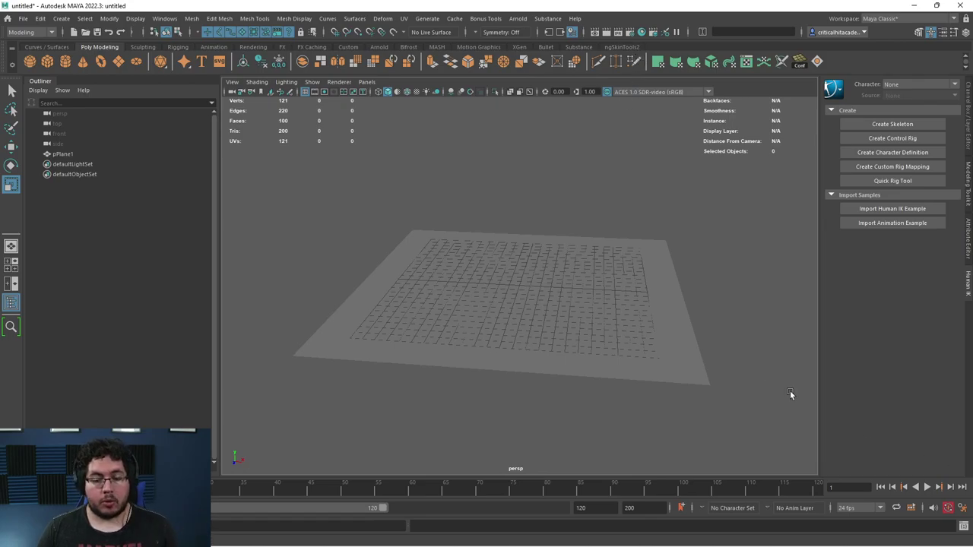
Switch to the browser and look through the wood materials on Adobe Substance 3D Assets, including Paldao Wood, then return to Maya
key("super")
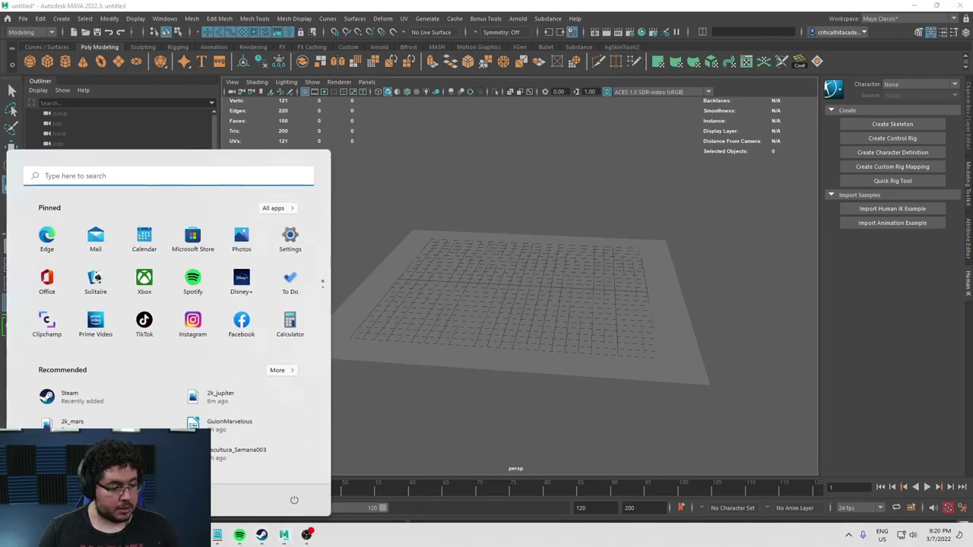
mouse_move(195, 535)
left_click(264, 479)
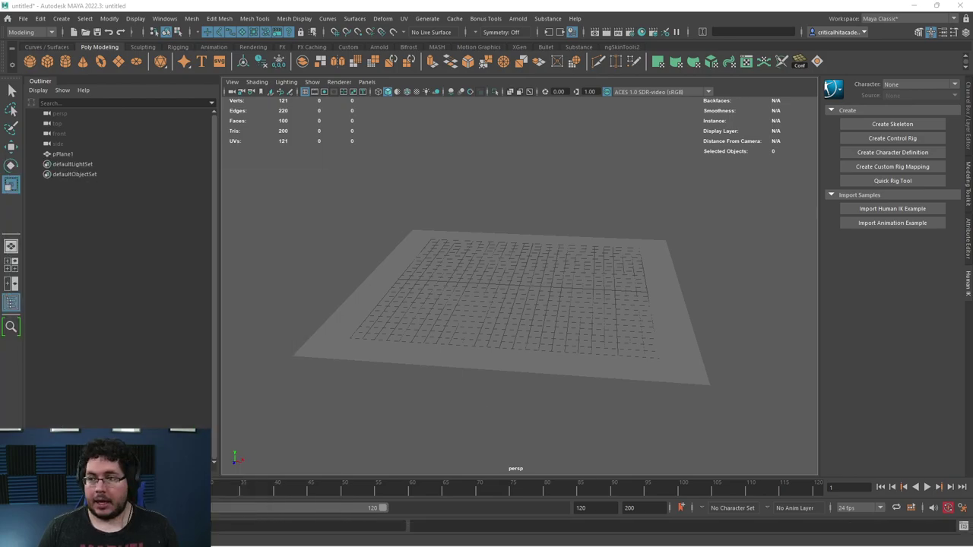
scroll(621, 193, "down", 3)
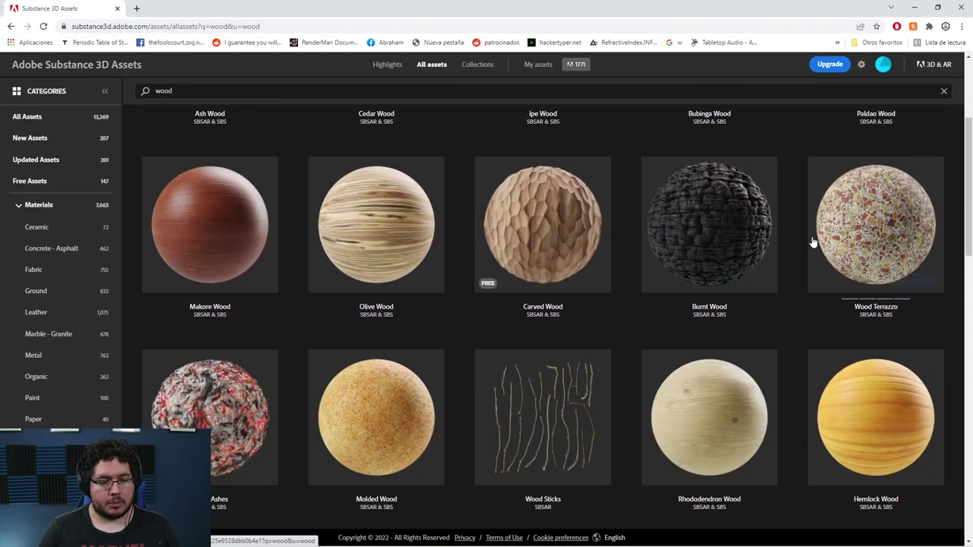
scroll(813, 241, "up", 3)
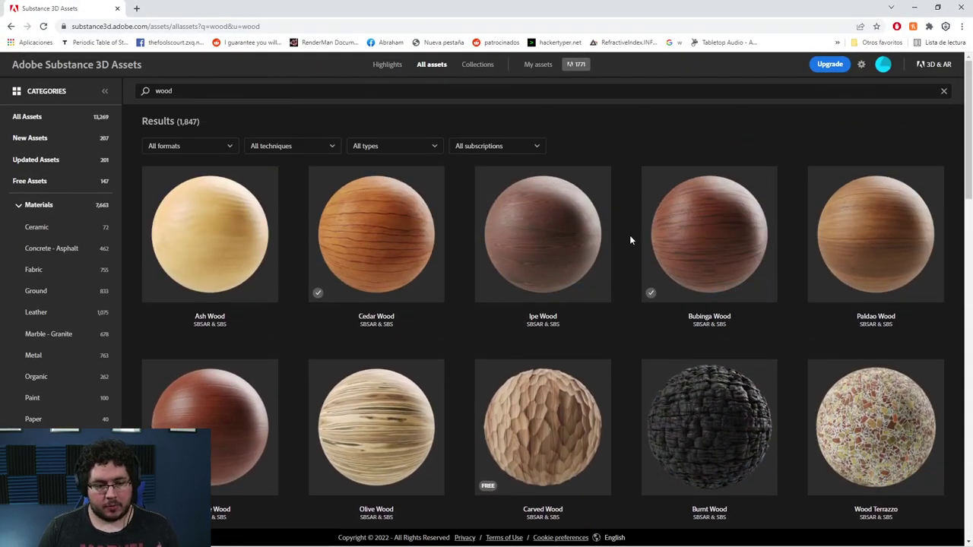
mouse_move(866, 316)
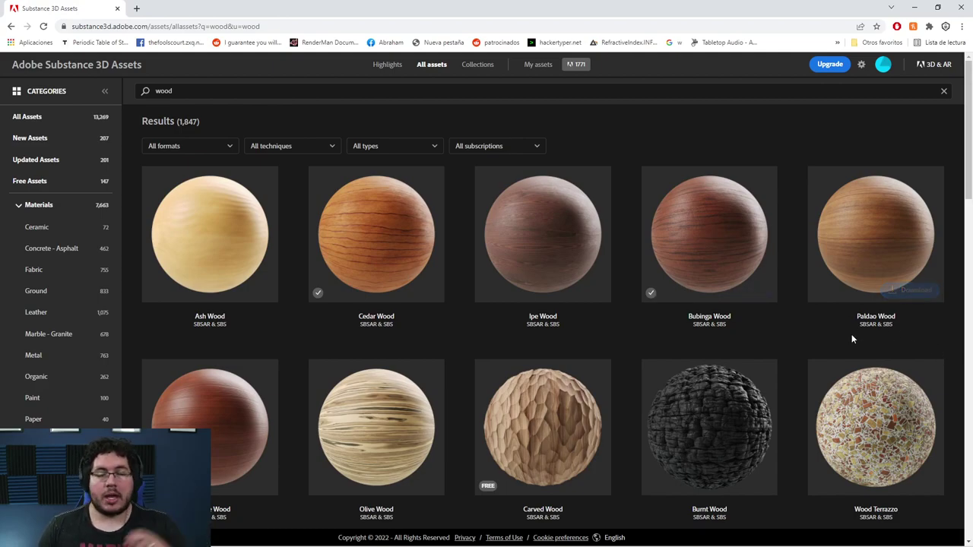
left_click(914, 5)
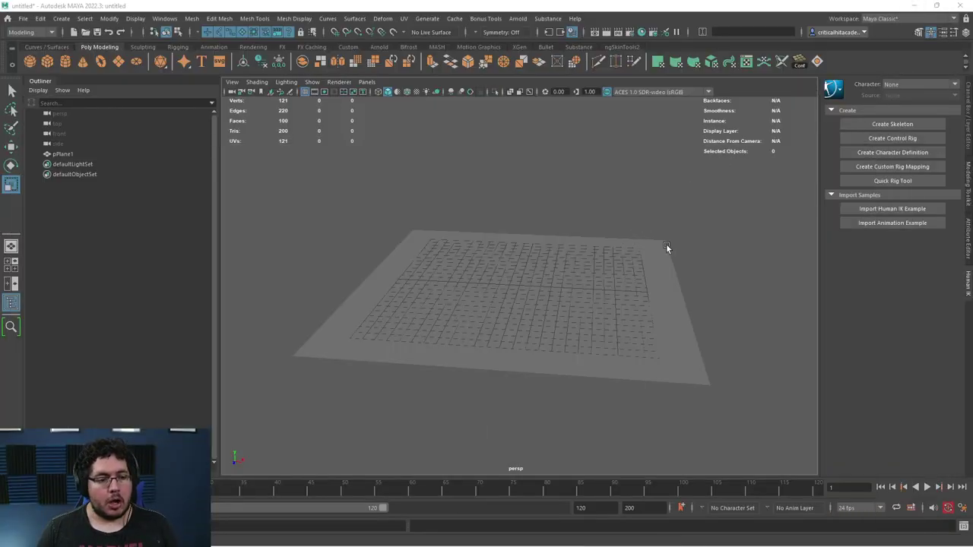
Open the Hypershade, create a substanceNode texture in the empty graph, and space it apart from its place2dTexture node
left_click(642, 32)
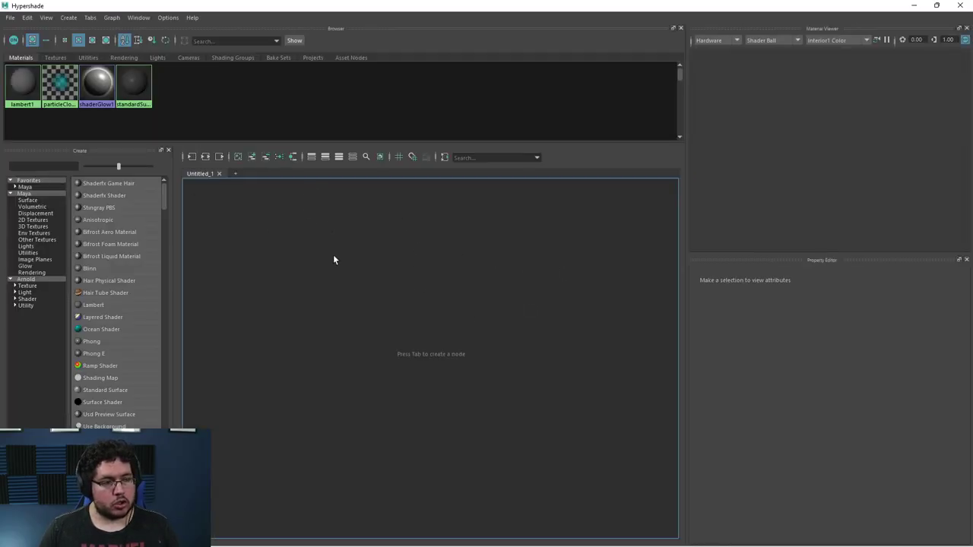
key("Tab")
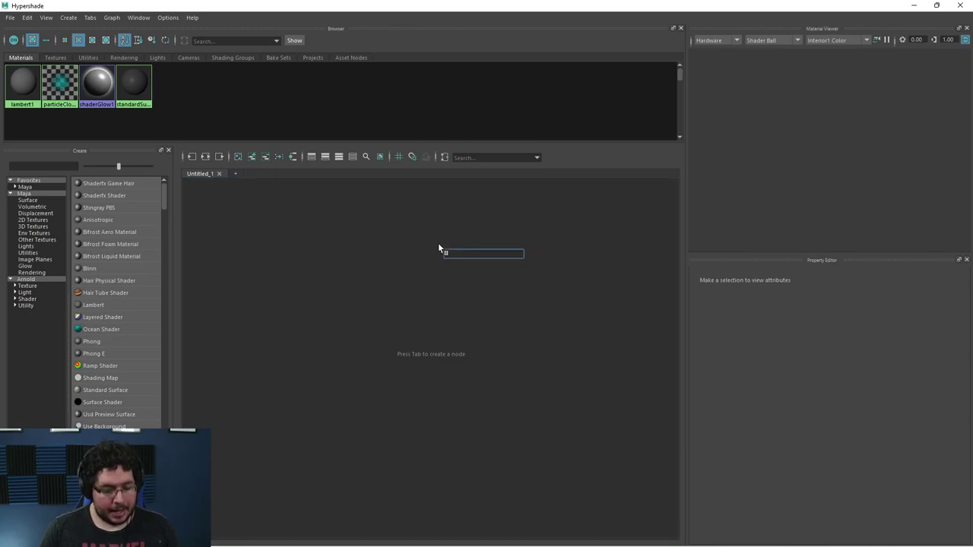
type("substan")
key("Down")
key("Down")
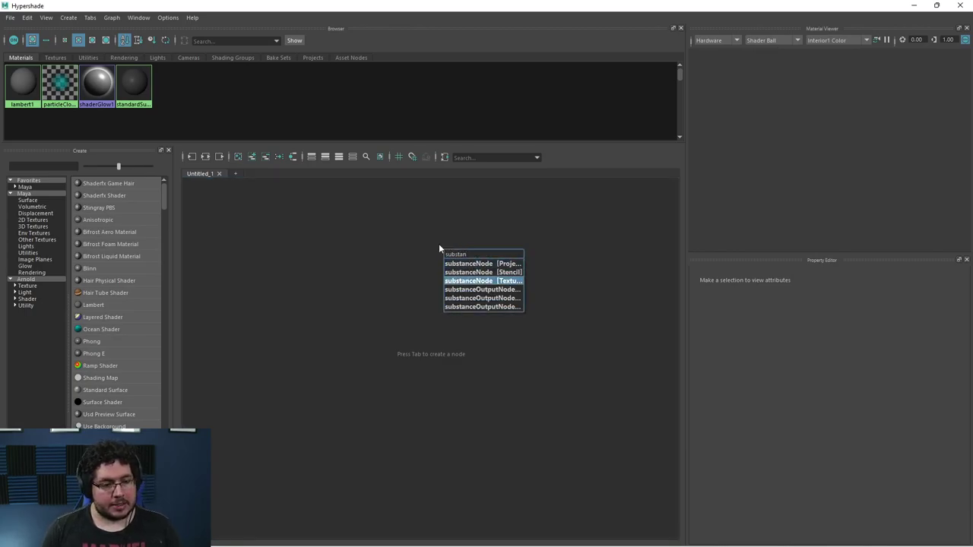
key("Return")
left_click_drag(498, 280, 327, 300)
left_click_drag(566, 260, 472, 237)
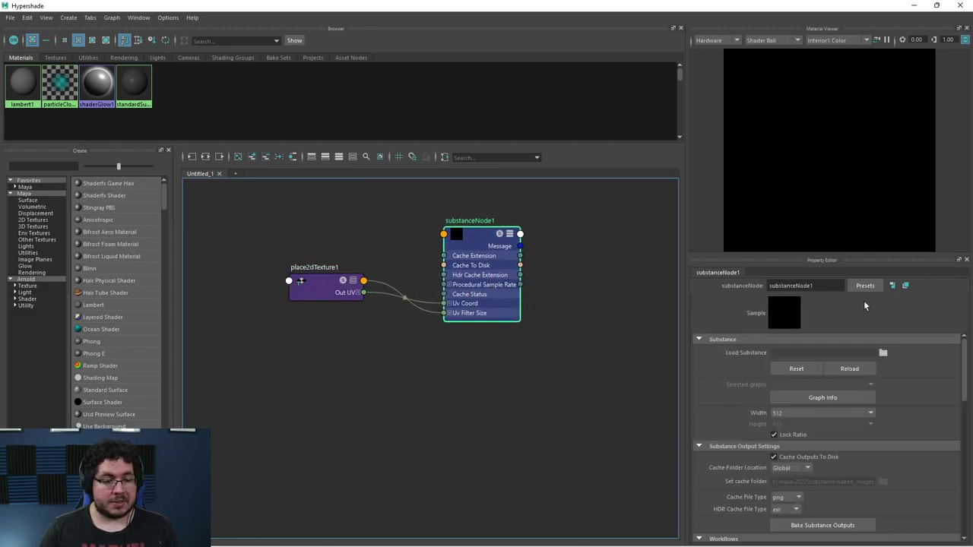
Load wood_cedar.sbsar from the Nextut_Live project's sourceimages folder into the substance node
left_click(882, 352)
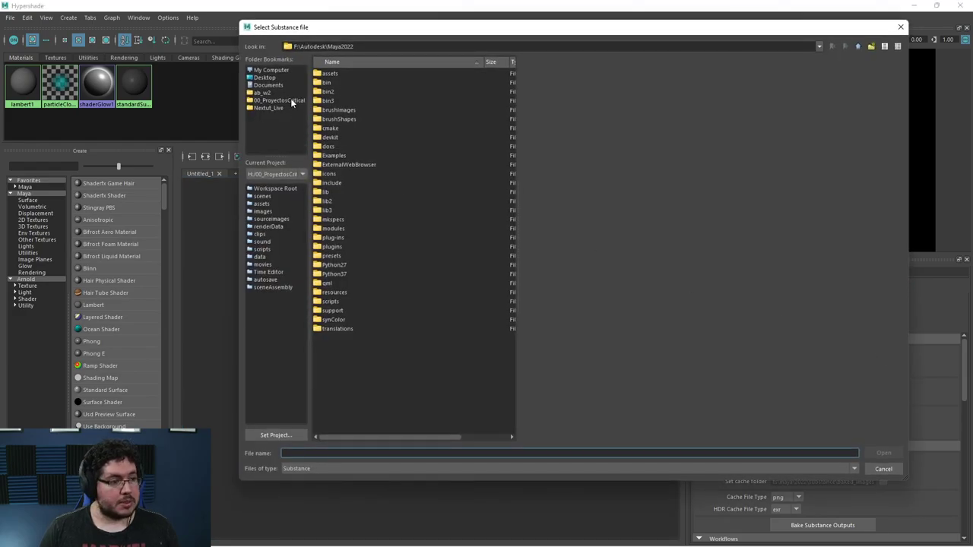
left_click(268, 108)
double_click(339, 194)
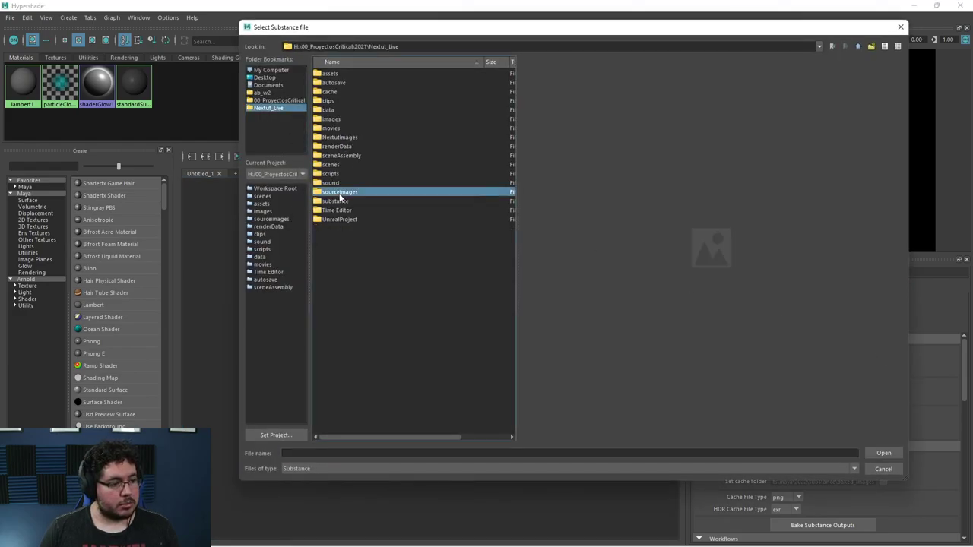
left_click(344, 174)
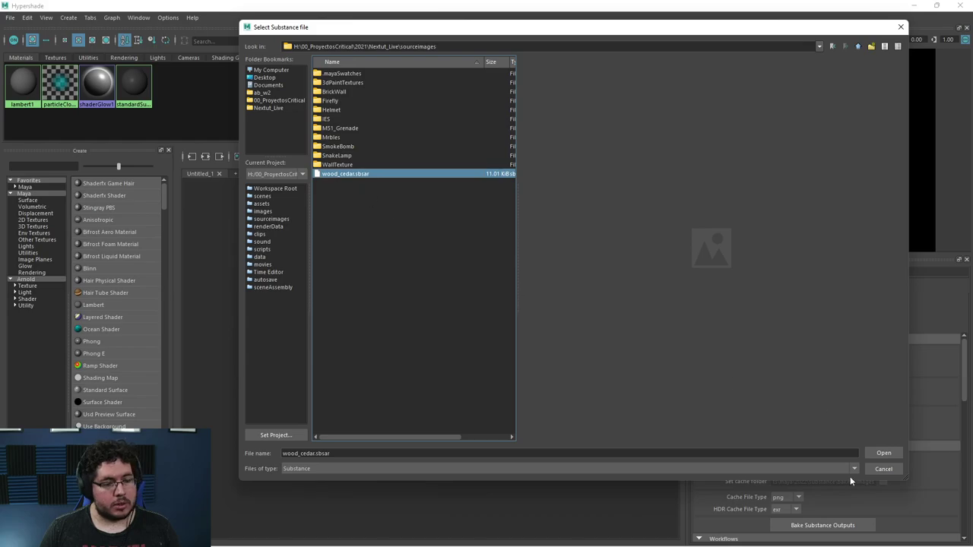
left_click(882, 453)
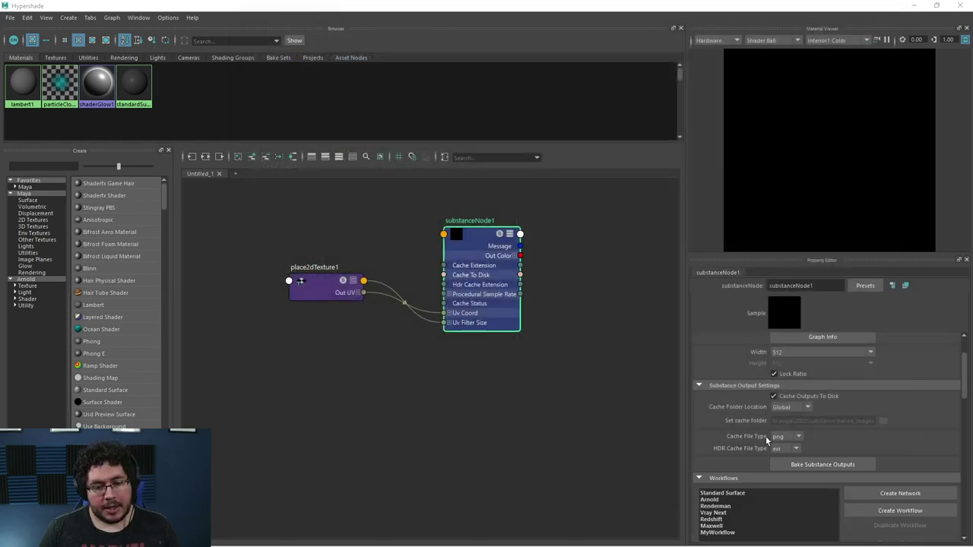
Set the substance node's texture width to 1024 with the ratio locked
scroll(765, 425, "down", 1)
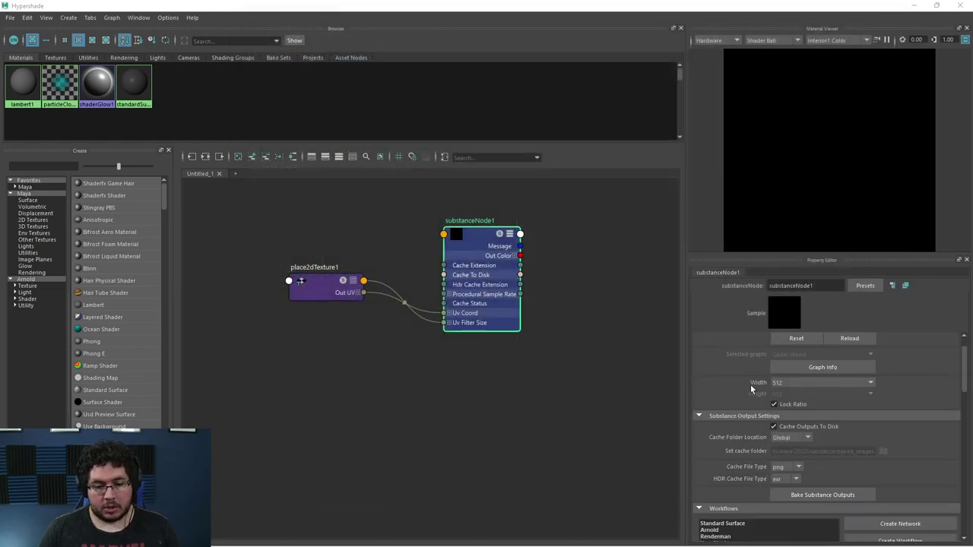
left_click(789, 382)
left_click(789, 447)
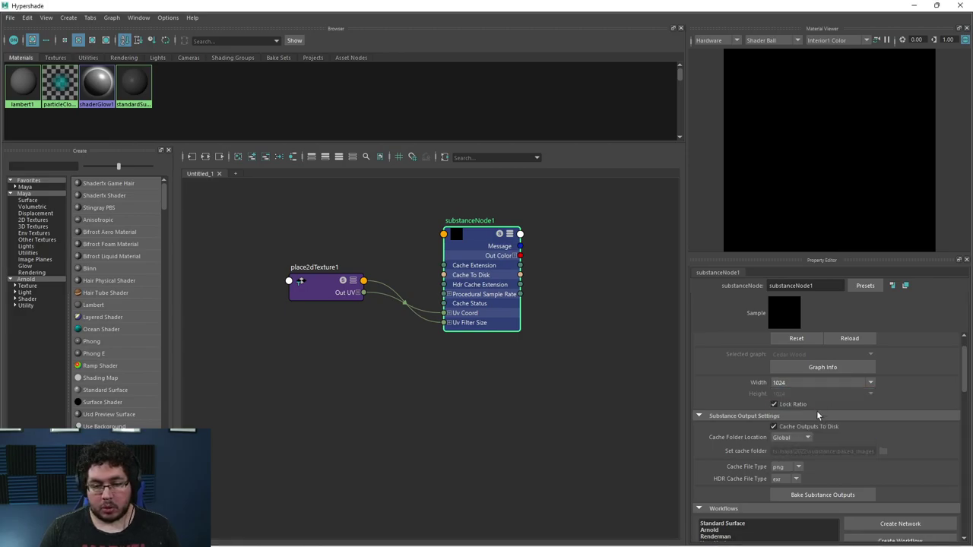
Generate the cedar wood shading network with the Arnold workflow
scroll(760, 395, "down", 3)
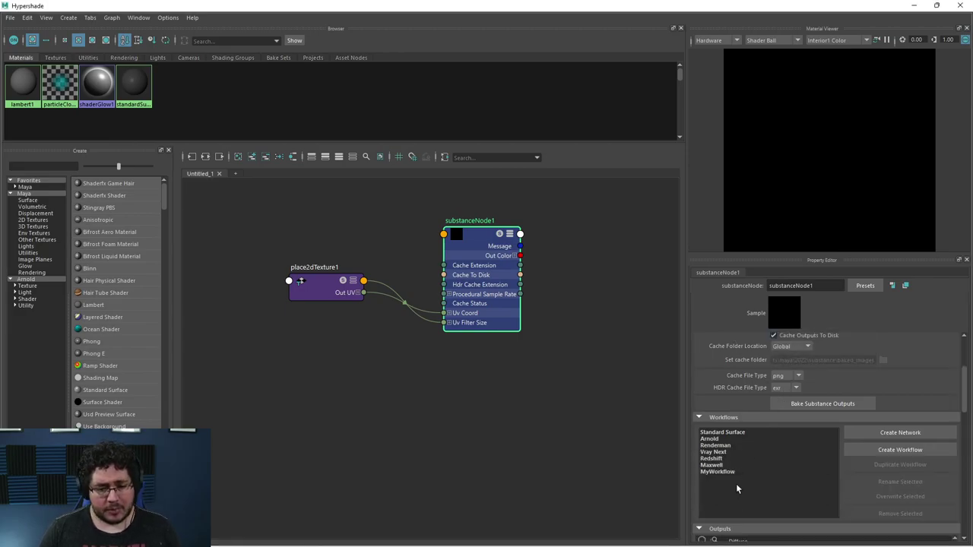
left_click(711, 440)
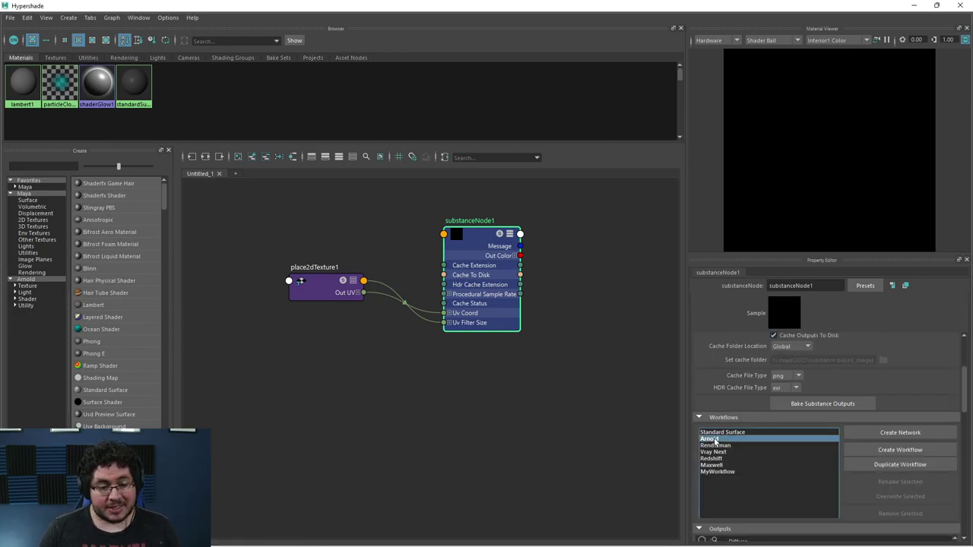
left_click(894, 451)
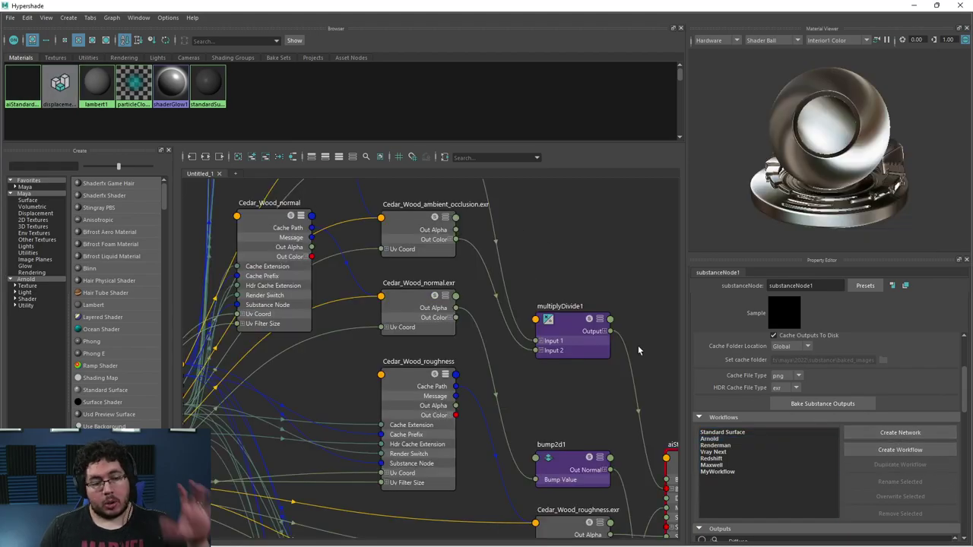
Review the generated network and reposition the Cedar_Wood_height and Cedar_Wood_height.exr nodes so their link to displacementShader1 is easy to follow
scroll(537, 360, "down", 6)
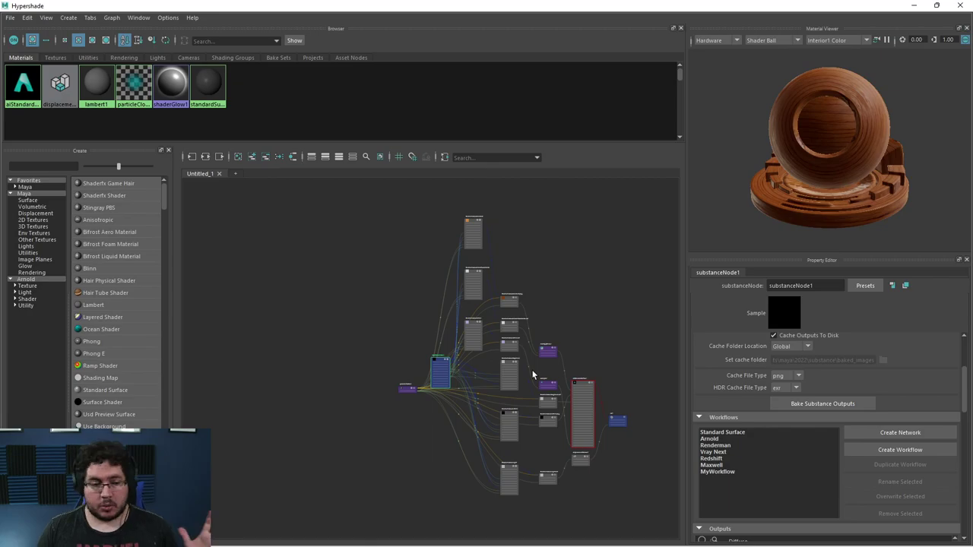
scroll(532, 374, "up", 5)
scroll(533, 375, "down", 6)
scroll(558, 370, "up", 8)
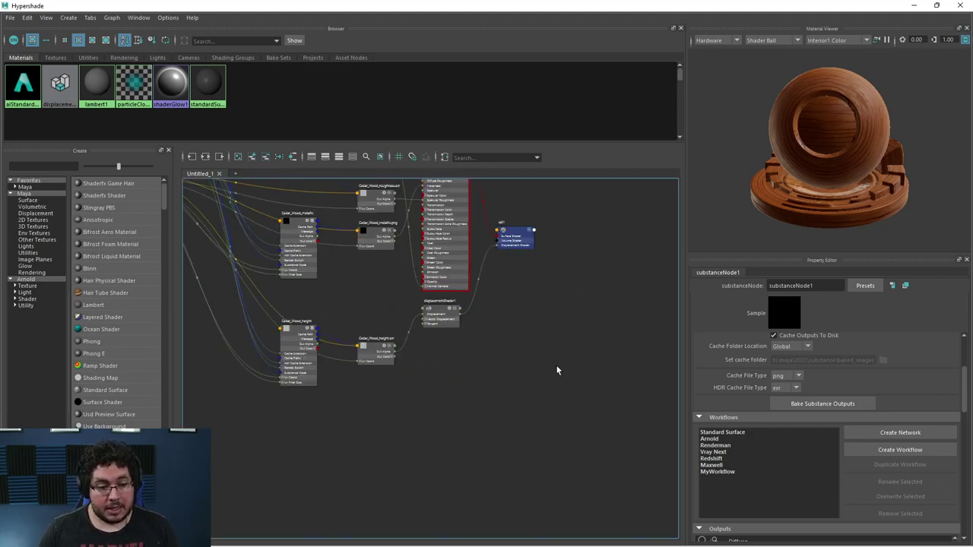
middle_click_drag(279, 386, 518, 422, "alt")
left_click_drag(413, 372, 374, 381)
left_click(571, 396)
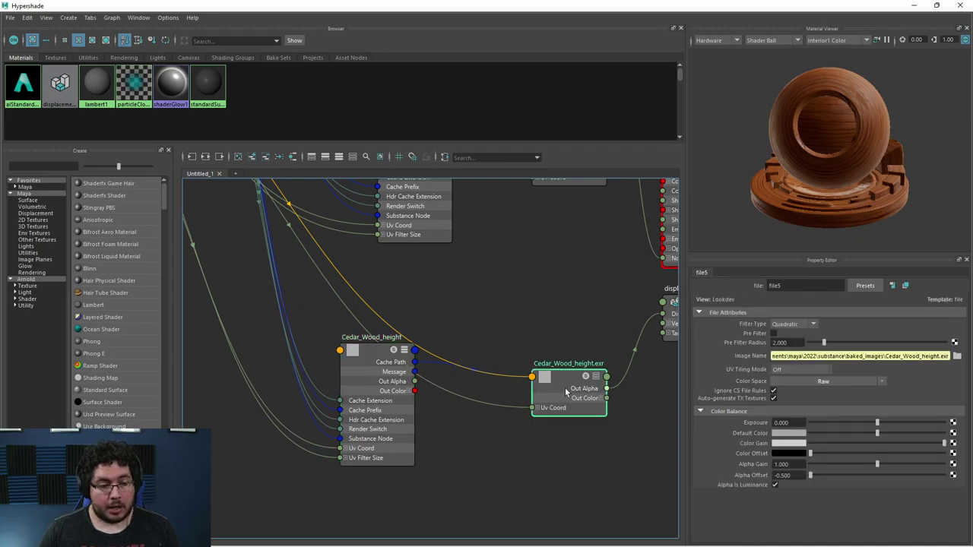
left_click_drag(566, 391, 539, 327)
middle_click_drag(587, 436, 506, 456)
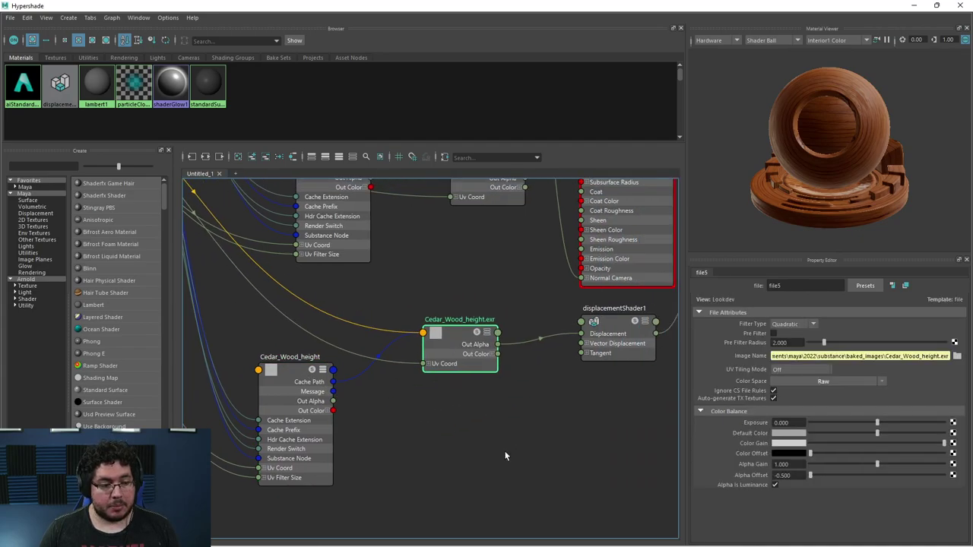
Inspect the displacementShader1 attributes and shift substanceNode1 slightly lower beside place2dTexture1
left_click(592, 342)
scroll(552, 392, "down", 5)
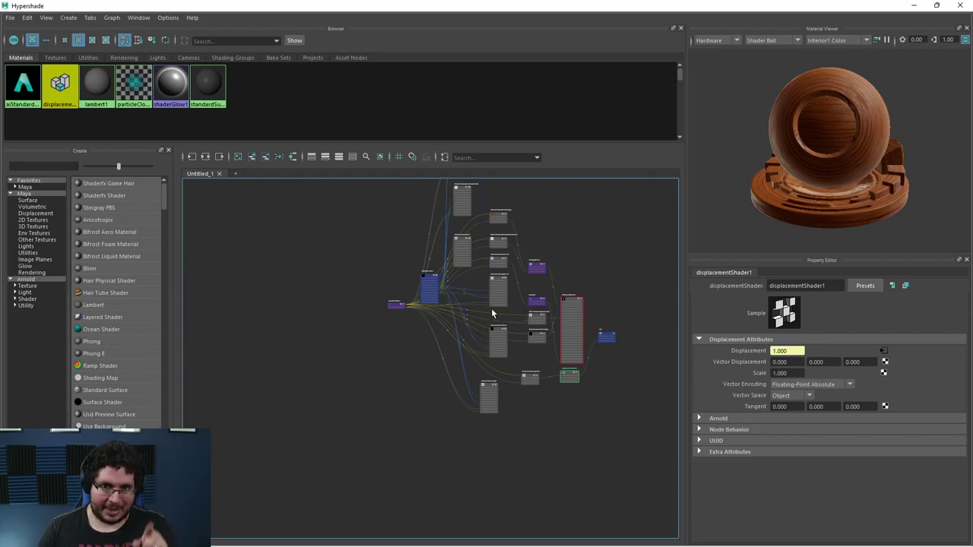
scroll(491, 312, "up", 5)
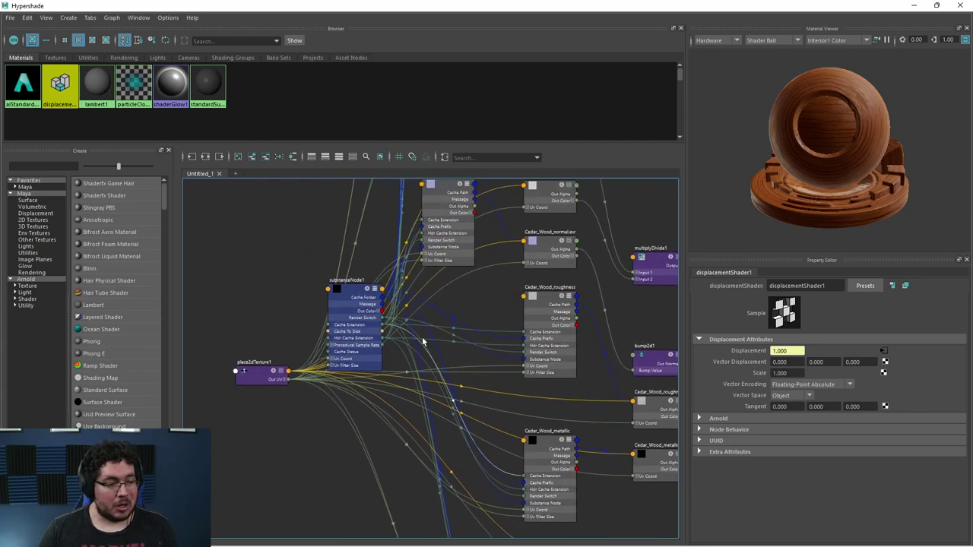
left_click_drag(347, 297, 342, 316)
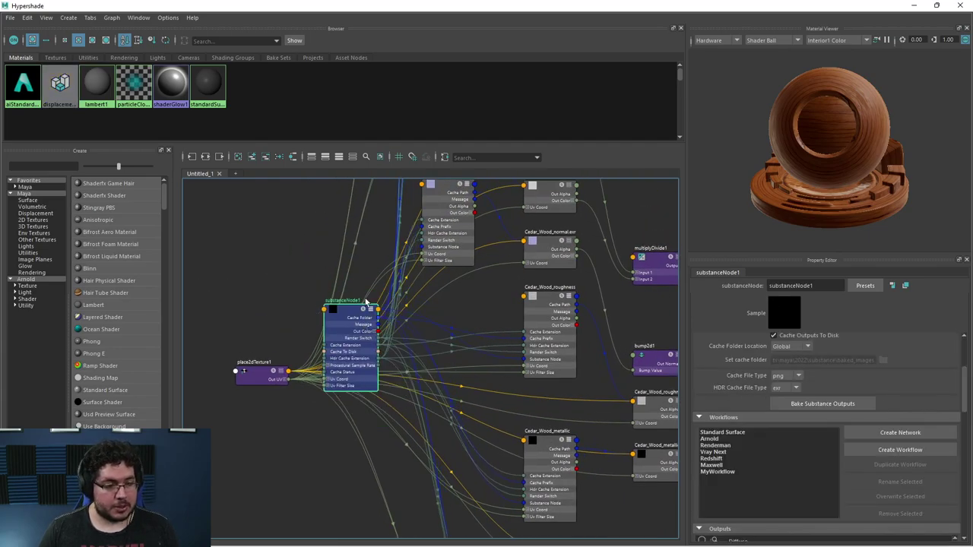
Minimize the Hypershade, assign the existing aiStandardSurface1 material to the plane, and display its wood texture in the viewport
left_click(913, 6)
left_click(563, 265)
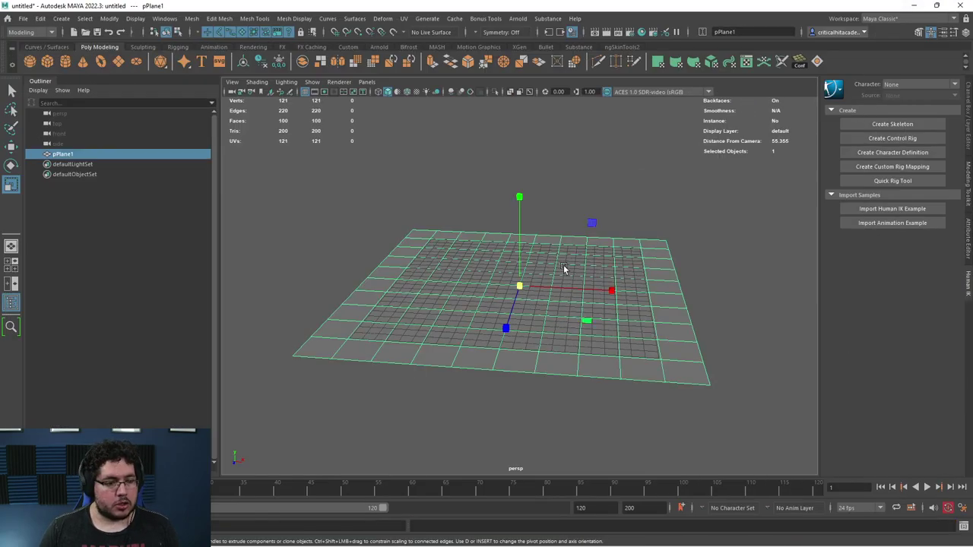
right_click(563, 265)
mouse_move(591, 527)
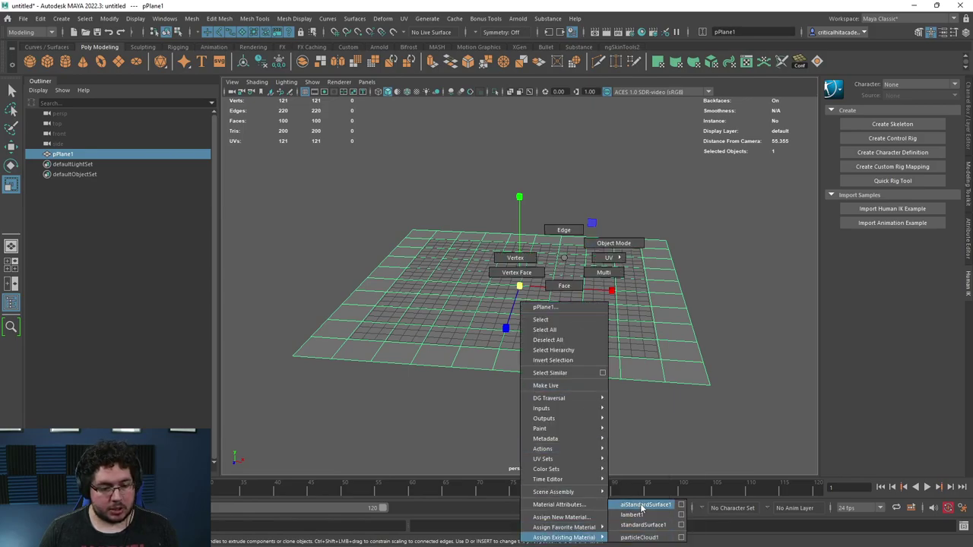
left_click(641, 506)
left_click(736, 326)
key("6")
scroll(658, 386, "up", 5)
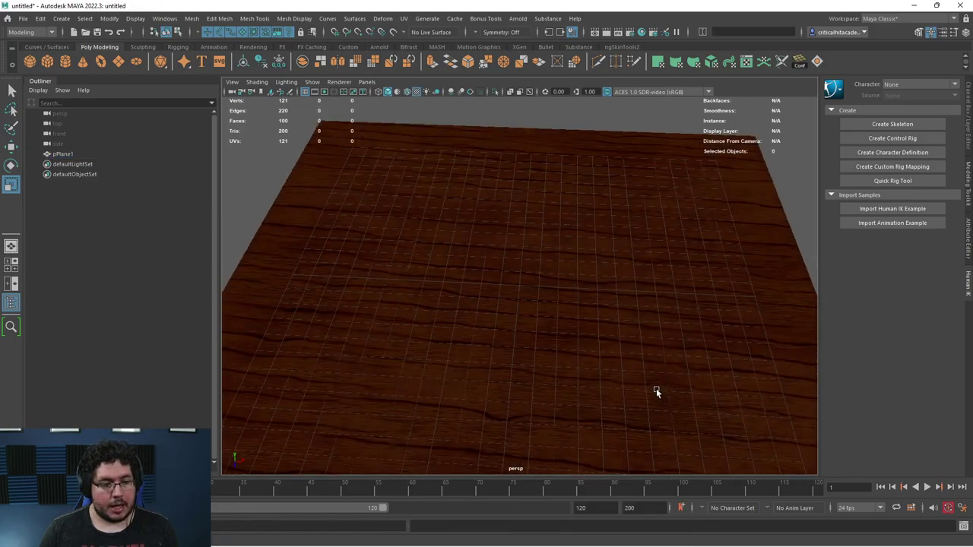
left_click_drag(656, 388, 468, 395, "alt")
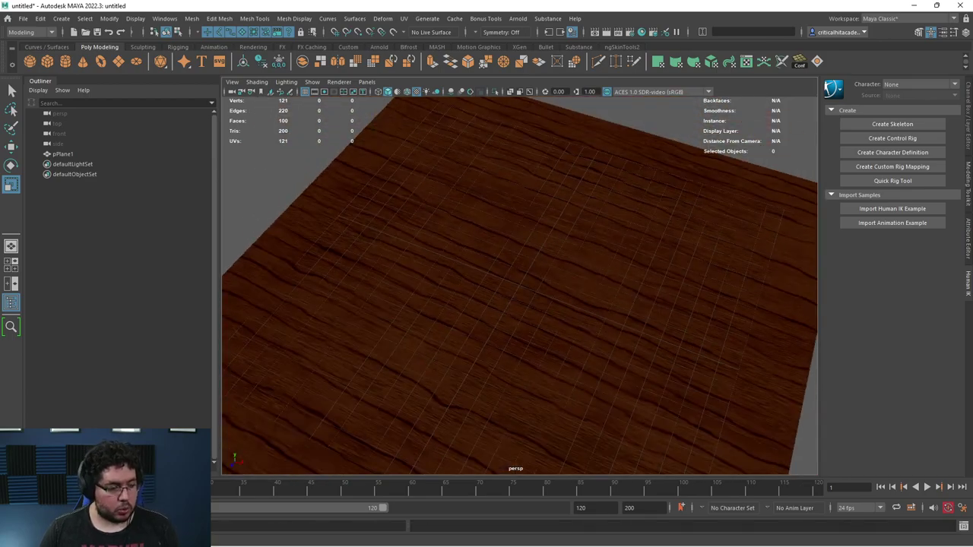
Reopen the Hypershade, set Repeat UV on place2dTexture1 to 2 in both directions, and minimize the Hypershade again
left_click(60, 538)
left_click(256, 380)
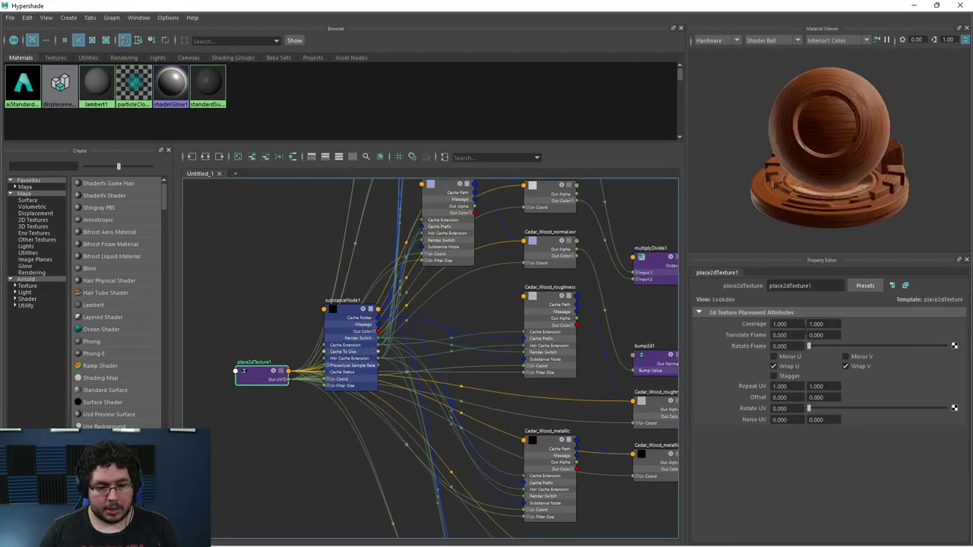
left_click(782, 324)
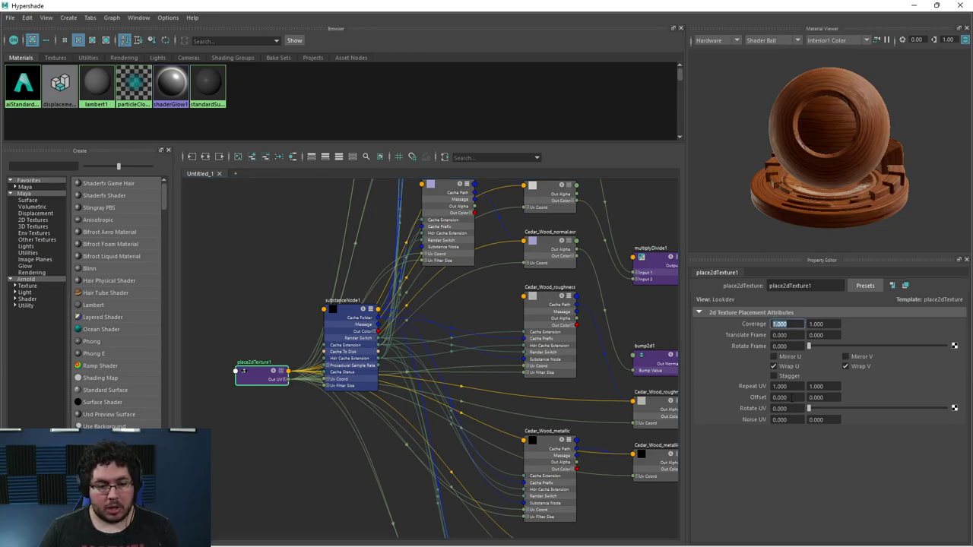
left_click(762, 387)
type("2")
key("Tab")
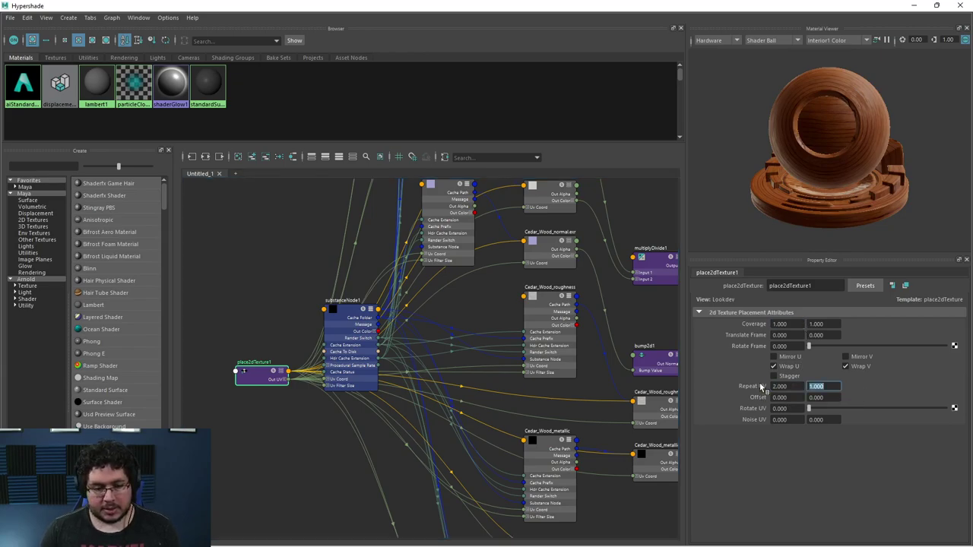
left_click(913, 6)
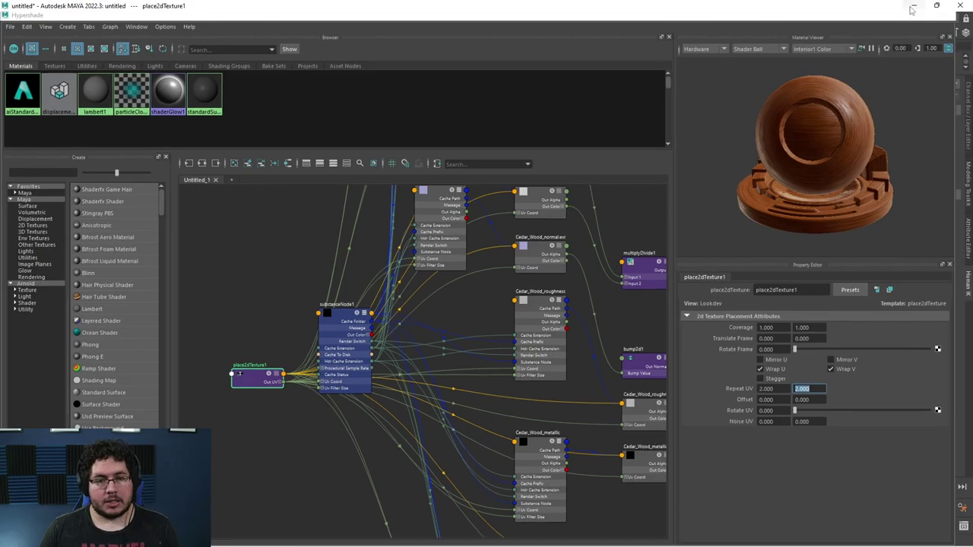
Examine the tiled wood texture on the plane from several angles, then select the plane and frame it in the viewport
left_click_drag(396, 265, 534, 283, "alt")
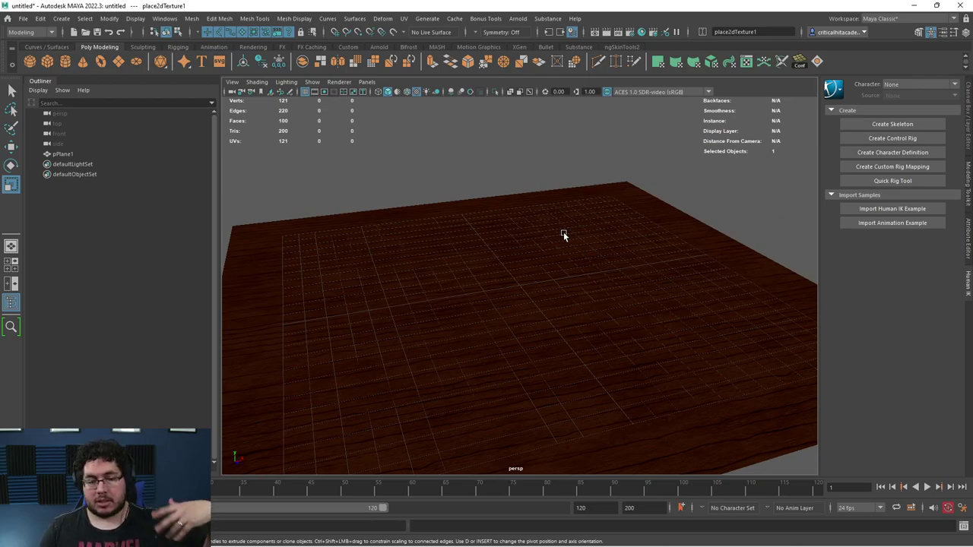
scroll(564, 235, "down", 6)
scroll(564, 235, "up", 6)
left_click_drag(564, 235, 656, 237, "alt")
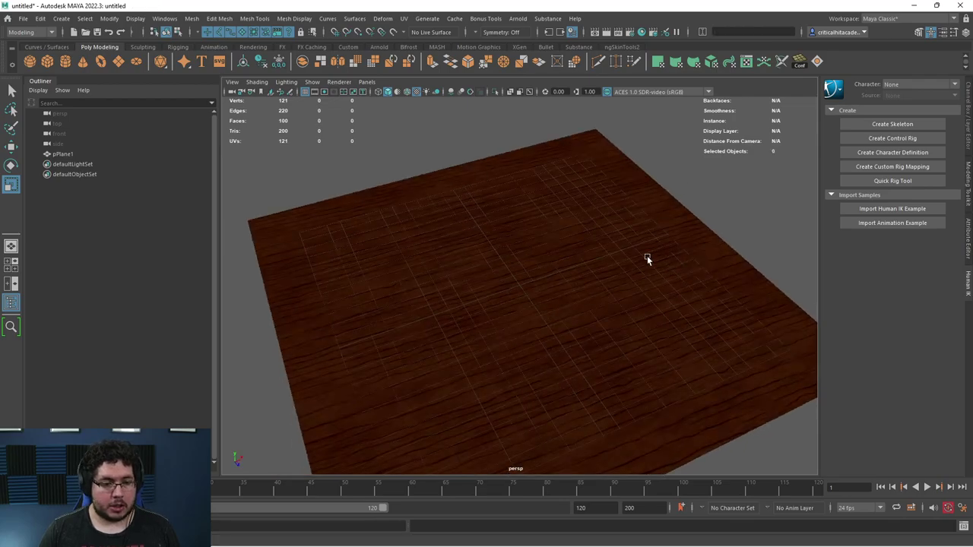
left_click(647, 257)
key("f")
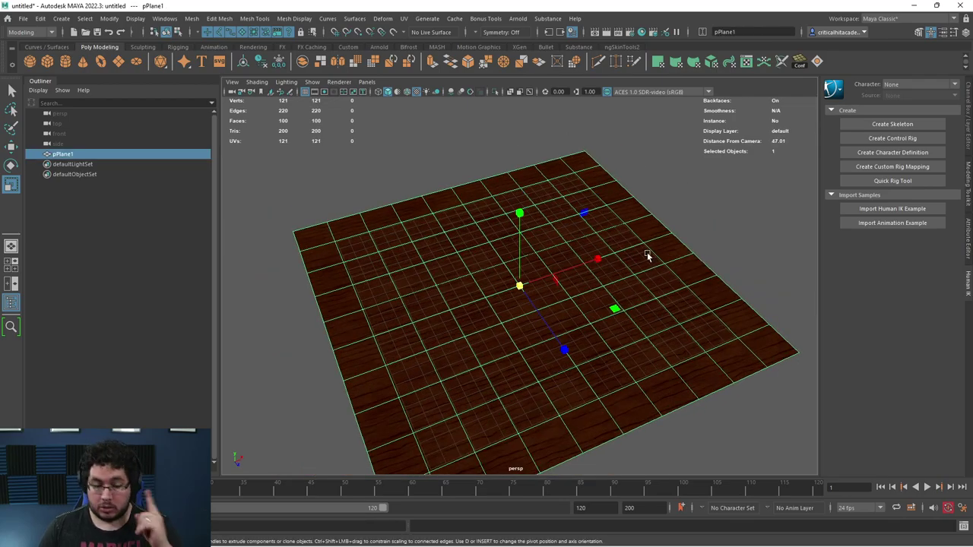
Switch to Paint and sketch two boxes labelled 1k and 2k with a crossed-out arrow between them
key("super")
type("paint")
key("Return")
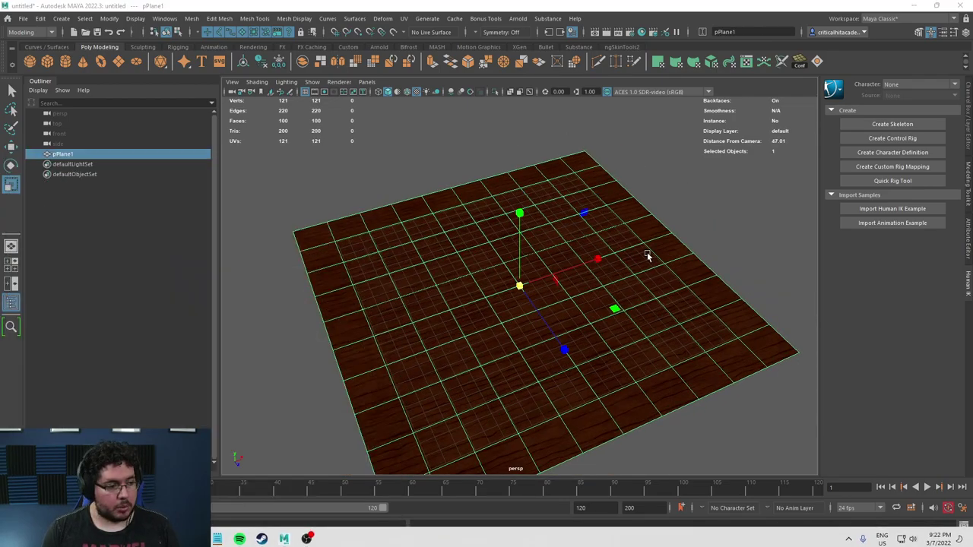
mouse_move(250, 248)
left_mouse_down()
mouse_move(310, 311)
mouse_move(268, 234)
left_mouse_up()
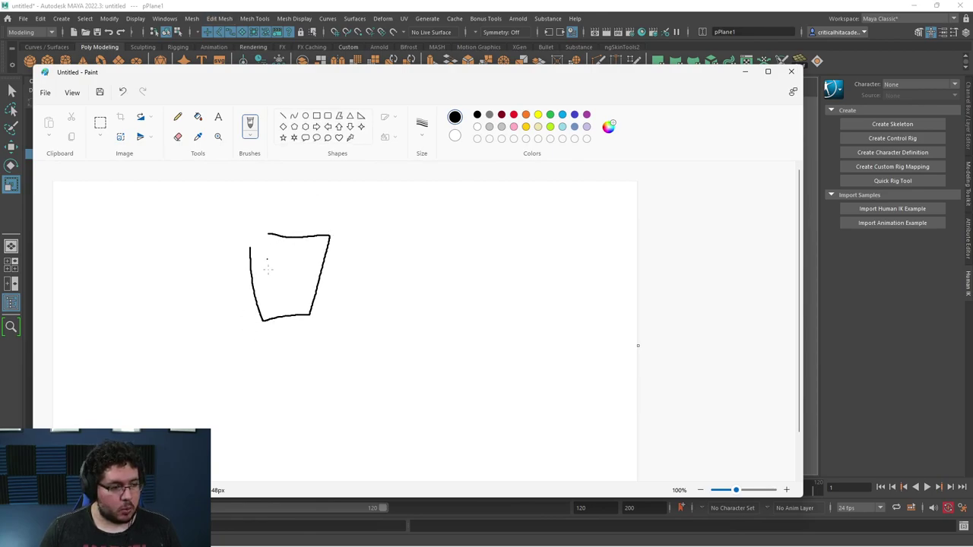
mouse_move(392, 246)
left_mouse_down()
mouse_move(467, 314)
mouse_move(392, 245)
left_mouse_up()
left_click_drag(412, 281, 438, 300)
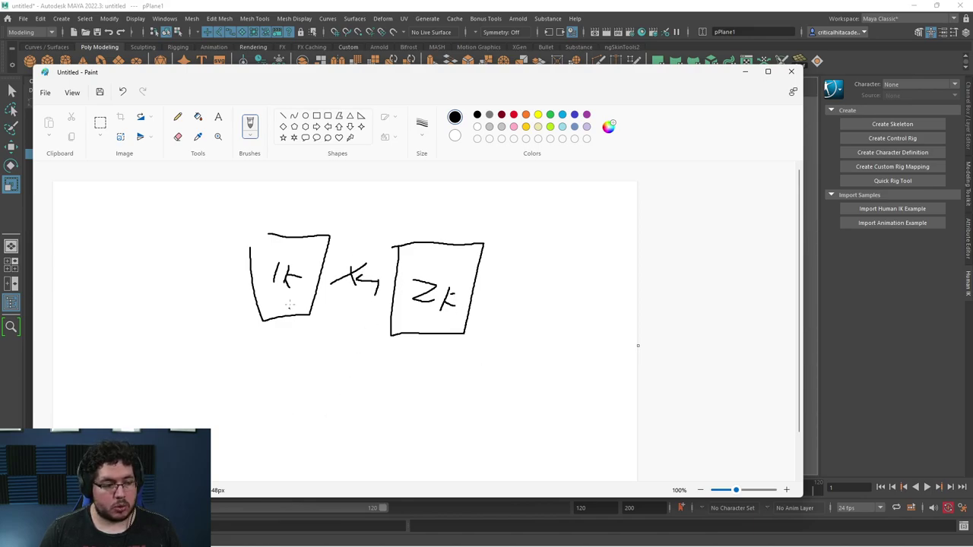
Below them, sketch a small 1k square and a larger 2k square divided into four 1k quarters with an arrow to 4k, then minimize Paint
left_click_drag(242, 355, 288, 385)
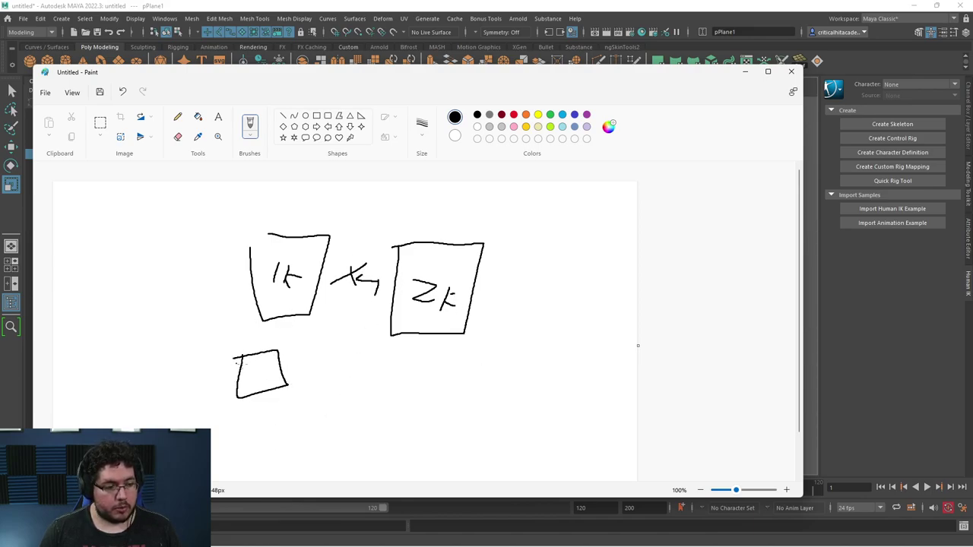
mouse_move(348, 426)
left_mouse_down()
mouse_move(434, 385)
mouse_move(355, 362)
mouse_move(434, 415)
left_mouse_up()
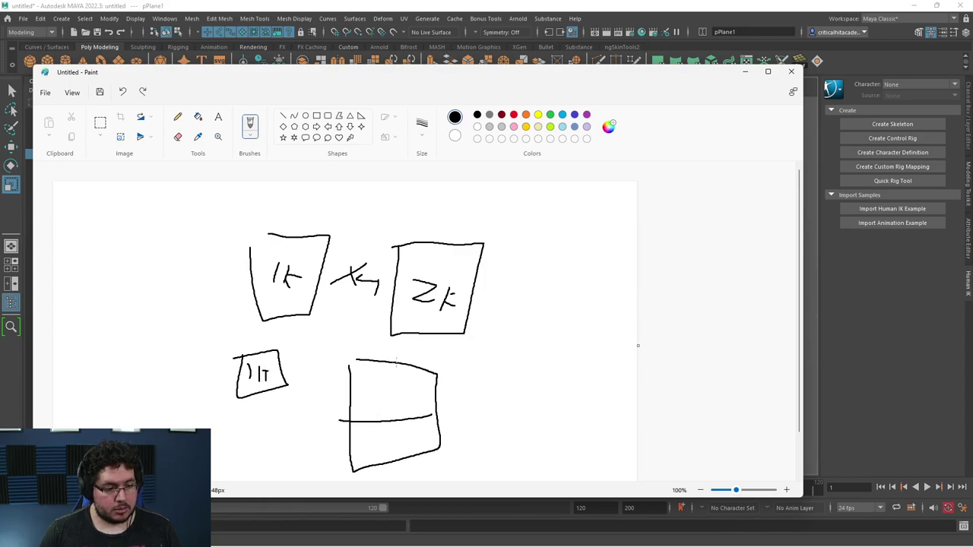
left_click_drag(395, 363, 396, 472)
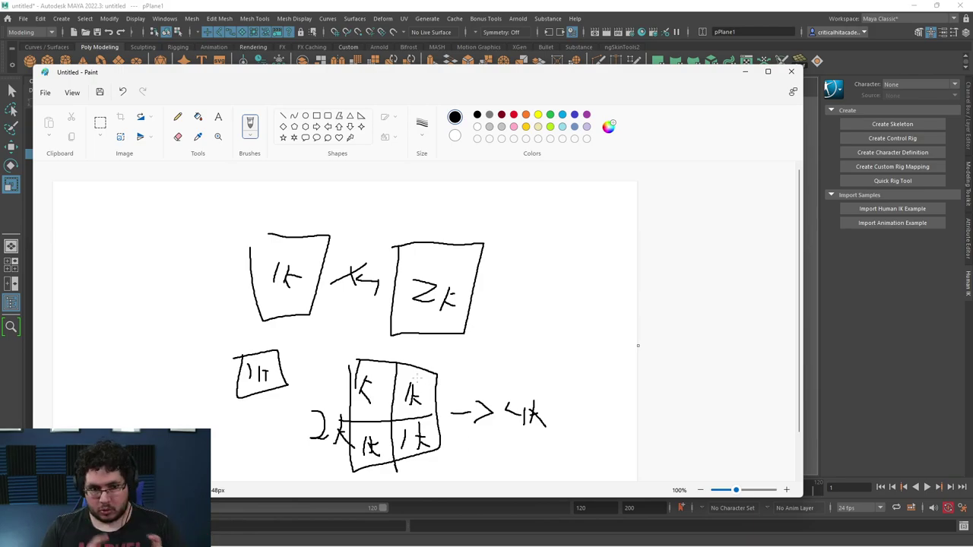
left_click(745, 72)
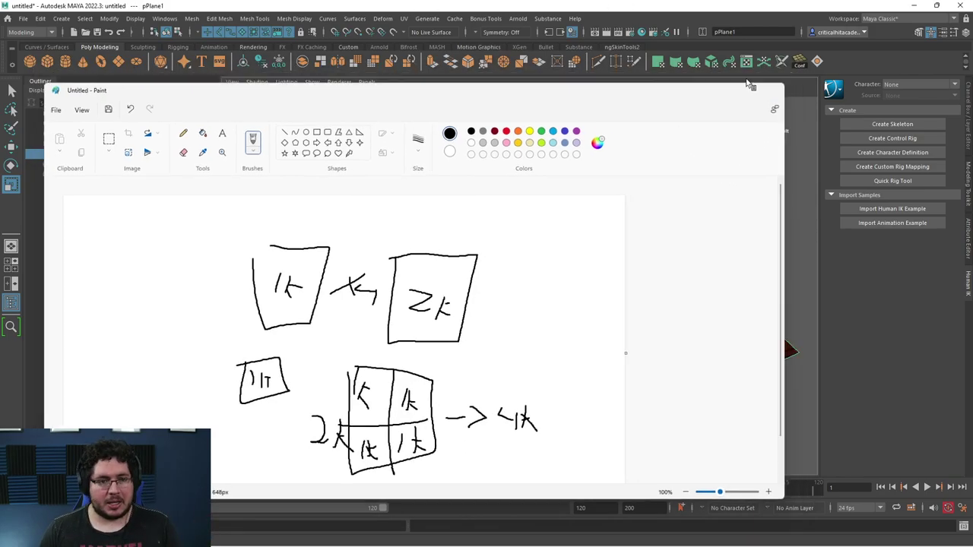
Add an Arnold skydome light to the scene with the wood plane
scroll(558, 278, "up", 3)
scroll(558, 278, "down", 3)
mouse_move(558, 278)
left_mouse_down("alt")
mouse_move(499, 270)
mouse_move(524, 266)
left_mouse_up("alt")
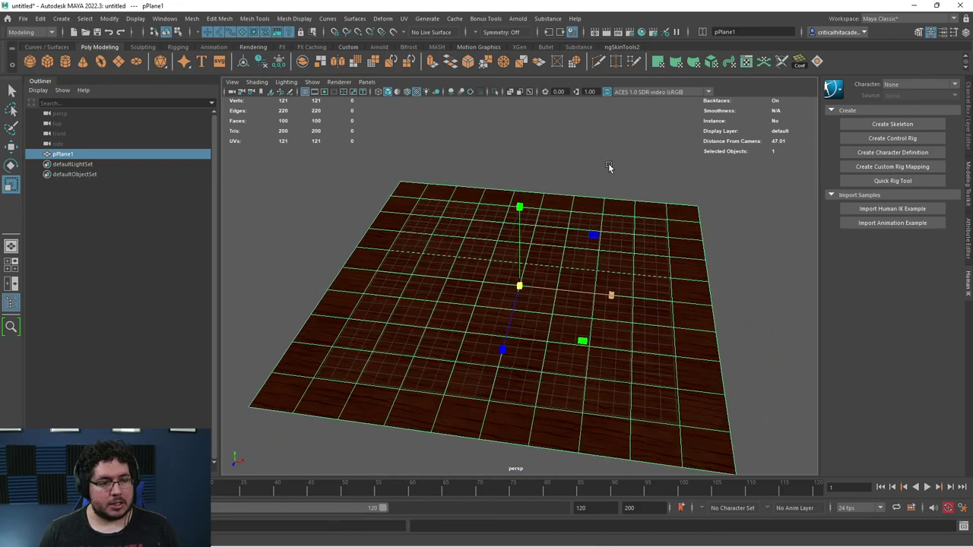
left_click(518, 18)
mouse_move(553, 73)
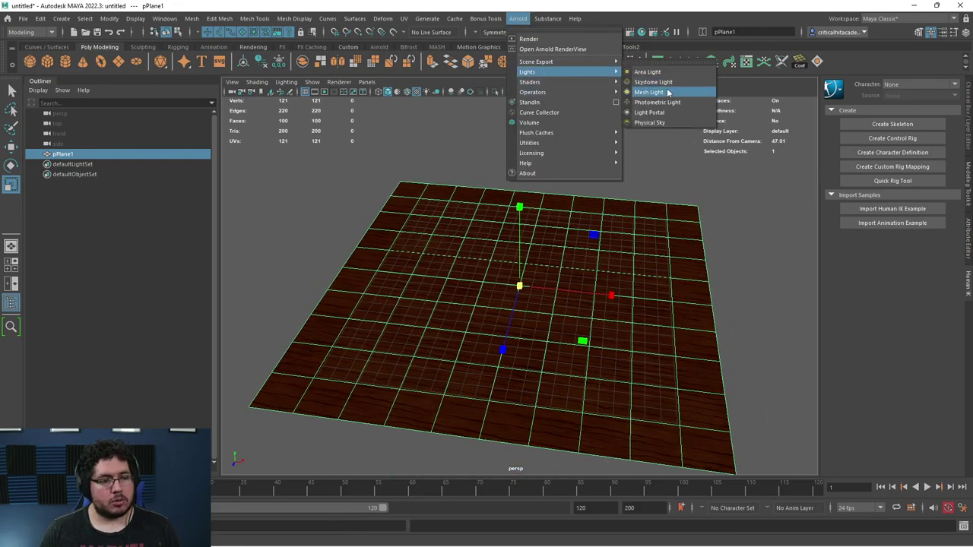
left_click(652, 82)
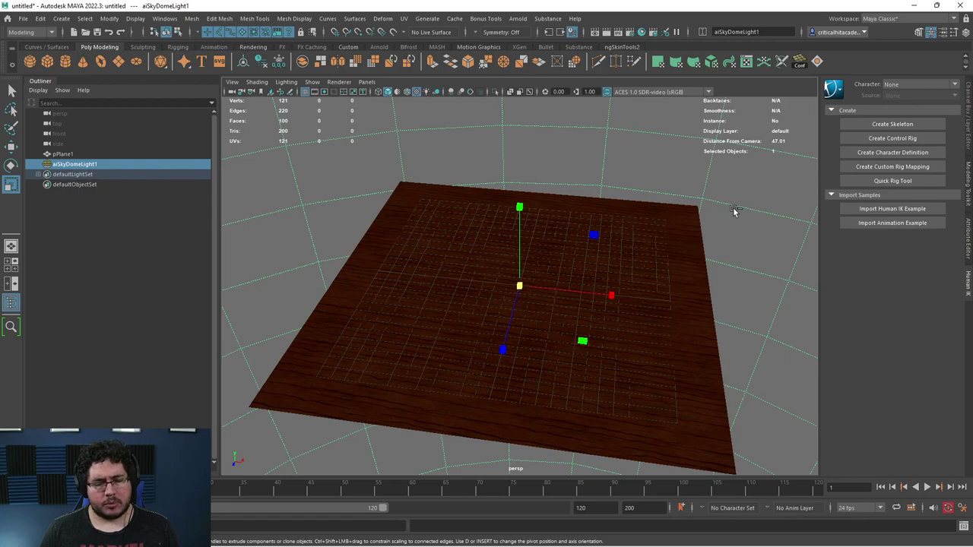
Show the skydome light's attributes and connect a File texture to its Color
key("ctrl+a")
left_click(941, 205)
left_click(428, 277)
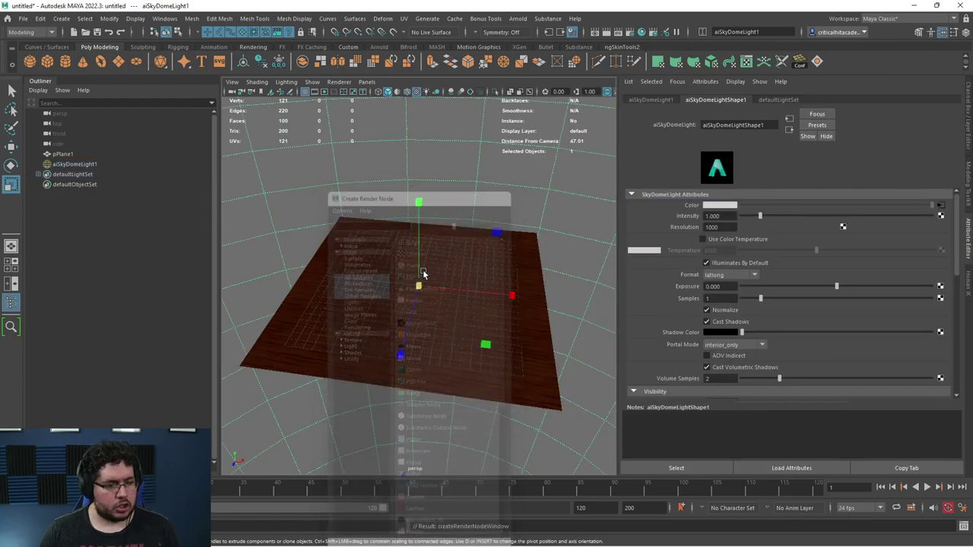
Preview the environment images in the sourceimages folder and load decor_shop_2k.hdr as the skydome's file texture
left_click(942, 238)
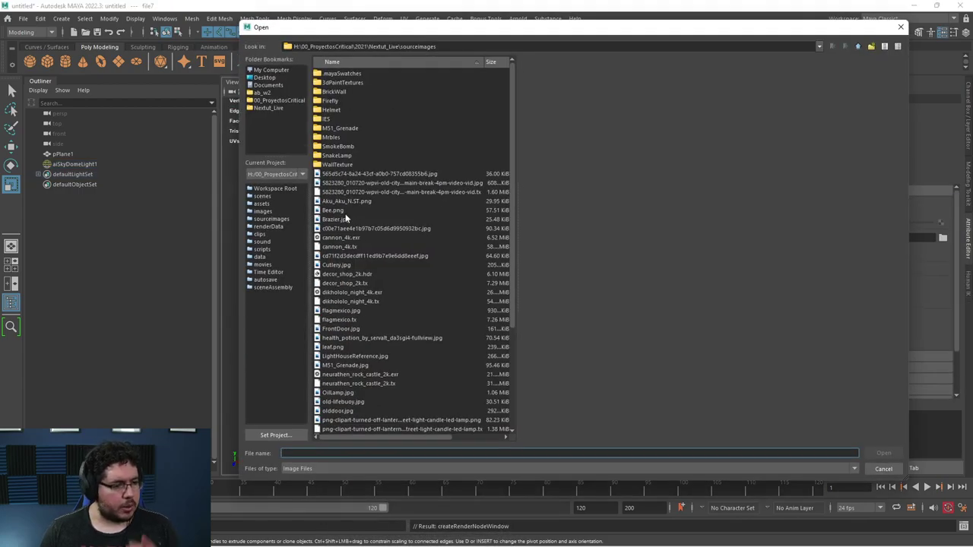
left_click(347, 293)
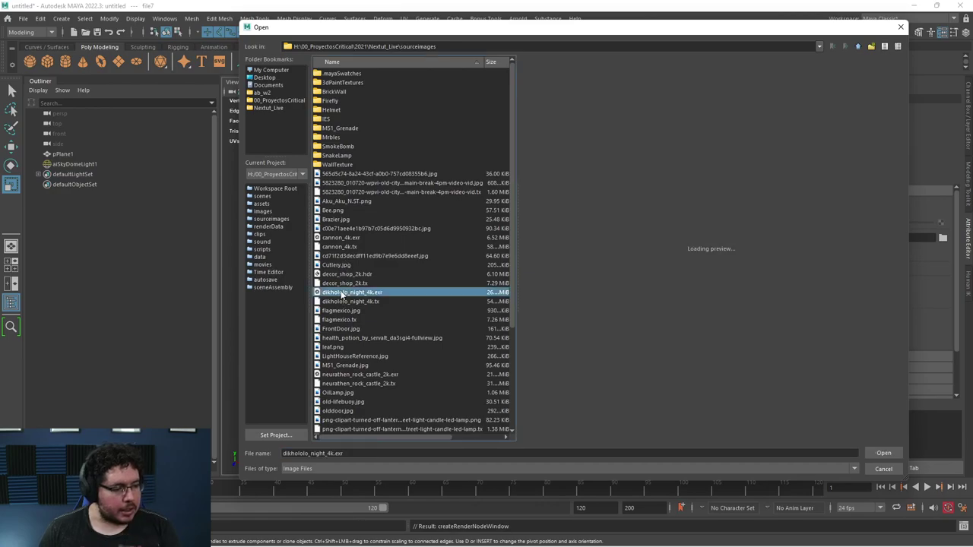
left_click(342, 374)
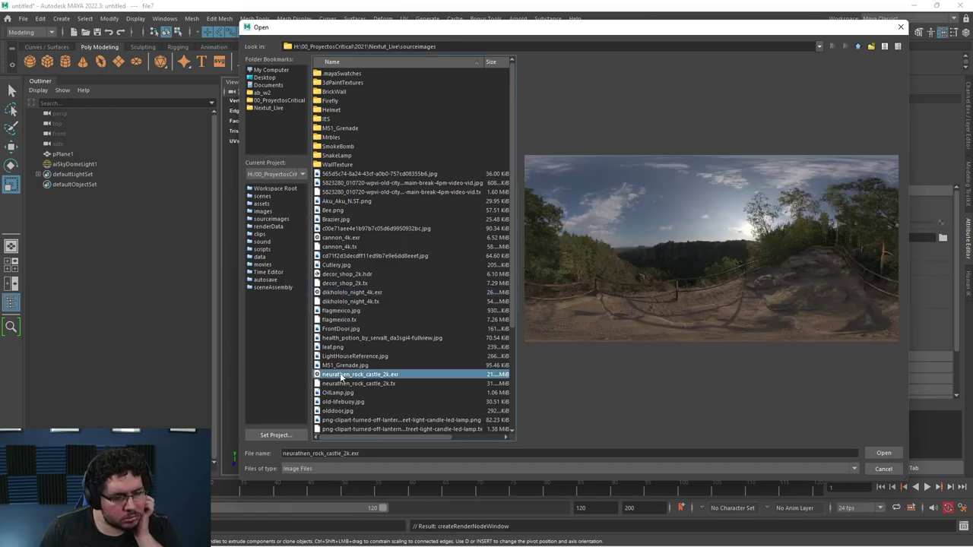
scroll(342, 374, "down", 4)
scroll(350, 388, "down", 1)
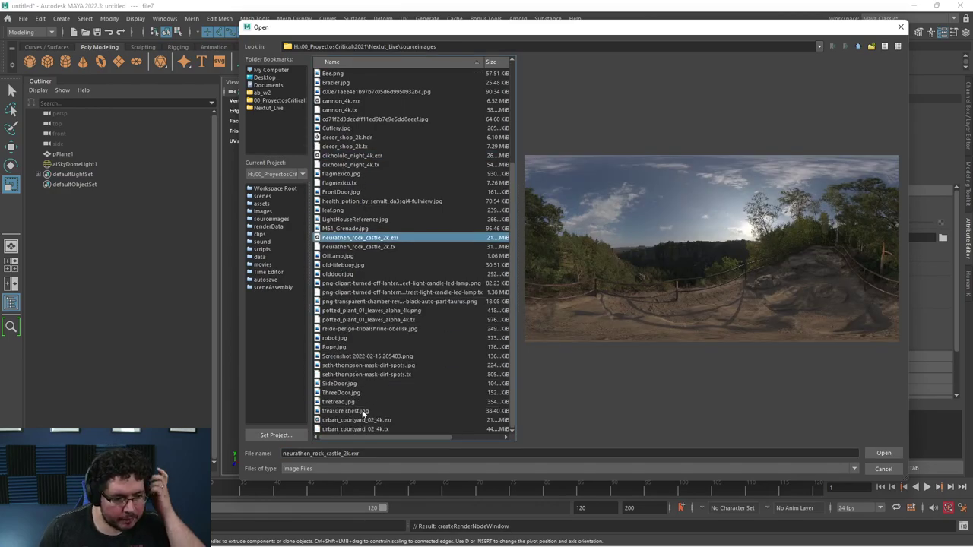
scroll(355, 303, "up", 4)
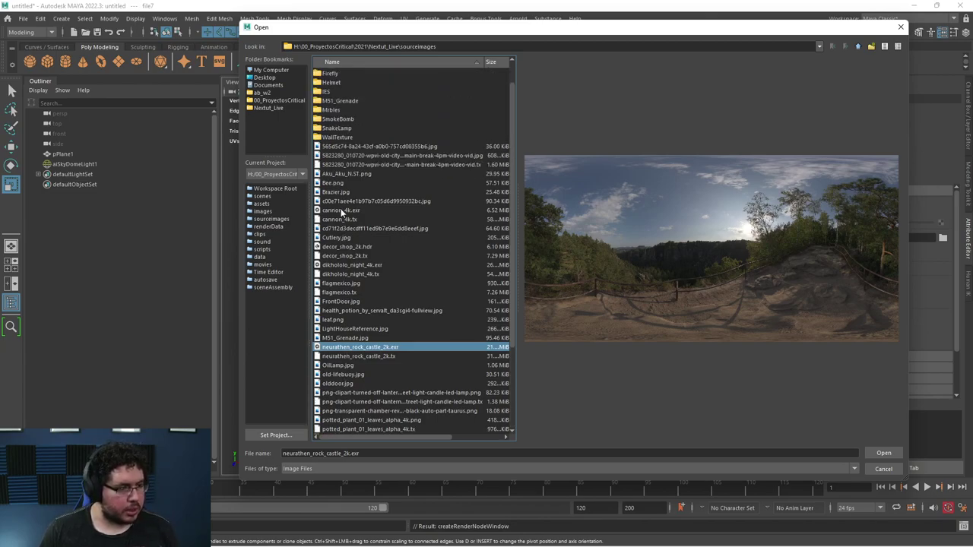
left_click(343, 264)
left_click(348, 247)
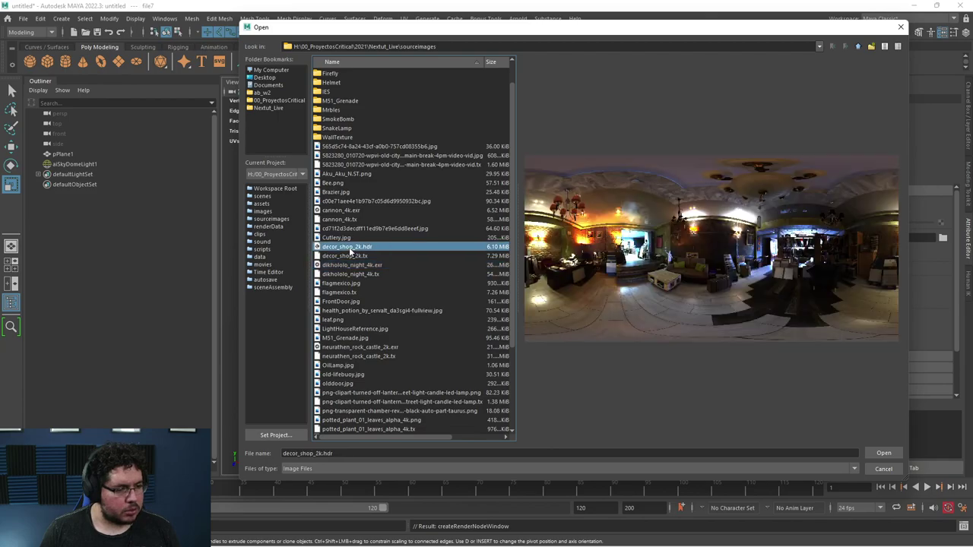
Create a new camera and look through it in the viewport
scroll(405, 296, "up", 5)
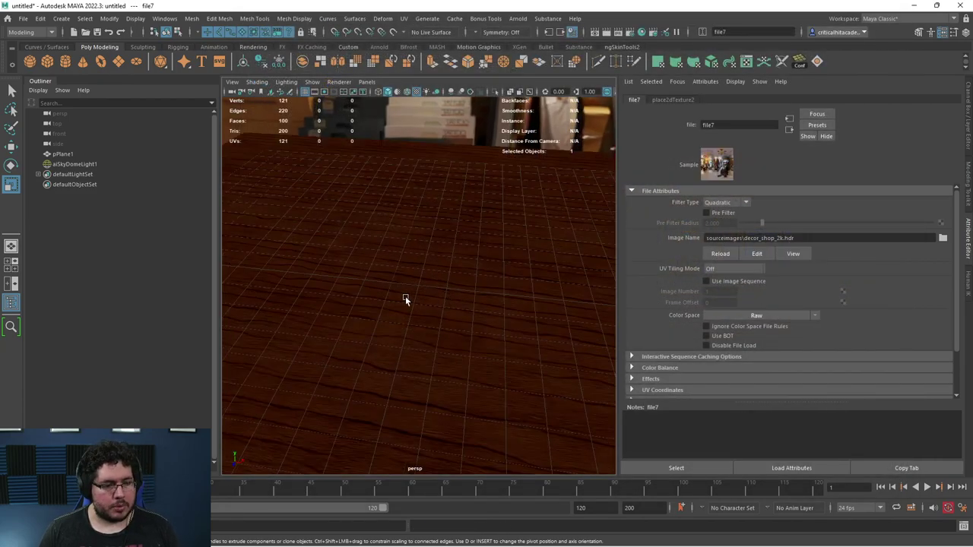
left_click_drag(405, 296, 384, 266, "alt")
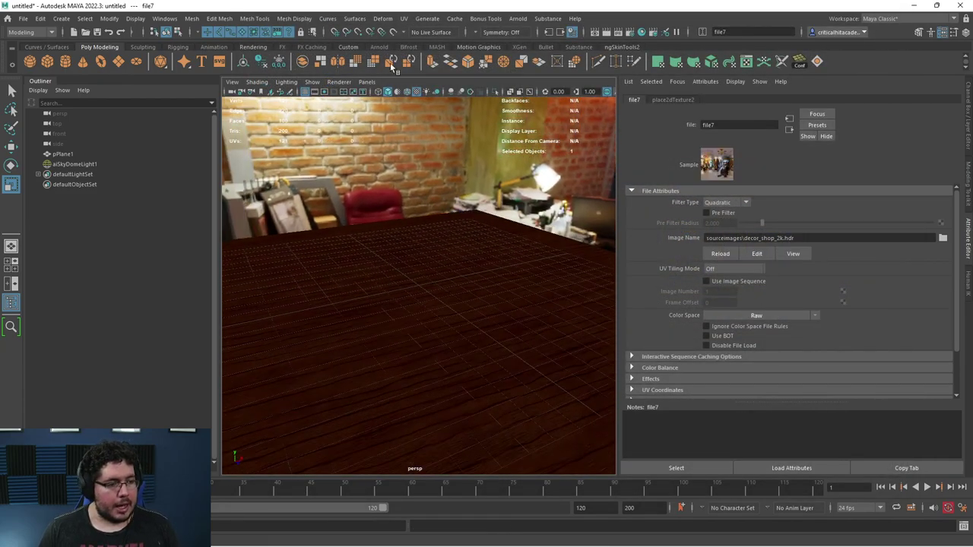
left_click(253, 46)
left_click(118, 61)
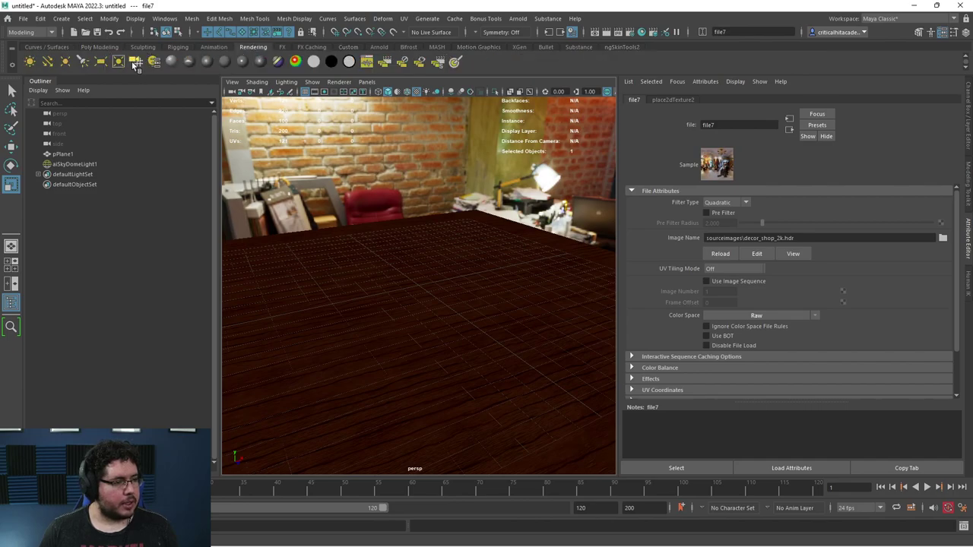
left_click(366, 82)
left_click(398, 126)
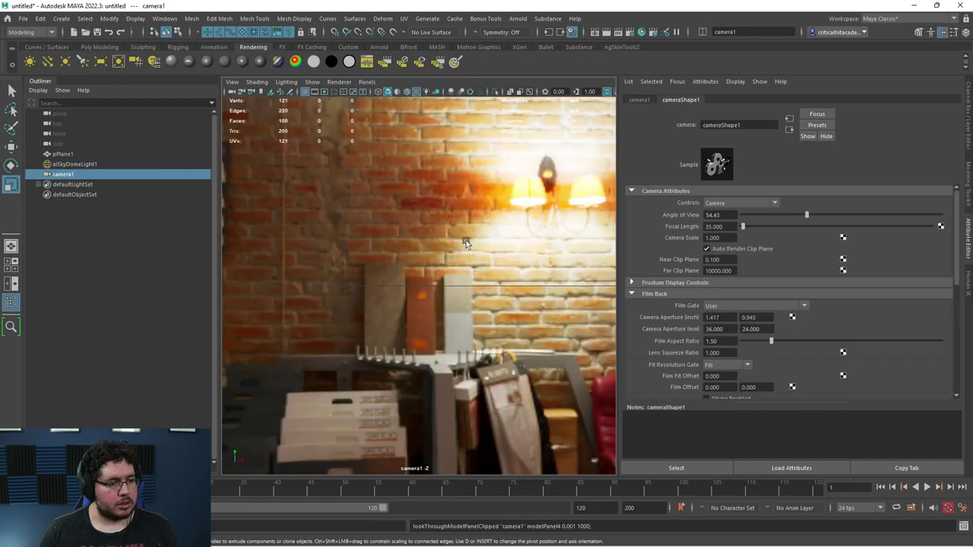
Turn on the resolution gate, widen the viewport, and aim the camera so the wood plane fills the 960 x 540 frame
left_click_drag(341, 246, 325, 112, "alt")
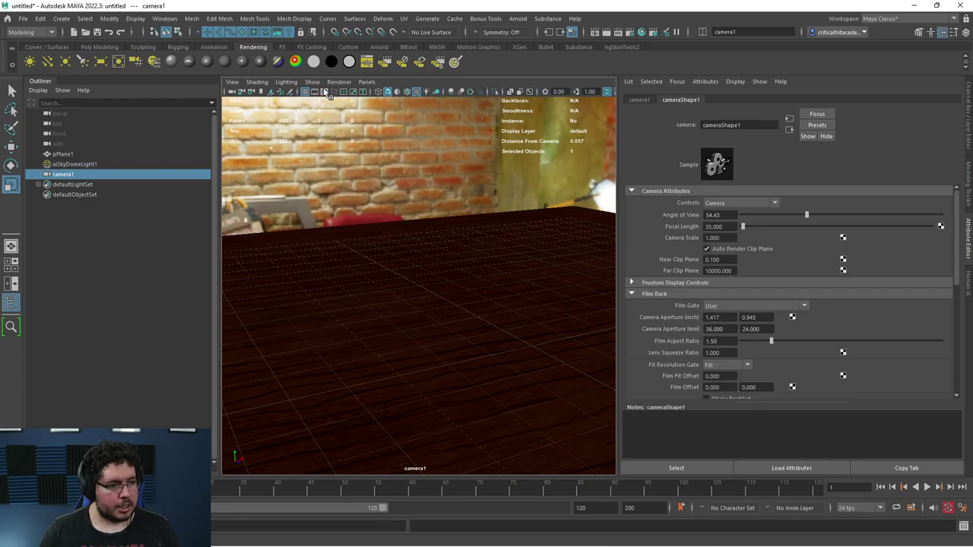
left_click(325, 91)
middle_click_drag(387, 221, 386, 181, "alt")
left_click_drag(385, 183, 359, 198, "alt")
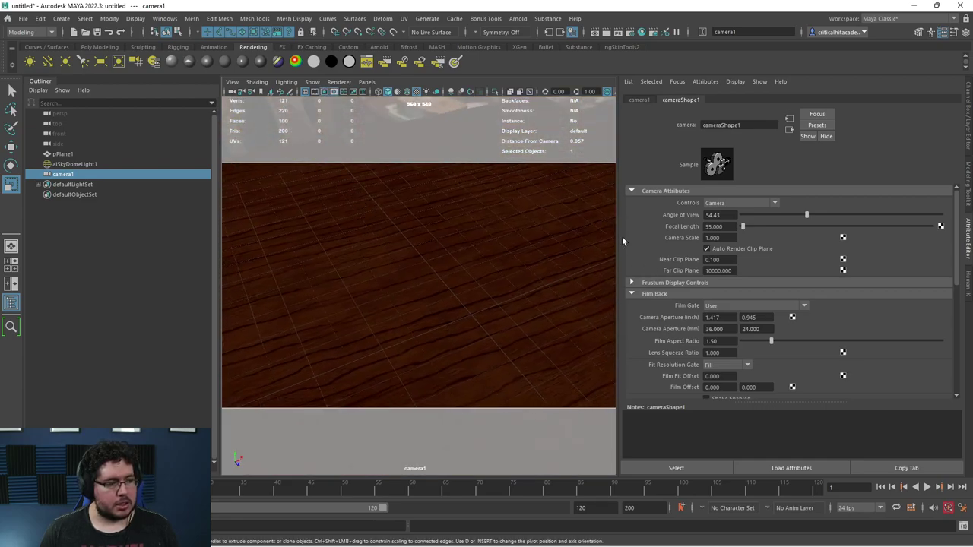
left_click_drag(617, 228, 726, 228)
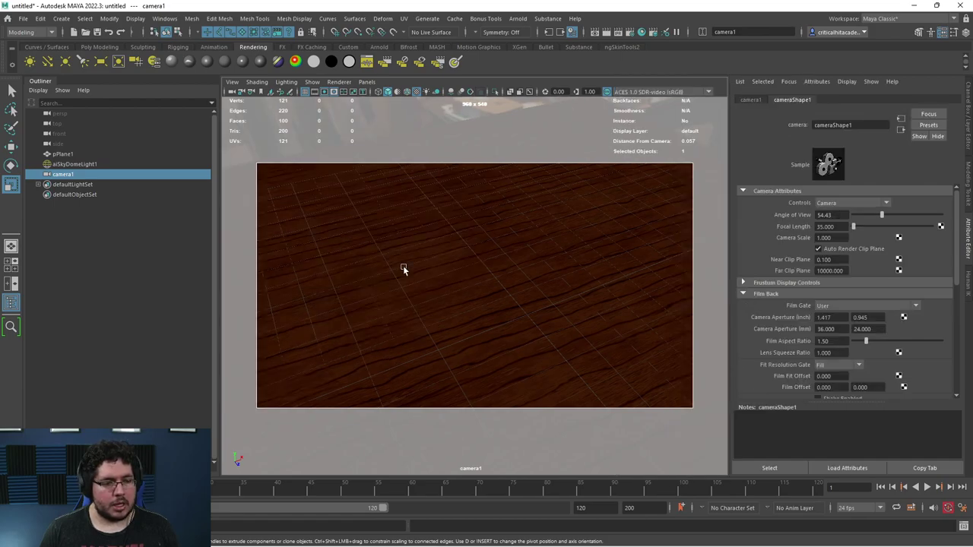
left_click_drag(515, 269, 505, 221, "alt")
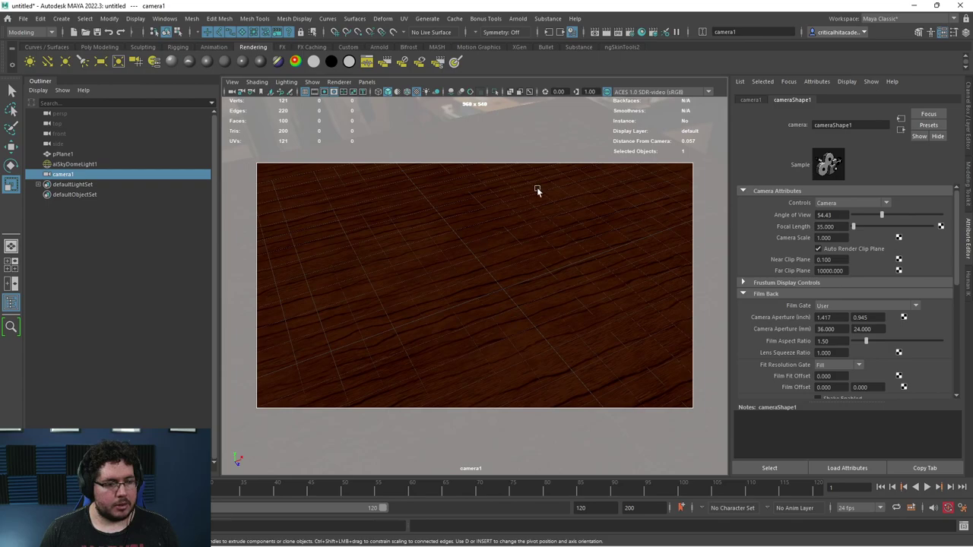
Render the new camera's view in the Arnold RenderView and examine the wood grain up close
left_click(518, 19)
left_click(524, 39)
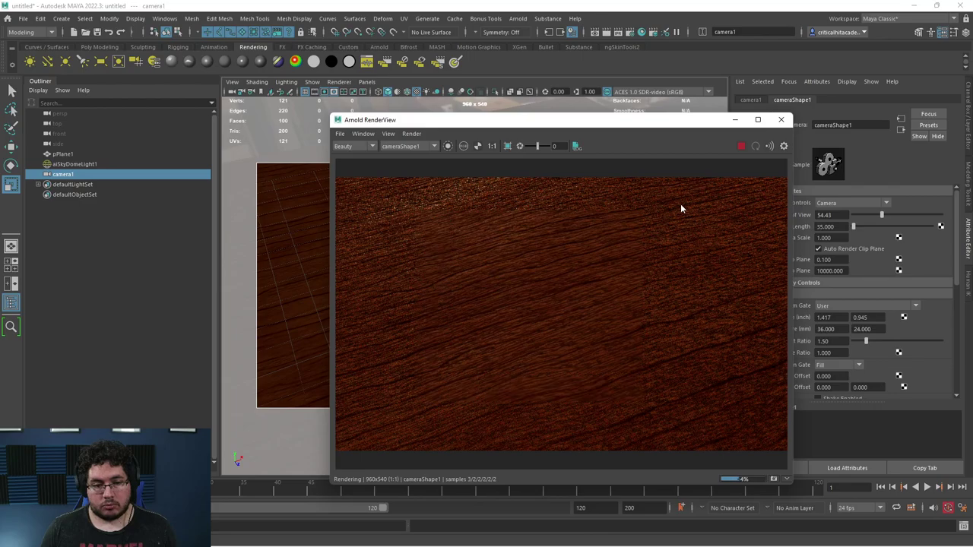
scroll(513, 341, "up", 3)
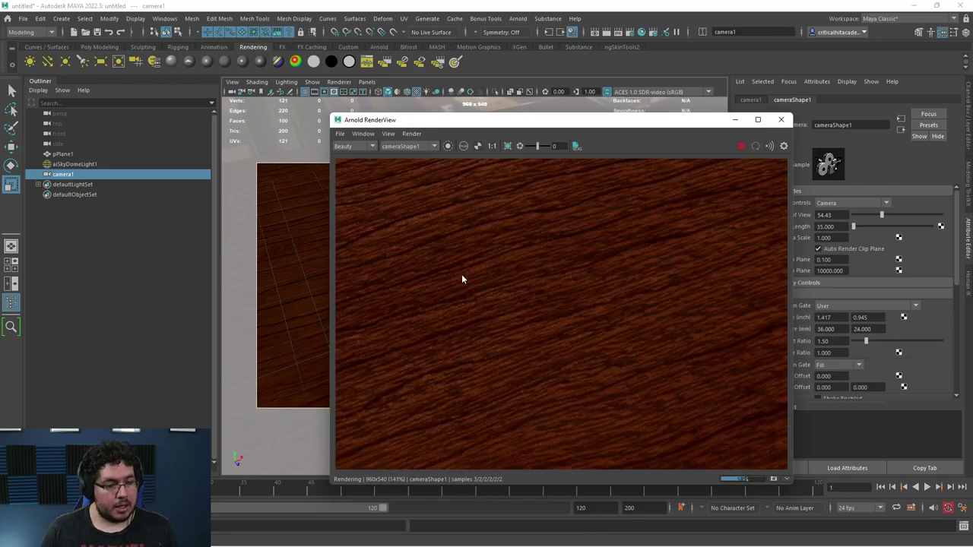
scroll(487, 266, "down", 4)
scroll(532, 267, "up", 3)
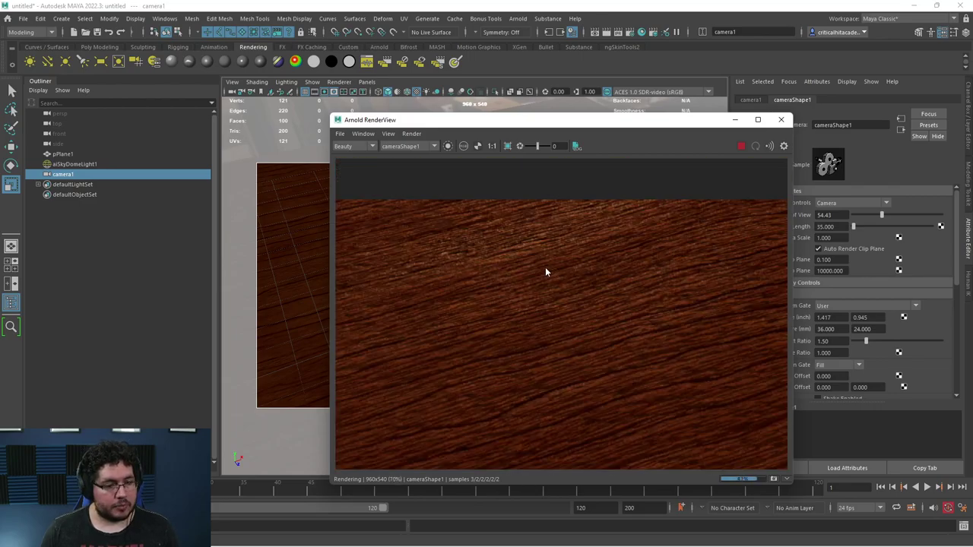
Inspect different areas of the rendered wood surface at several magnifications, and stop the render
scroll(586, 326, "up", 1)
scroll(558, 288, "down", 3)
scroll(558, 288, "up", 3)
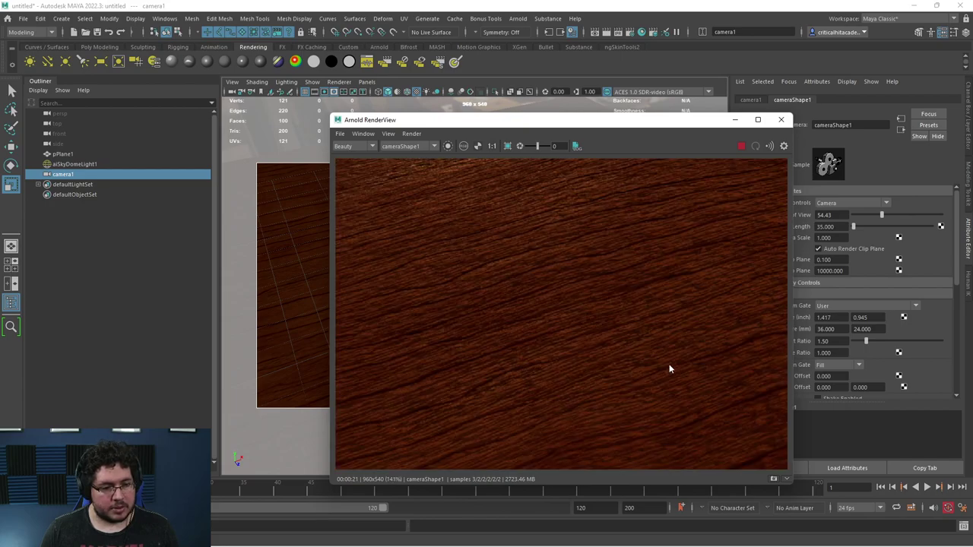
middle_click_drag(670, 370, 580, 295)
scroll(579, 295, "down", 2)
scroll(580, 295, "up", 4)
scroll(604, 296, "down", 2)
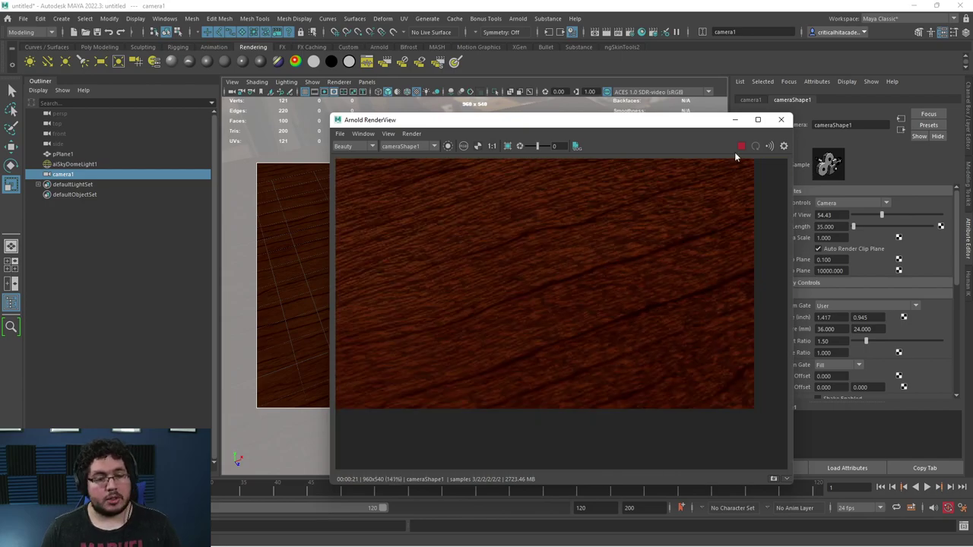
scroll(489, 260, "down", 1)
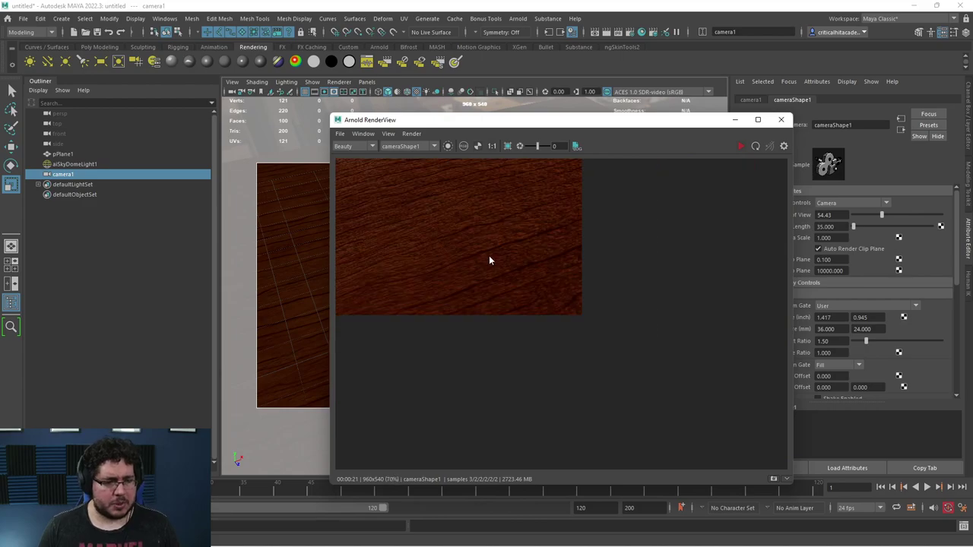
Select the wood plane and set its Arnold subdivision type to catclark with 3 iterations
left_click(735, 120)
left_click(510, 224)
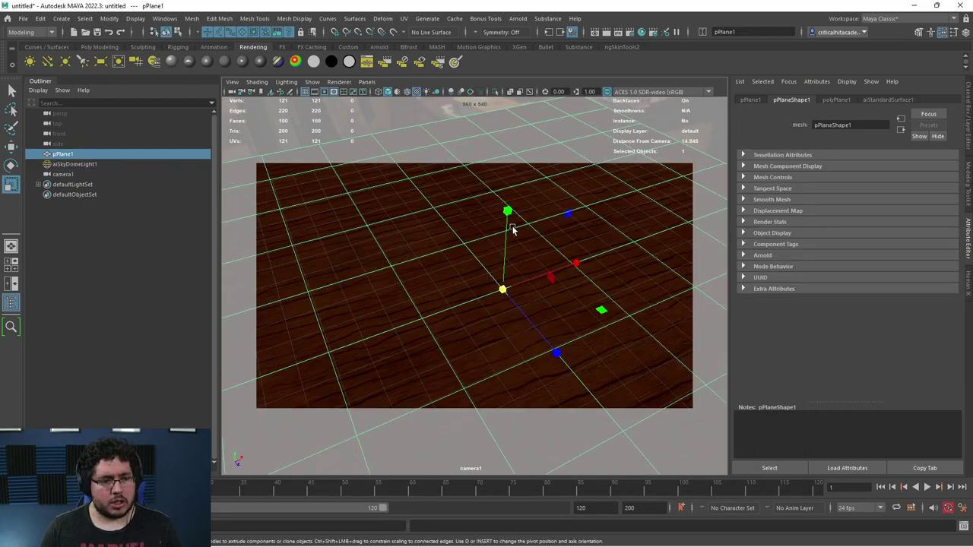
left_click(744, 256)
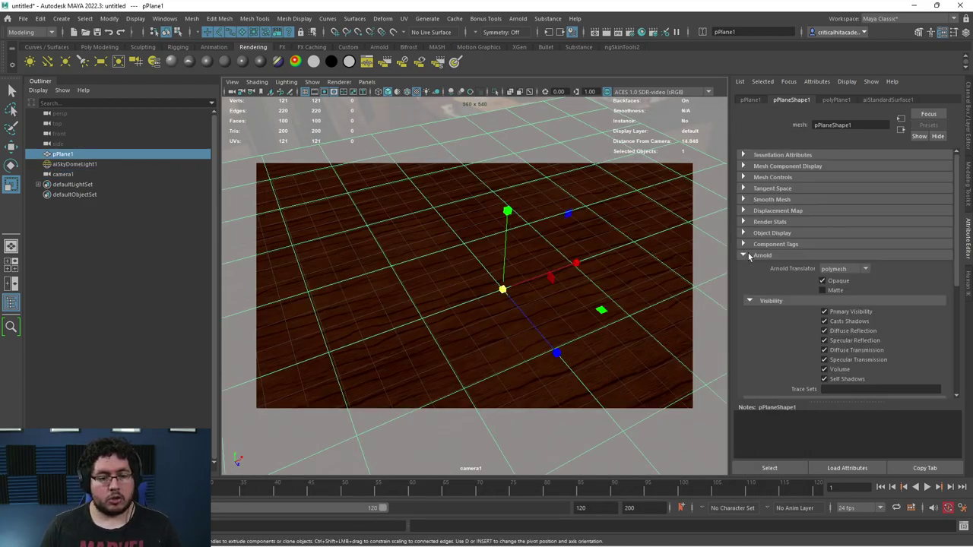
scroll(772, 327, "down", 6)
scroll(778, 336, "down", 2)
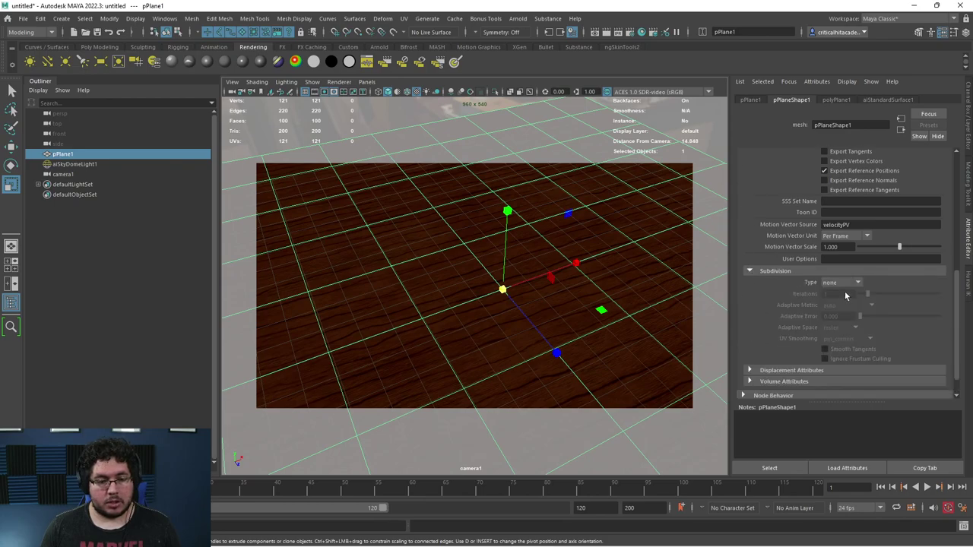
left_click(840, 282)
left_click(838, 295)
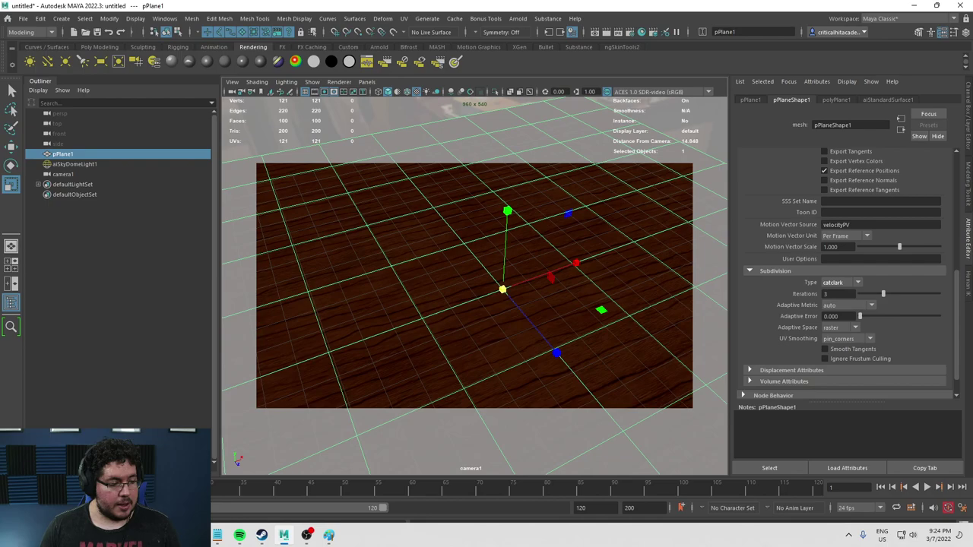
Set the scale of the displacement shader fed by Cedar_Wood_height.exr to 0.1 in the Hypershade
key("alt+Tab")
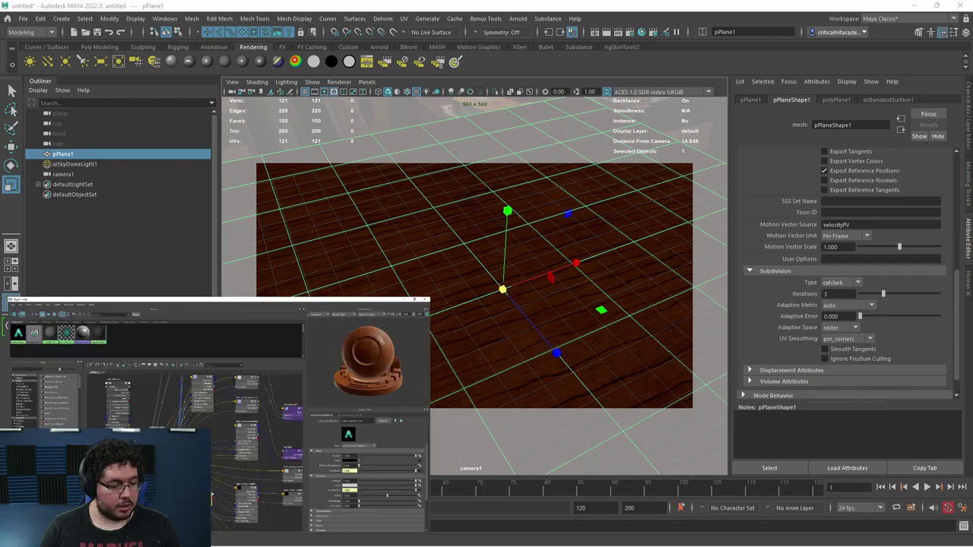
middle_click_drag(618, 444, 562, 310, "alt")
middle_click_drag(601, 415, 433, 334, "alt")
scroll(433, 334, "up", 2)
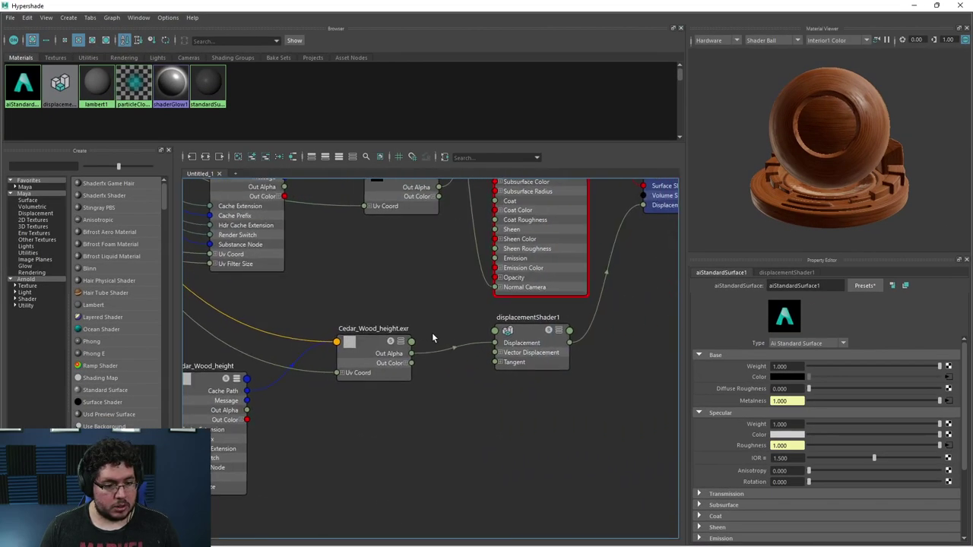
left_click(523, 342)
left_click_drag(804, 374, 712, 368)
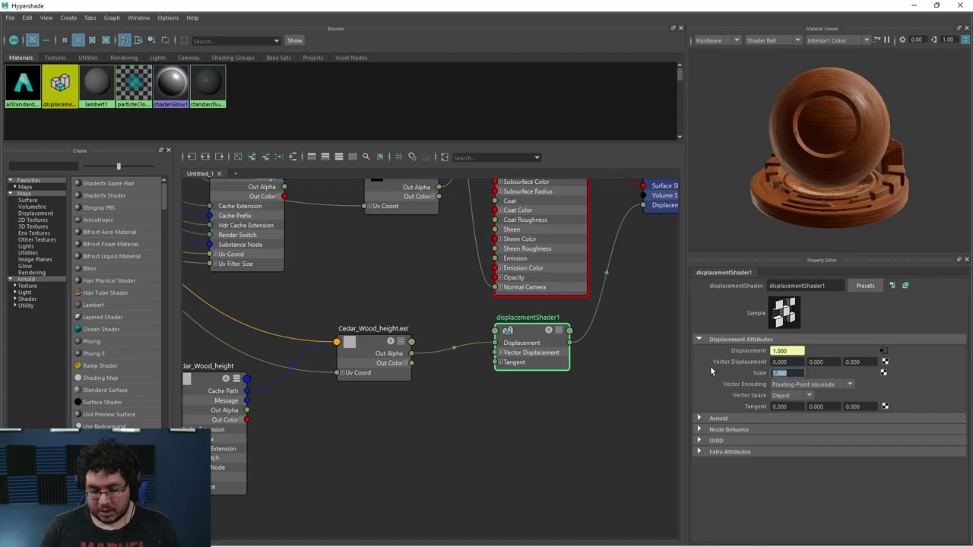
key("alt+Tab")
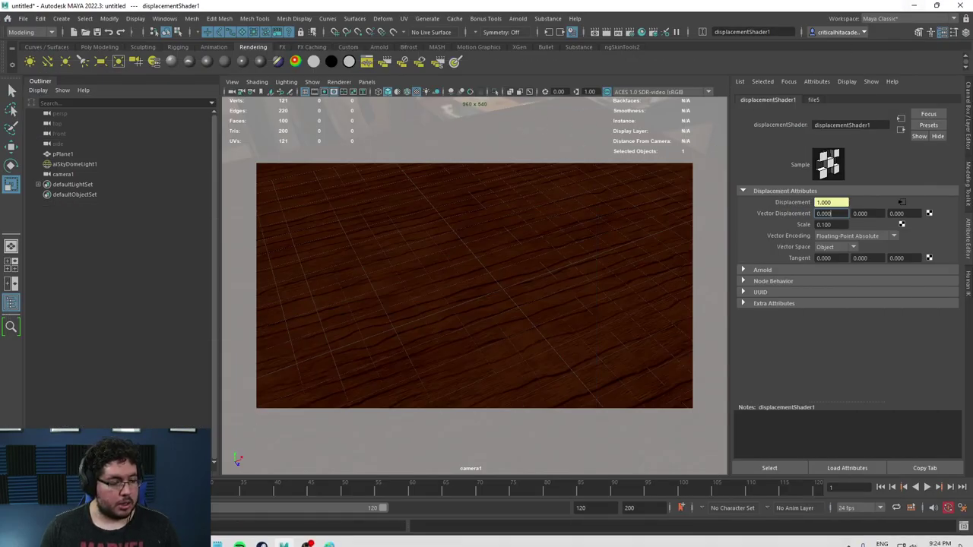
Render the camera view with the displaced plane and examine the relief of the wood grain
key("alt+Tab")
left_click(740, 149)
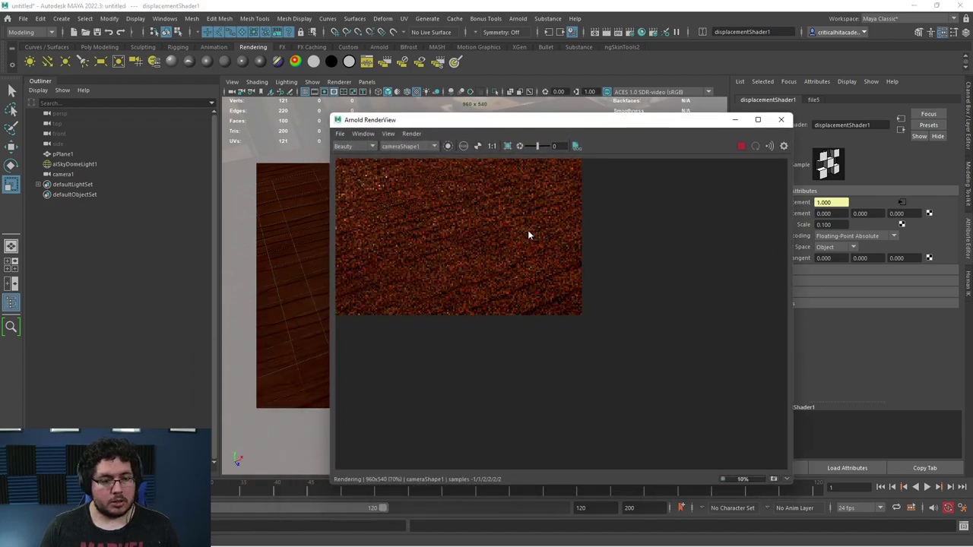
scroll(527, 300, "down", 4)
scroll(466, 275, "up", 5)
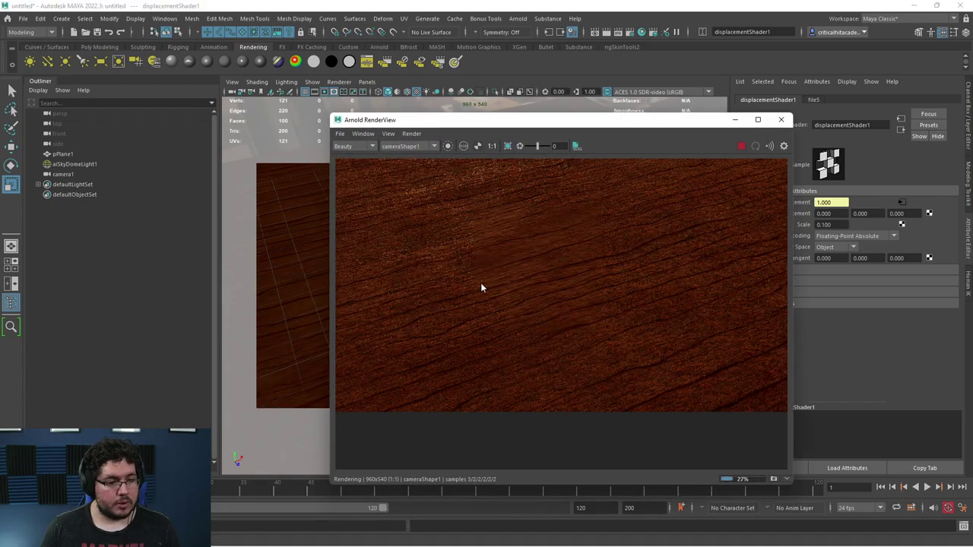
scroll(542, 277, "up", 3)
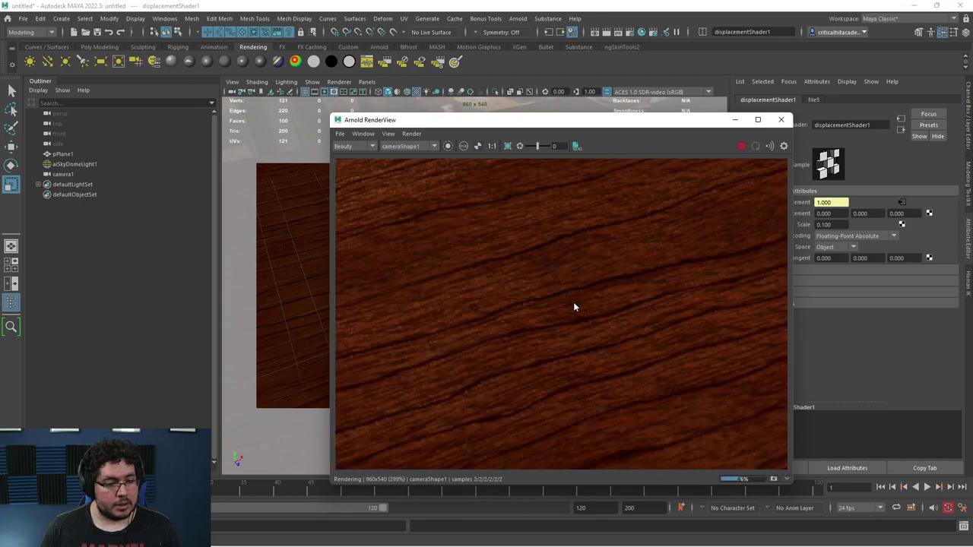
scroll(574, 302, "down", 3)
scroll(574, 307, "up", 3)
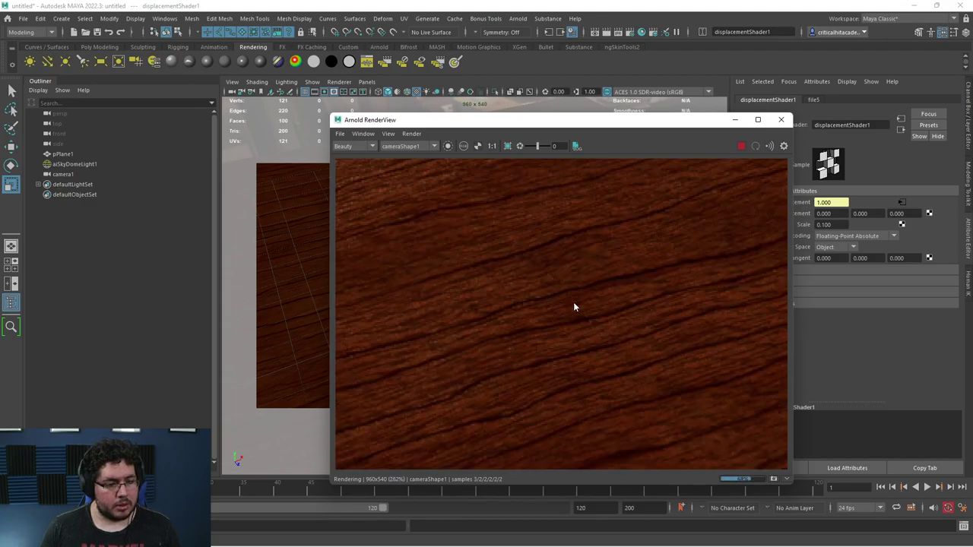
scroll(574, 307, "down", 5)
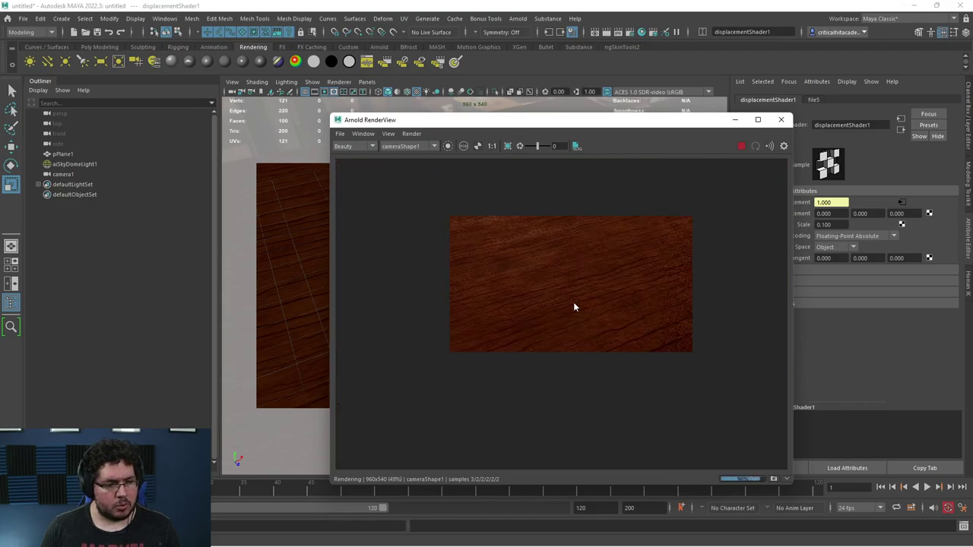
scroll(574, 307, "up", 2)
scroll(574, 307, "up", 2)
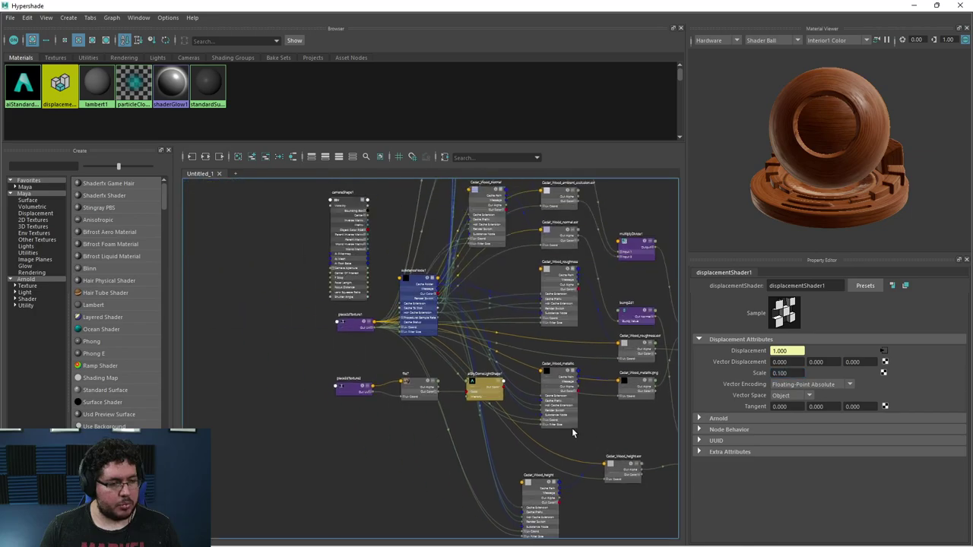
Set the Height Range of the cedar wood substance node to 0.1 in the Hypershade
scroll(381, 270, "up", 3)
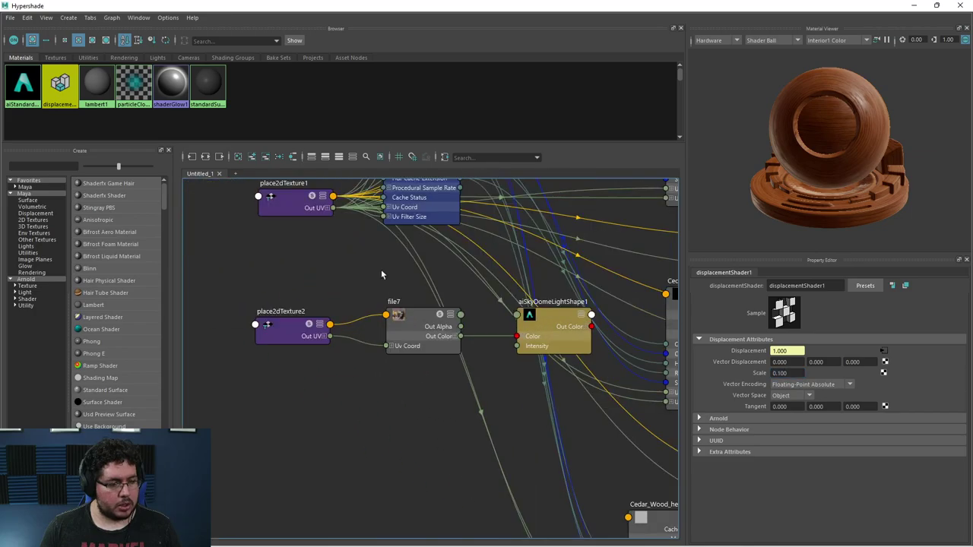
middle_click_drag(392, 297, 390, 406, "alt")
left_click(428, 223)
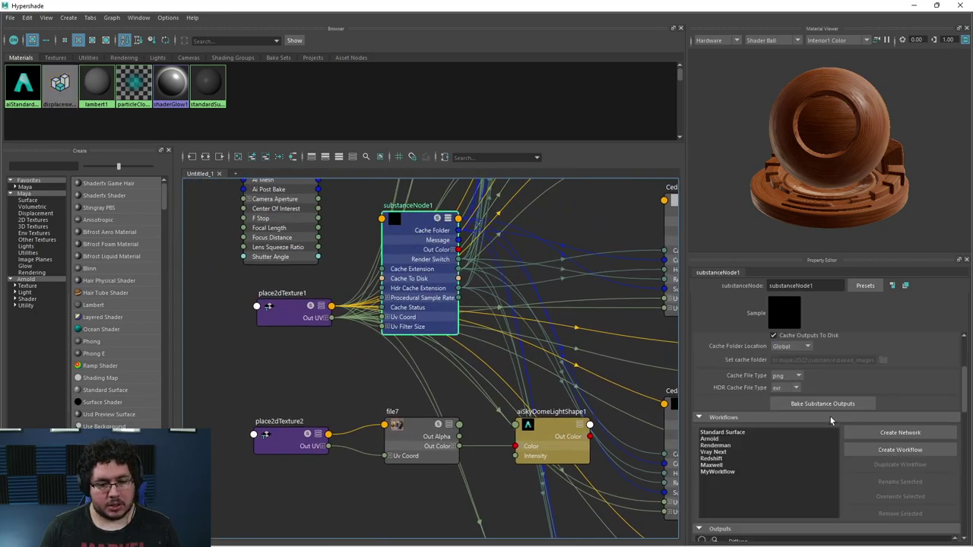
scroll(744, 432, "down", 3)
scroll(836, 486, "down", 5)
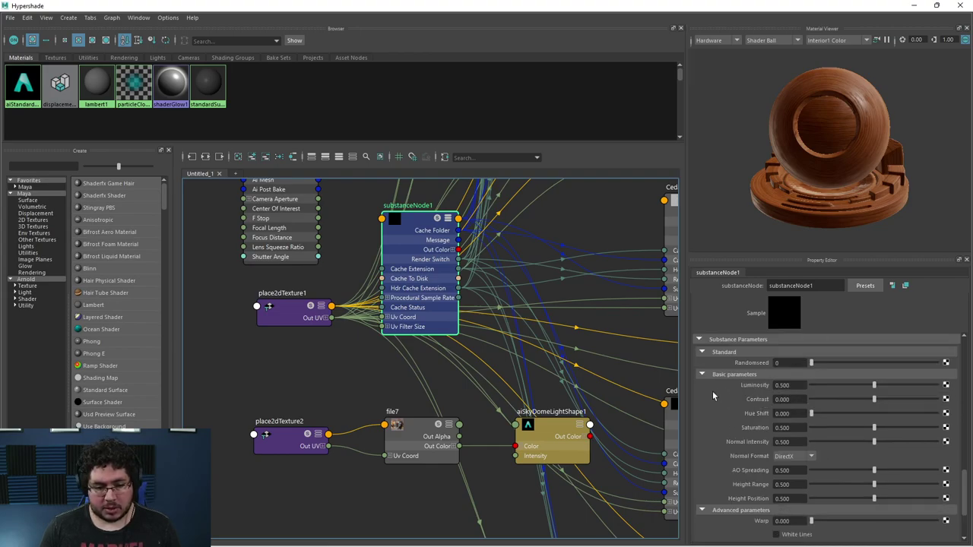
scroll(724, 412, "down", 2)
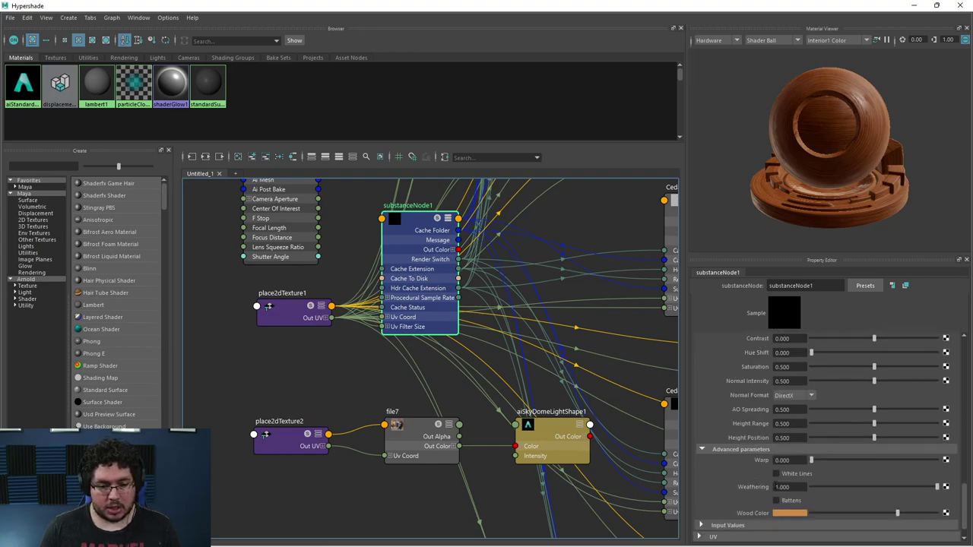
scroll(770, 465, "down", 1)
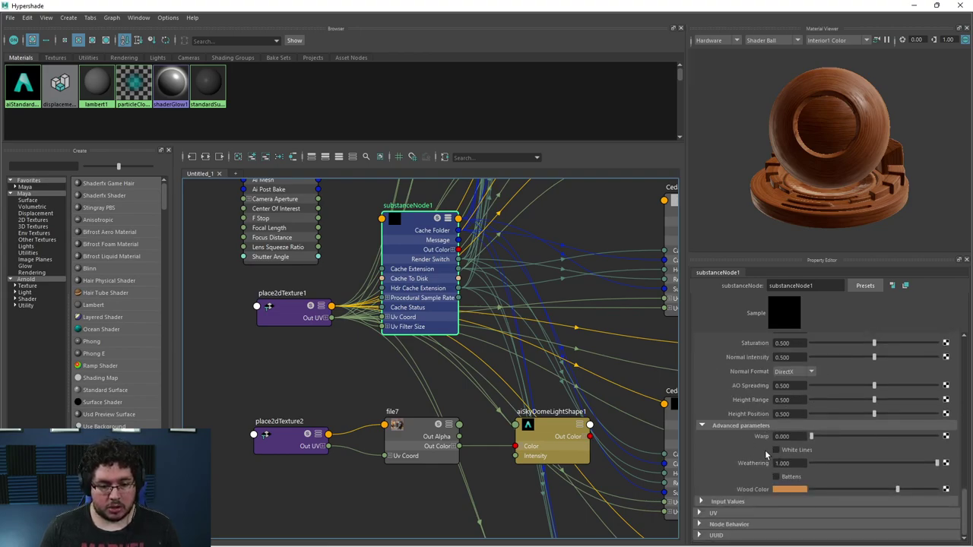
double_click(800, 400)
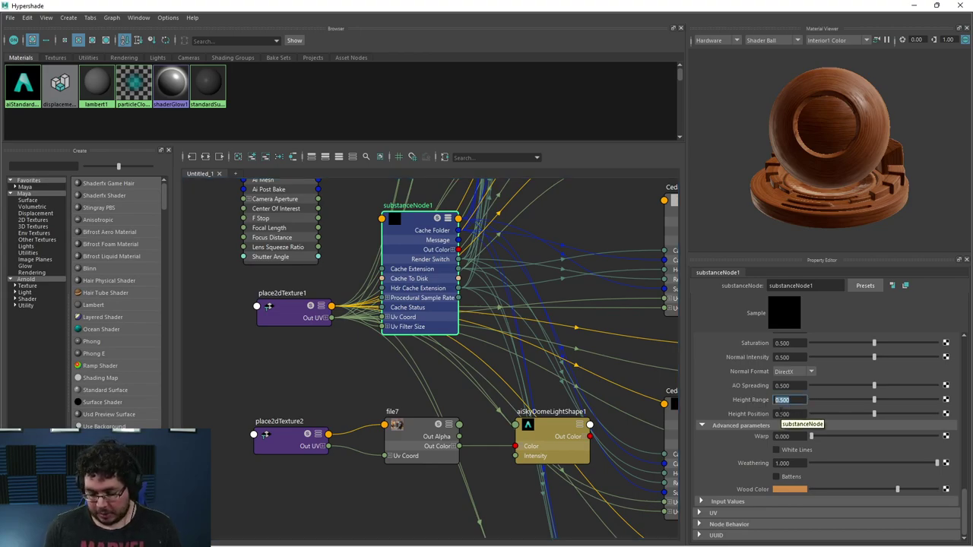
key("Return")
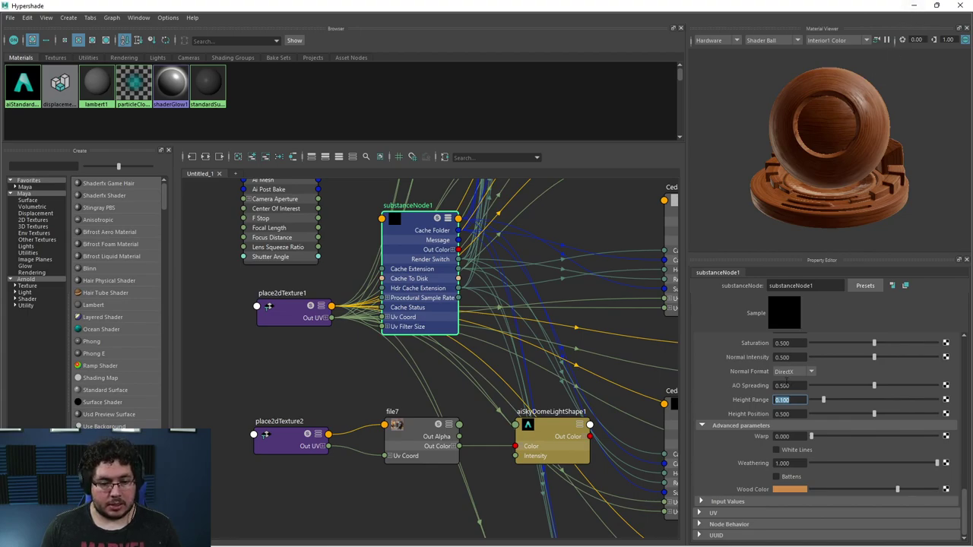
Set the substance node's Normal Intensity to 0.1 and its Normal Format to OpenGL
left_click(783, 357)
type("0.1")
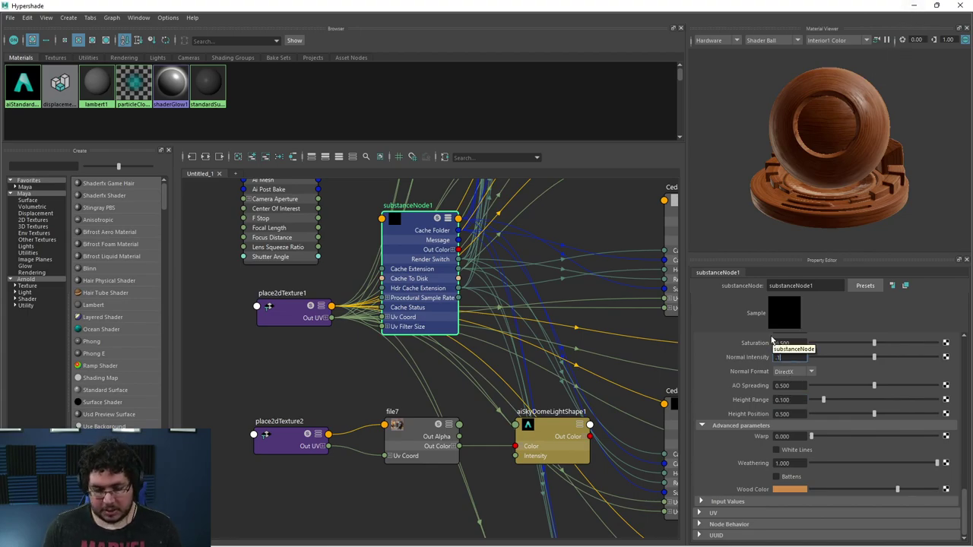
key("Return")
left_click(787, 370)
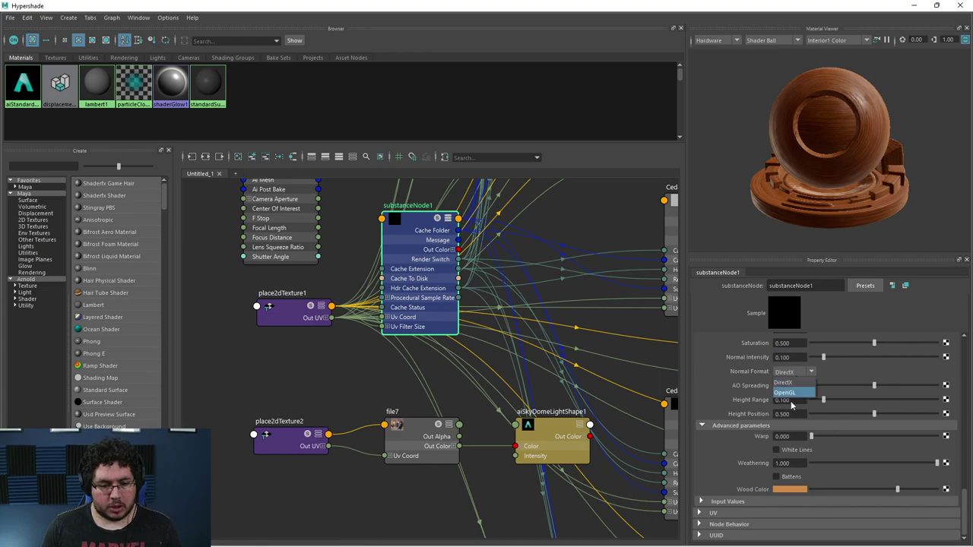
left_click(786, 392)
left_click(914, 6)
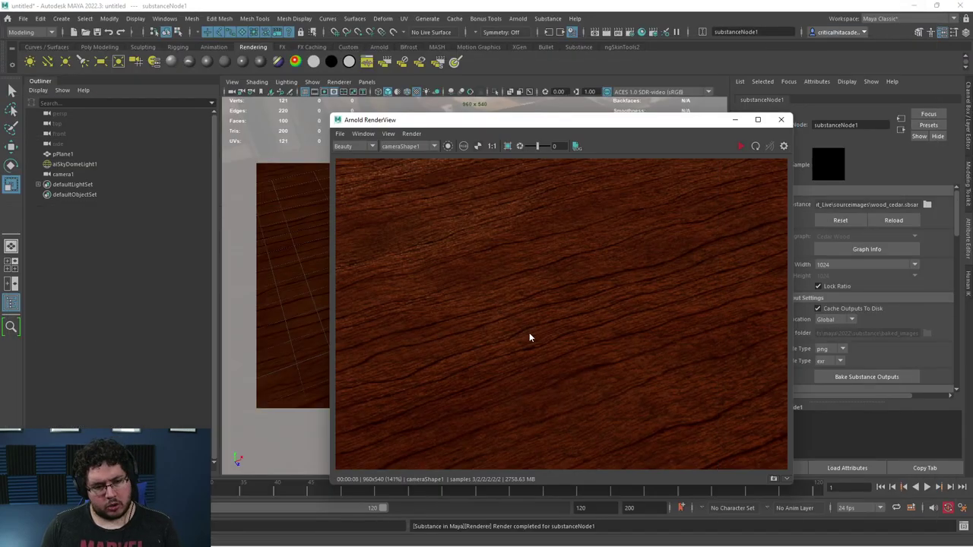
Render the camera view with the adjusted substance parameters, compare the grain near and far, and stop the render
left_click(741, 147)
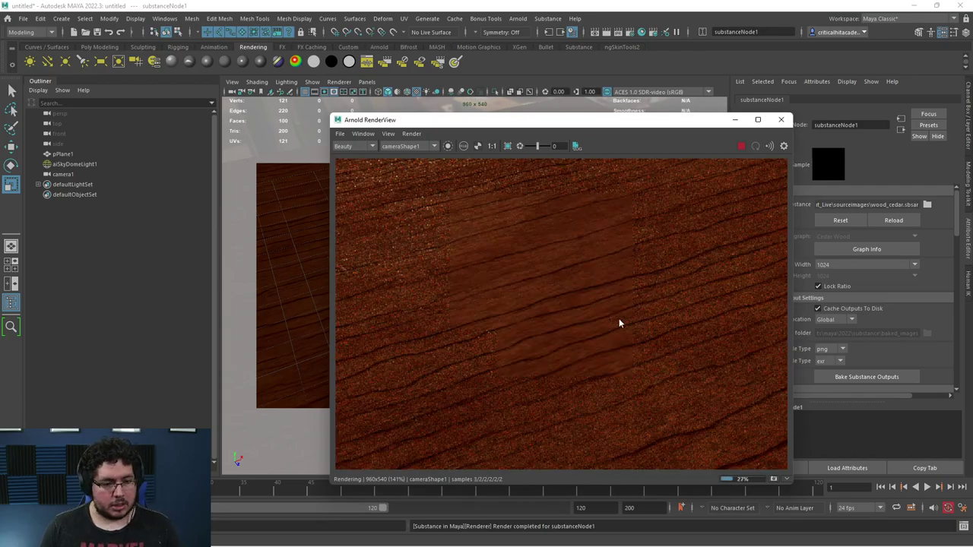
scroll(619, 323, "up", 1)
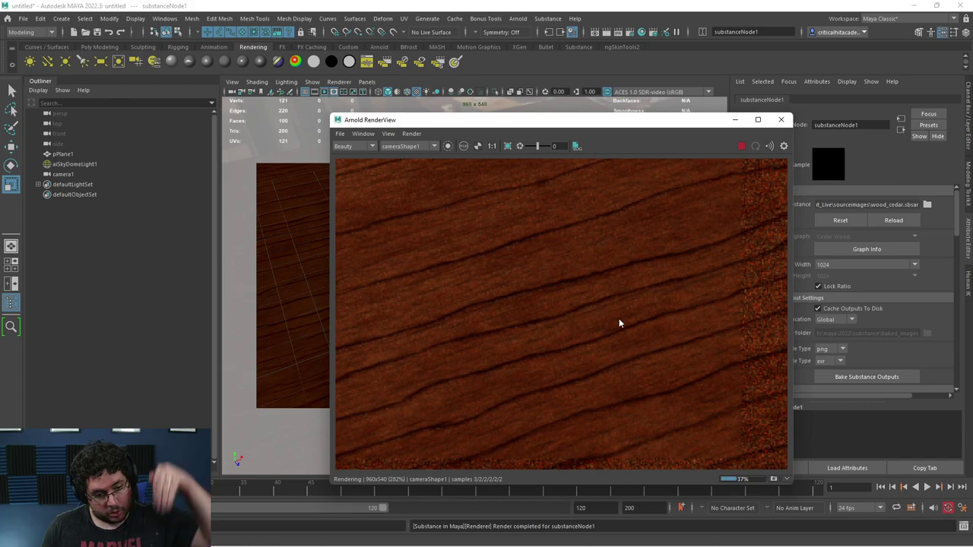
scroll(611, 305, "down", 2)
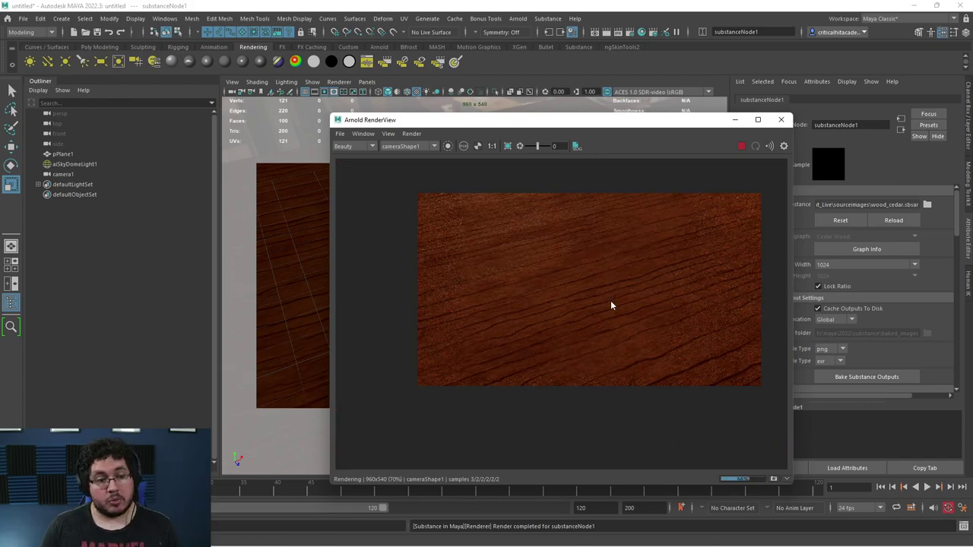
scroll(543, 282, "up", 2)
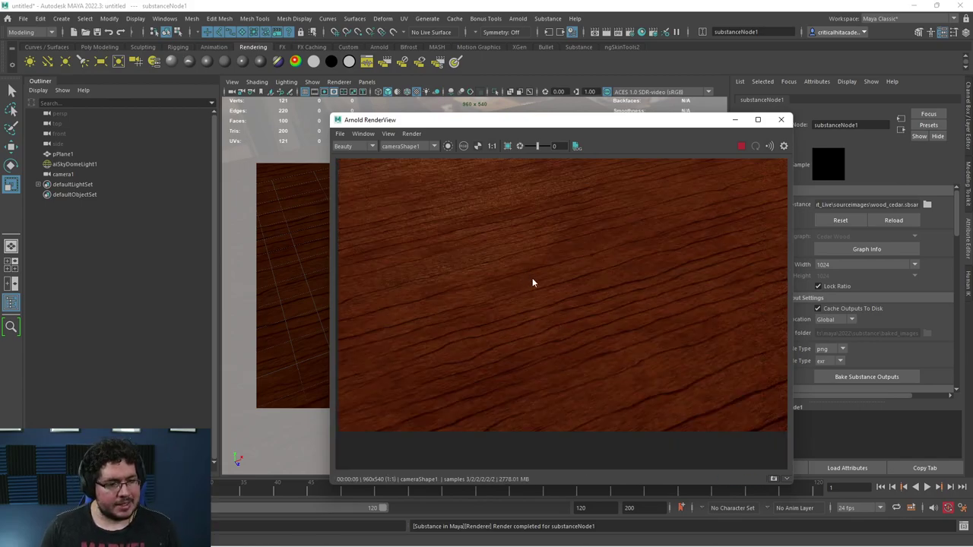
scroll(532, 282, "down", 2)
scroll(638, 324, "up", 2)
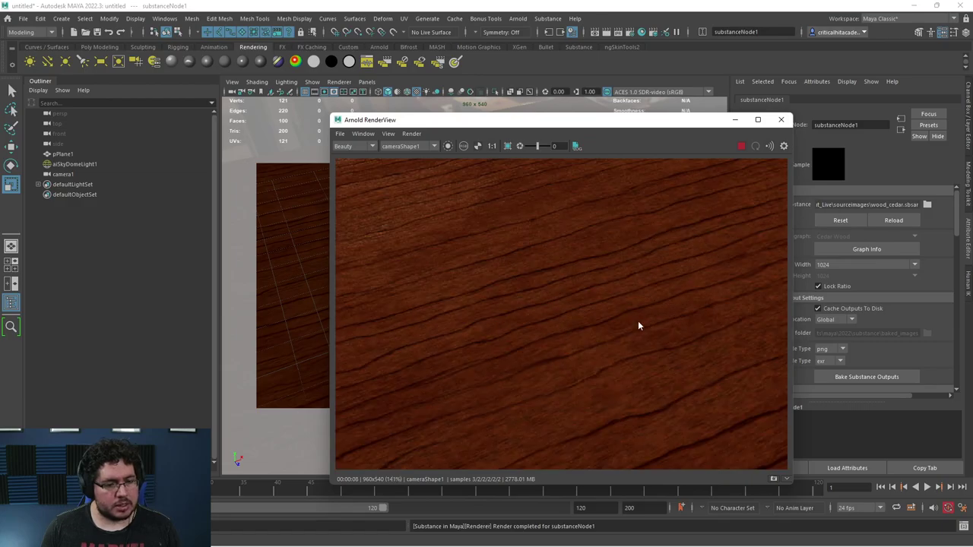
scroll(630, 342, "down", 1)
scroll(629, 341, "down", 1)
scroll(629, 341, "up", 1)
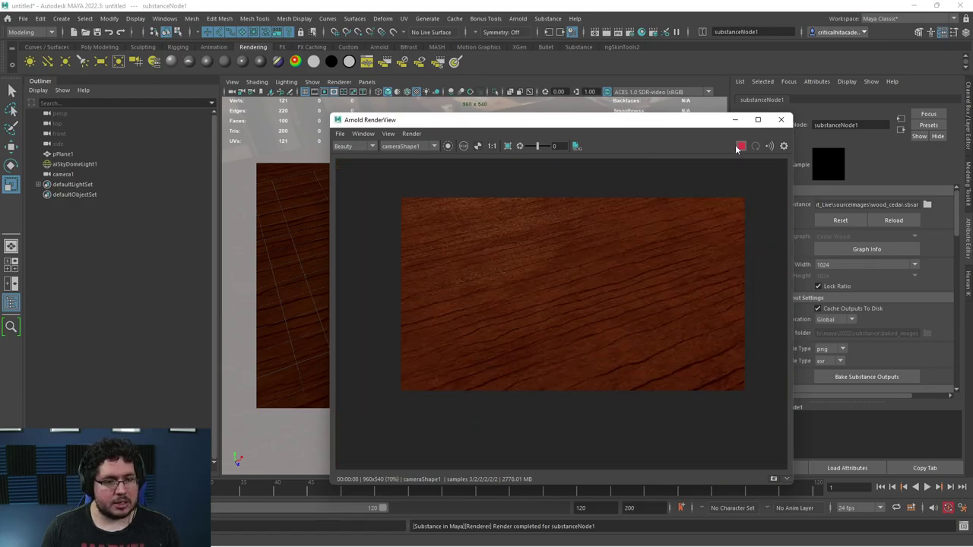
left_click(739, 146)
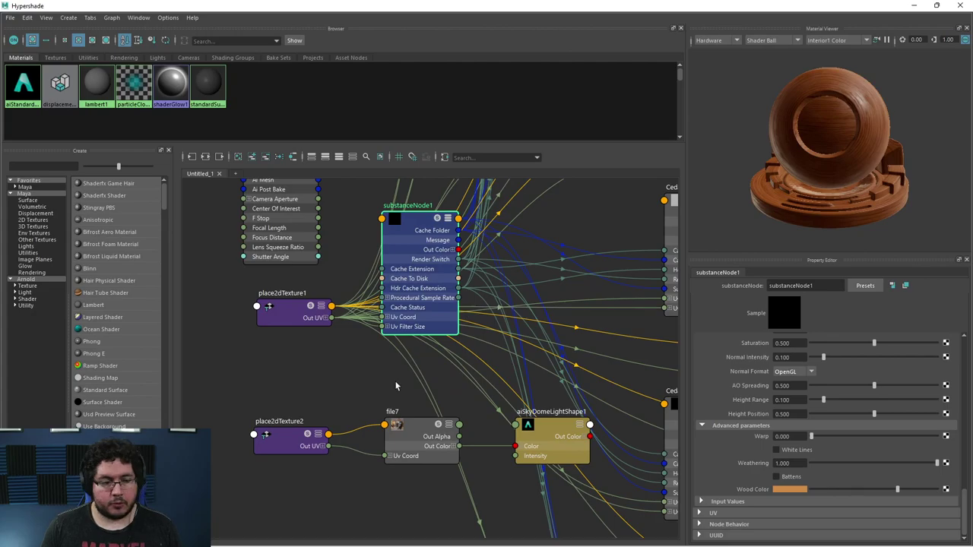
Deactivate the Height output of the cedar wood substance node in the Hypershade
middle_click_drag(517, 266, 467, 266, "alt")
scroll(462, 264, "down", 2)
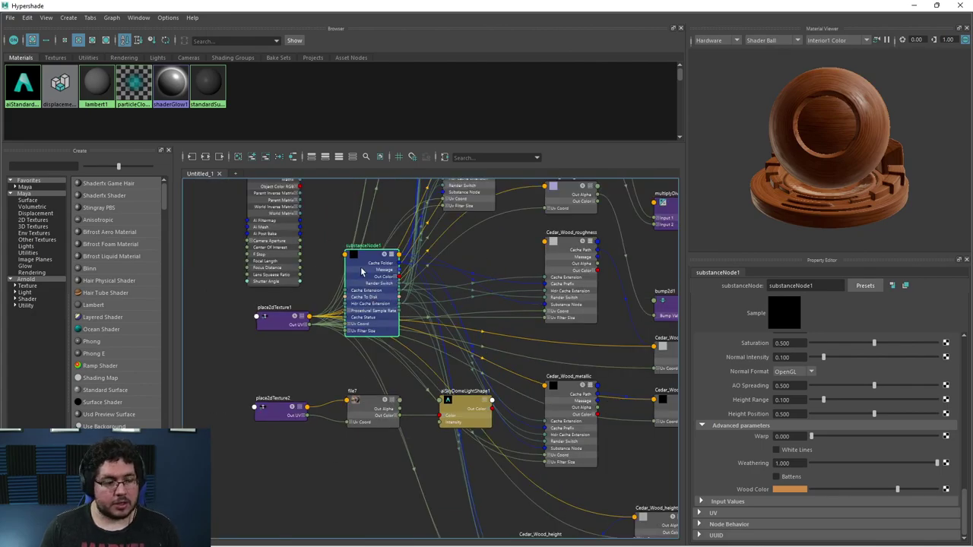
scroll(741, 410, "up", 10)
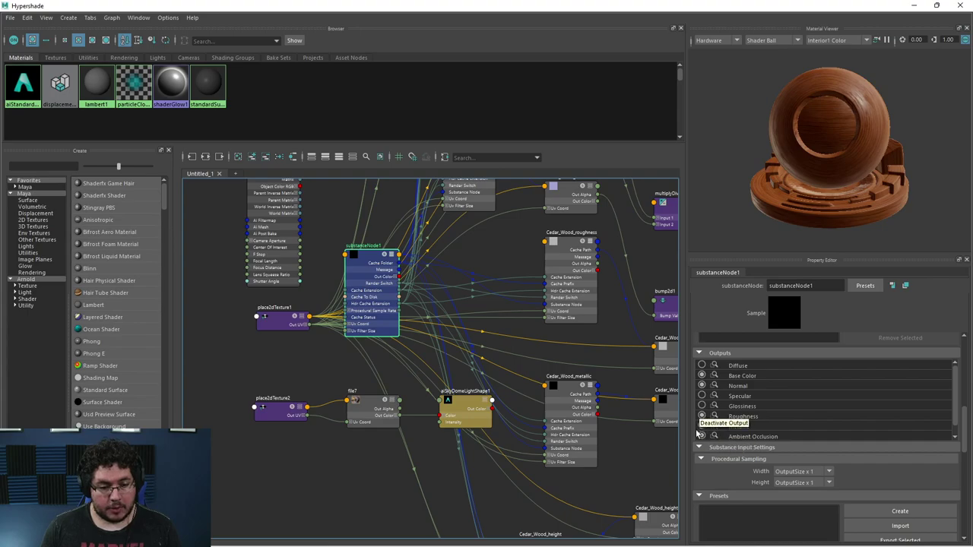
scroll(719, 417, "down", 1)
left_click(702, 437)
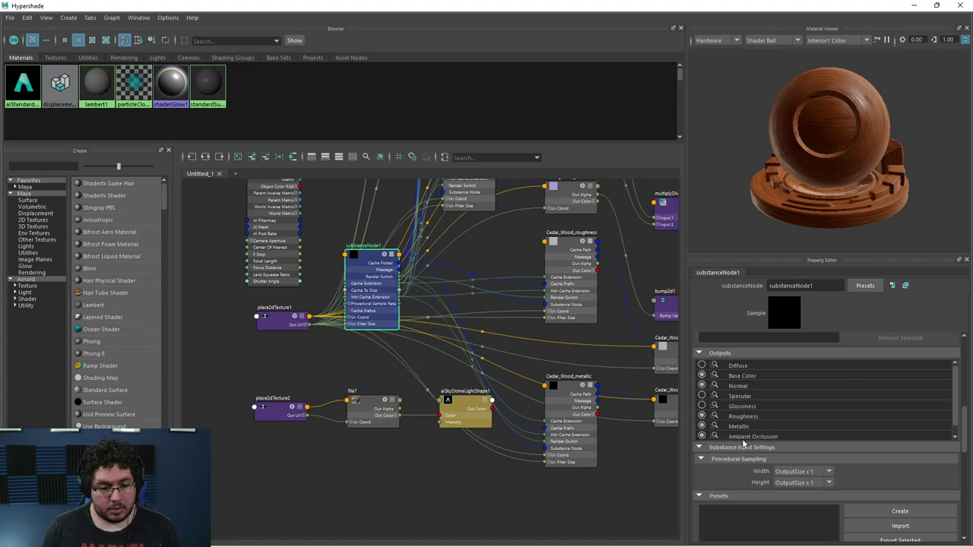
Delete the displacement shader node connected to the wood material's shading group
scroll(428, 342, "down", 4)
middle_click_drag(471, 344, 387, 319, "alt")
scroll(441, 393, "up", 2)
left_click(538, 410)
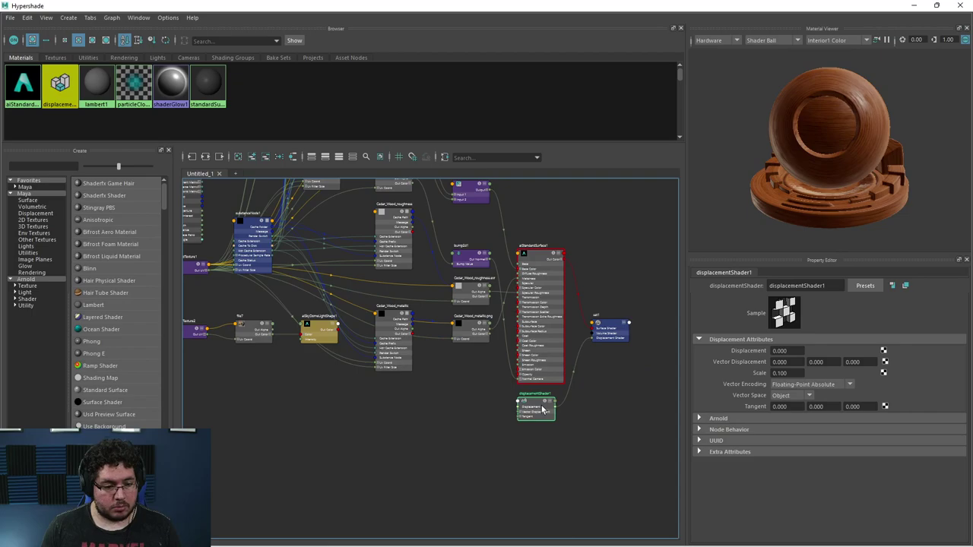
key("Delete")
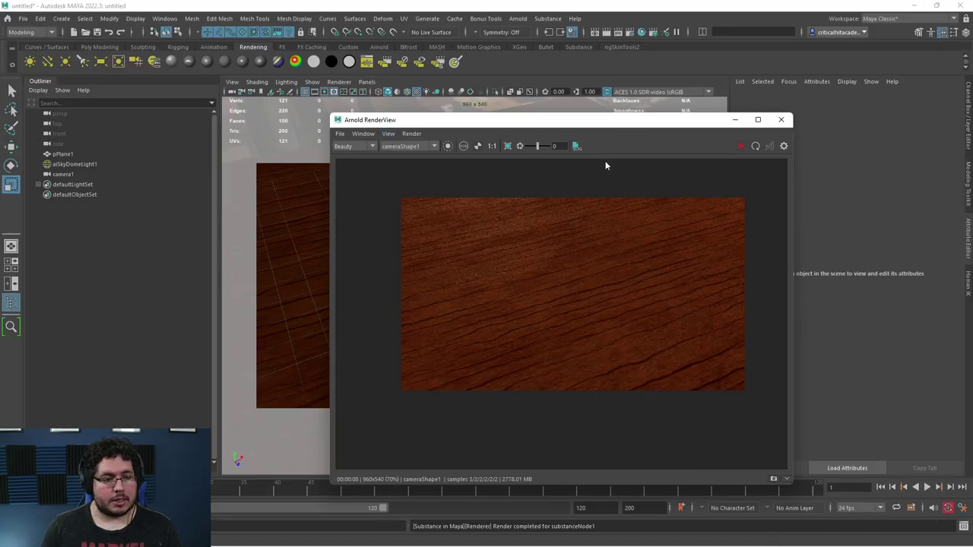
Render the camera view without displacement, examine the wood grain up close, and stop the render and minimize its window
left_click(738, 148)
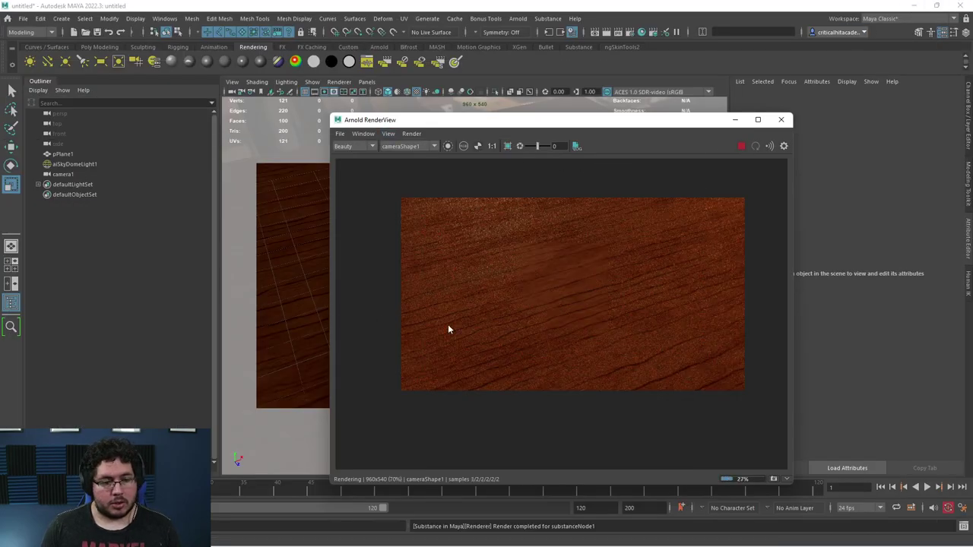
scroll(545, 280, "up", 2)
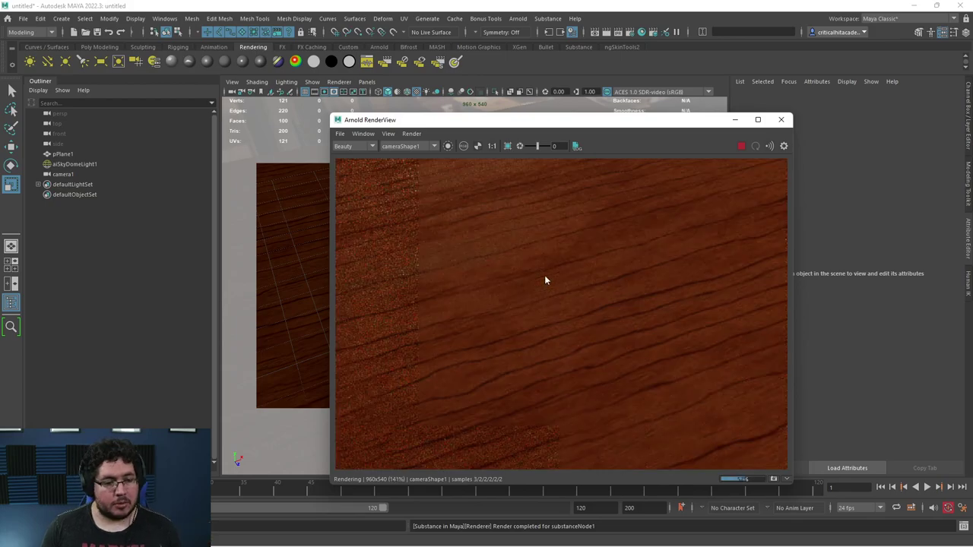
scroll(544, 281, "down", 4)
left_click(741, 146)
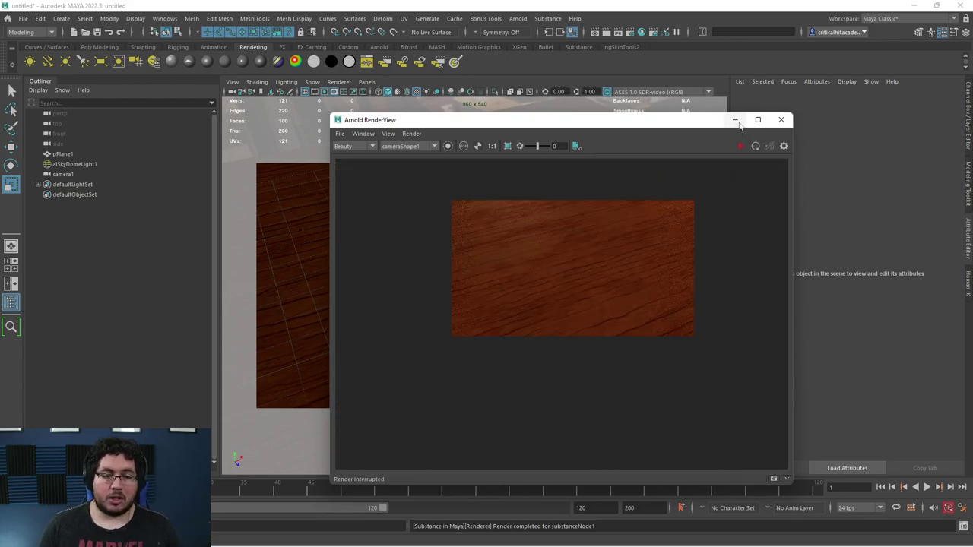
left_click(735, 119)
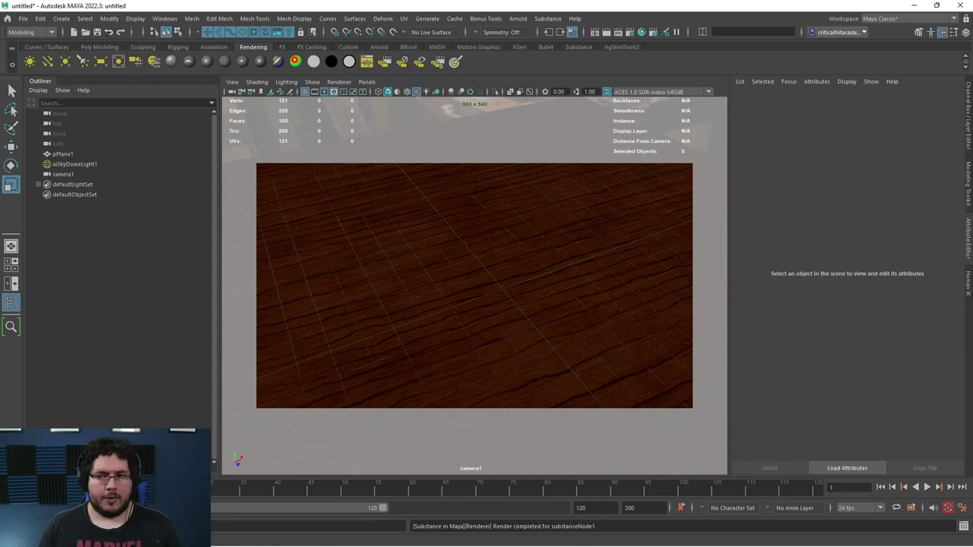
Switch to the Chrome browser and search Google for images of "marble"
left_click_drag(972, 228, 193, 1)
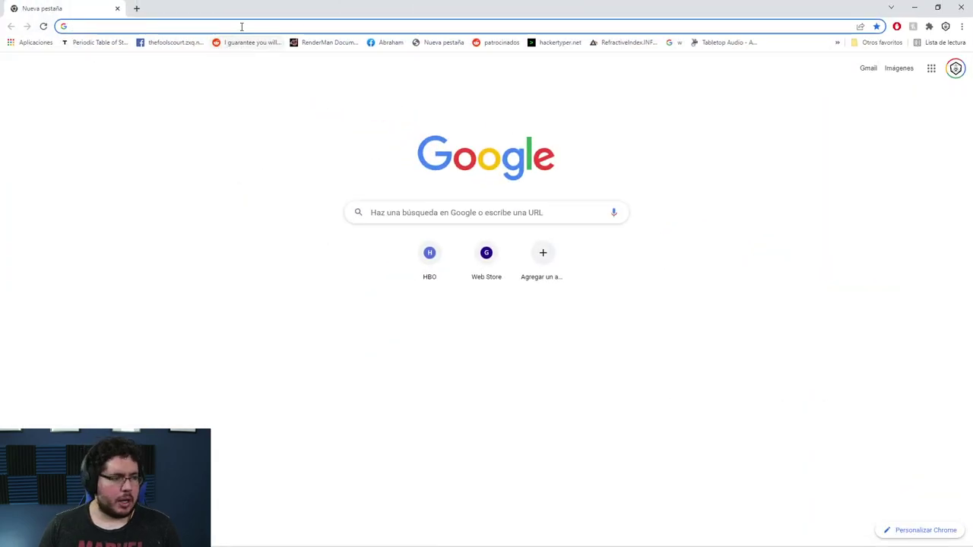
left_click(241, 27)
type("marble")
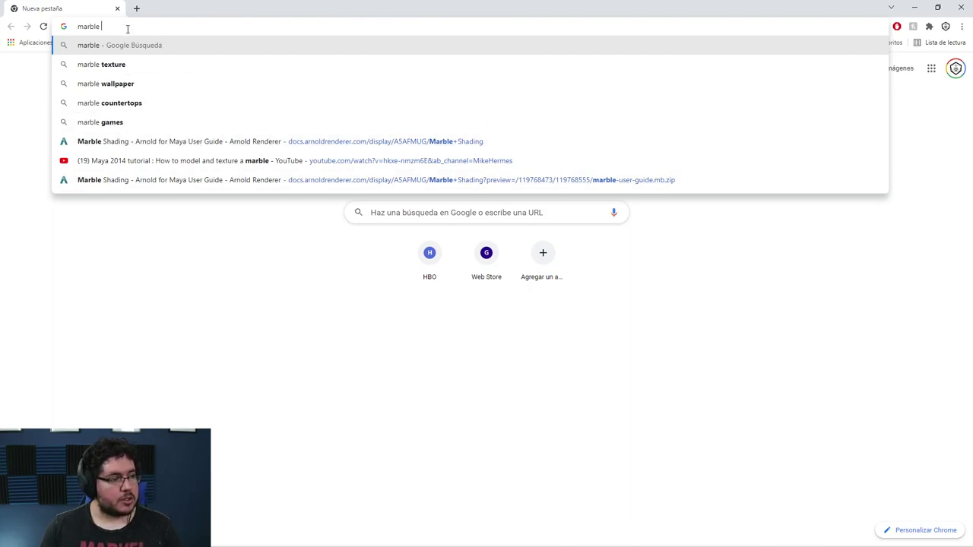
key("Return")
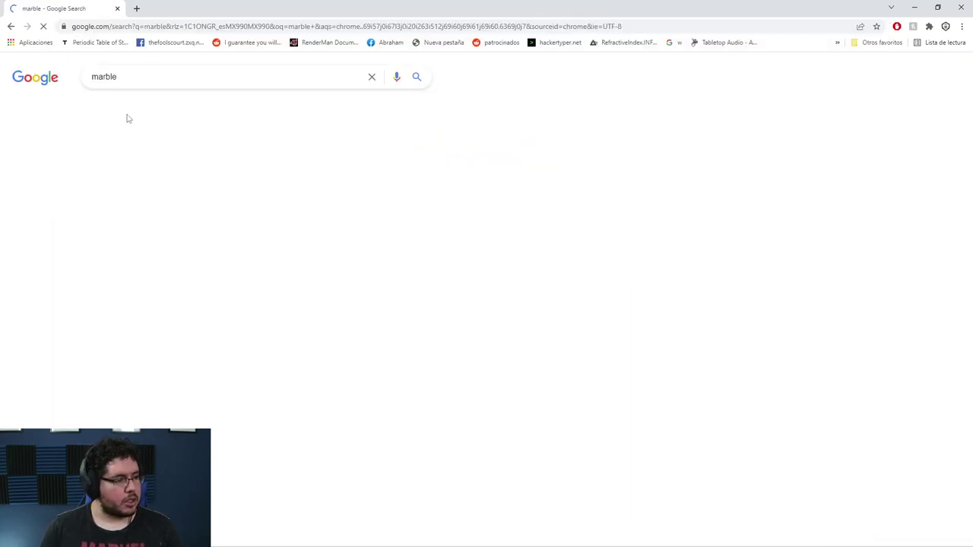
left_click(139, 106)
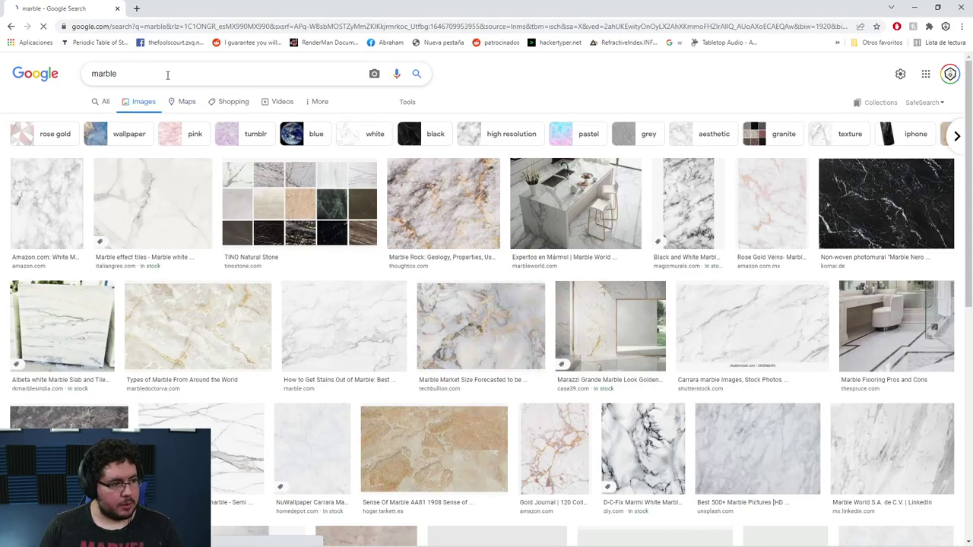
Refine the image search to "marble toy" and open the blue swirled glass marble photo as reference
left_click(164, 73)
type("t")
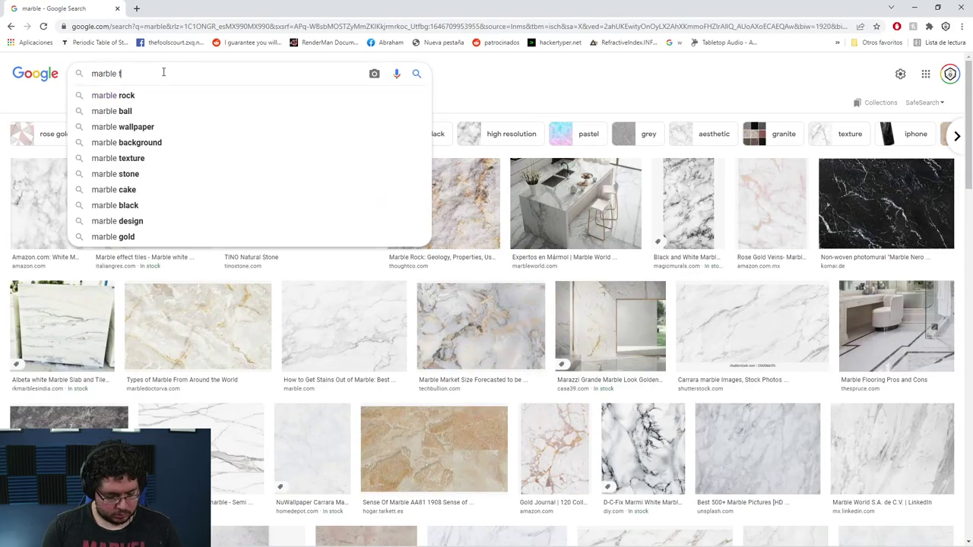
type("oy")
key("Return")
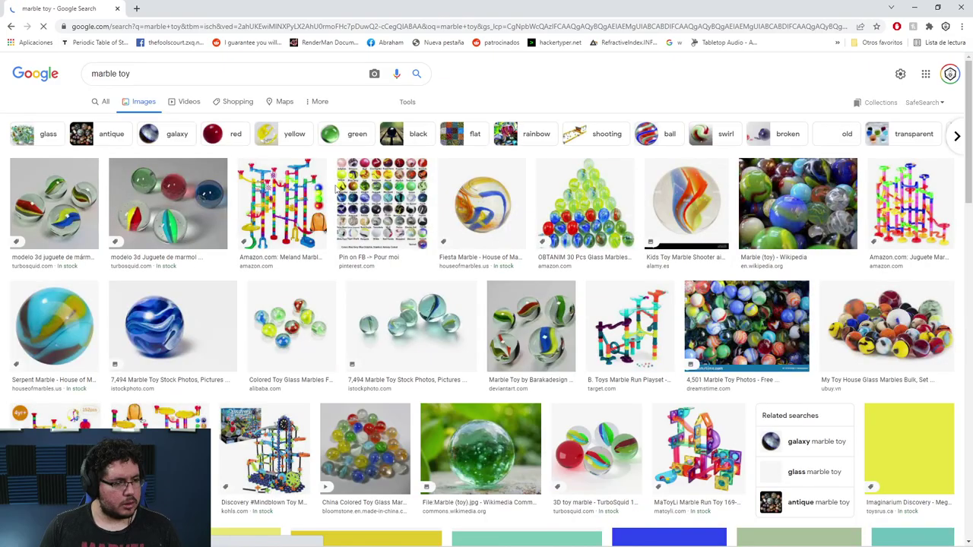
left_click(196, 337)
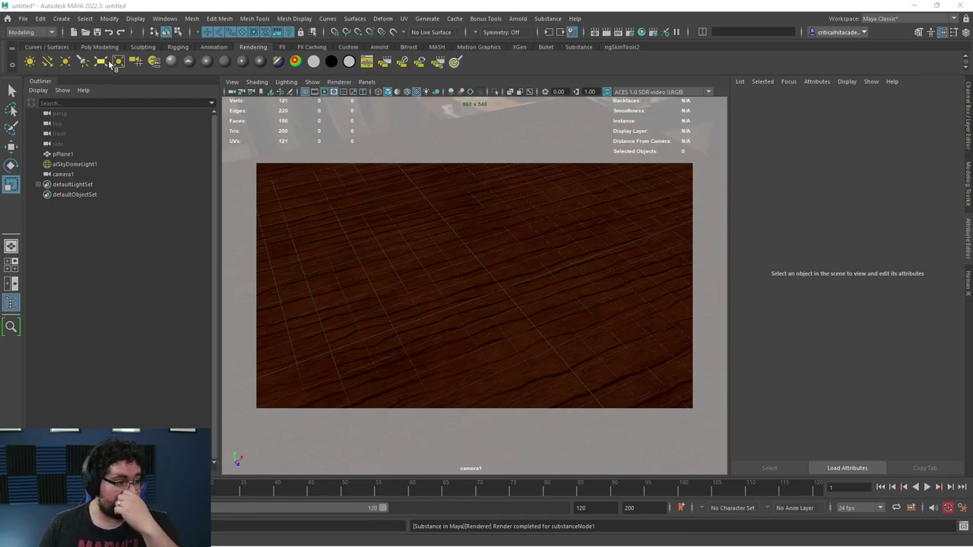
Back in Maya, add a polygon sphere scaled to about 1.5, raise it to about 1.35 in Y, and freeze its transformations
left_click(100, 47)
left_click(29, 60)
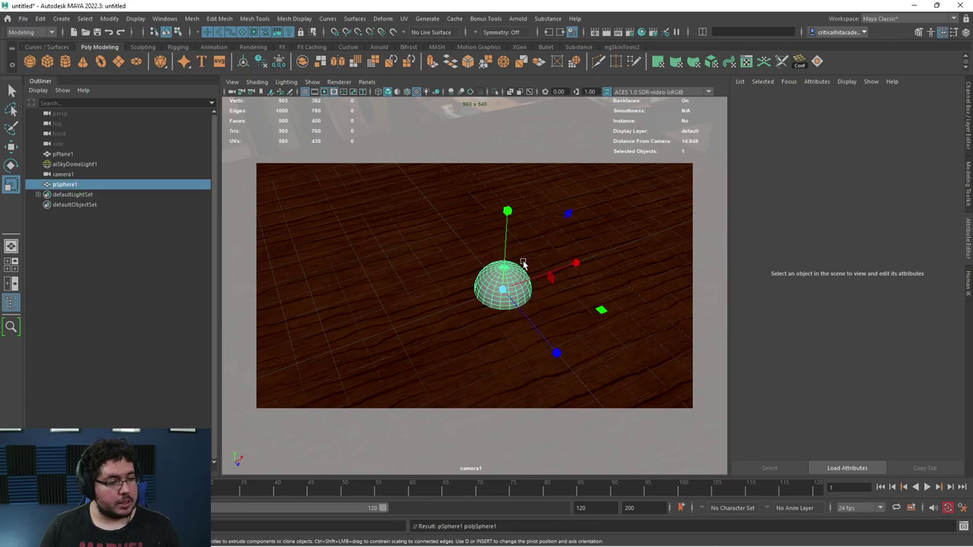
key("w")
left_click_drag(504, 252, 508, 215)
key("ctrl+a")
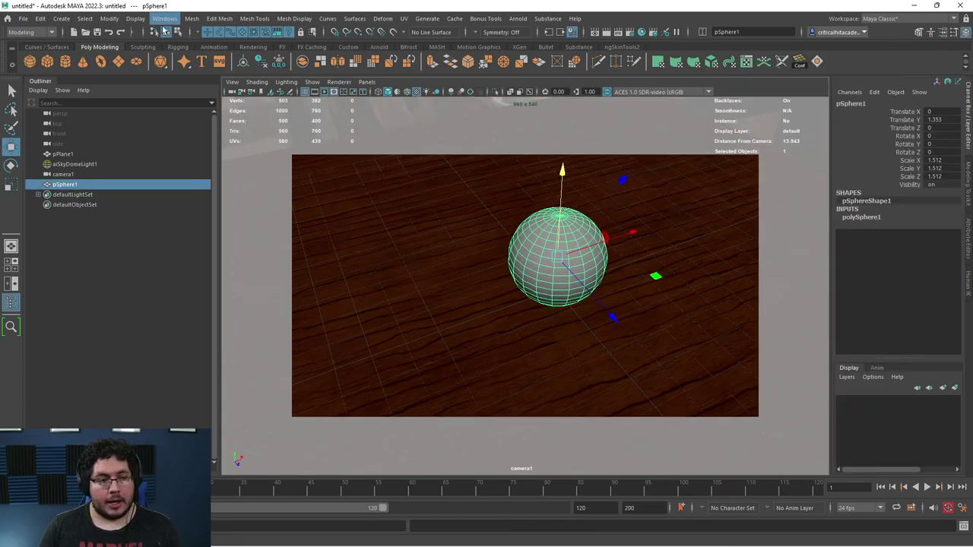
left_click(278, 60)
Assign a new Ai Standard Surface material to the sphere and name it M_Marble
right_click(522, 238)
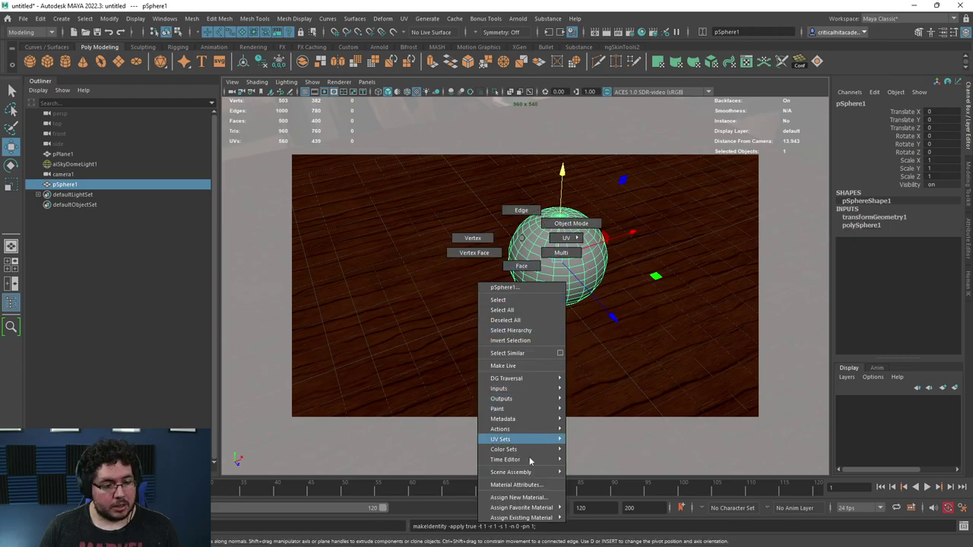
left_click(533, 498)
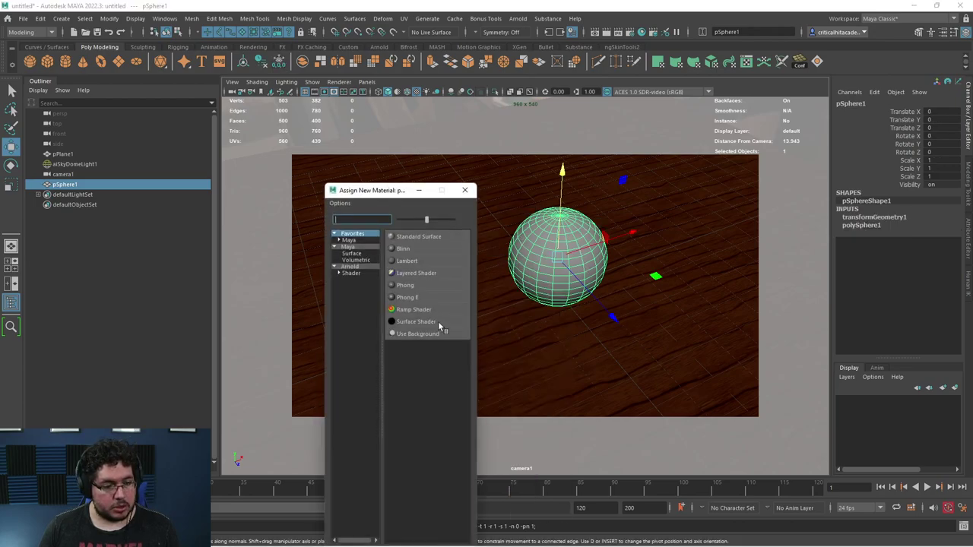
left_click(349, 267)
left_click(418, 407)
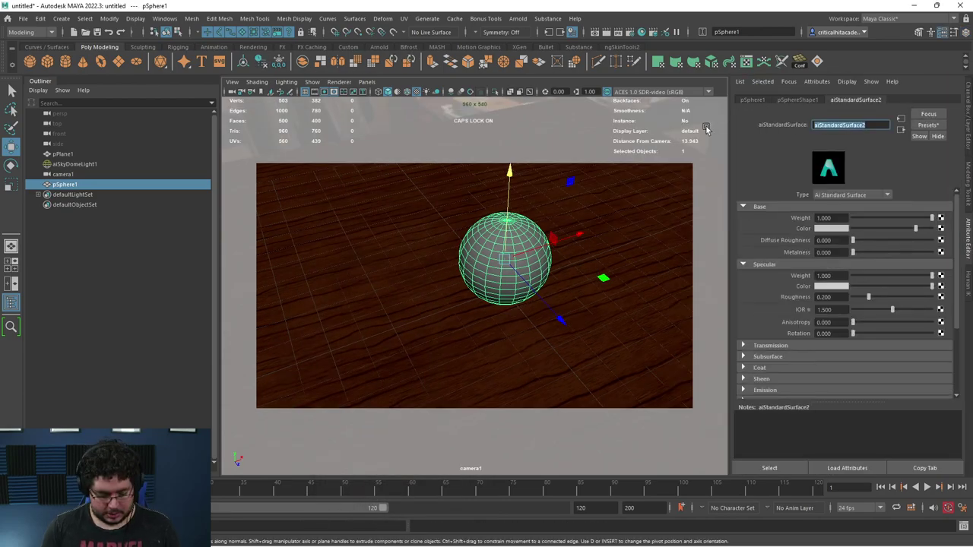
type("M_Mar")
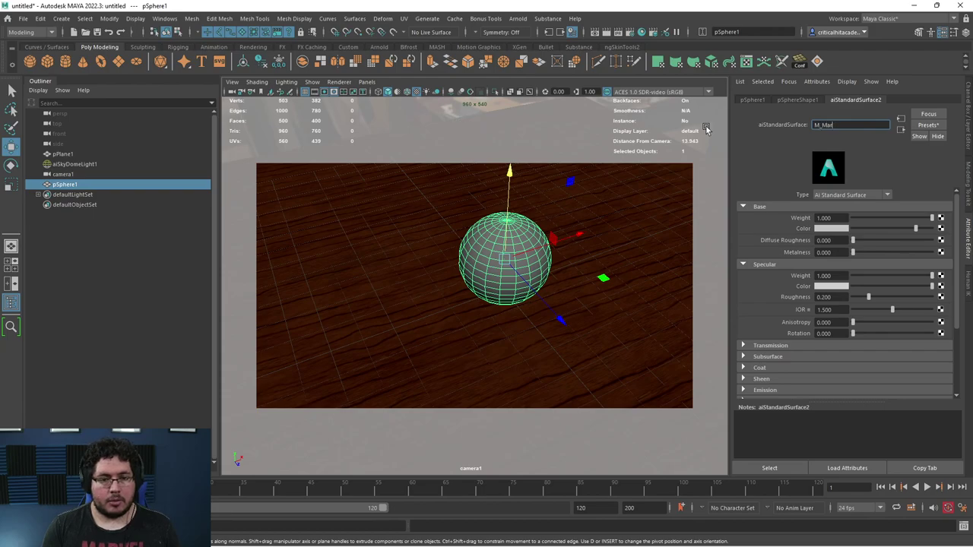
type("ble")
key("Return")
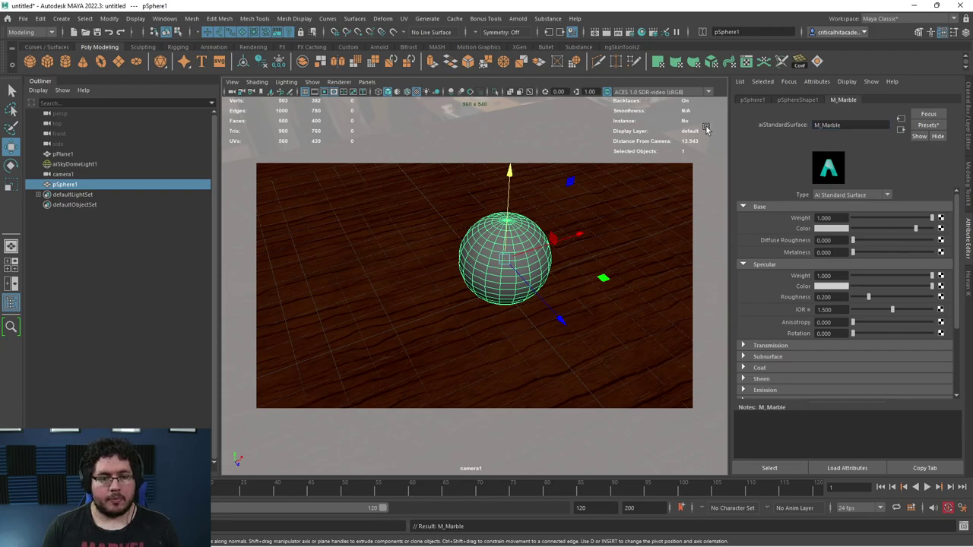
Open the Hypershade and arrange the M_Marble material and its shading group in free space below the wood network
left_click(638, 31)
scroll(589, 216, "down", 2)
middle_click_drag(602, 338, 613, 288, "alt")
scroll(585, 305, "up", 2)
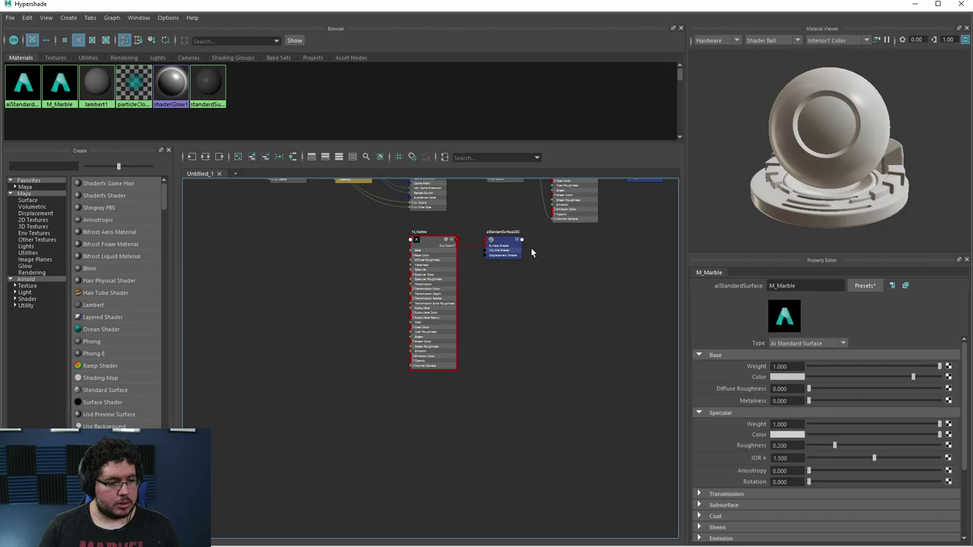
mouse_move(539, 227)
left_mouse_down()
mouse_move(429, 271)
mouse_move(494, 364)
left_mouse_up()
left_click(428, 323)
scroll(428, 323, "up", 2)
middle_click_drag(430, 336, 464, 275, "alt")
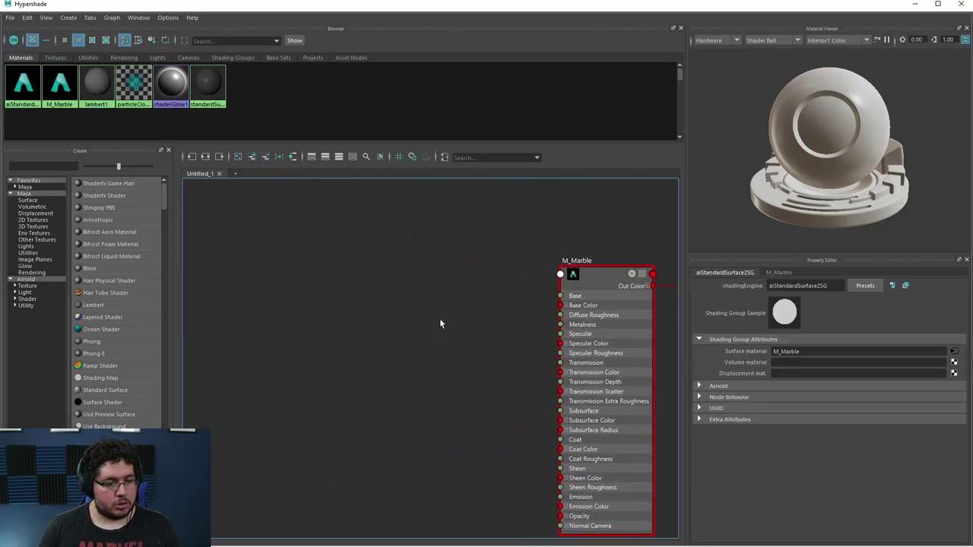
scroll(439, 319, "down", 1)
key("Tab")
type("file")
key("Down")
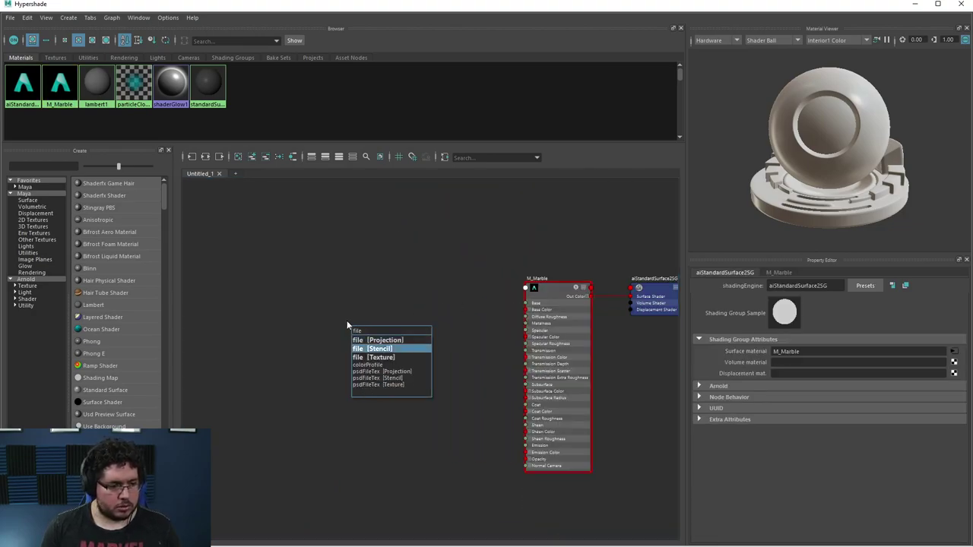
key("Return")
key("ctrl+z")
Create a file [Texture] node with its 2D placement node beside the M_Marble material
key("Tab")
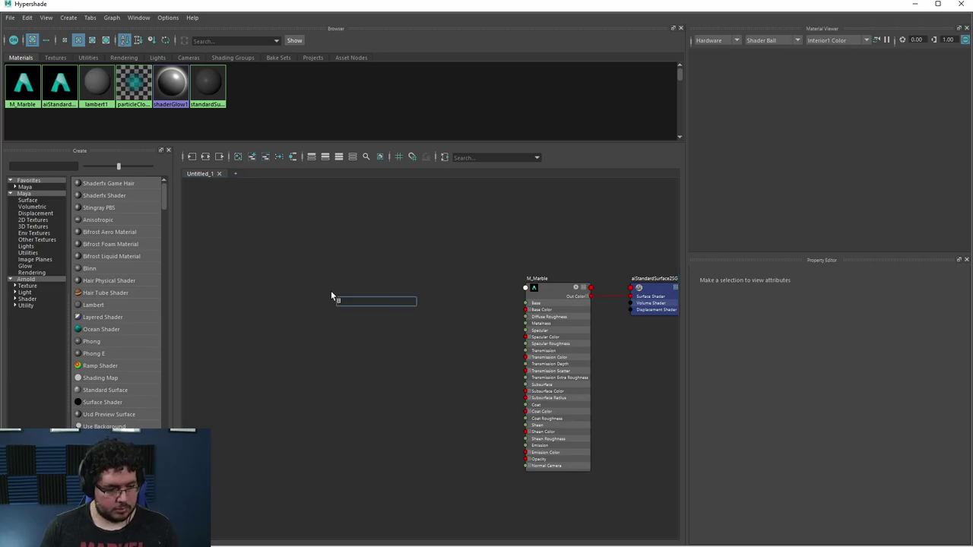
type("file")
key("Down")
key("Down")
key("Return")
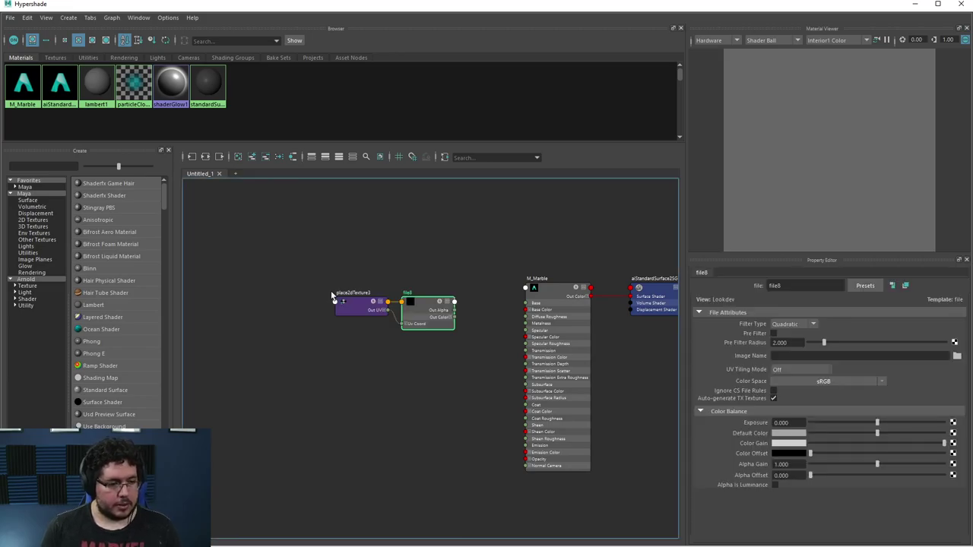
Browse for the new file node's image in the Mrbles folder and preview the swirl, planet and bubble textures
left_click(956, 356)
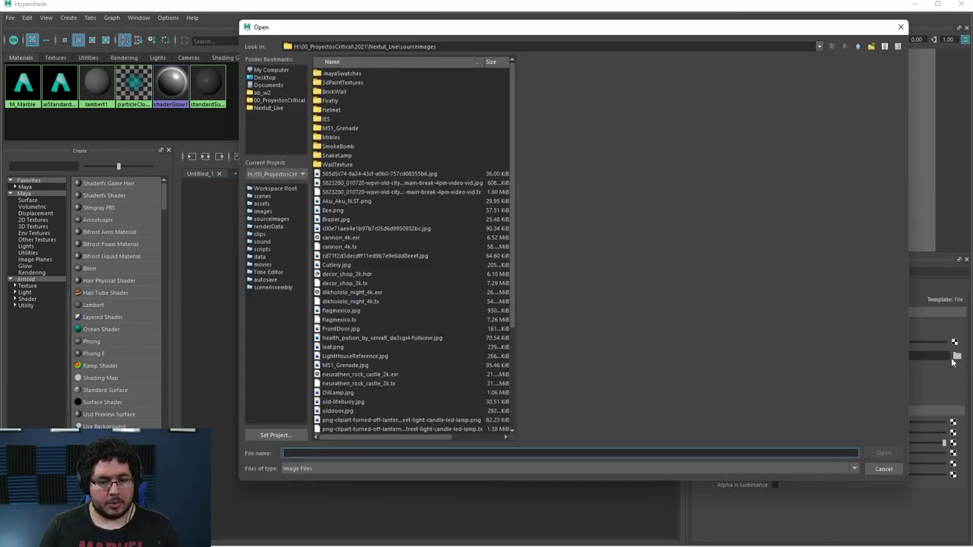
double_click(332, 137)
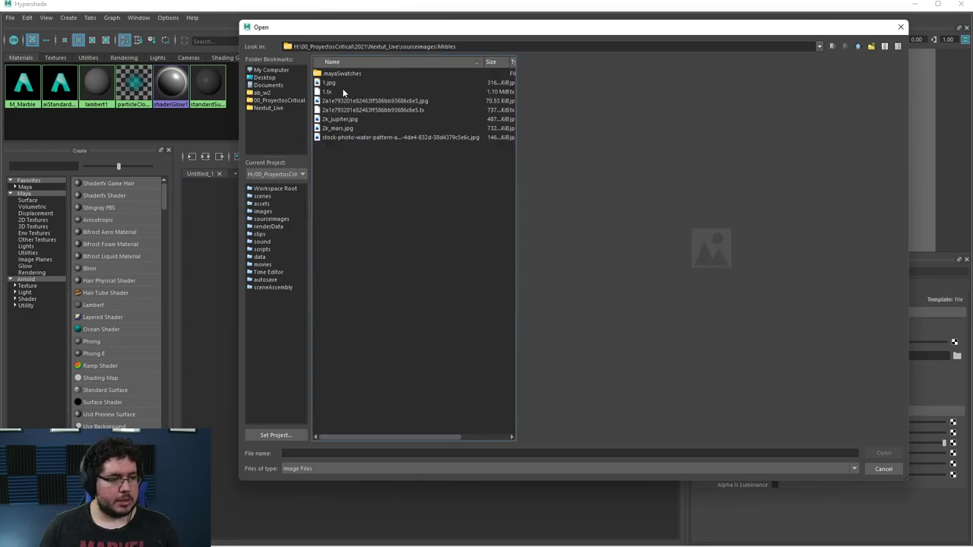
left_click(333, 84)
left_click(340, 101)
left_click(342, 119)
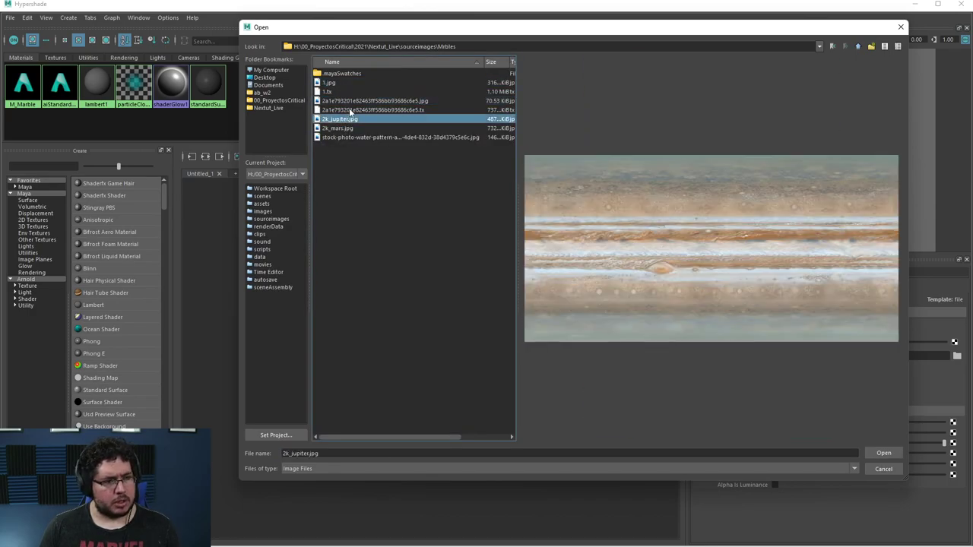
left_click(342, 127)
left_click(345, 138)
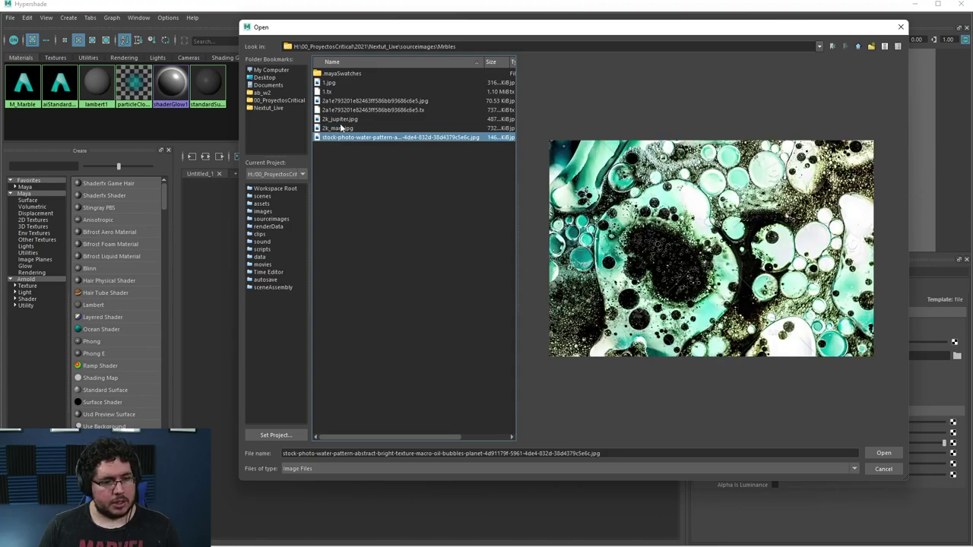
Compare the swirl, Jupiter, Mars and bubble textures in the Mrbles folder and load 2k_mars.jpg into the file node
left_click(340, 128)
left_click(343, 119)
left_click(355, 129)
left_click(351, 139)
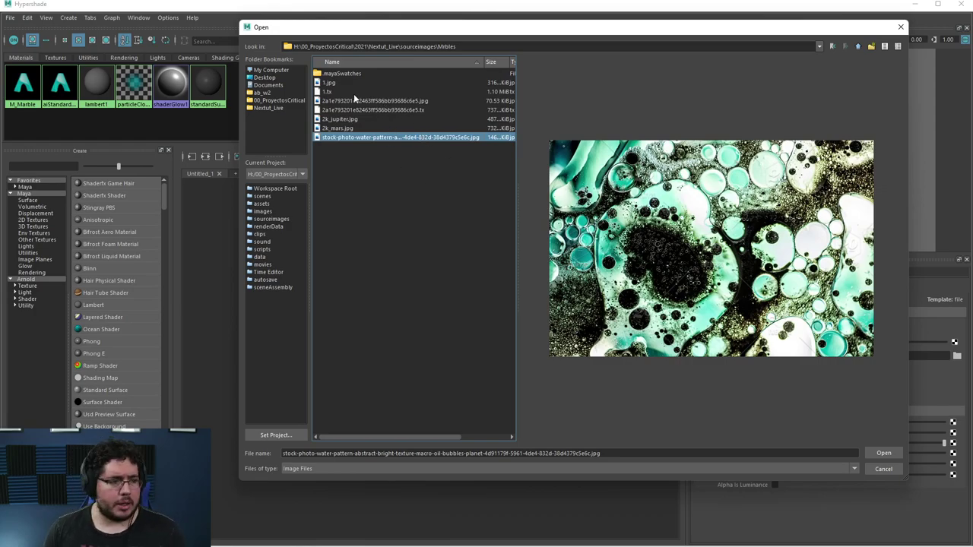
left_click(332, 84)
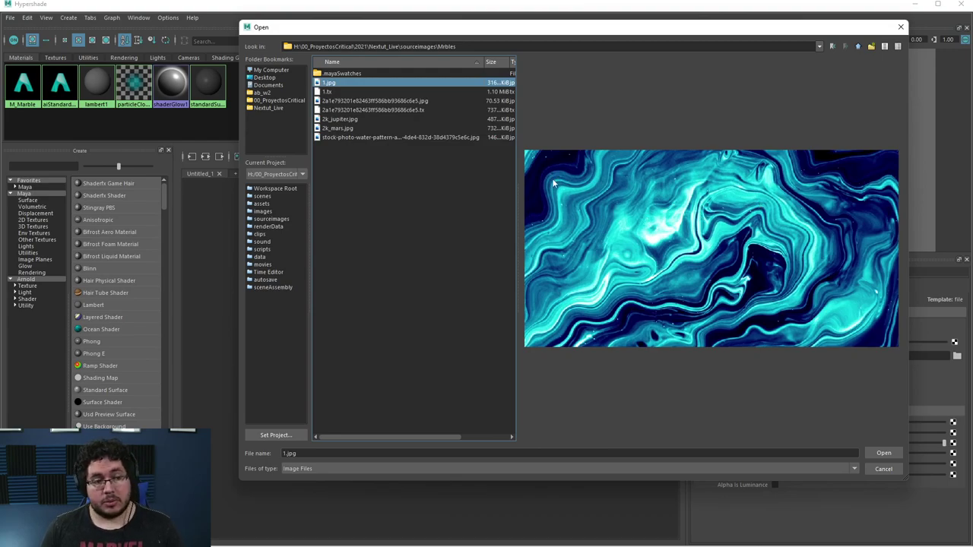
left_click(334, 119)
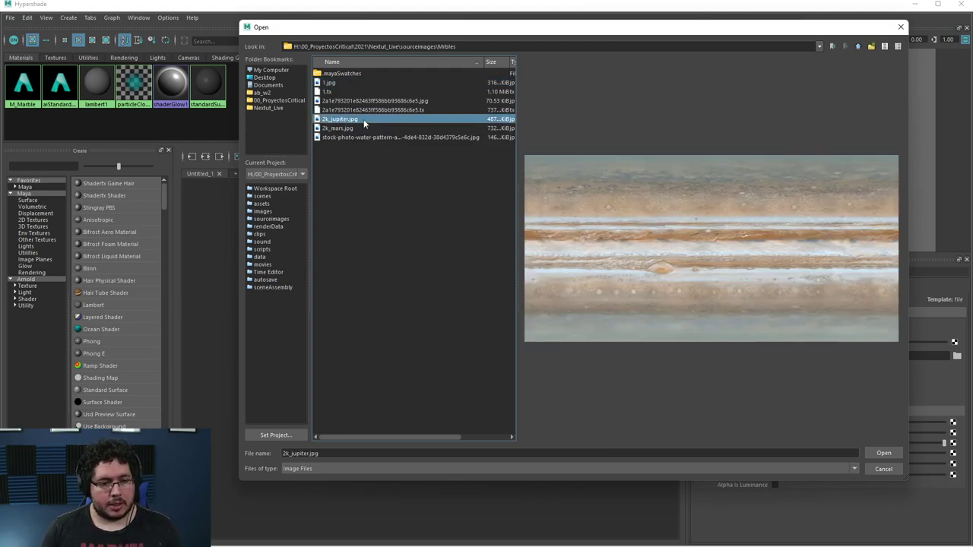
left_click(341, 129)
left_click(350, 122)
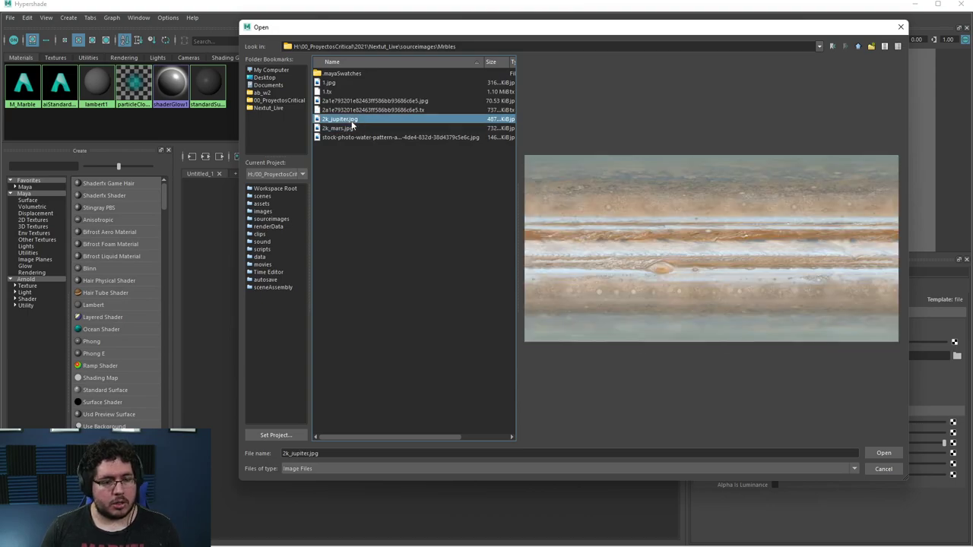
left_click(348, 128)
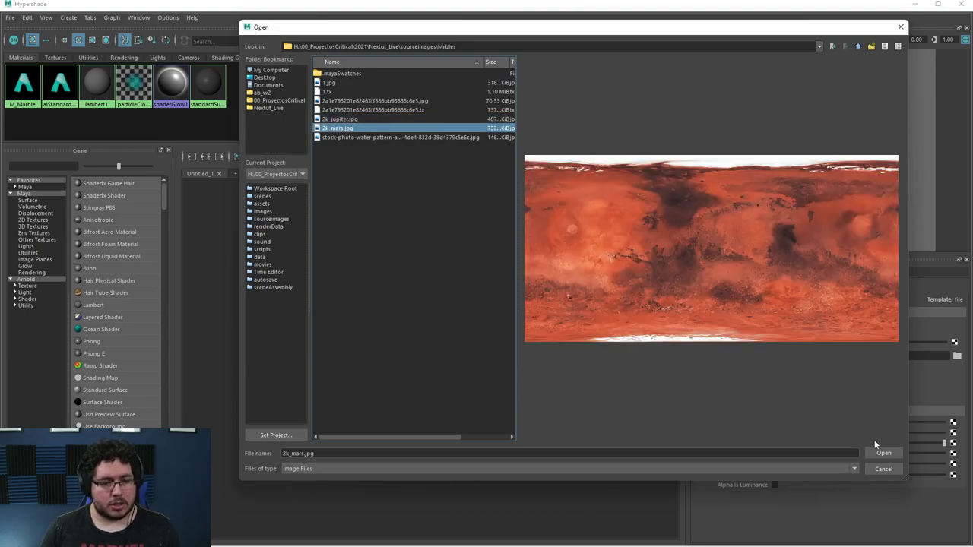
left_click(881, 453)
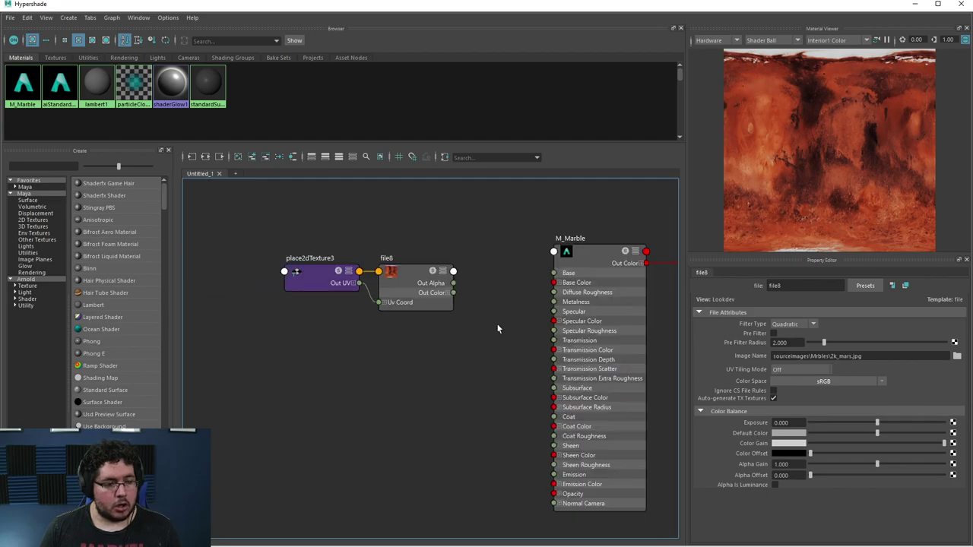
Move the Mars file node and its 2D placement node away from M_Marble to free space between them
scroll(479, 321, "down", 2)
left_click_drag(439, 229, 284, 364)
left_click_drag(430, 307, 349, 325)
Make M_Marble clear glass by setting its base weight to 0, specular roughness to 0 and transmission weight to 1
left_click(548, 282)
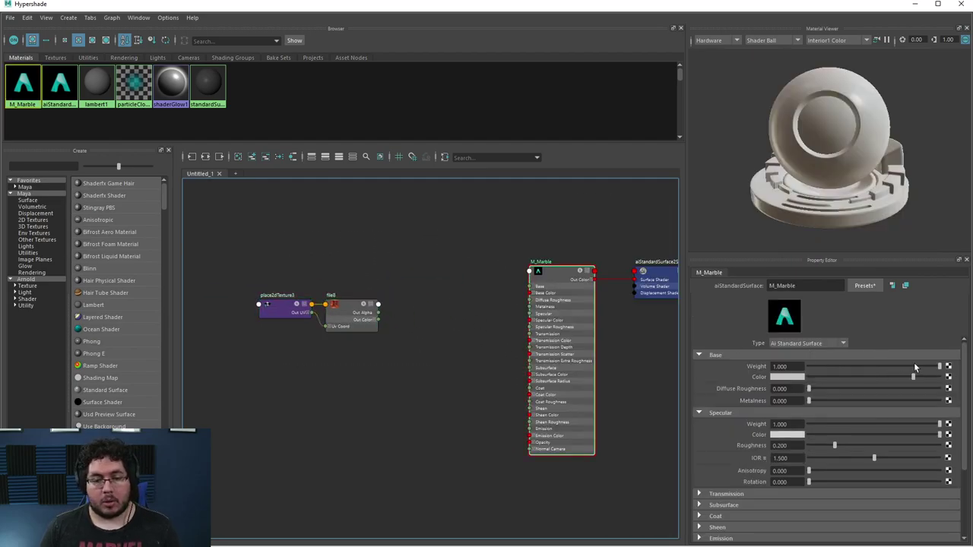
left_click_drag(933, 365, 800, 363)
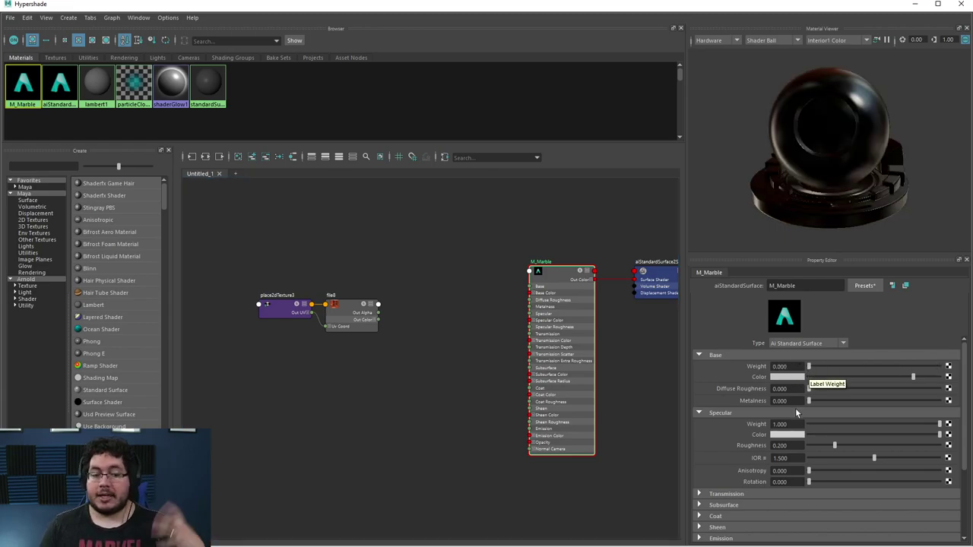
scroll(740, 422, "down", 2)
left_click_drag(834, 384, 797, 385)
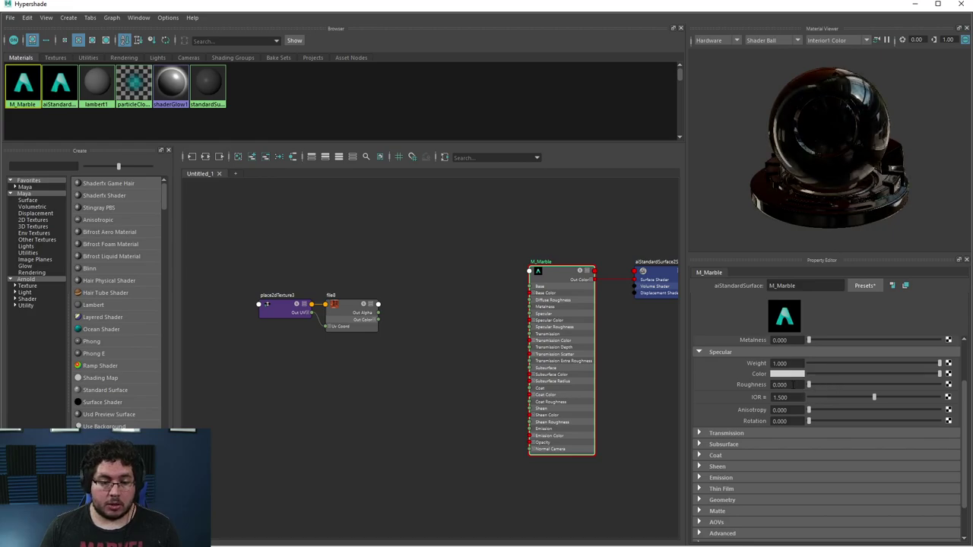
left_click(700, 433)
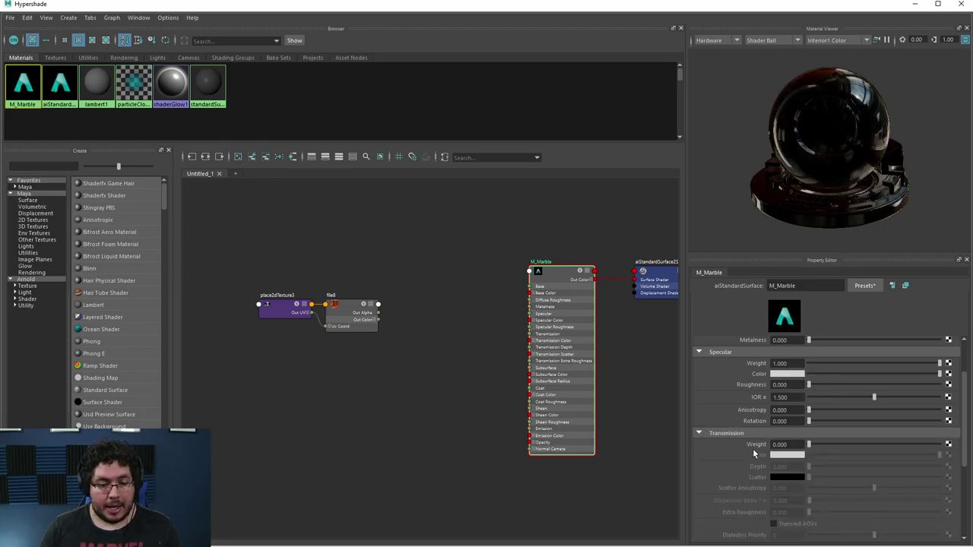
left_click_drag(810, 444, 951, 439)
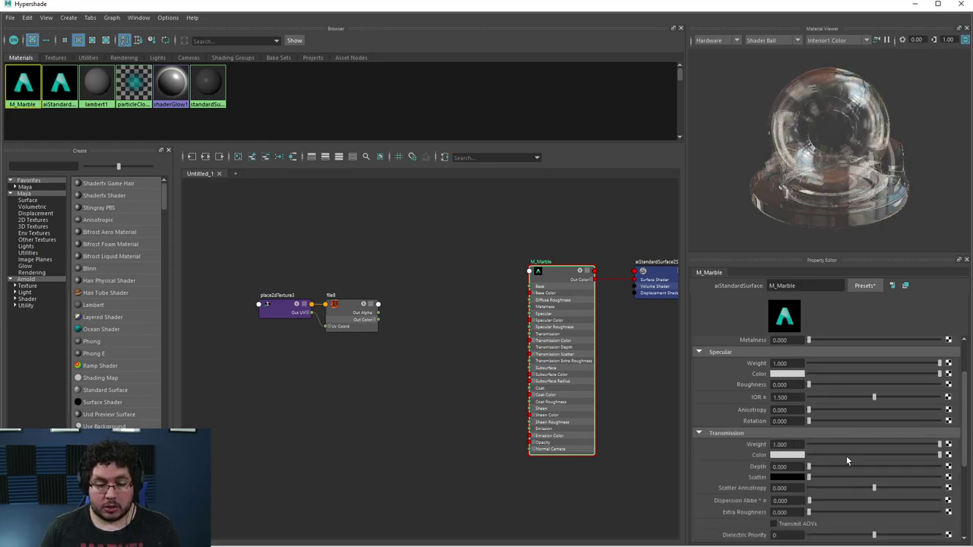
Shift the Mars file nodes farther from M_Marble and add an aiUvProjection node between them and the material
left_click_drag(357, 271, 255, 360)
left_click_drag(368, 329, 347, 318)
left_click(349, 323)
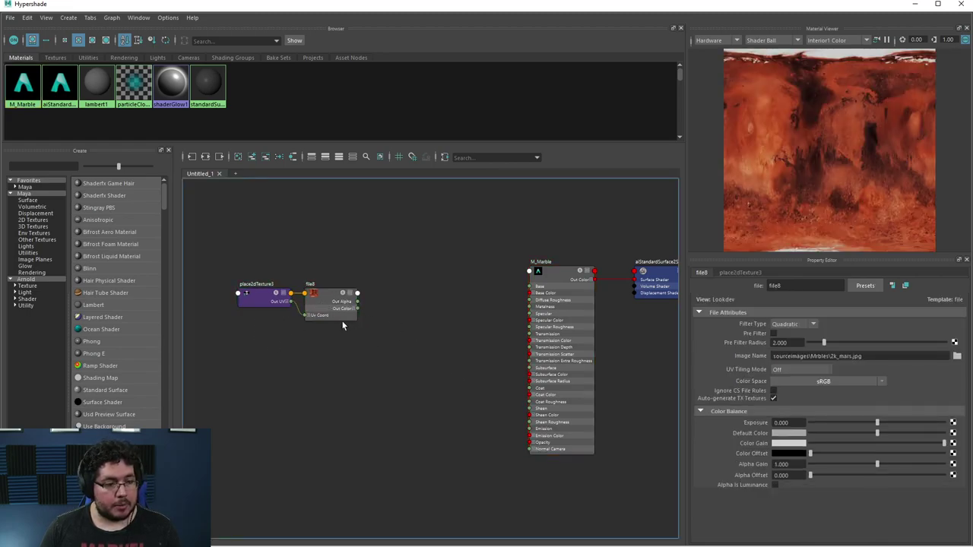
key("Tab")
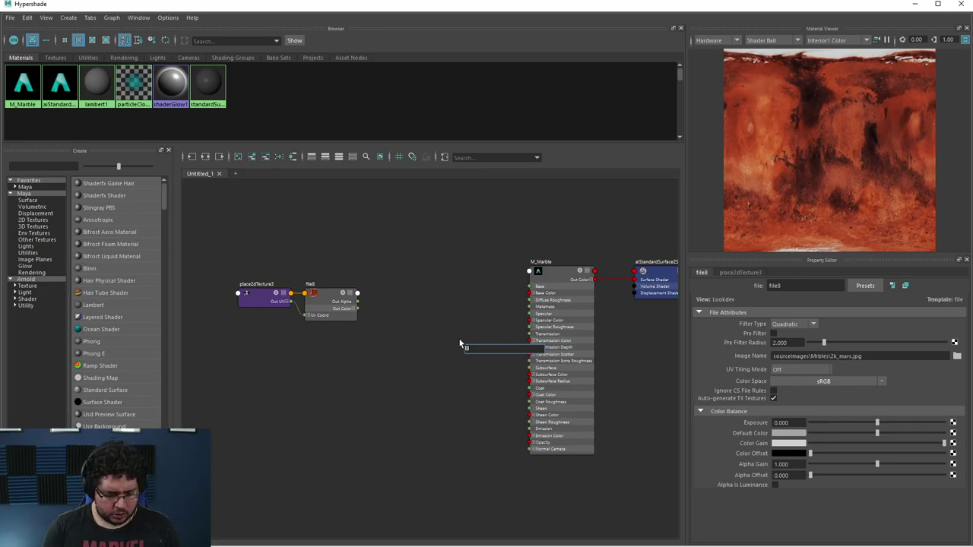
type("uvChooser")
key("BackSpace")
key("BackSpace")
key("BackSpace")
key("BackSpace")
key("BackSpace")
key("BackSpace")
key("BackSpace")
key("BackSpace")
key("BackSpace")
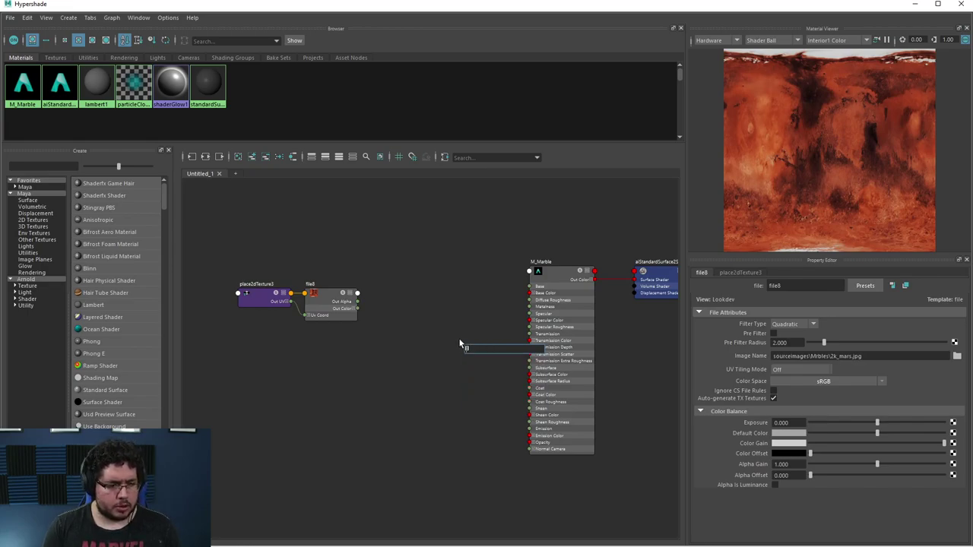
type("uvpro")
key("Return")
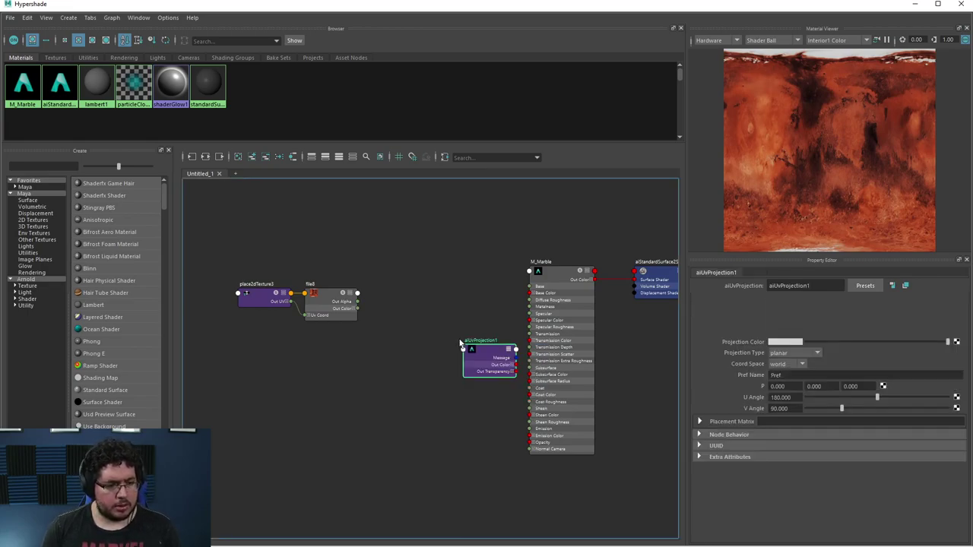
left_click_drag(486, 356, 455, 324)
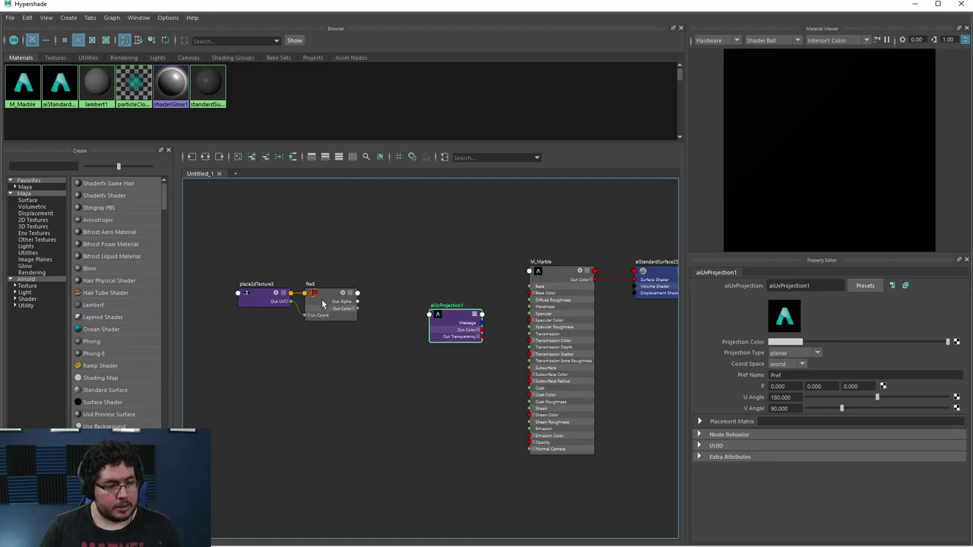
Connect the Mars file texture to the UV projection's Projection Color and set the projection type to spherical
middle_click_drag(322, 303, 751, 342)
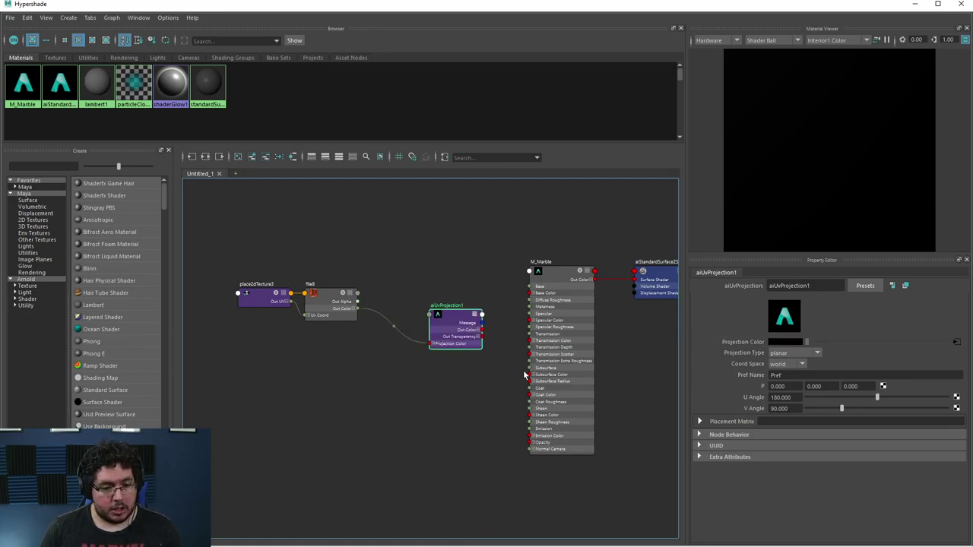
left_click(794, 352)
left_click(794, 373)
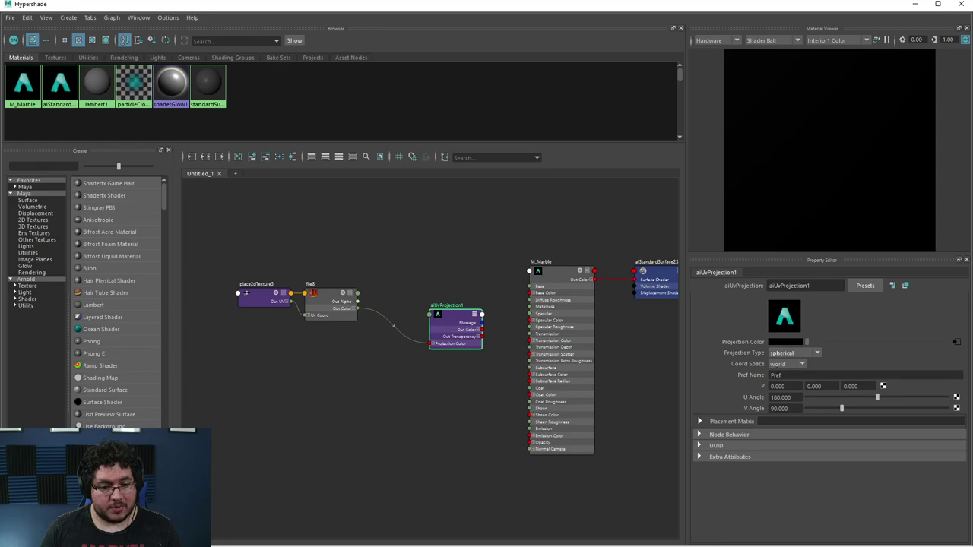
Connect the UV projection node to the Transmission Color and Scatter of M_Marble
left_click(564, 319)
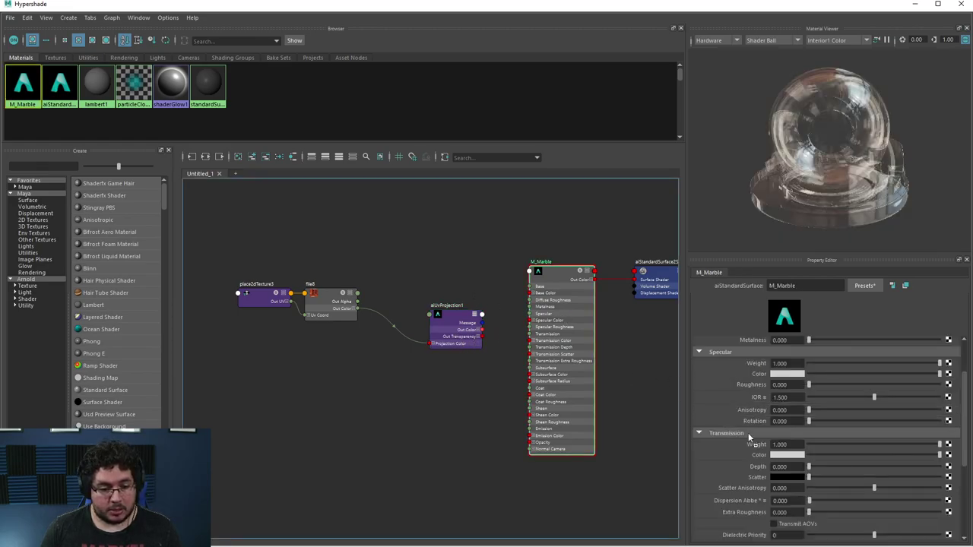
middle_click_drag(748, 433, 754, 459)
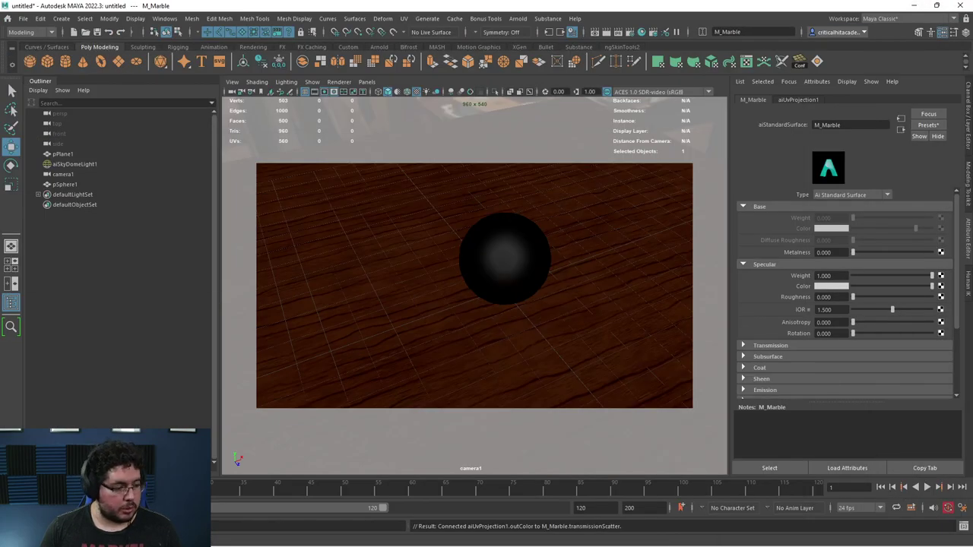
Render camera1 in the Arnold RenderView and inspect the marble's surface and colour up close
left_click(91, 535)
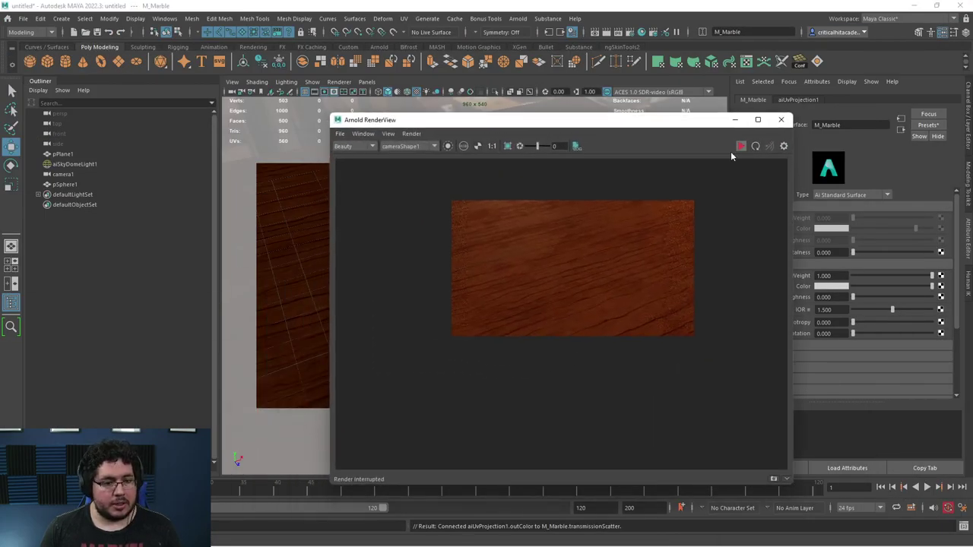
scroll(658, 248, "up", 5)
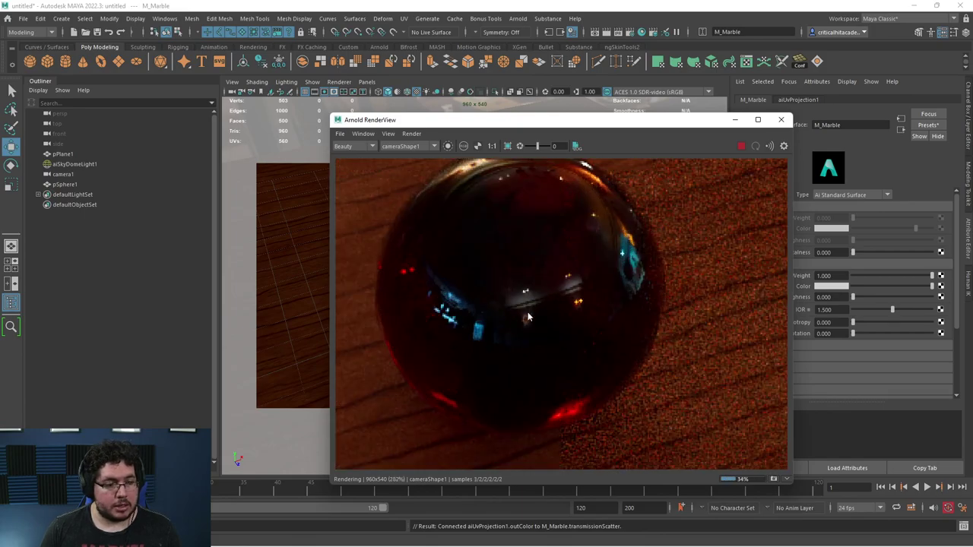
scroll(527, 312, "down", 5)
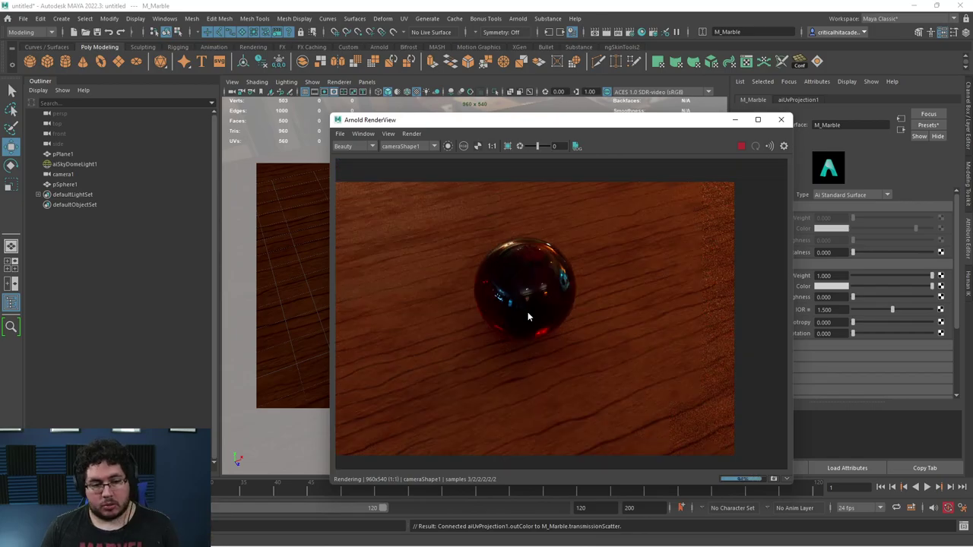
scroll(528, 316, "up", 5)
scroll(528, 316, "up", 2)
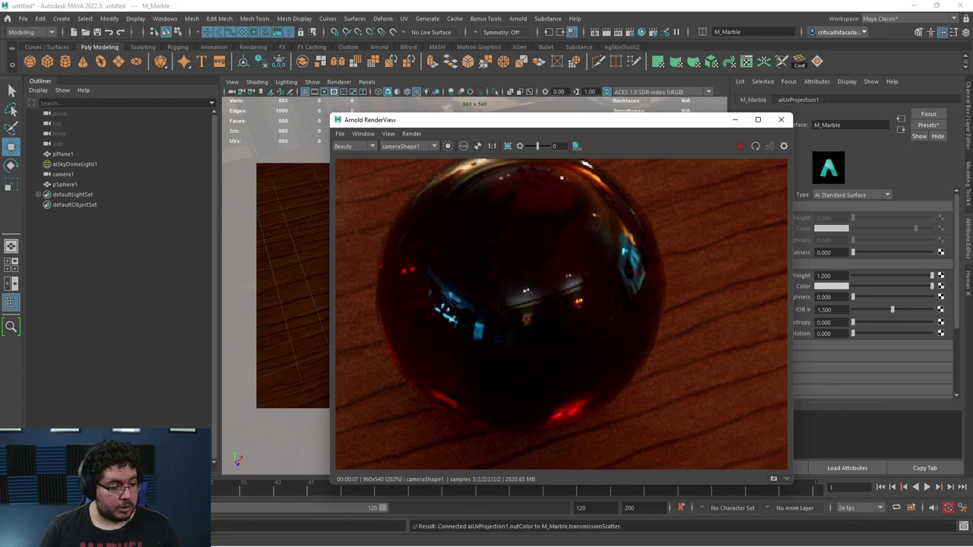
Return to the Hypershade and raise the Transmission Depth of M_Marble above zero
left_click(311, 536)
left_click(578, 206)
left_click(330, 305)
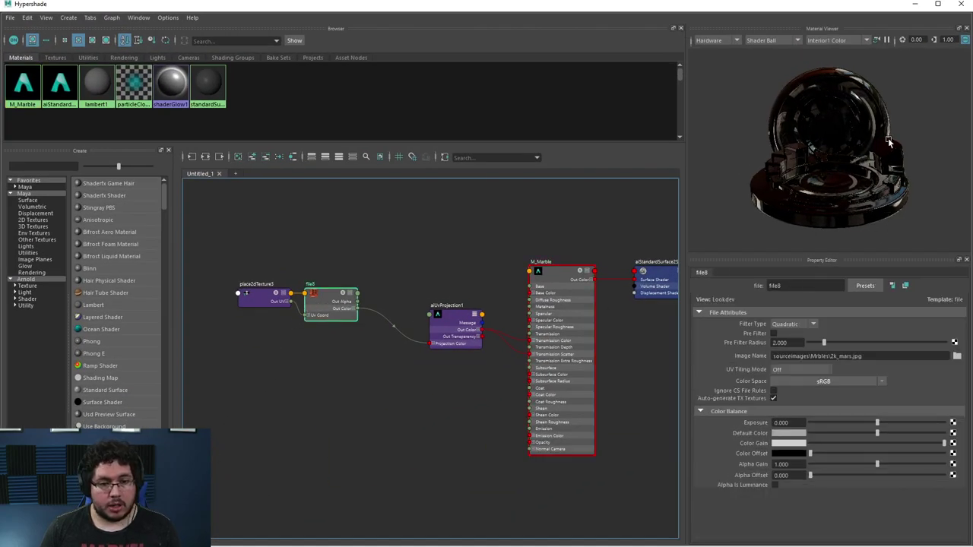
left_click(563, 329)
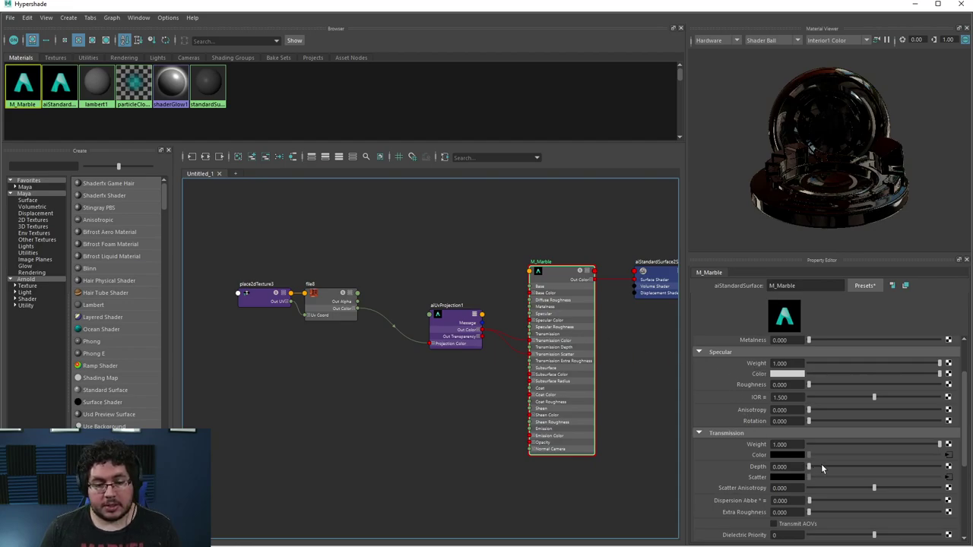
left_click_drag(809, 467, 759, 461)
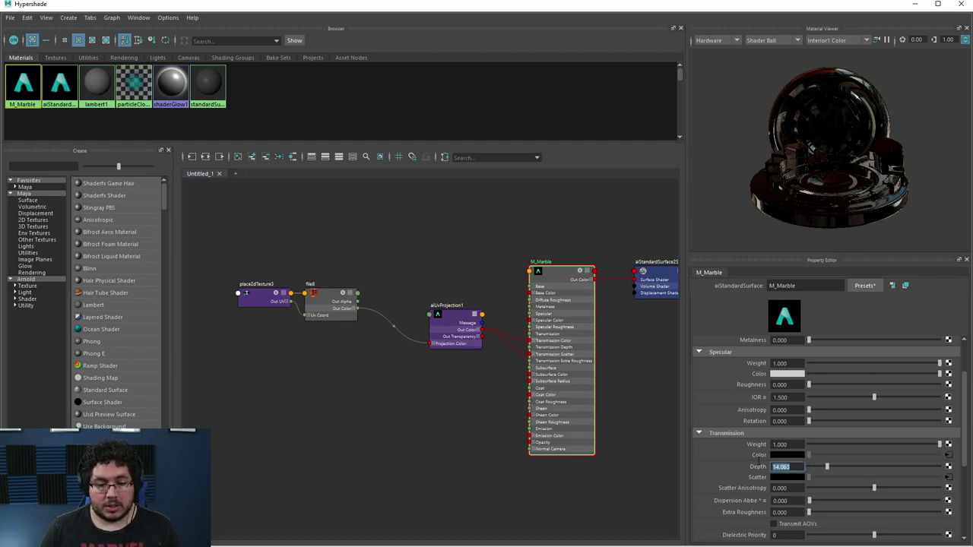
Store a snapshot of the existing marble render and re-render the scene with the changed transmission depth
left_click(916, 5)
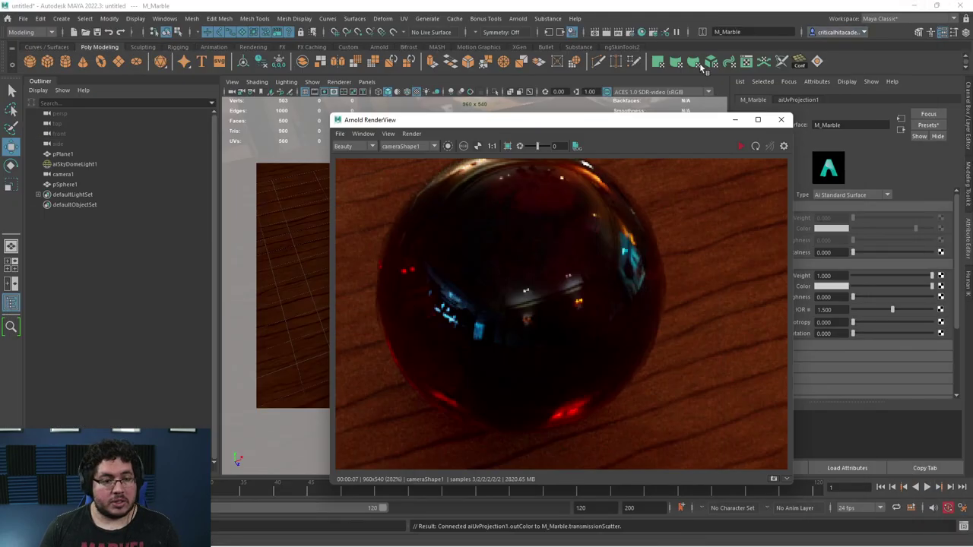
left_click(774, 479)
scroll(527, 221, "down", 5)
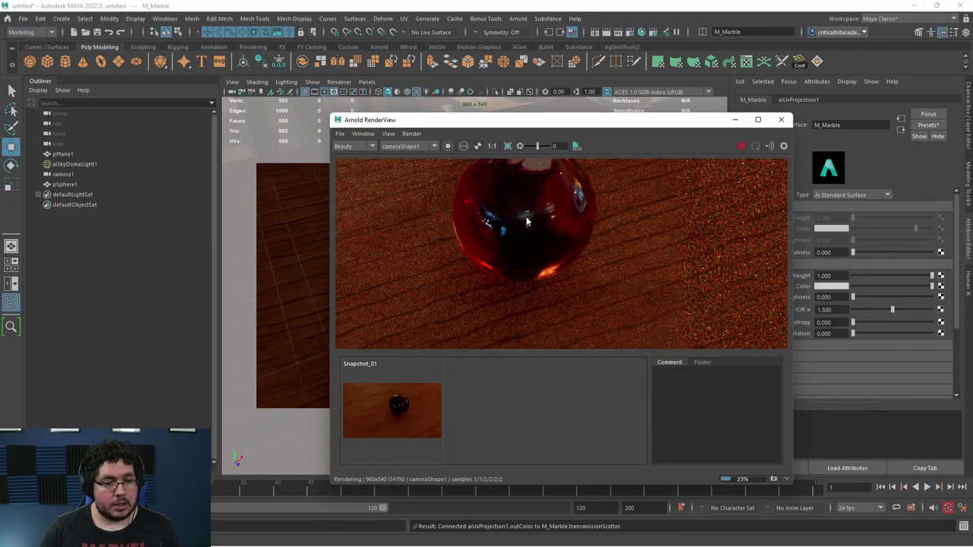
Examine the new marble render at several magnifications, checking how the Mars texture shows inside the glass
scroll(527, 222, "up", 4)
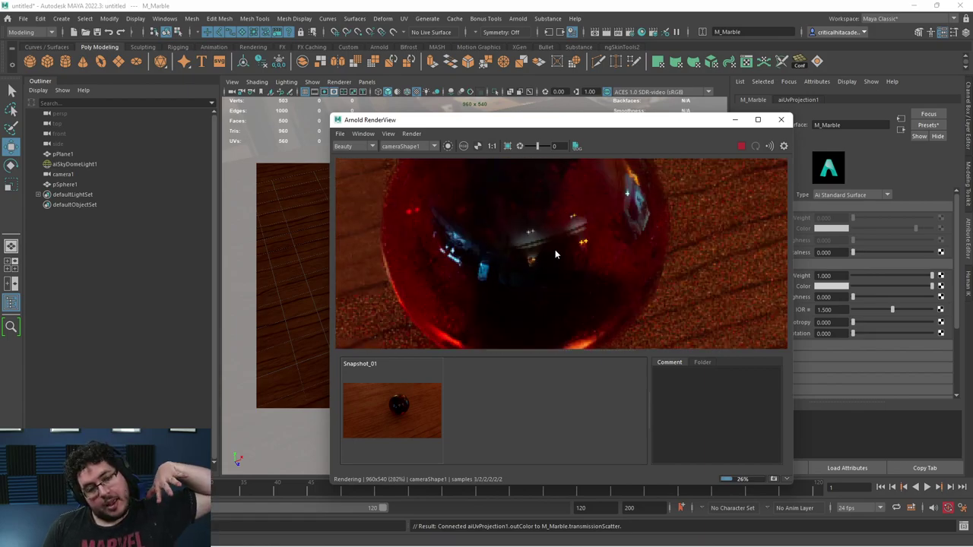
scroll(555, 255, "down", 4)
scroll(555, 254, "up", 3)
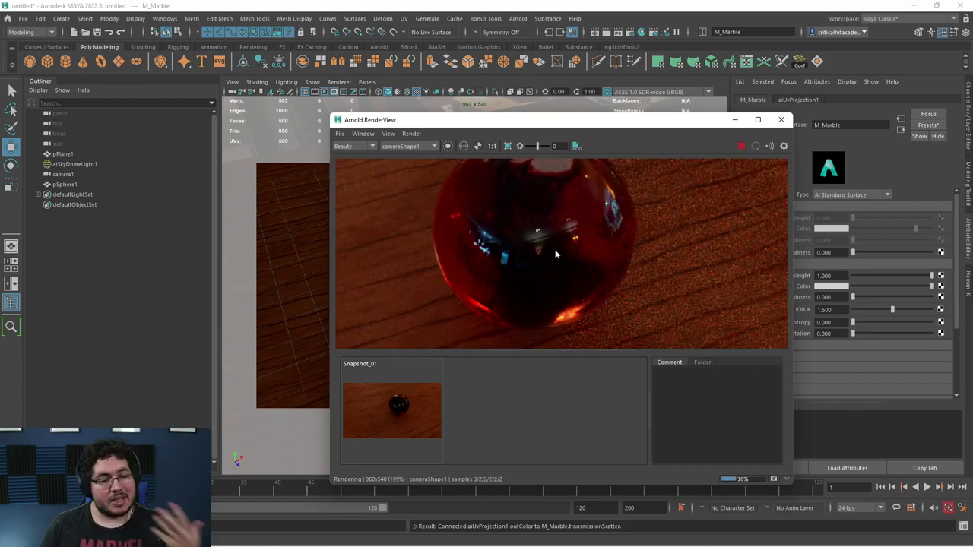
scroll(556, 255, "up", 1)
scroll(555, 254, "down", 2)
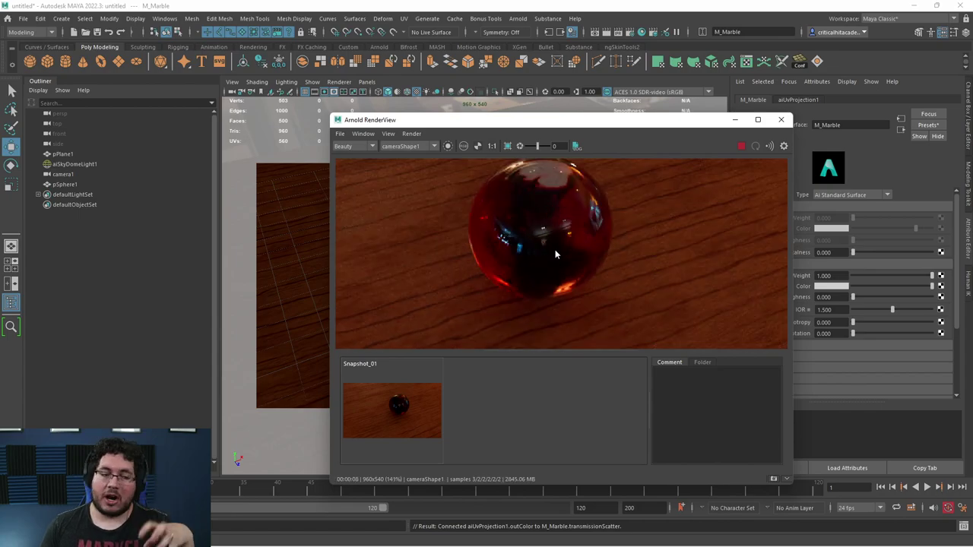
scroll(555, 250, "up", 2)
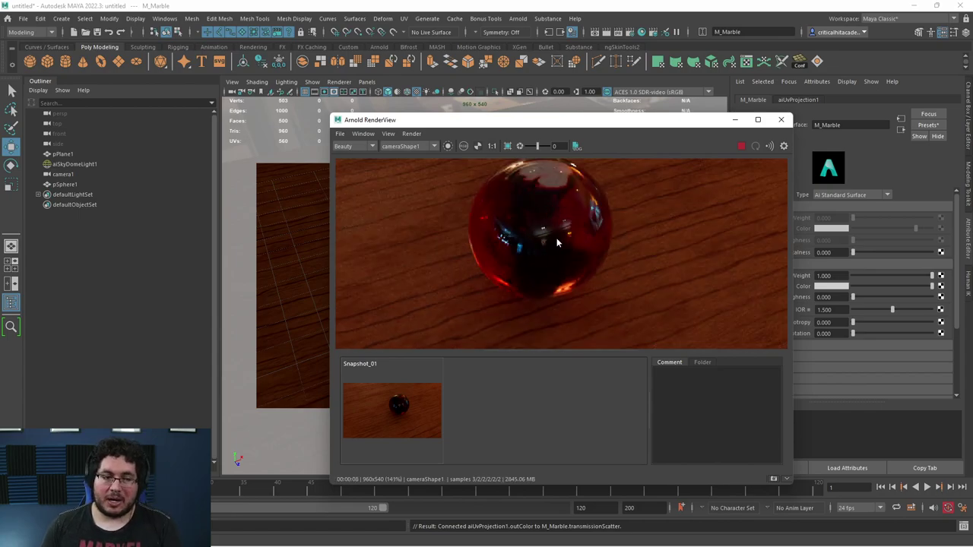
scroll(535, 222, "down", 3)
scroll(541, 199, "up", 3)
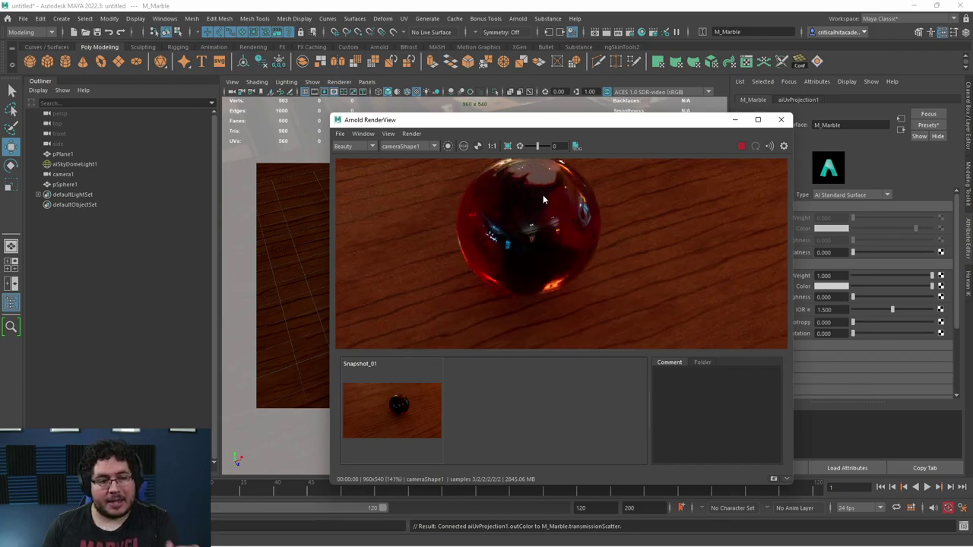
scroll(542, 199, "down", 1)
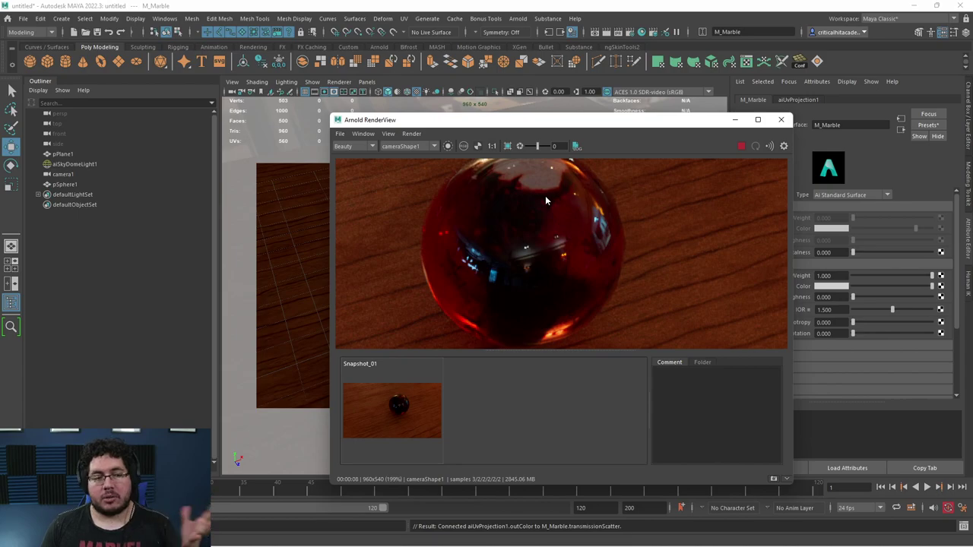
Change the Transmission Depth of M_Marble in the Hypershade and re-render the scene
scroll(545, 200, "down", 2)
scroll(545, 200, "up", 3)
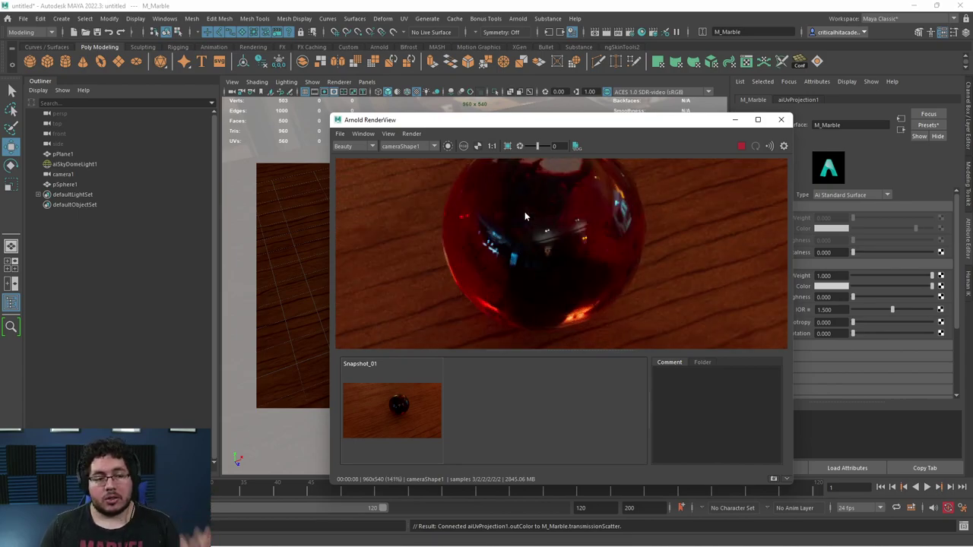
scroll(686, 239, "down", 1)
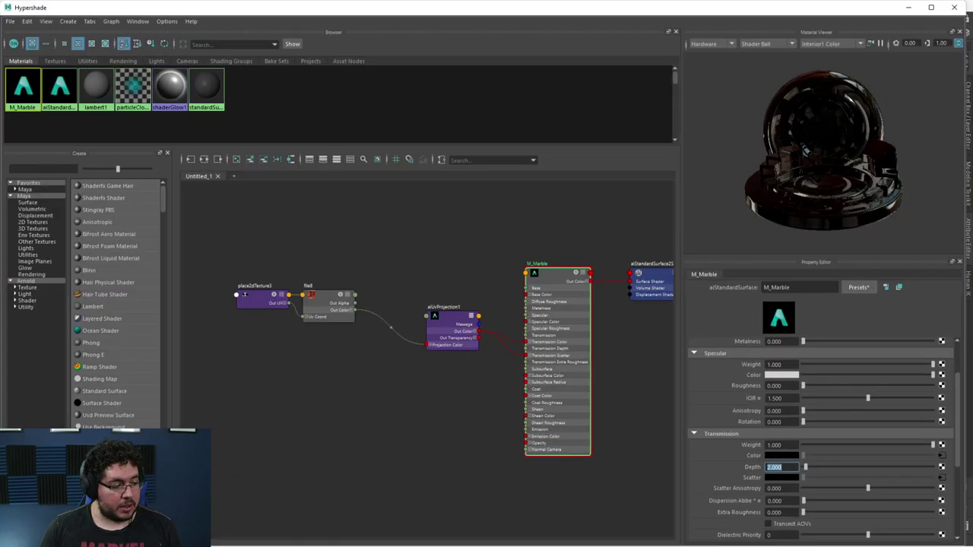
left_click(787, 467)
left_click_drag(789, 467, 761, 465)
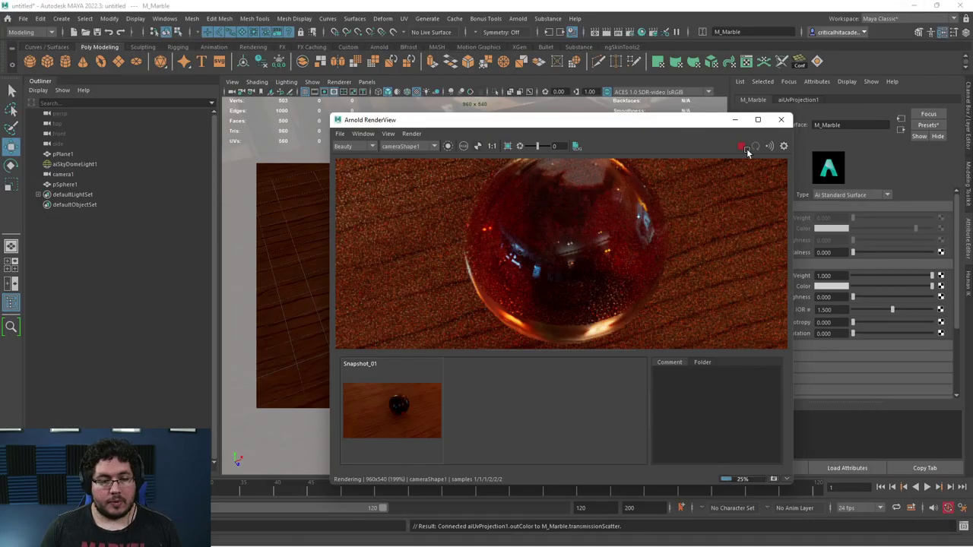
Examine the updated marble render at several magnifications, checking how the transmission depth affects the glass colour
scroll(567, 249, "up", 1)
scroll(572, 227, "down", 2)
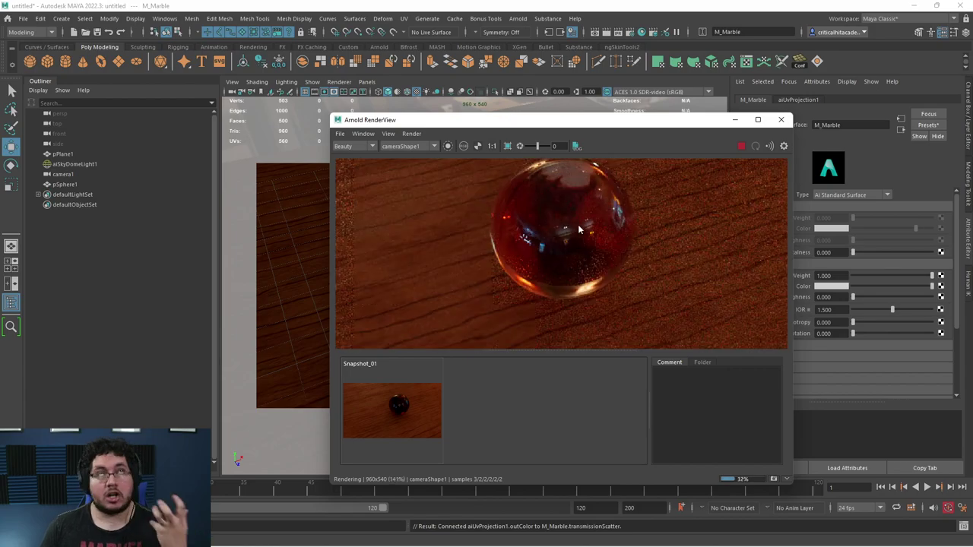
scroll(577, 228, "down", 1)
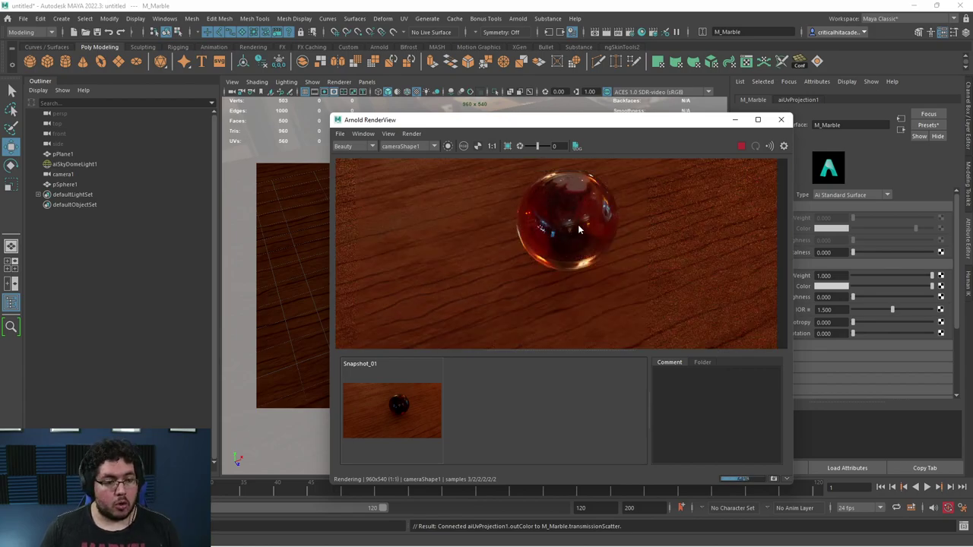
scroll(594, 218, "up", 4)
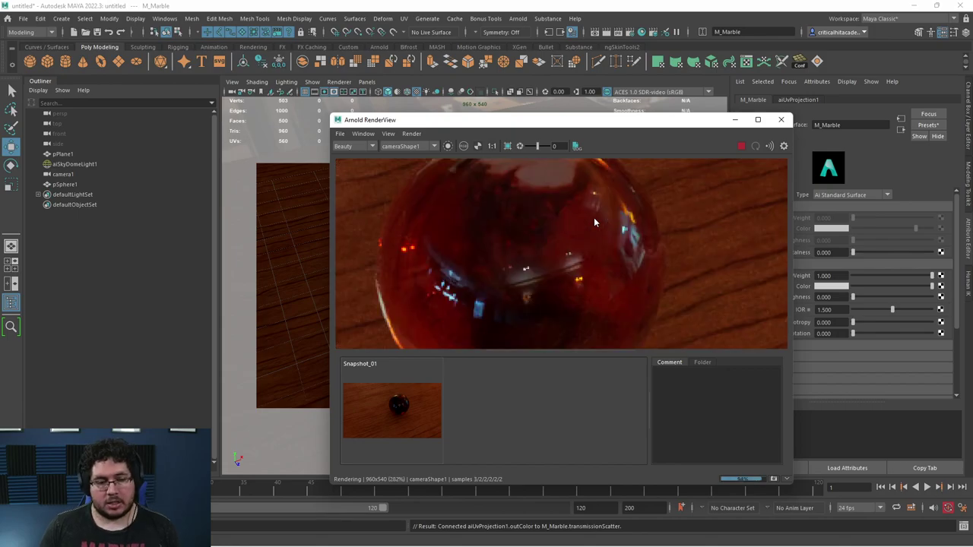
scroll(594, 217, "down", 4)
scroll(593, 217, "up", 1)
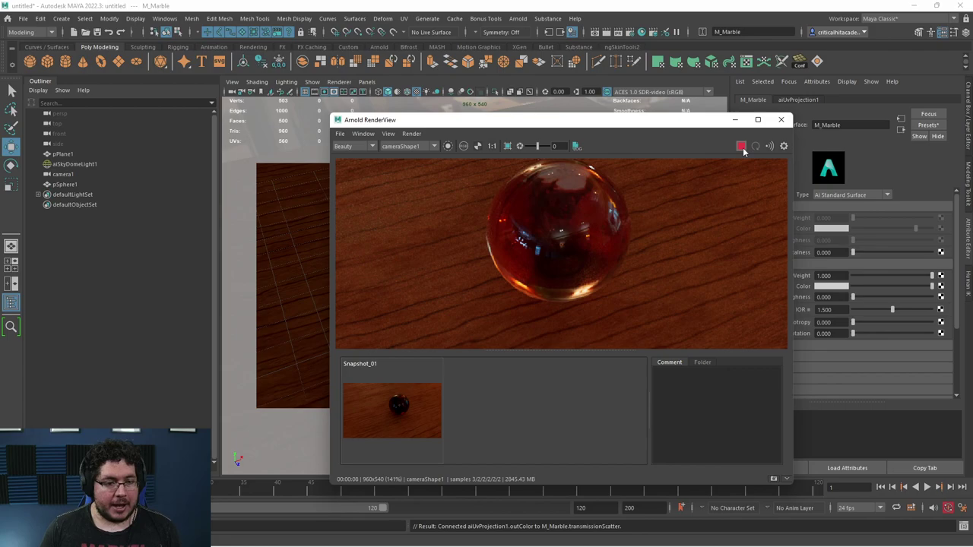
Put the render view away and rename the marble mesh pSphere1 as GlassSphere
left_click(735, 120)
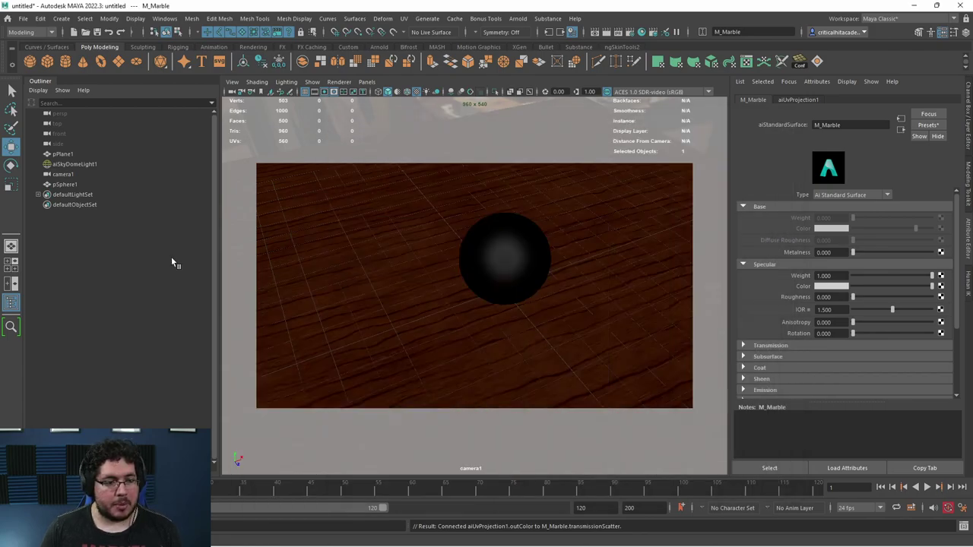
left_click(66, 176)
double_click(93, 190)
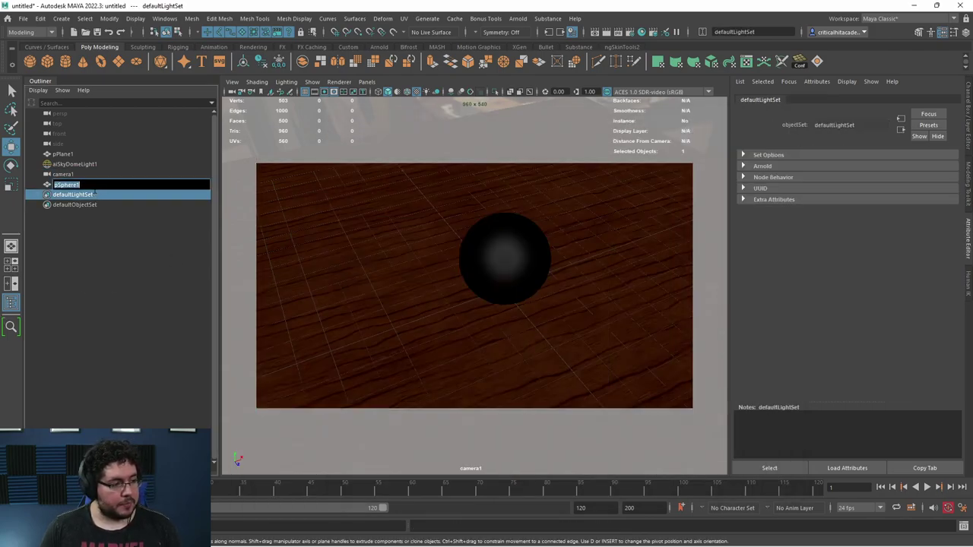
key("BackSpace")
type("Glass")
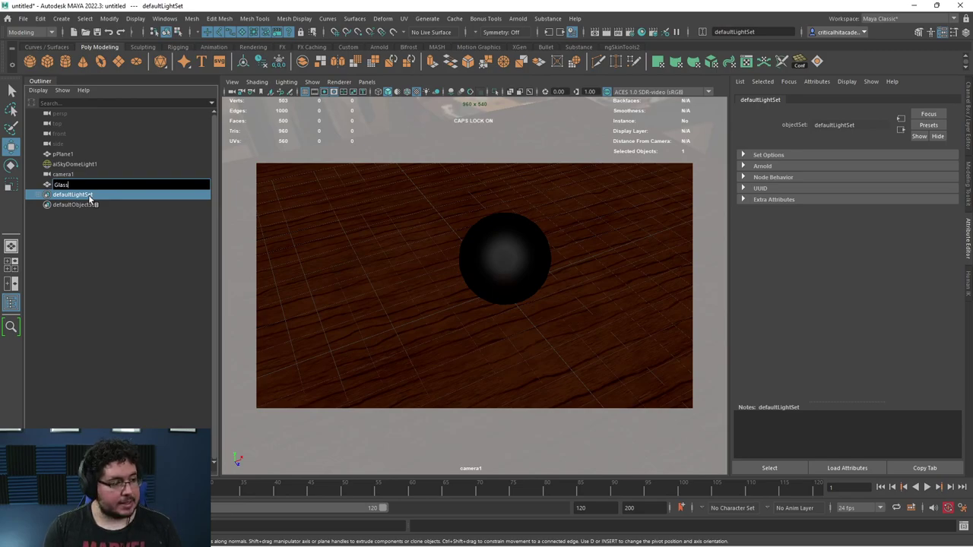
type("Sphere")
key("Return")
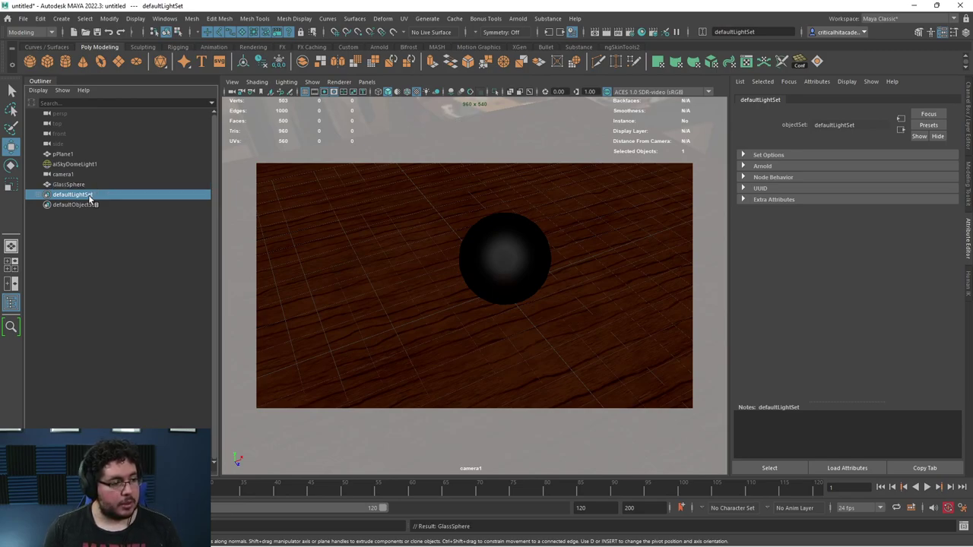
left_click(114, 226)
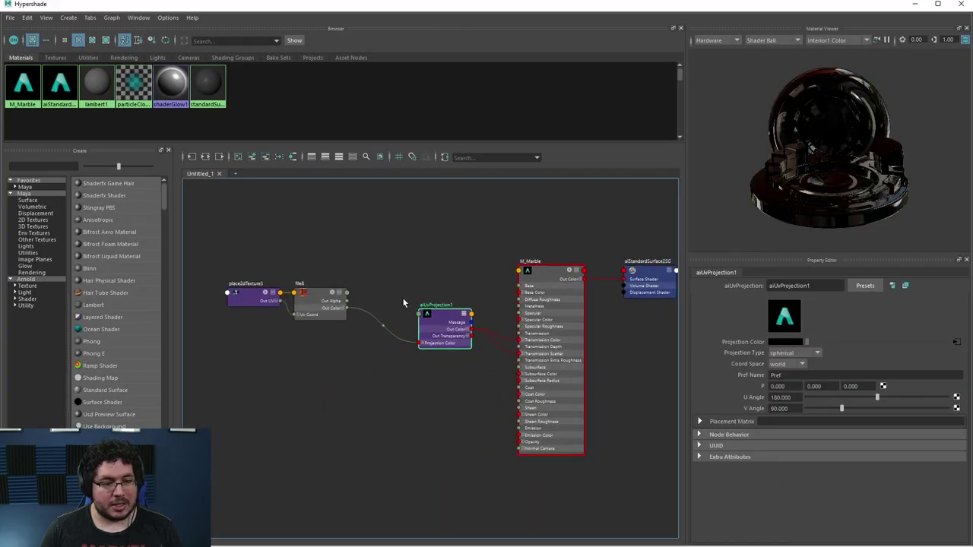
Reposition the aiUvProjection1 node closer to the file node and set its U Angle to 238.696
left_click(323, 304)
left_click_drag(454, 346, 421, 332)
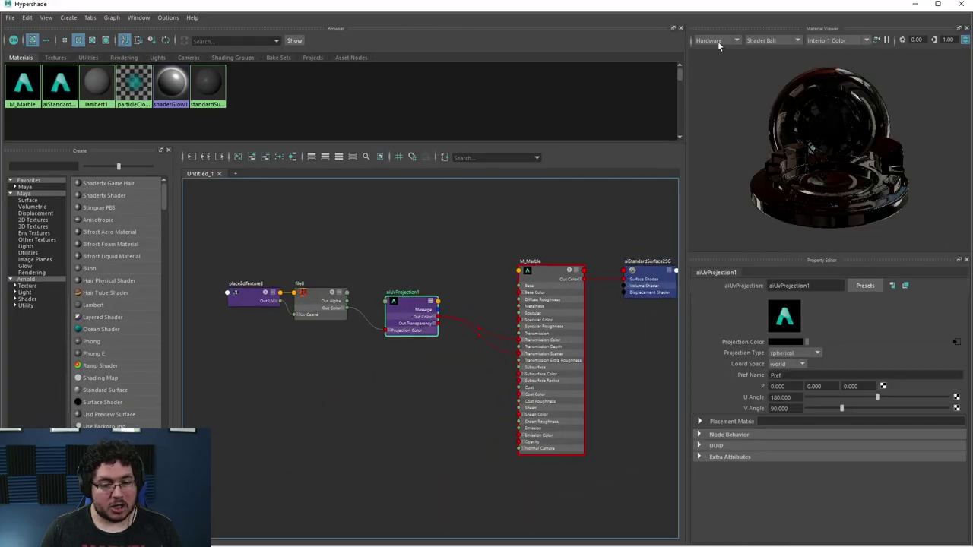
double_click(732, 10)
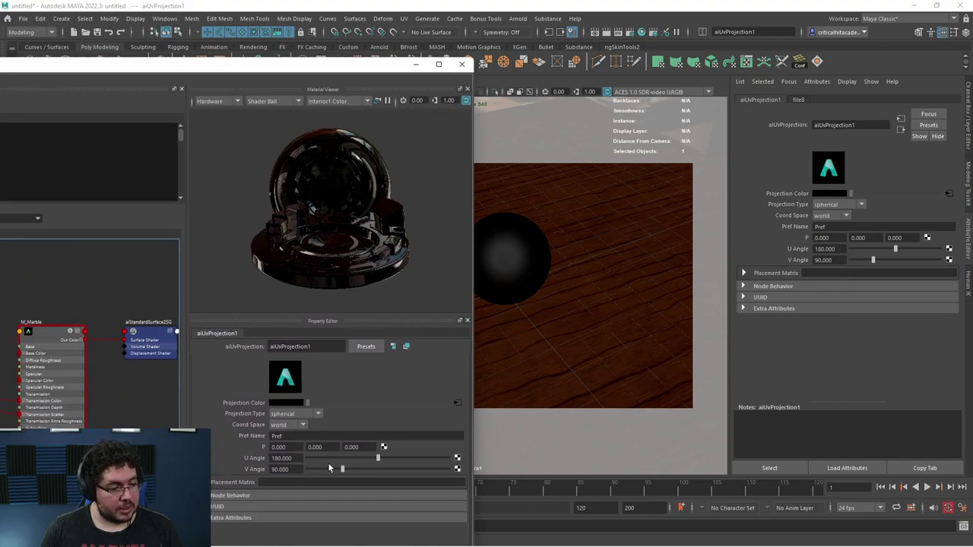
left_click_drag(379, 458, 401, 458)
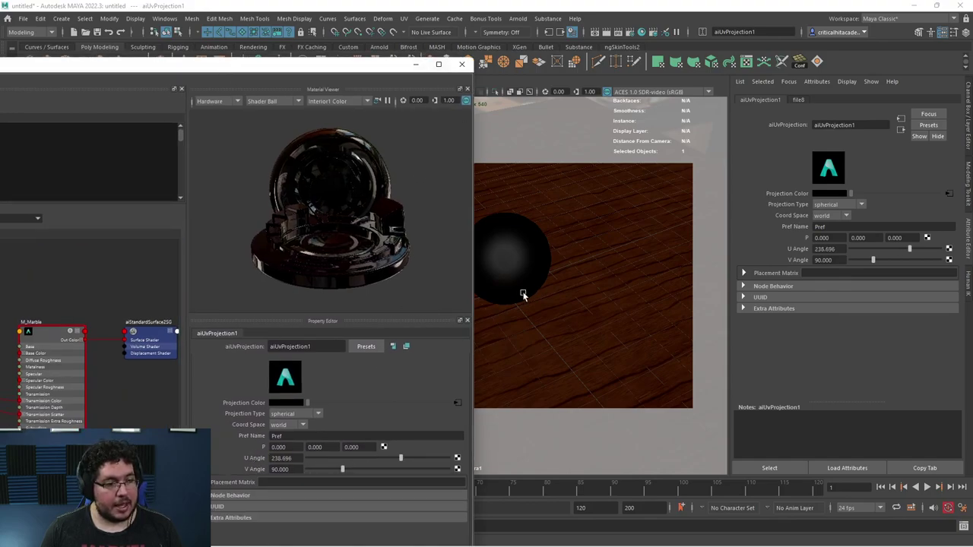
Bring up the Arnold RenderView, zoom in on the marble and place the view where it can sit beside the Hypershade
left_click(518, 19)
left_click(536, 46)
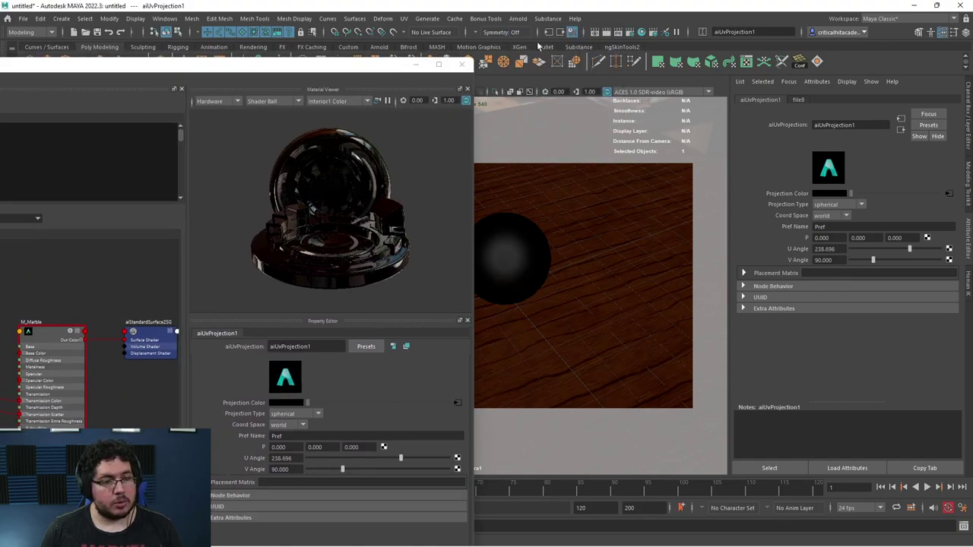
left_click(416, 63)
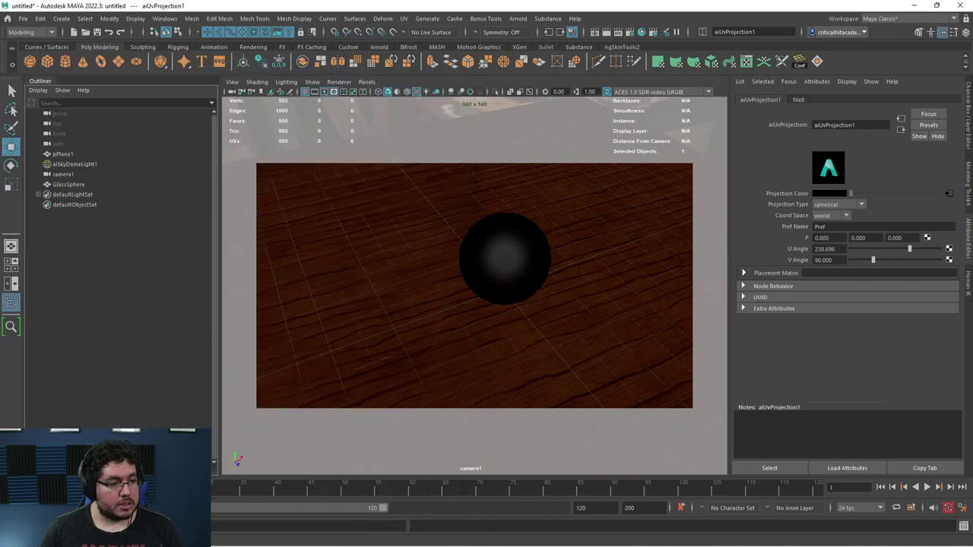
key("super")
key("super+c")
left_click(372, 362)
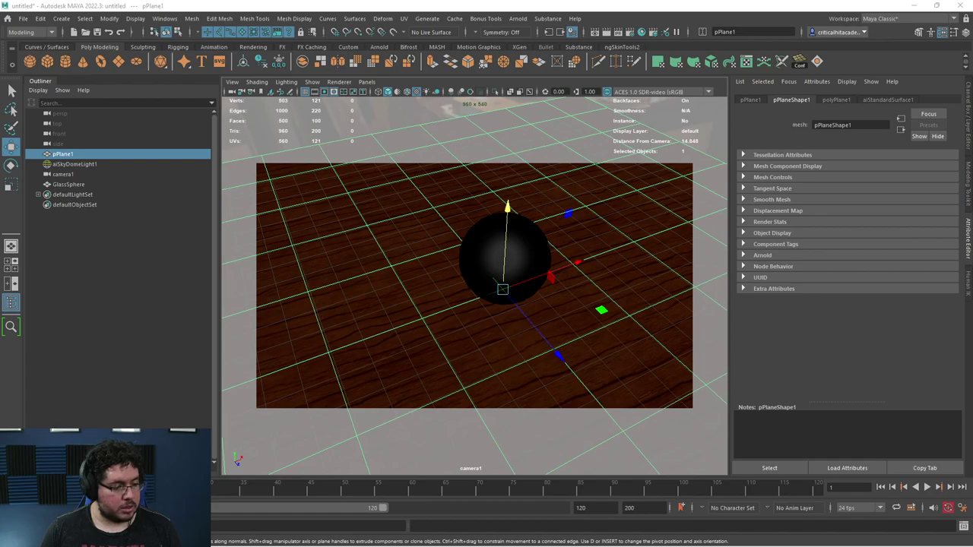
key("alt+Tab")
scroll(629, 205, "up", 2)
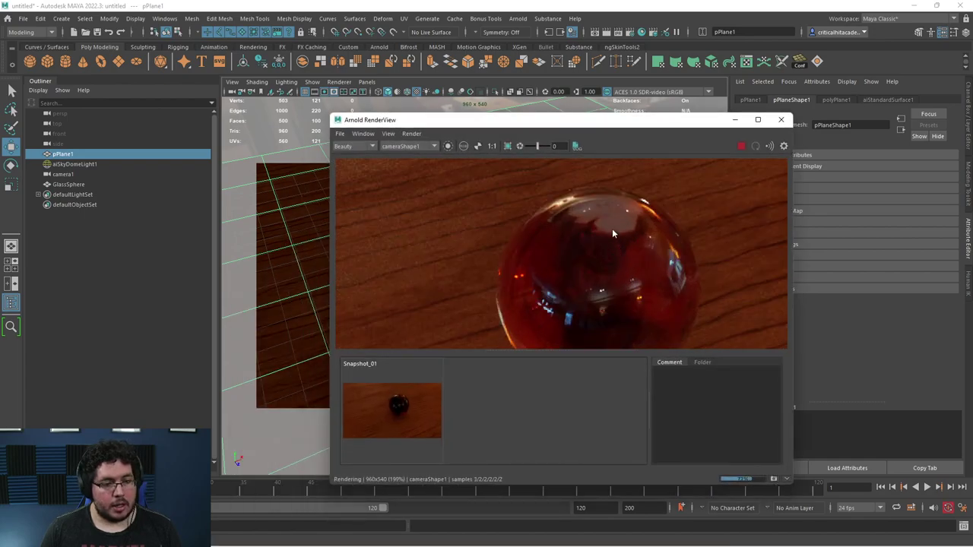
left_click_drag(617, 119, 759, 70)
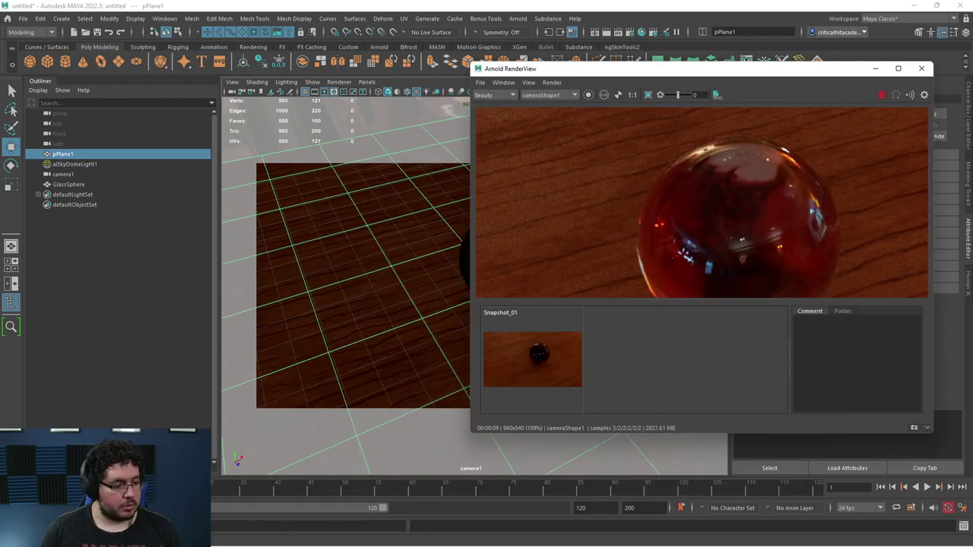
Try aiUvProjection1 with U Angle 46.957 and V Angle 183.913, re-render, and try 95.217 and 286.957
left_click(76, 538)
middle_click_drag(65, 358, 173, 349, "alt")
left_click(32, 374)
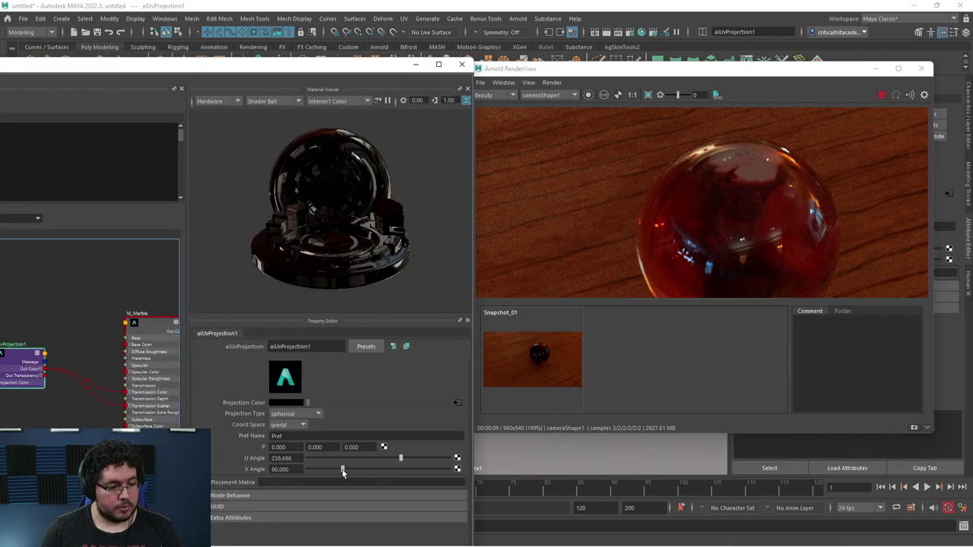
left_click_drag(343, 469, 326, 458)
left_click(848, 81)
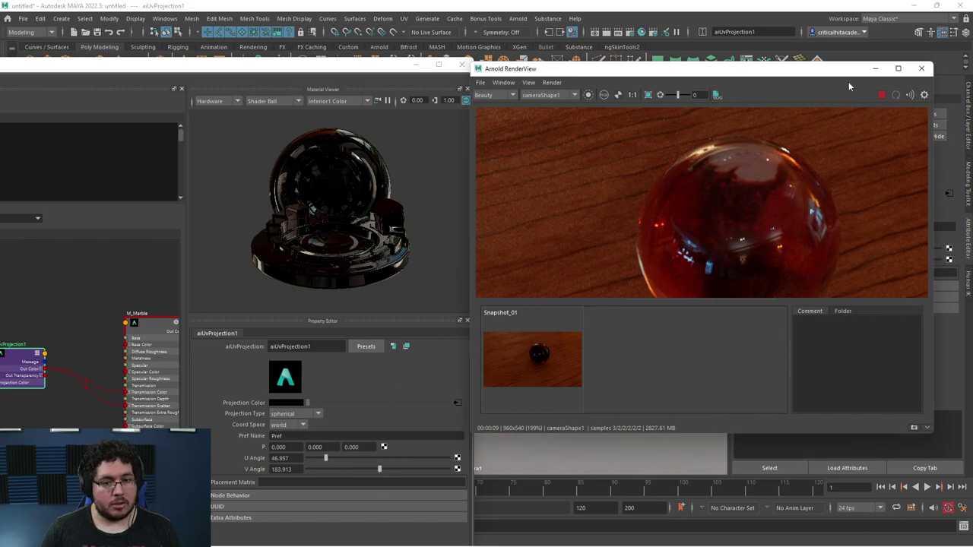
left_click(896, 95)
scroll(763, 191, "down", 2)
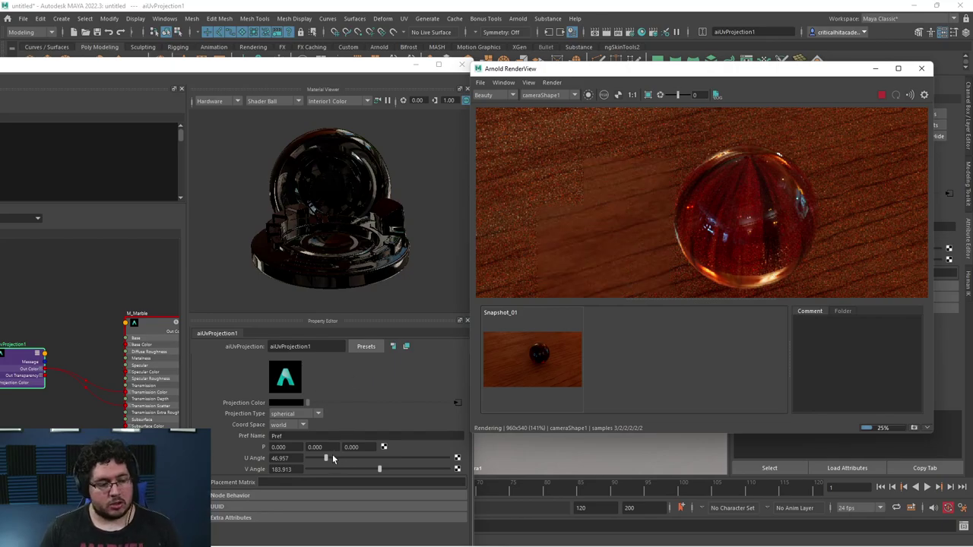
left_click_drag(325, 458, 419, 465)
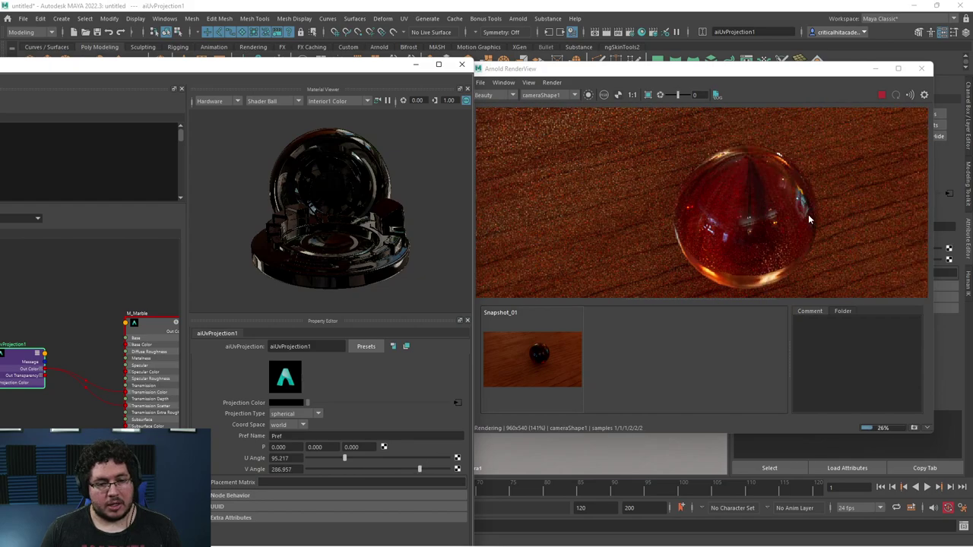
Undo the recent U Angle and V Angle changes made while comparing marble renders
key("ctrl+z")
key("ctrl+z")
key("ctrl+z")
key("ctrl+z")
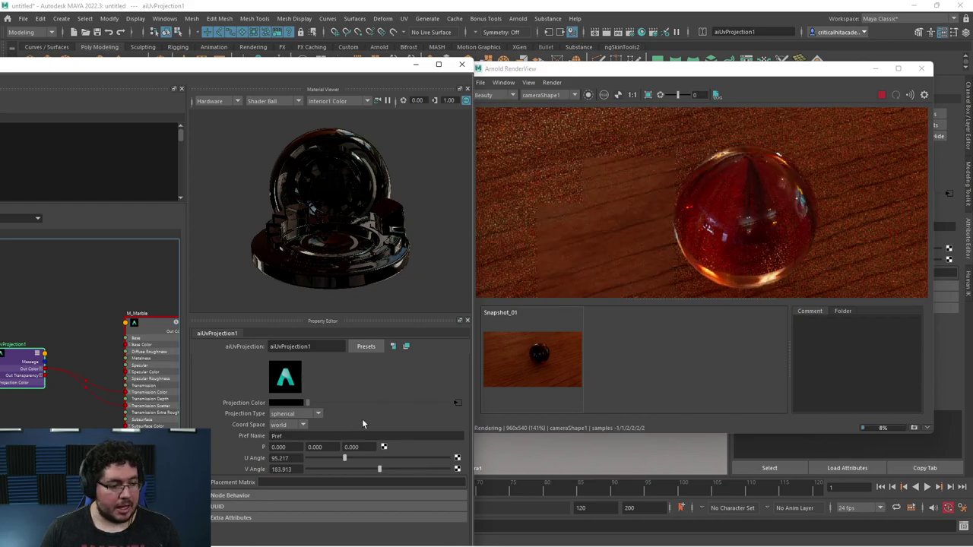
key("ctrl+z")
key("ctrl+z")
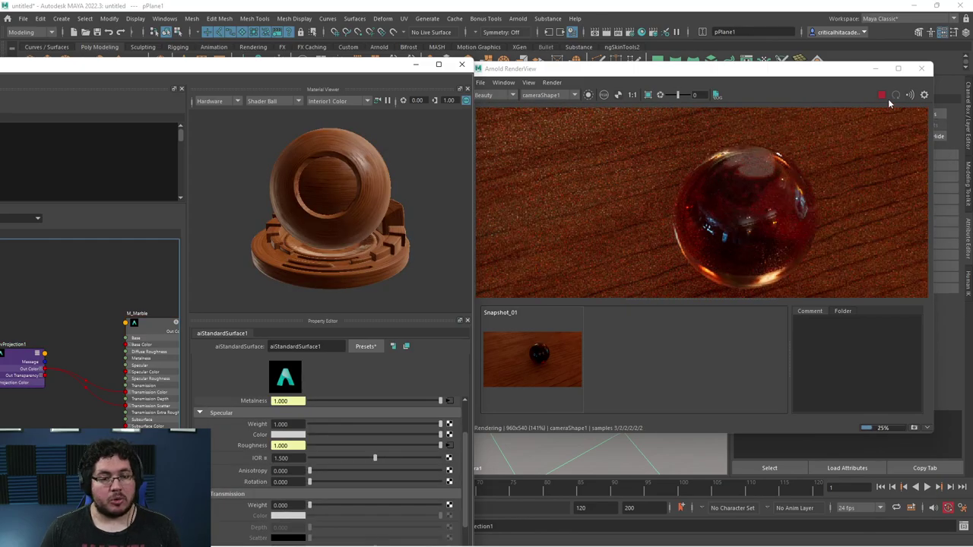
Put the RenderView and Hypershade away and duplicate the GlassSphere mesh in place
left_click(876, 69)
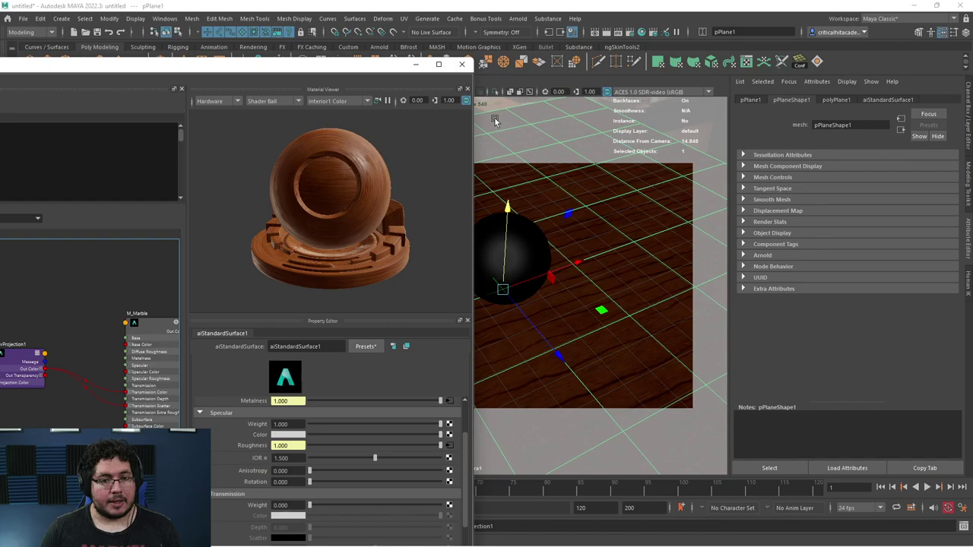
left_click(415, 64)
left_click(83, 282)
left_click(70, 185)
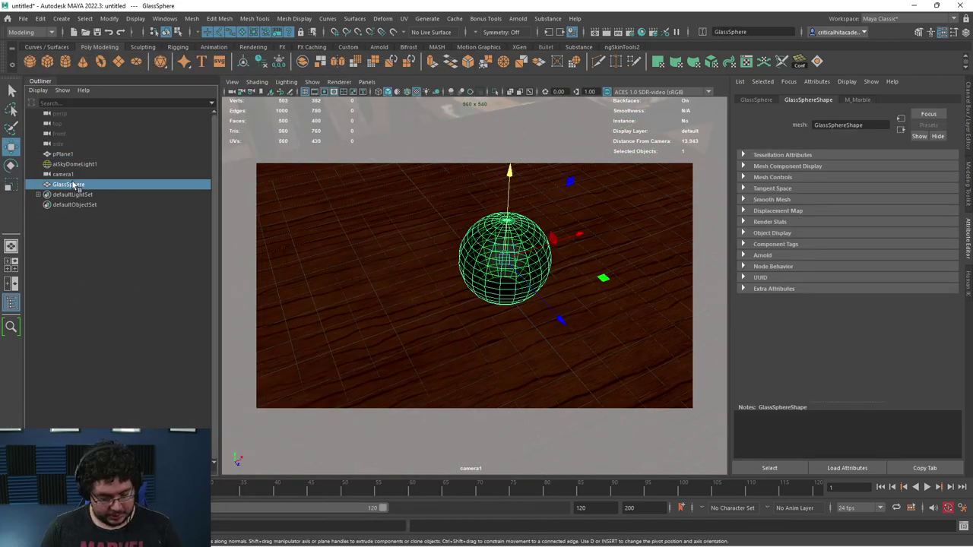
key("ctrl+d")
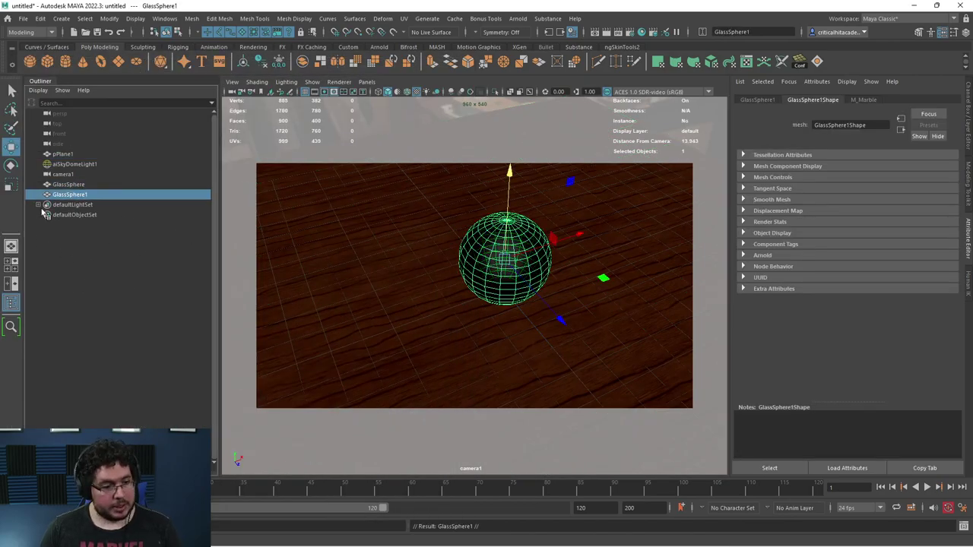
Hide GlassSphere and rename the duplicate GlassSphere1 as VolumeSphere
left_click(86, 186)
key("h")
double_click(87, 194)
left_click(88, 195)
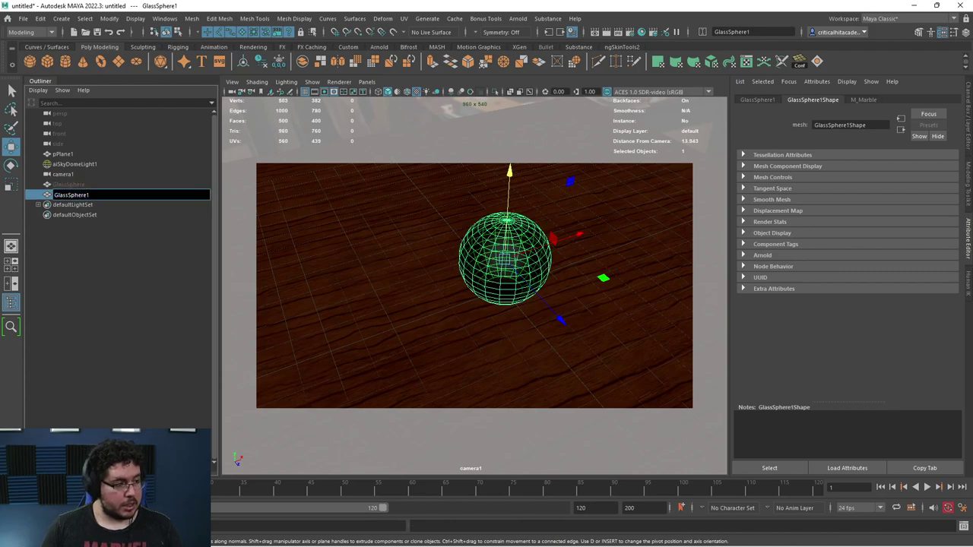
type("VolumeS")
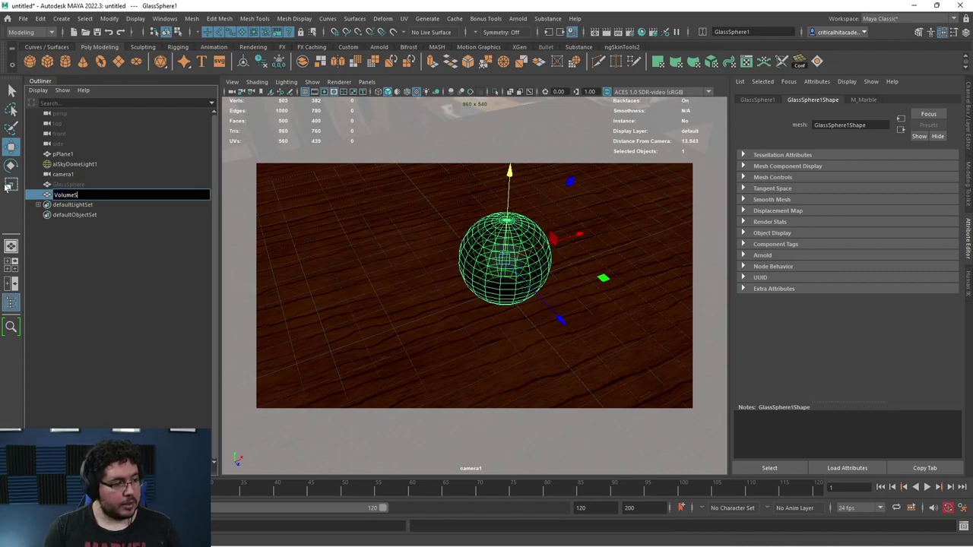
type("phere")
key("Return")
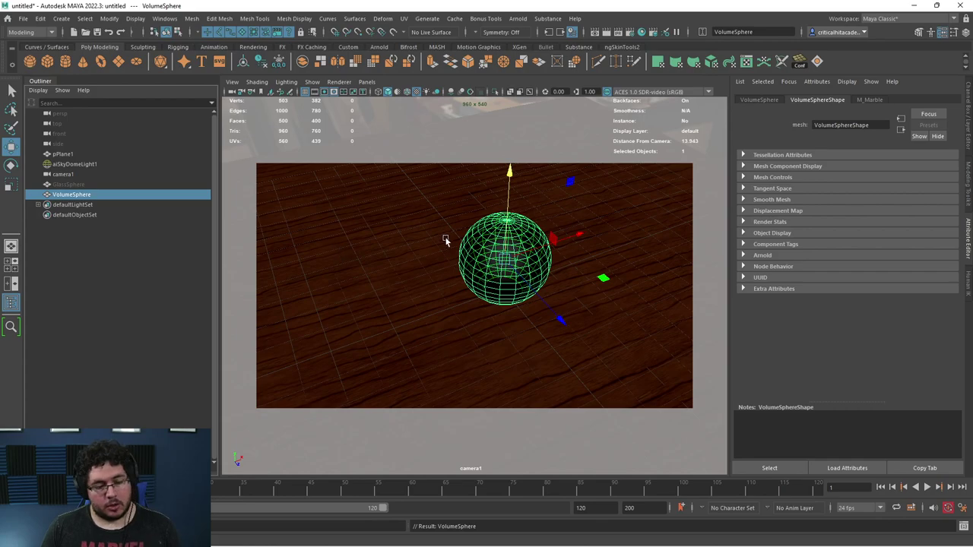
Assign the existing lambert1 material to VolumeSphere and render it in the Arnold RenderView
right_click_drag(484, 226, 551, 517)
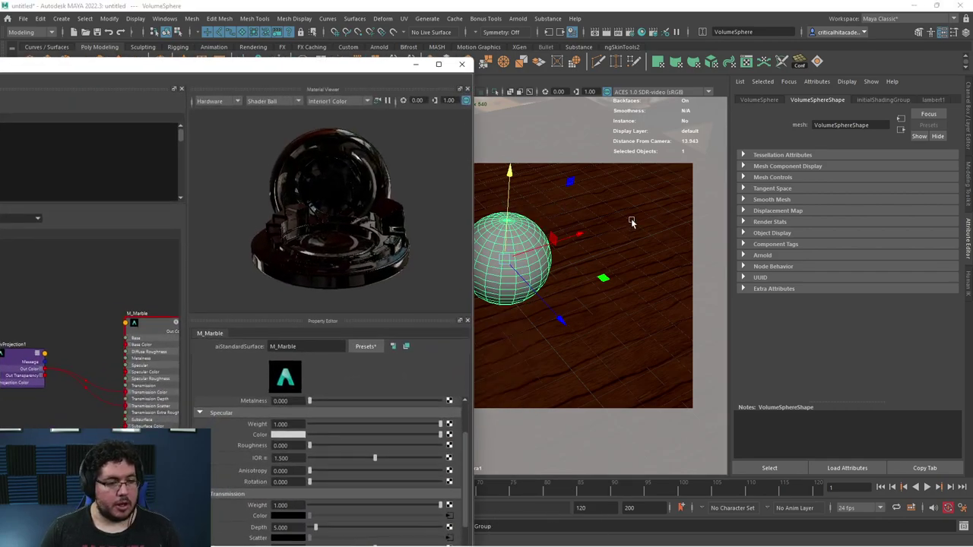
left_click(413, 65)
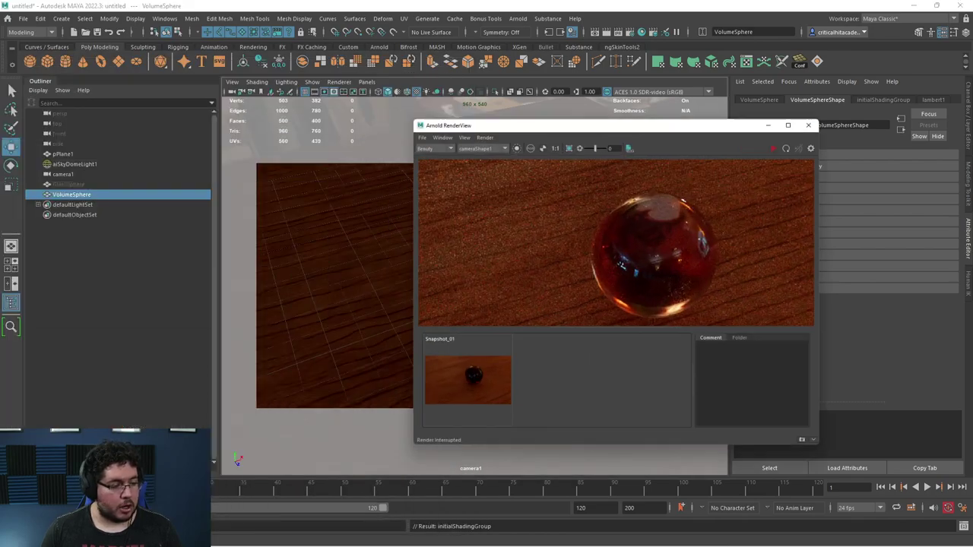
left_click(879, 94)
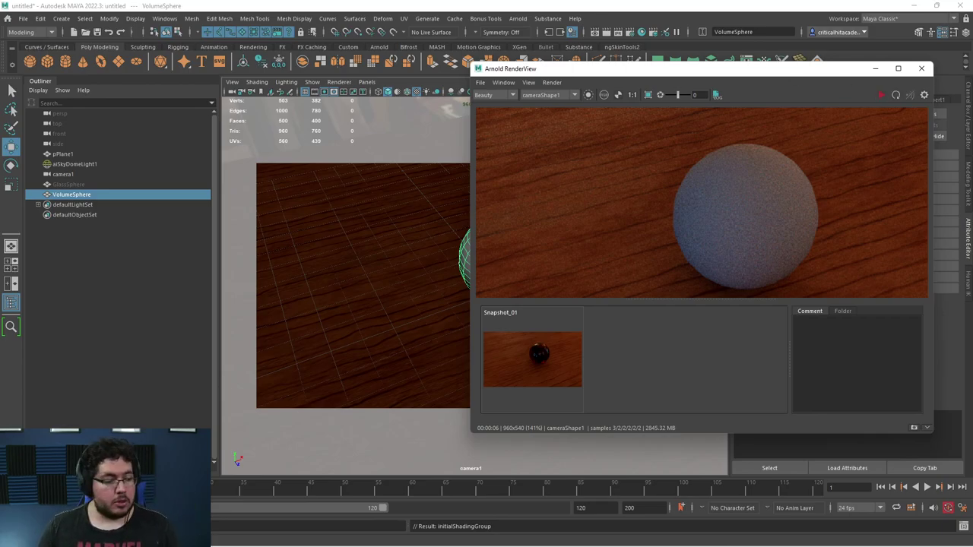
Examine the surface, volume and displacement shader inputs of the M_Marble material's shading group in the Hypershade graph
key("alt+Tab")
middle_click_drag(130, 320, 58, 284, "alt")
scroll(61, 286, "down", 3)
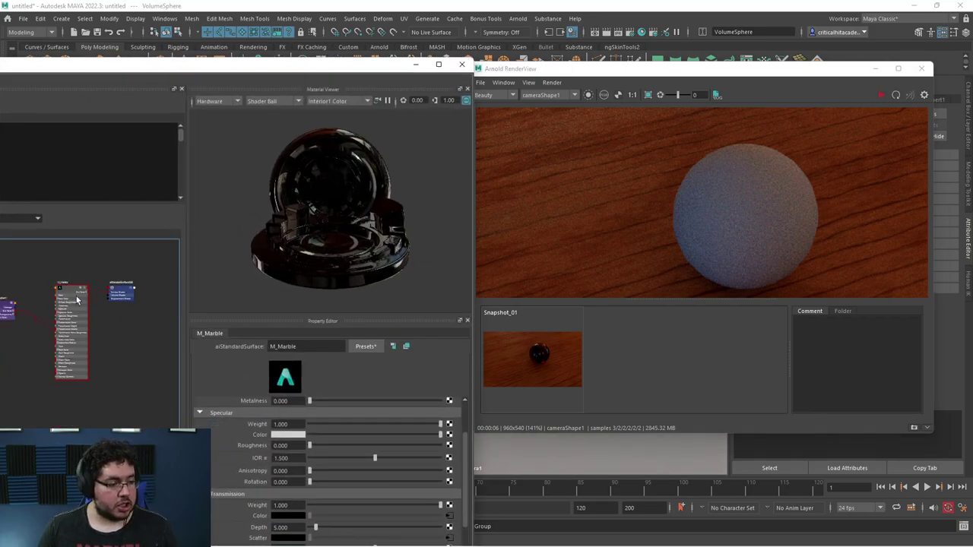
scroll(70, 354, "up", 3)
middle_click_drag(148, 301, 91, 391, "alt")
scroll(93, 389, "up", 3)
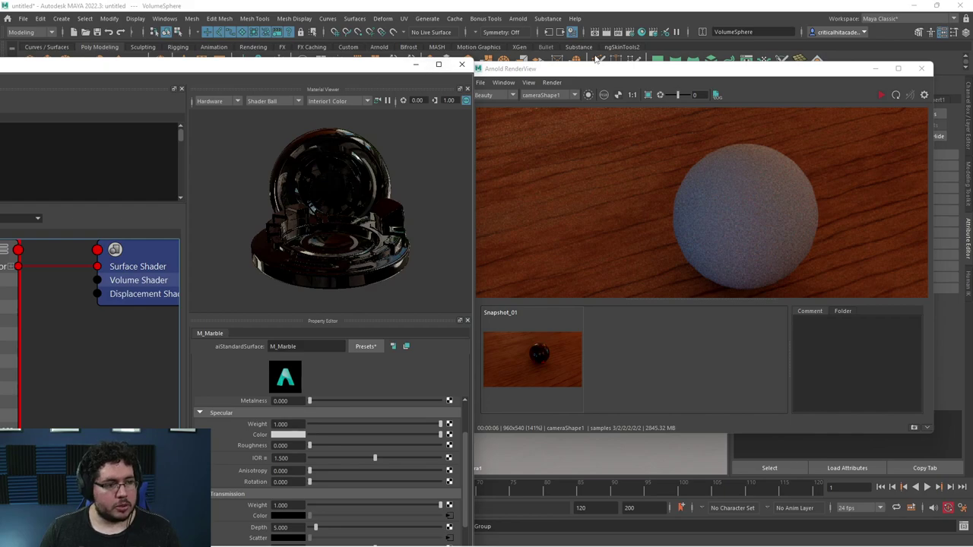
Bring the whole Hypershade into view and create an Arnold aiStandardVolume shader
left_click_drag(308, 73, 697, 48)
scroll(404, 337, "down", 4)
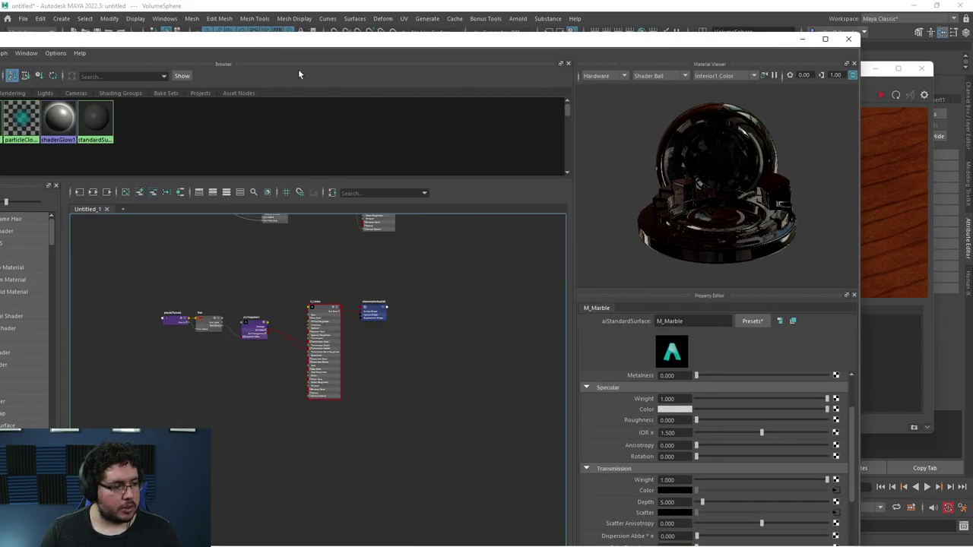
left_click_drag(299, 42, 358, 2)
left_click(33, 288)
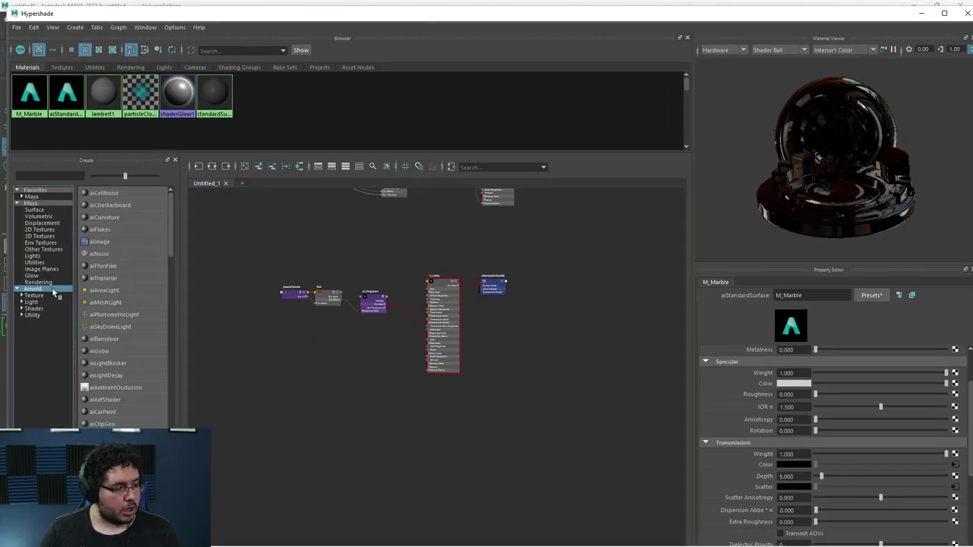
left_click(37, 308)
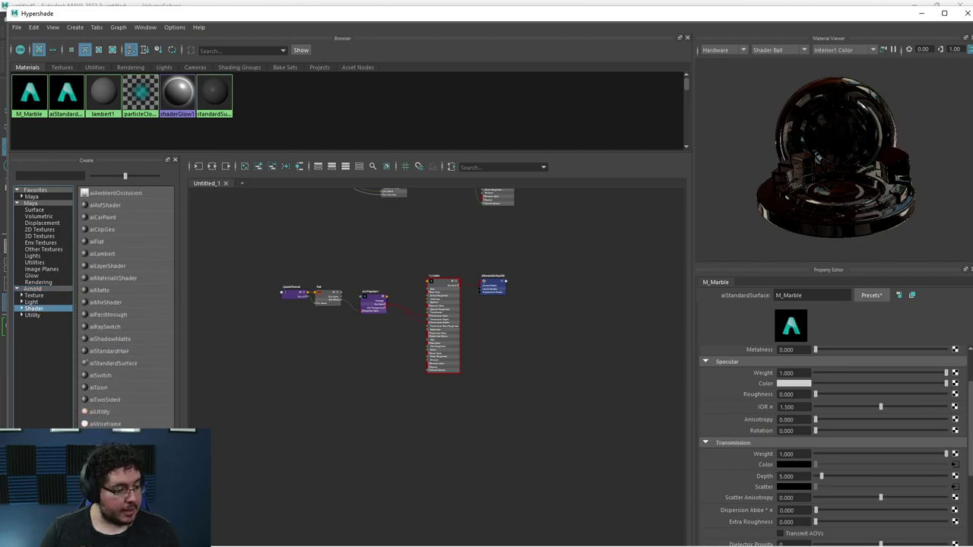
left_click(114, 461)
Examine the new aiStandardVolume1 node and its inputs in the Hypershade graph
scroll(445, 472, "up", 3)
scroll(523, 402, "down", 3)
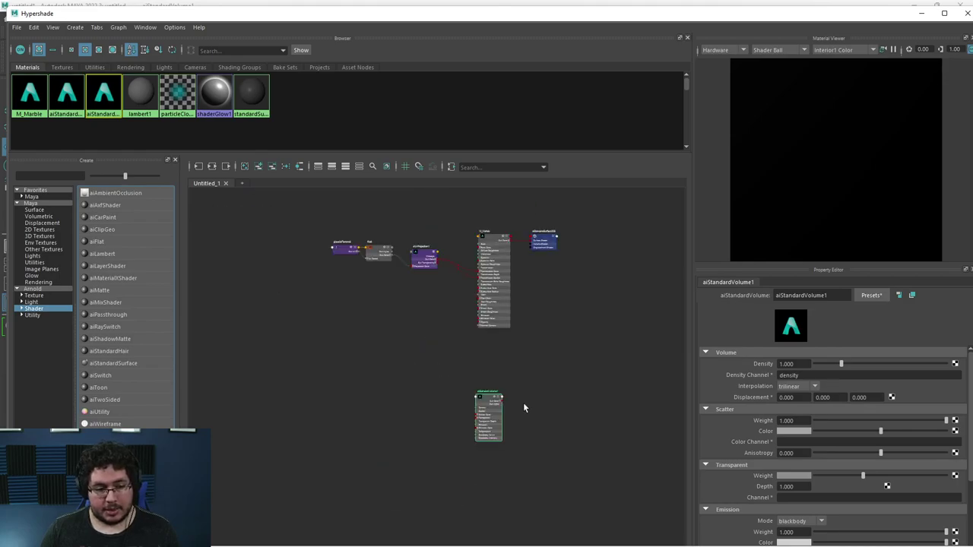
scroll(511, 403, "up", 2)
middle_click_drag(476, 254, 457, 348, "alt")
scroll(465, 303, "down", 2)
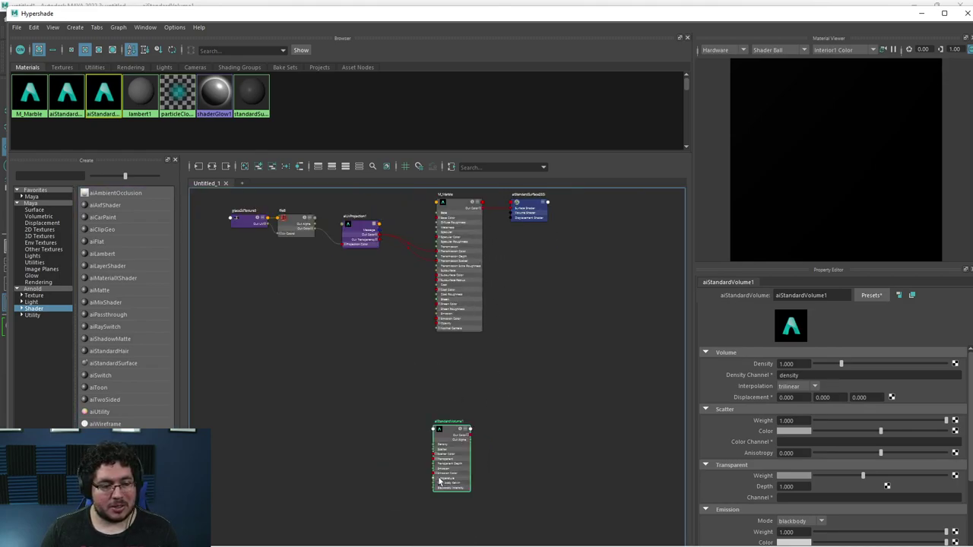
key("f")
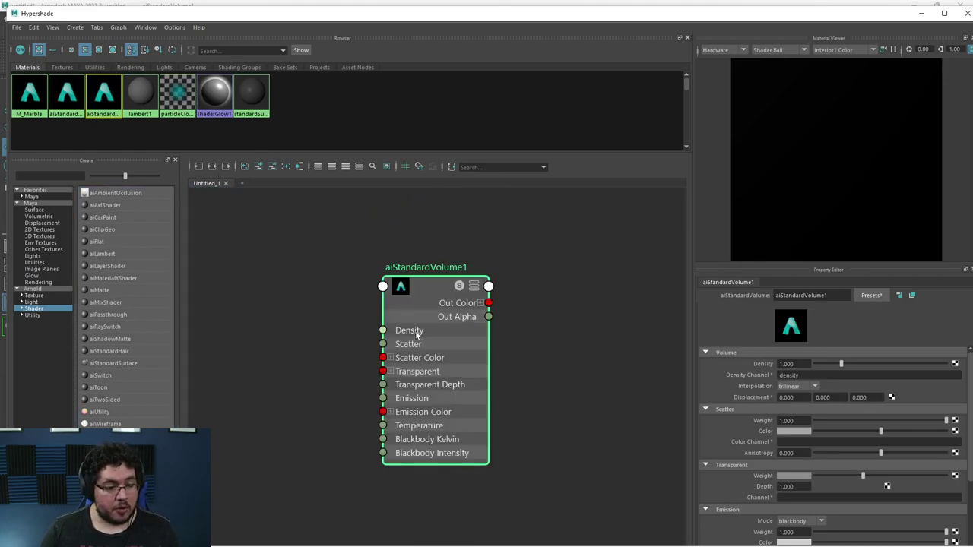
scroll(553, 333, "down", 3)
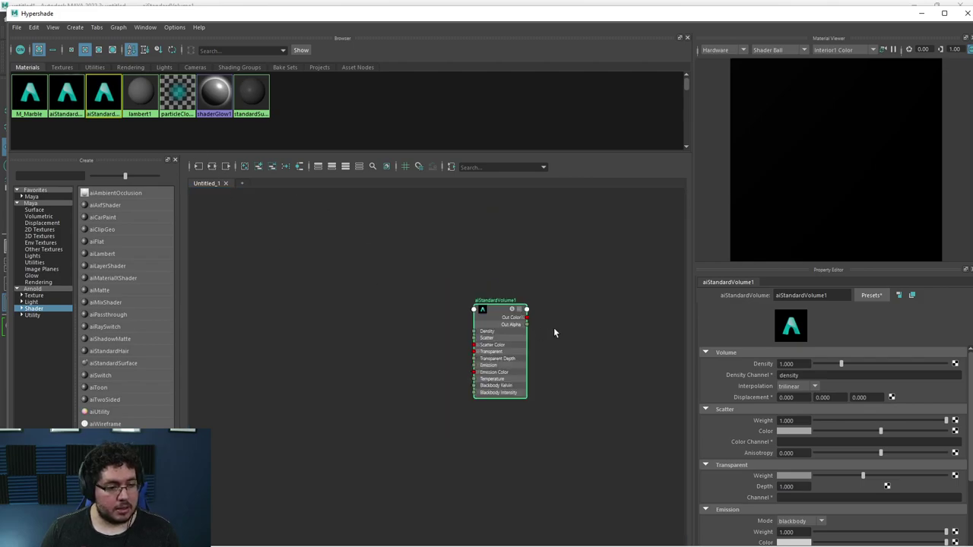
scroll(503, 460, "down", 4)
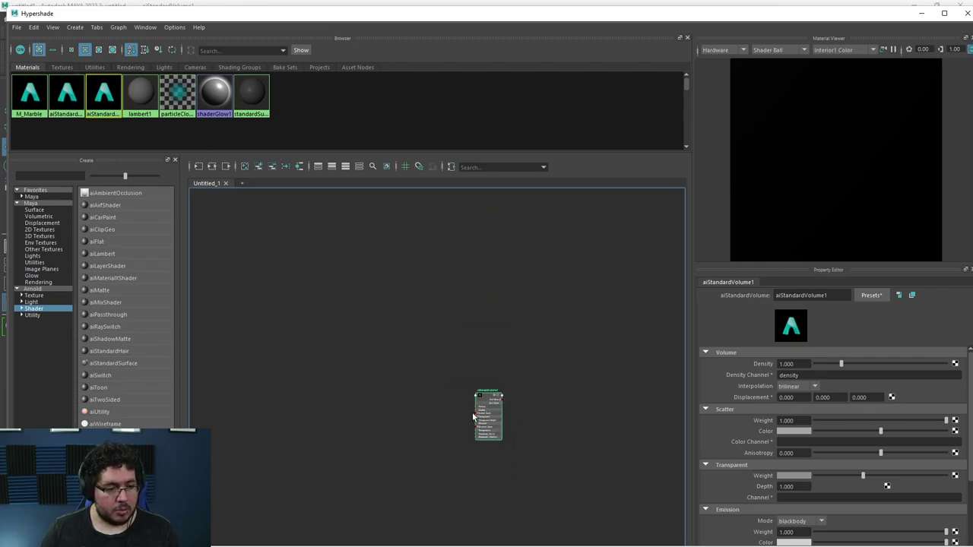
scroll(539, 399, "up", 5)
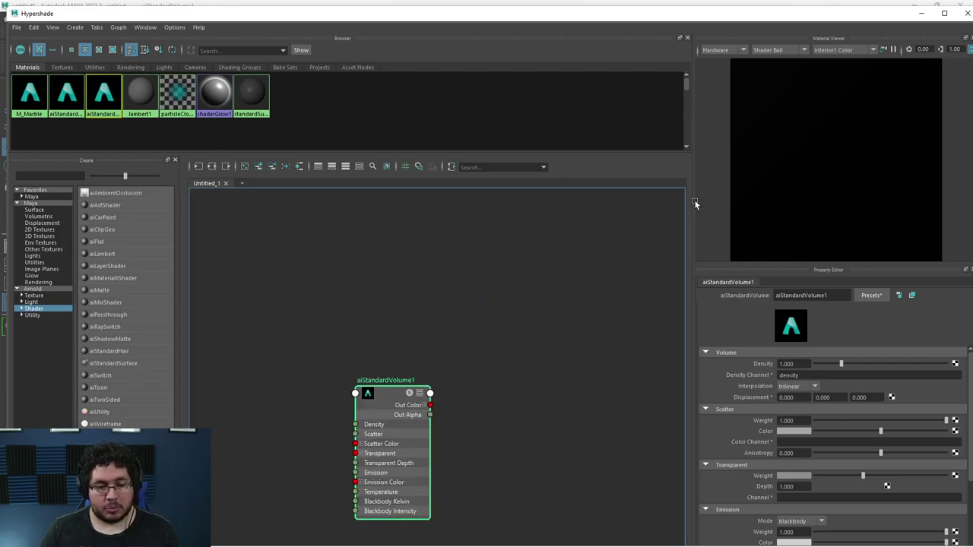
Return to the camera viewport and assign the existing aiStandardVolume1 material to VolumeSphere
left_click(922, 15)
left_click_drag(669, 72, 289, 152)
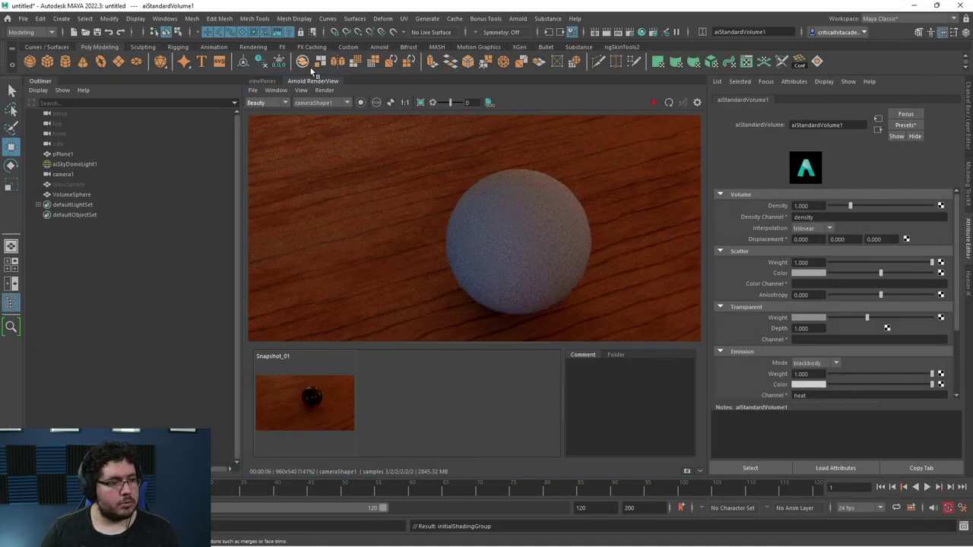
left_click(264, 81)
left_click(495, 272)
right_click_drag(495, 272, 571, 534)
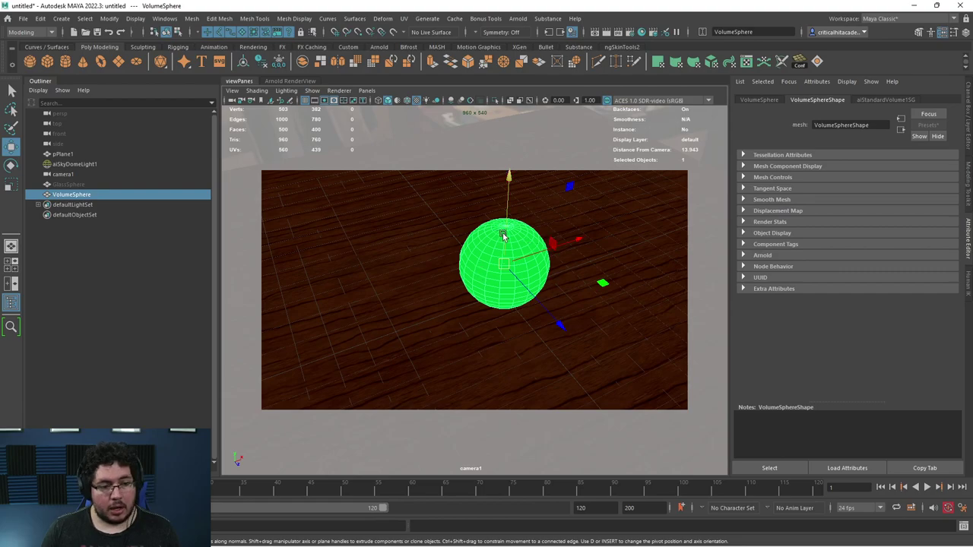
Check which slot the volume material uses in VolumeSphere's shading group, both in its attributes and in the Hypershade graph
left_click(884, 99)
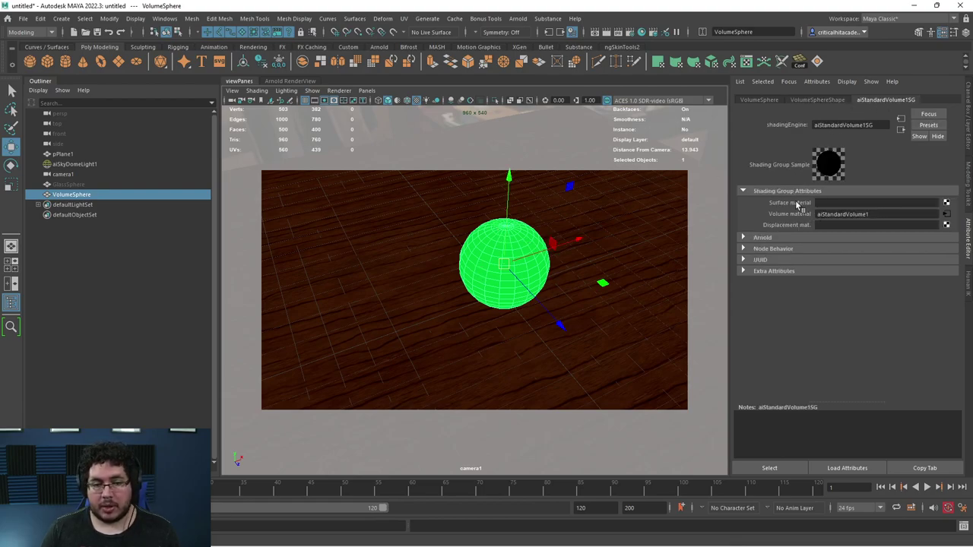
mouse_move(304, 543)
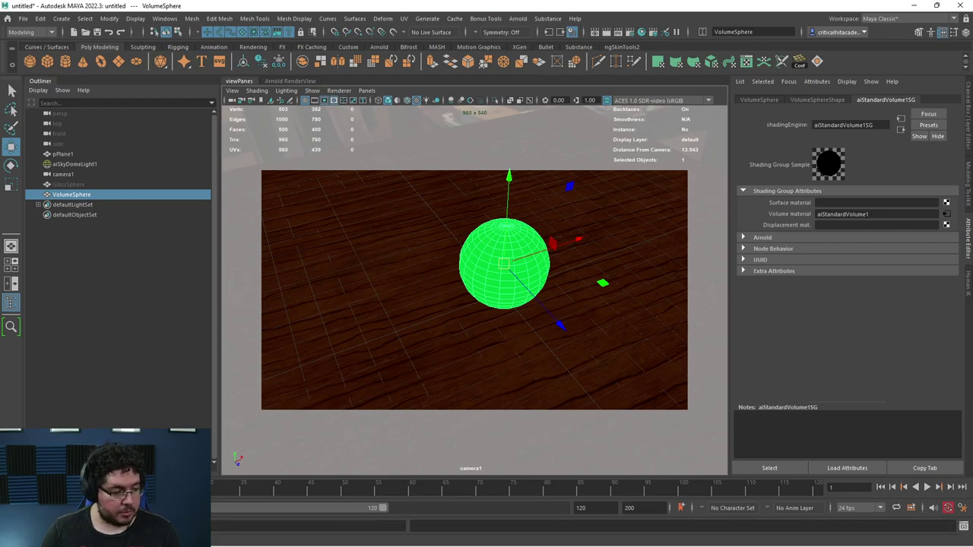
left_click(91, 536)
left_click_drag(905, 13, 702, 52)
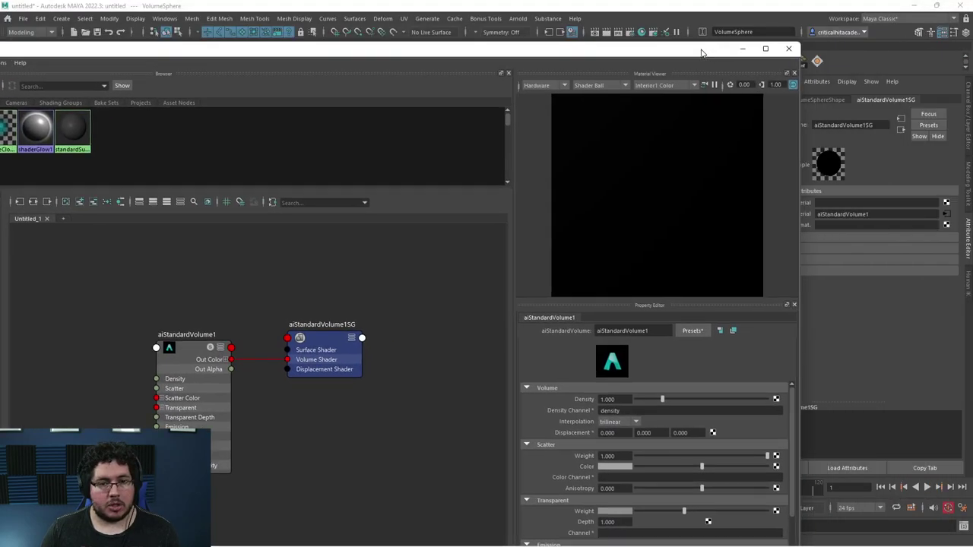
left_click_drag(800, 61, 297, 244)
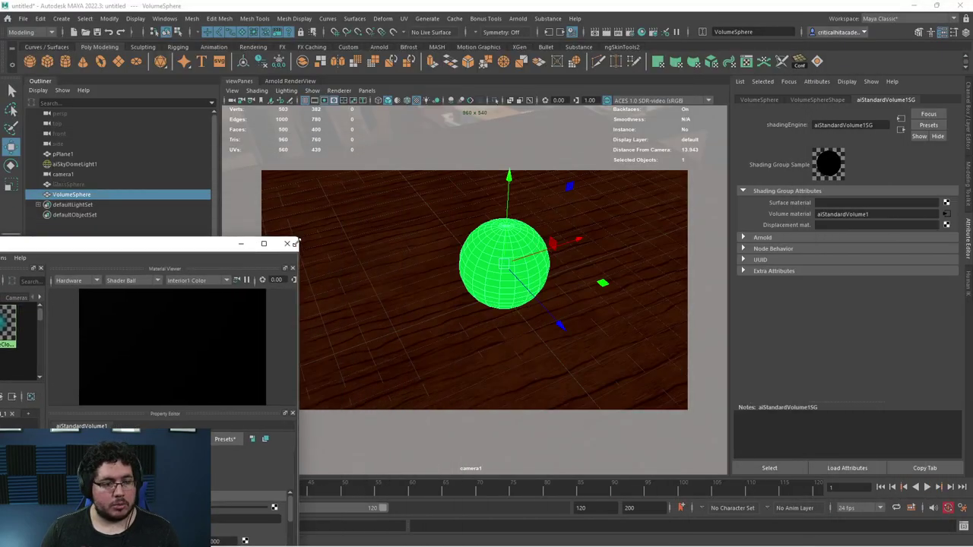
Undock the Arnold RenderView, render VolumeSphere with the volume material, and shrink the render window over the viewport
left_click(312, 81)
left_click_drag(311, 86, 323, 119)
left_click_drag(609, 130, 583, 117)
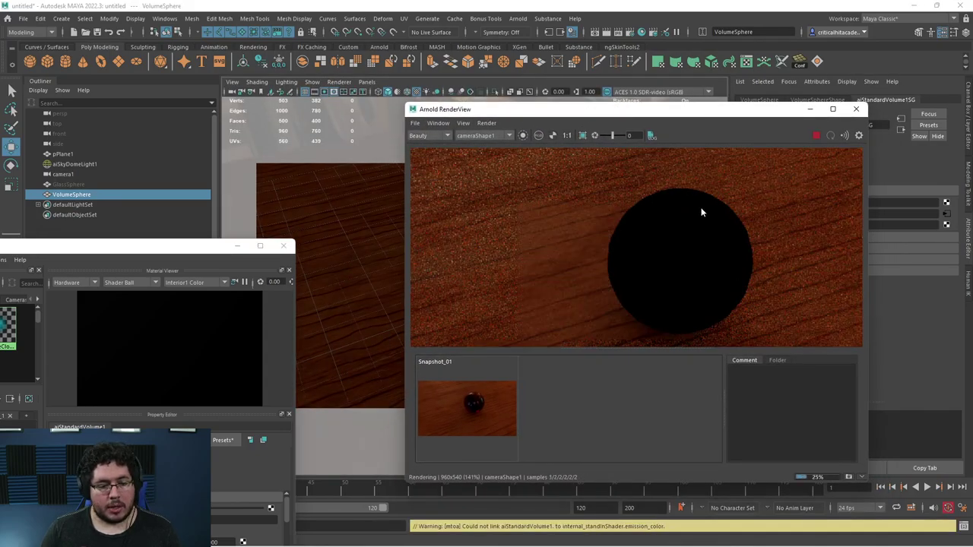
left_click_drag(778, 111, 805, 246)
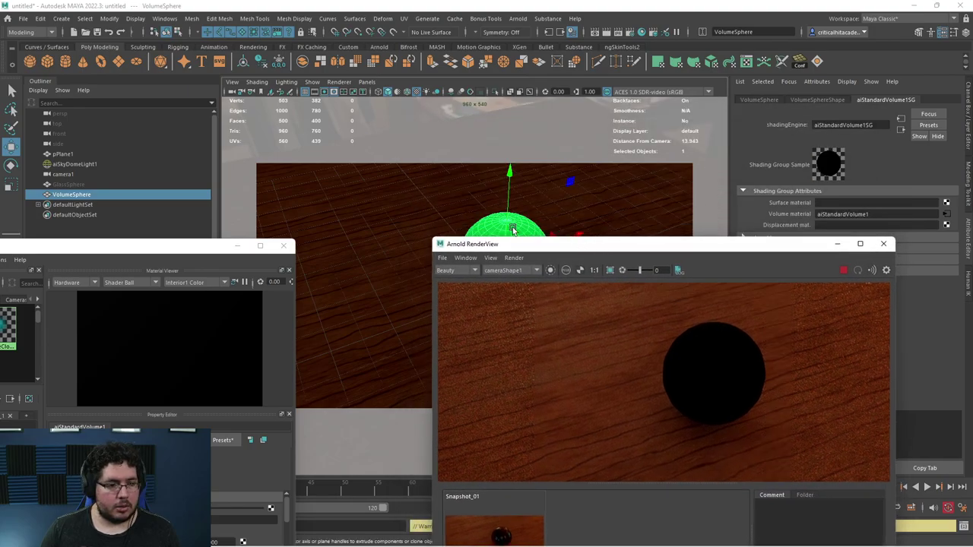
left_click_drag(648, 251, 444, 167)
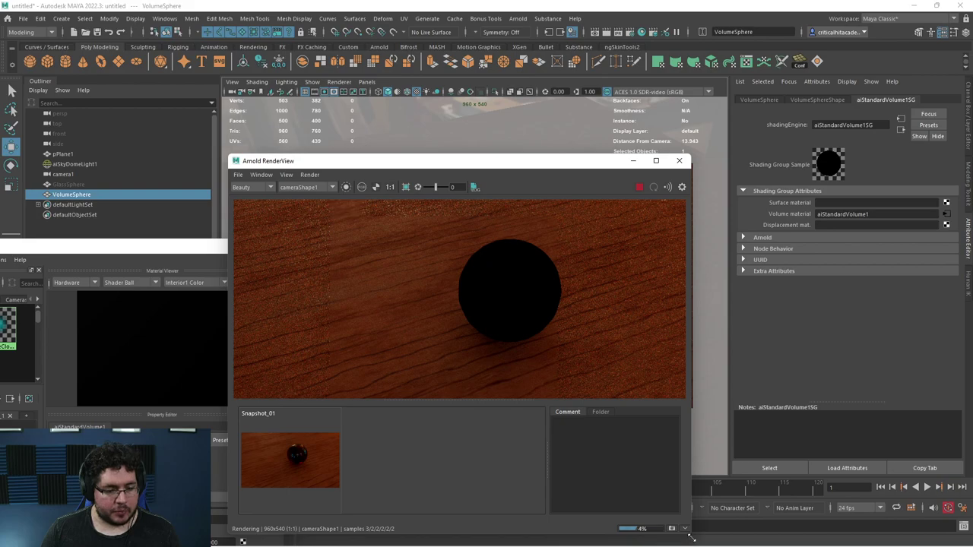
left_click_drag(690, 533, 617, 444)
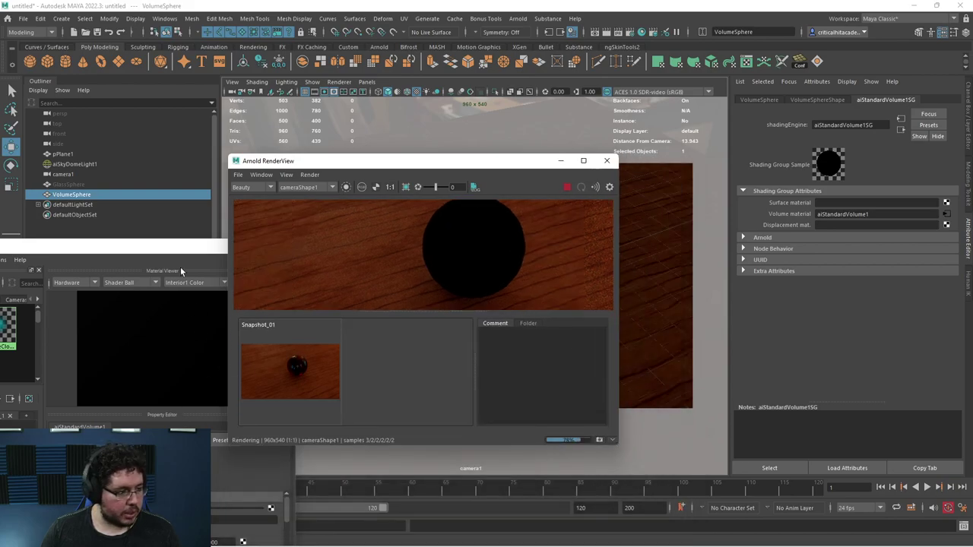
Set aiStandardVolume1's scatter weight to 0.543 and its density to 1.344 in the Hypershade
left_click_drag(180, 246, 247, 94)
scroll(201, 366, "down", 3)
scroll(212, 378, "up", 2)
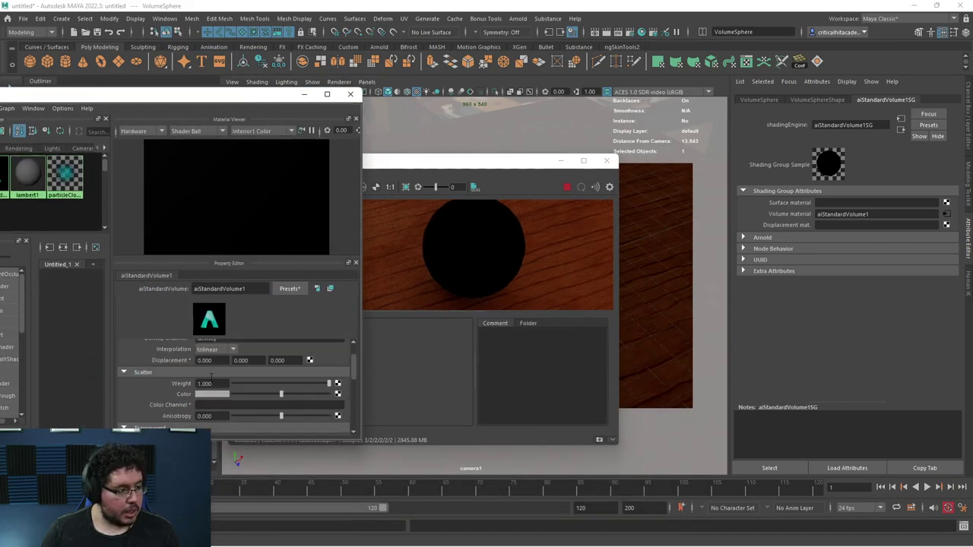
left_click(263, 383)
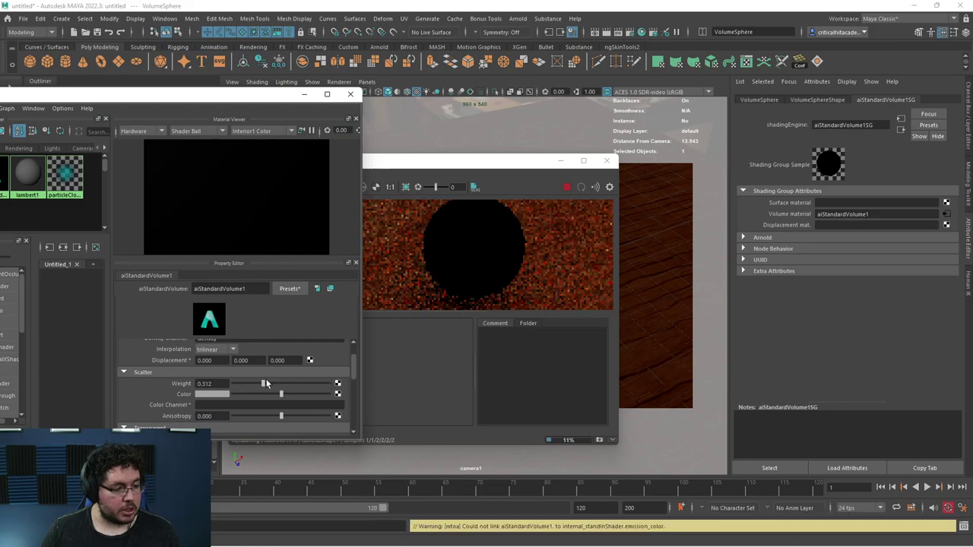
left_click(285, 383)
scroll(270, 381, "up", 1)
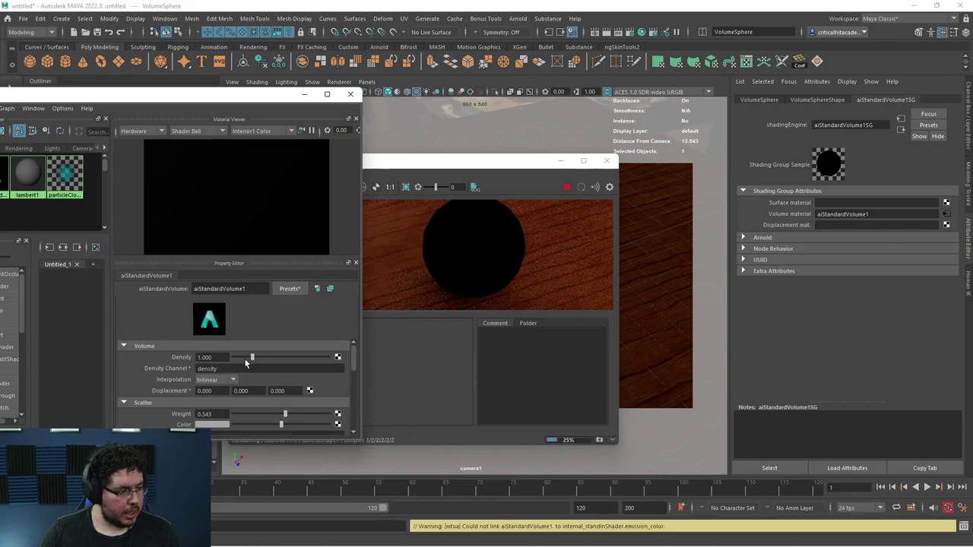
left_click_drag(248, 356, 266, 358)
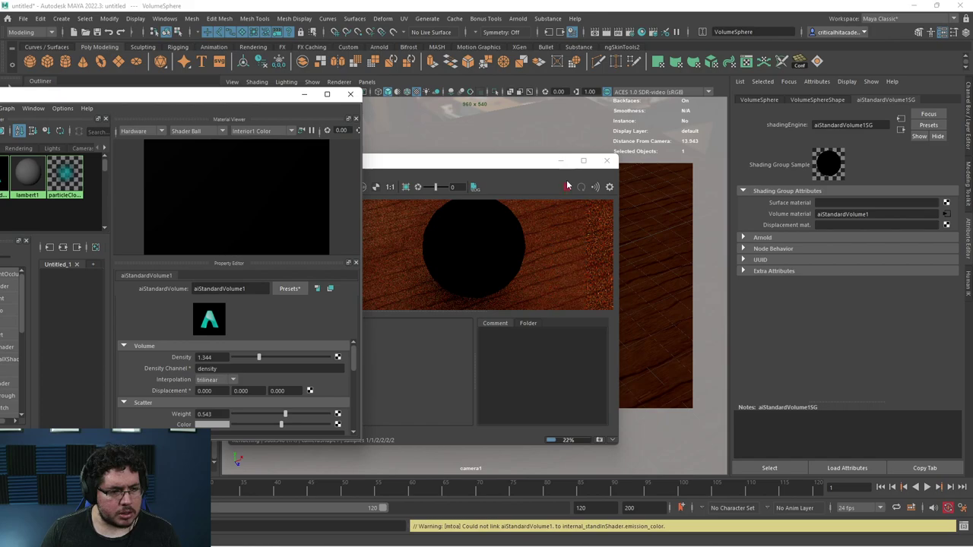
Stop the running render and minimize the Arnold RenderView to uncover the viewport
left_click(463, 172)
left_click_drag(465, 163, 567, 155)
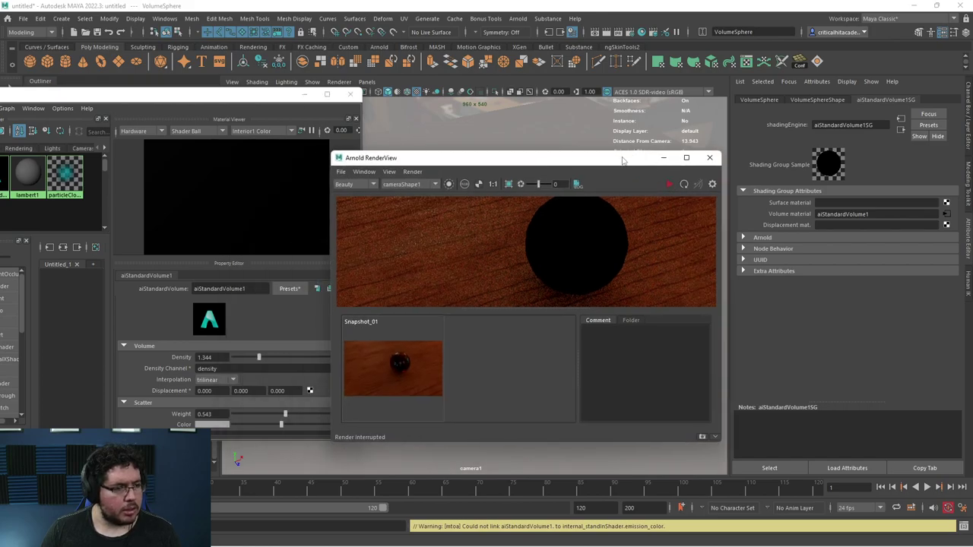
left_click(660, 160)
Assign a new Arnold aiStandardSurface material to VolumeSphere
right_click_drag(502, 267, 564, 487)
right_click_drag(502, 266, 498, 521)
left_click(362, 267)
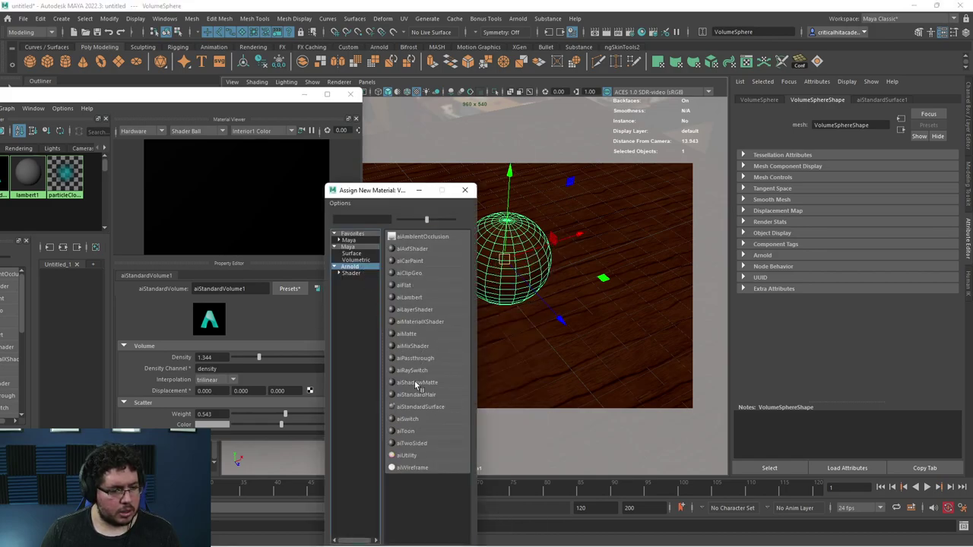
left_click(423, 407)
Reassign the existing aiStandardVolume1 material to VolumeSphere
right_click_drag(495, 216, 497, 264)
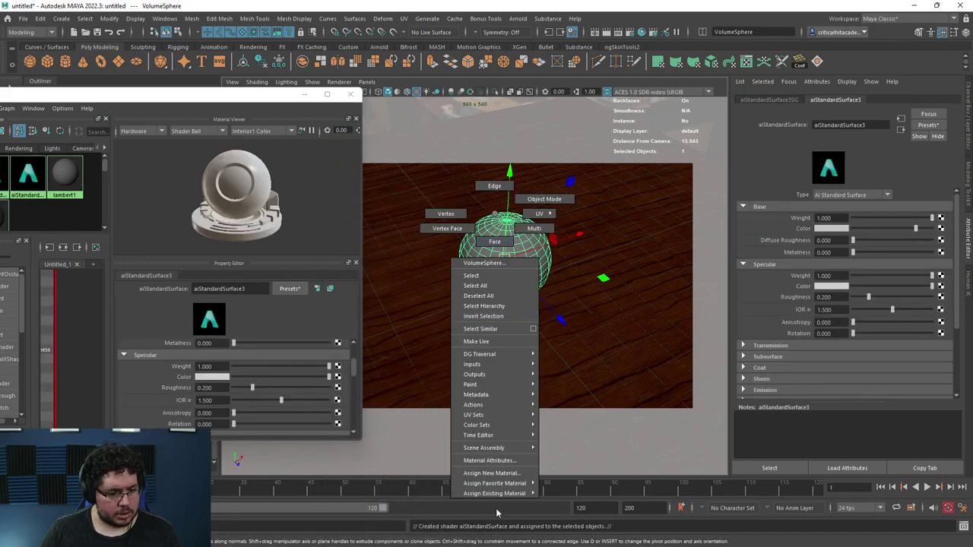
right_click_drag(495, 507, 570, 528)
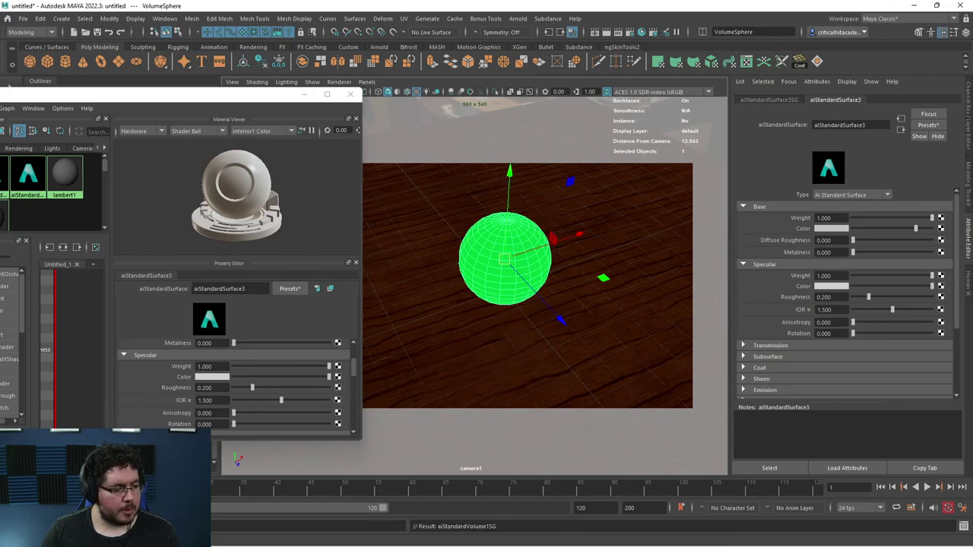
Graph the input and output connections of M_Marble and aiStandardVolume1 together in the Hypershade work area
left_click(46, 538)
left_click(669, 184)
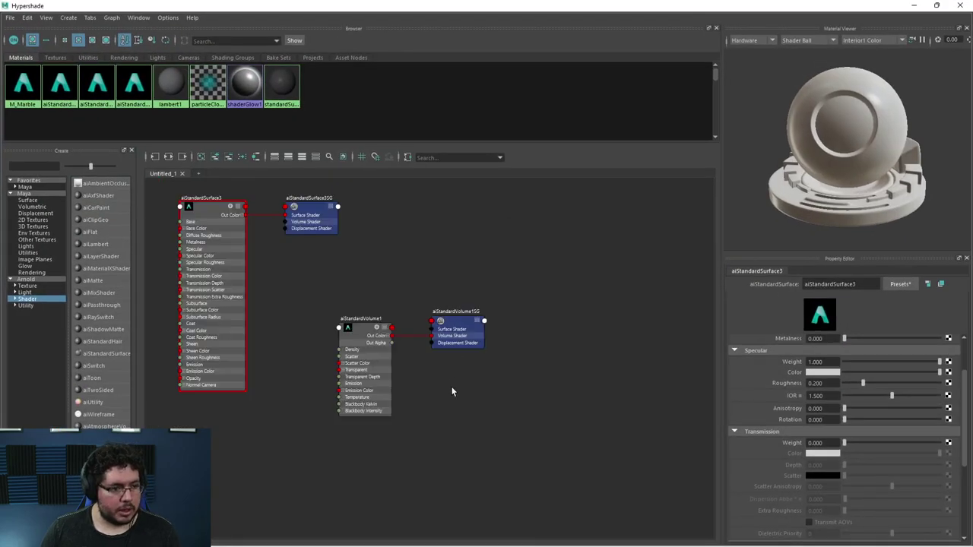
scroll(464, 391, "down", 3)
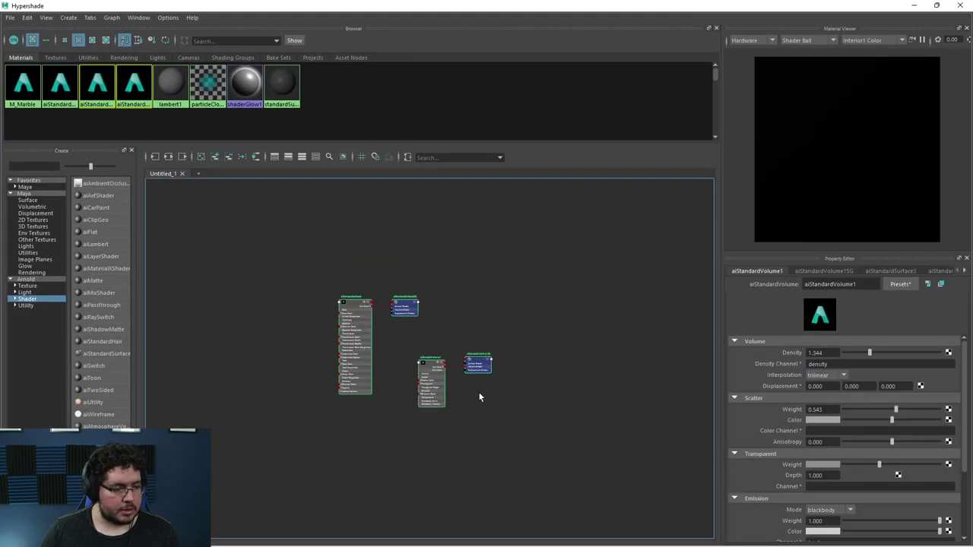
scroll(479, 391, "up", 3)
scroll(436, 274, "down", 4)
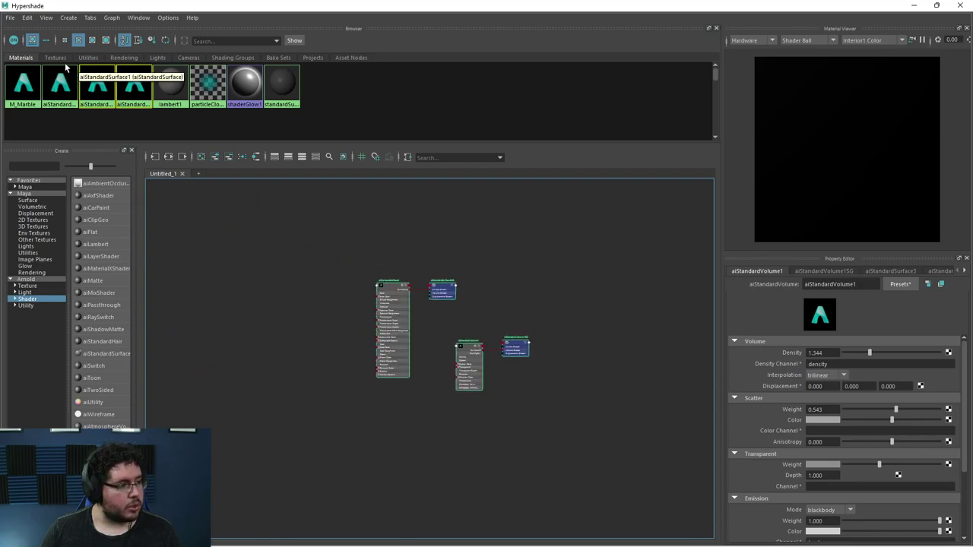
left_click(27, 85)
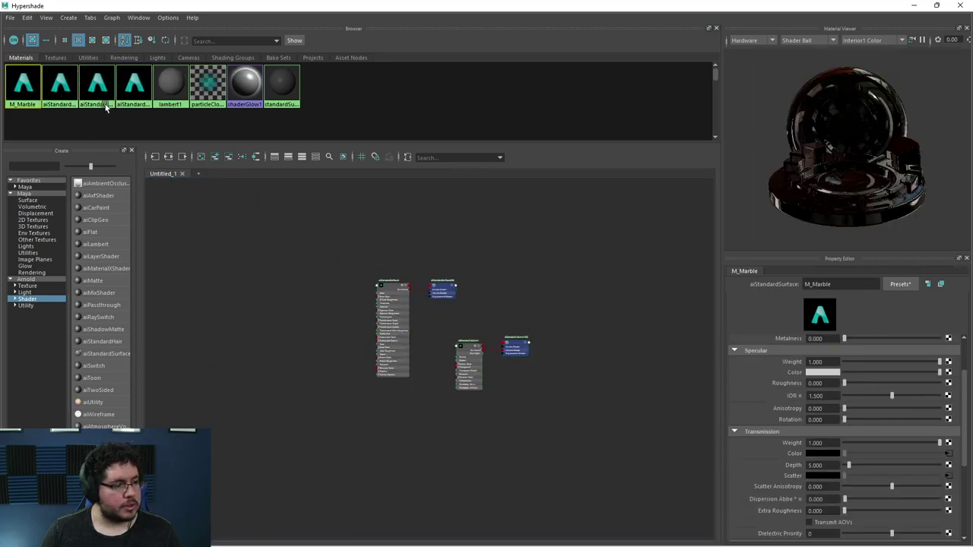
left_click(90, 85, "shift")
scroll(456, 297, "up", 3)
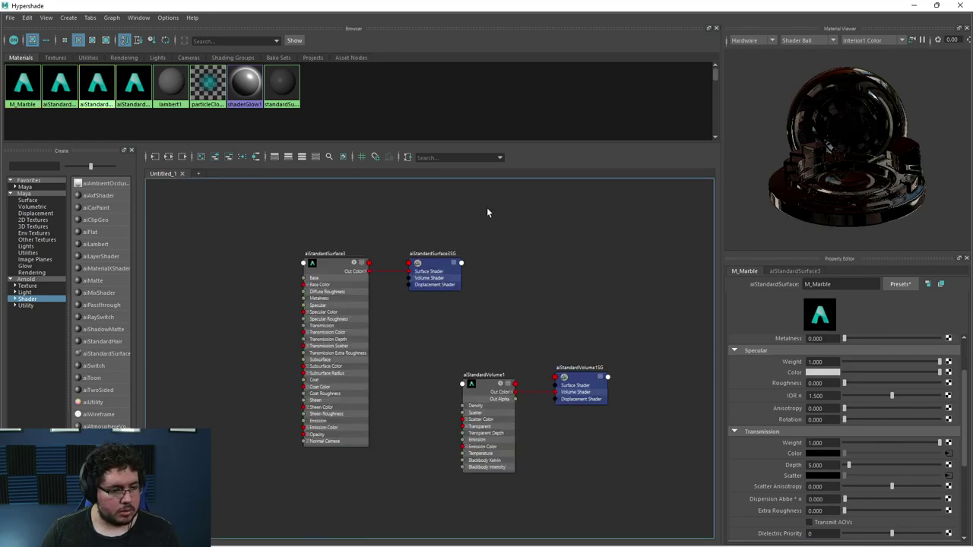
mouse_move(580, 330)
left_mouse_down()
mouse_move(514, 403)
mouse_move(88, 59)
mouse_move(743, 373)
mouse_move(572, 310)
left_mouse_up()
left_click(22, 90)
left_click(22, 89)
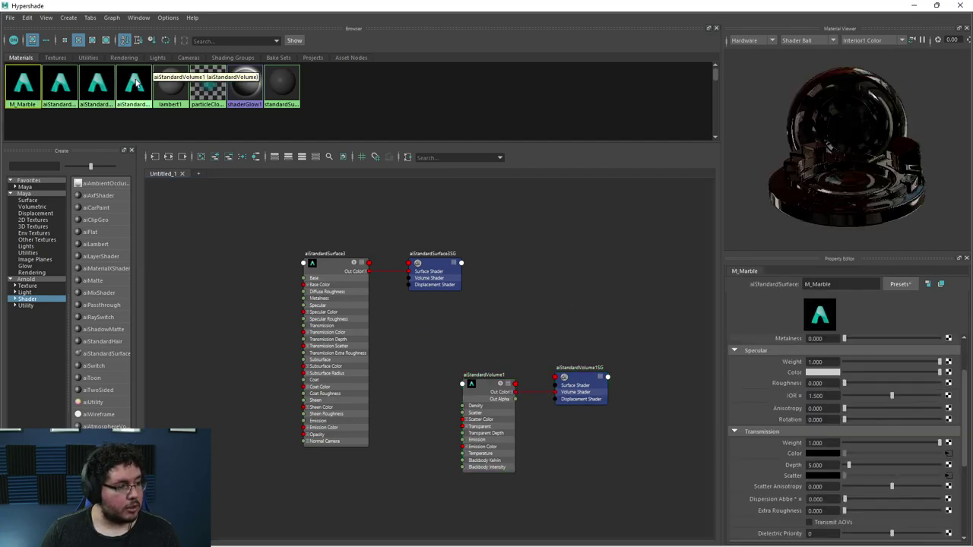
left_click(169, 156)
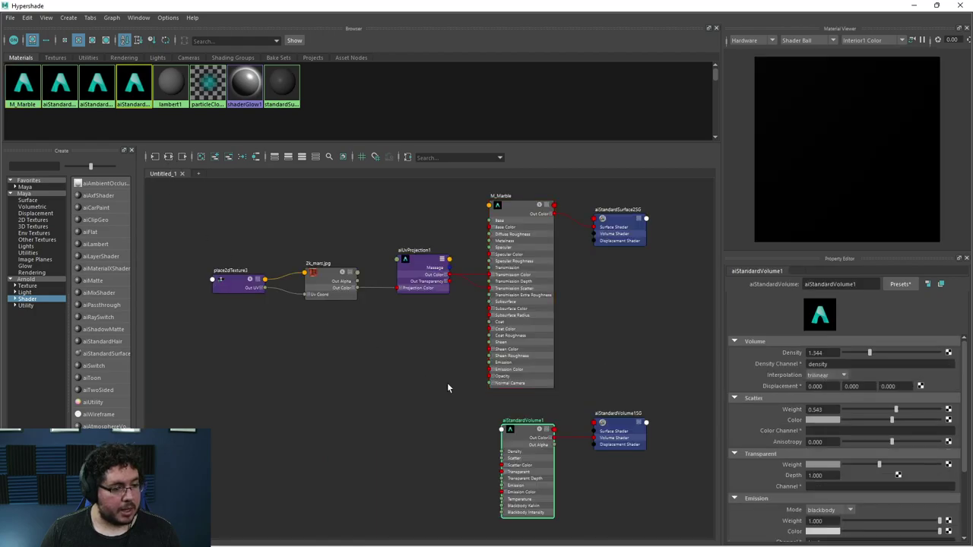
Connect the aiUvProjection1 color output to the scatter color of aiStandardVolume1
middle_click_drag(390, 362, 368, 357, "alt")
left_click_drag(404, 215, 216, 292)
left_click_drag(385, 259, 338, 317)
middle_click_drag(498, 449, 467, 378, "alt")
left_click(468, 382)
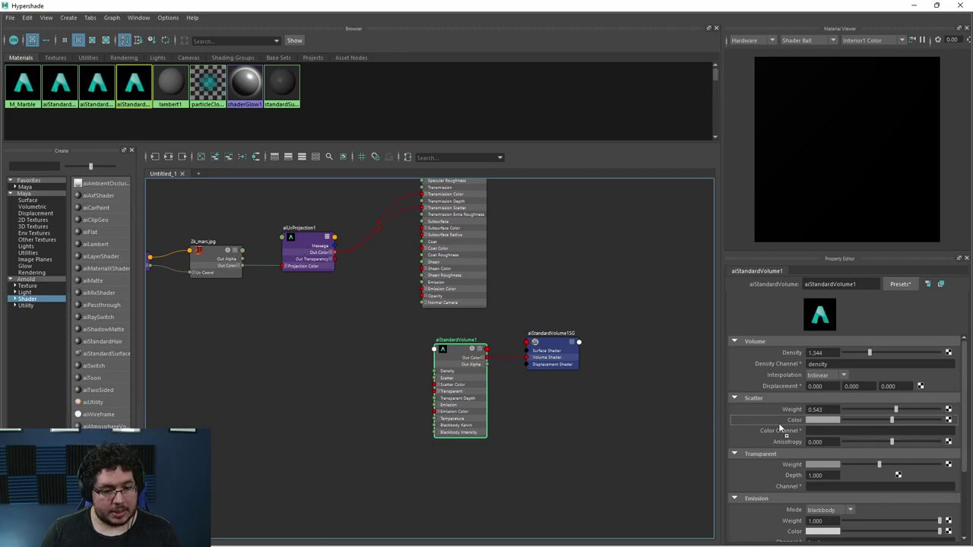
middle_click_drag(790, 419, 789, 419)
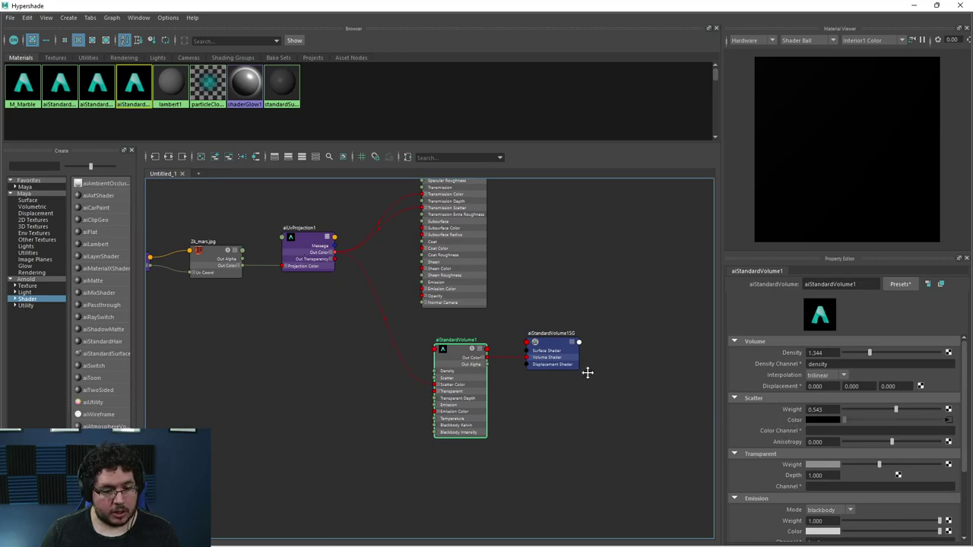
Try driving aiStandardVolume1's scatter weight with the aiUvProjection1 alpha output
middle_click_drag(587, 372, 597, 409, "alt")
scroll(628, 408, "up", 2)
scroll(628, 407, "down", 2)
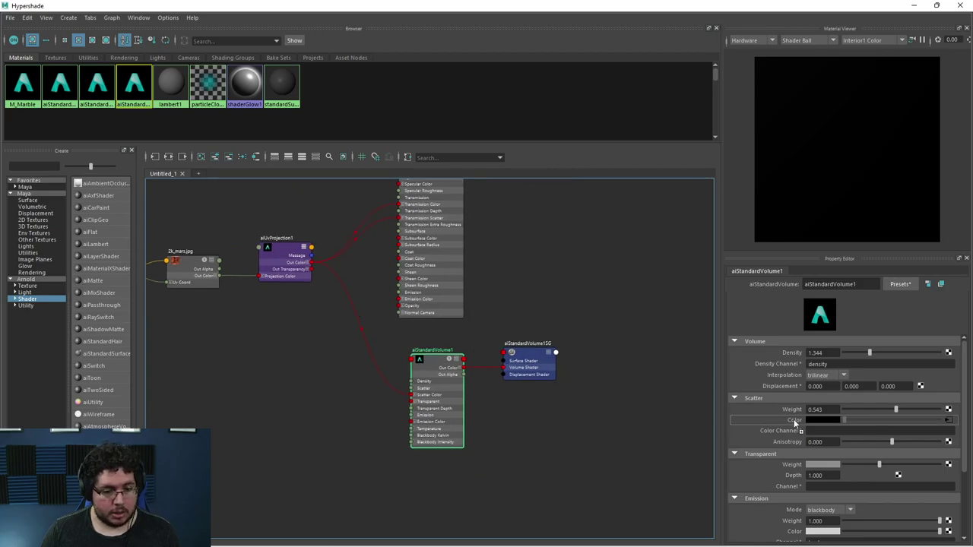
middle_click_drag(794, 422, 790, 411)
scroll(599, 386, "up", 3)
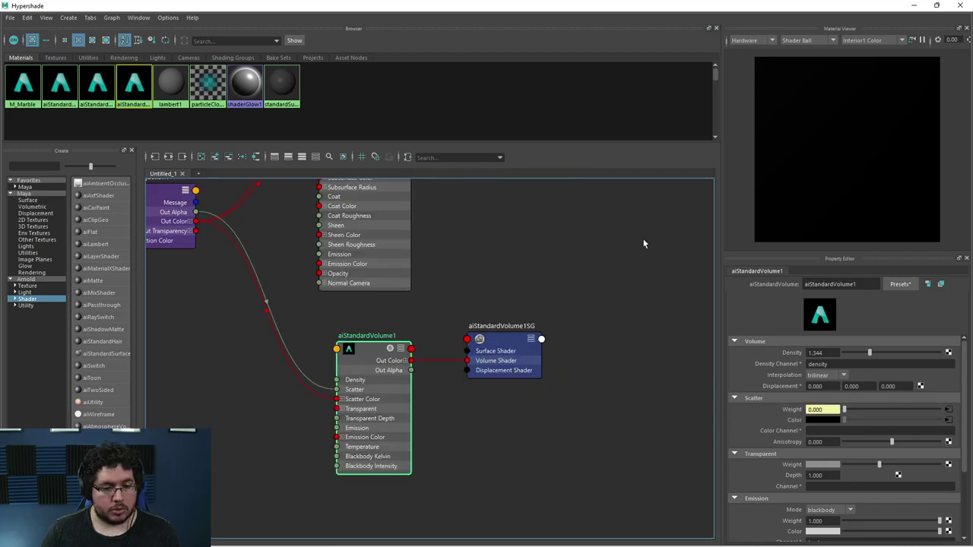
Test-render the volume sphere in the Arnold RenderView, stop the render and move the RenderView window aside
left_click(915, 6)
left_click(683, 183)
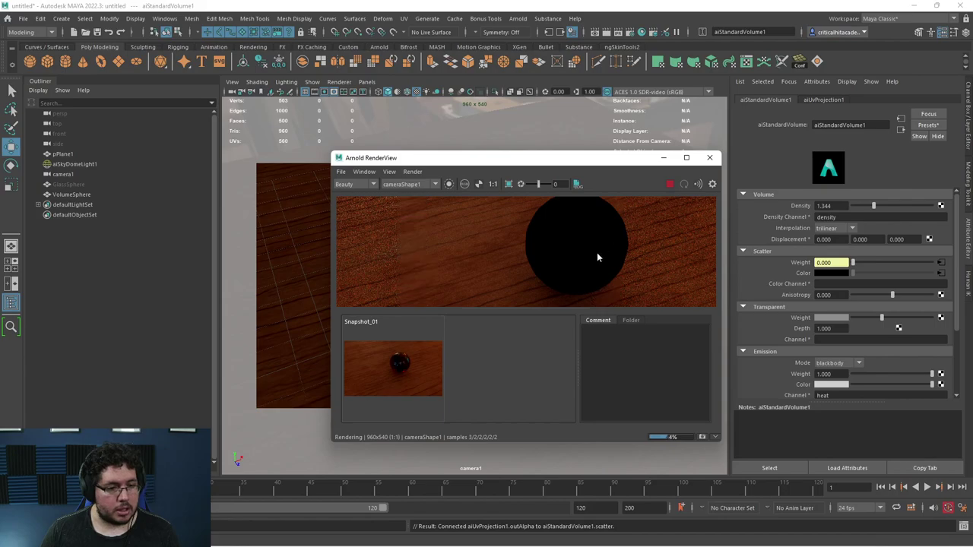
left_click(669, 183)
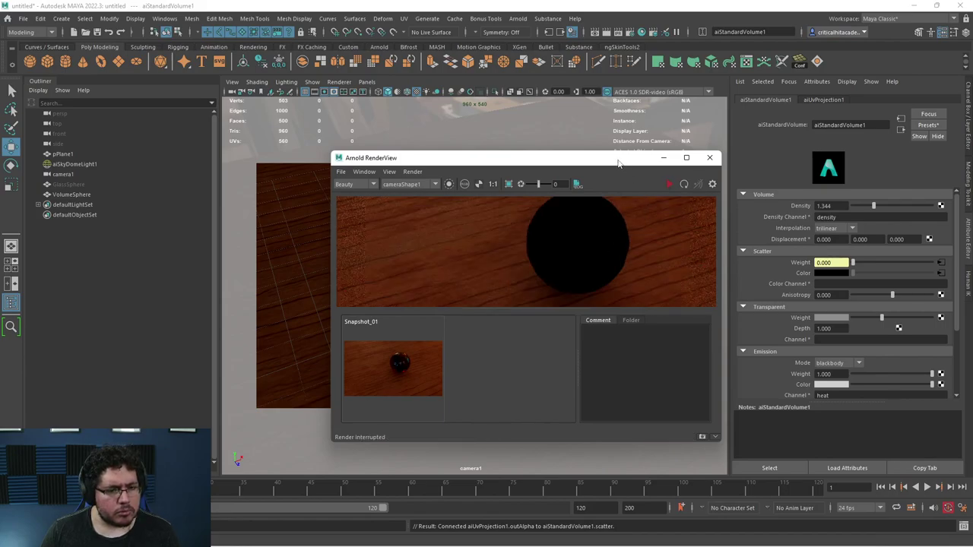
left_click_drag(617, 163, 509, 190)
left_click(669, 110)
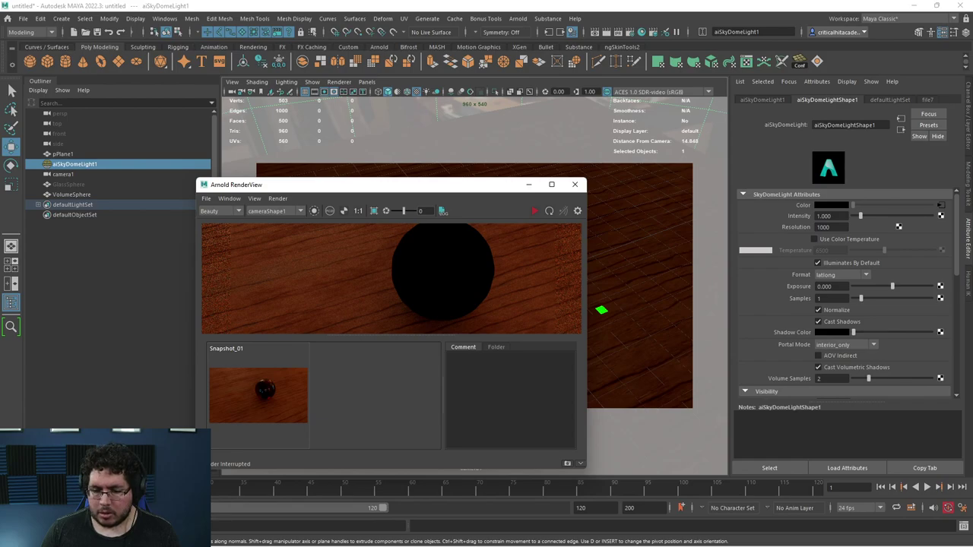
key("super+d")
key("super+d")
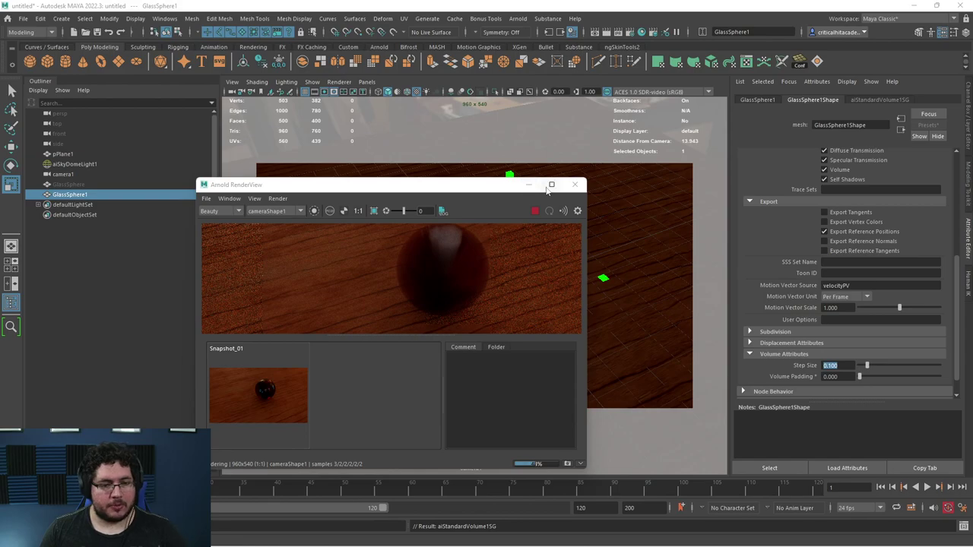
Move the Arnold RenderView off the sphere in the viewport so both can be seen side by side
left_click_drag(495, 188, 485, 177)
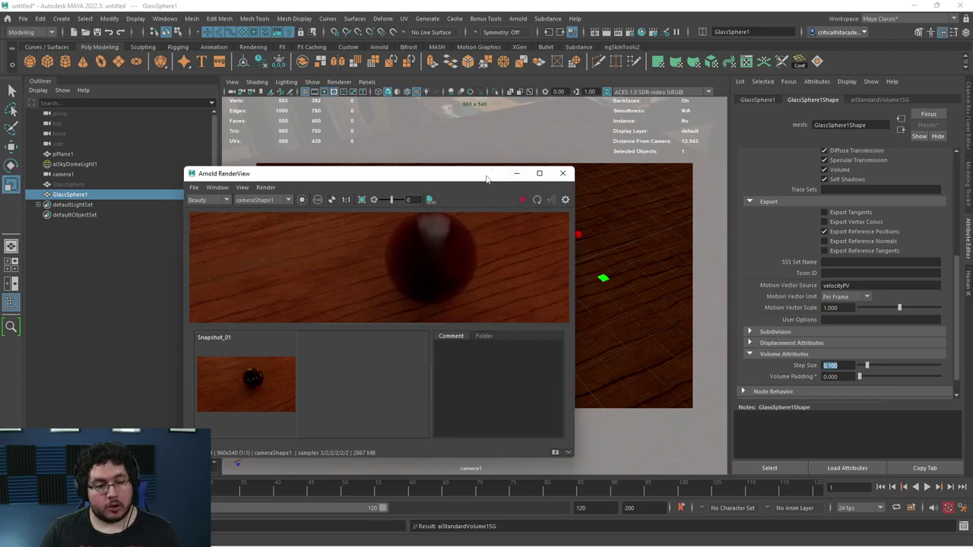
left_click_drag(486, 177, 386, 172)
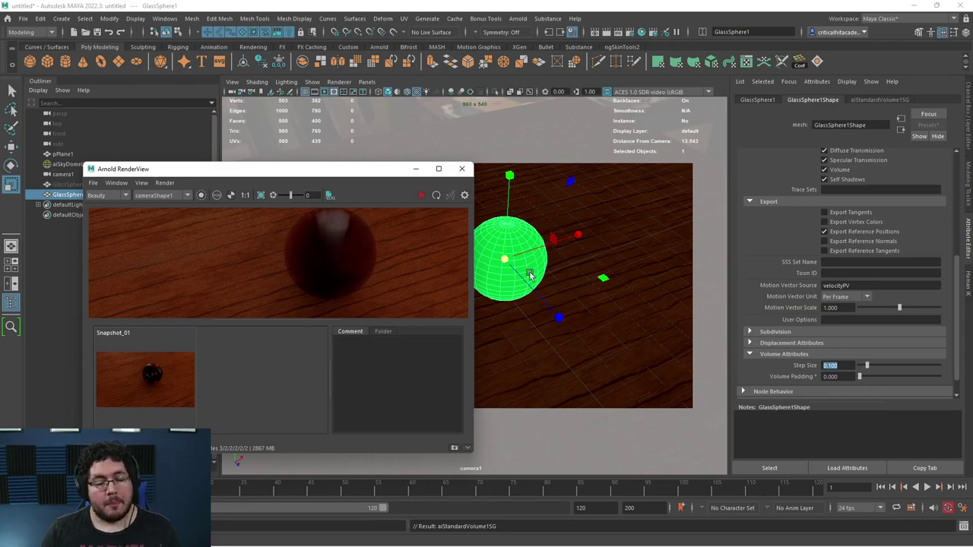
left_click(508, 238)
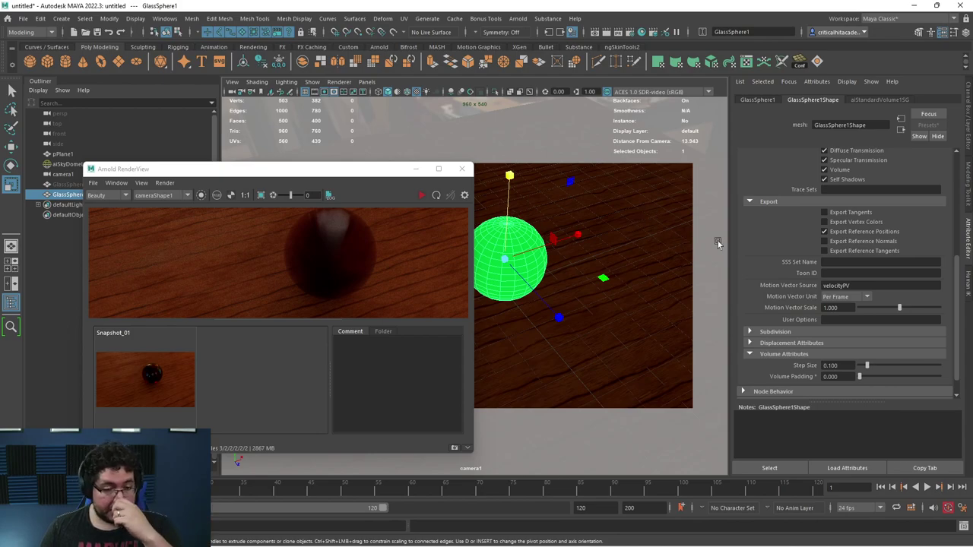
Set the volume step size of GlassSphere1Shape to 0.01
left_click(748, 330)
scroll(811, 333, "down", 2)
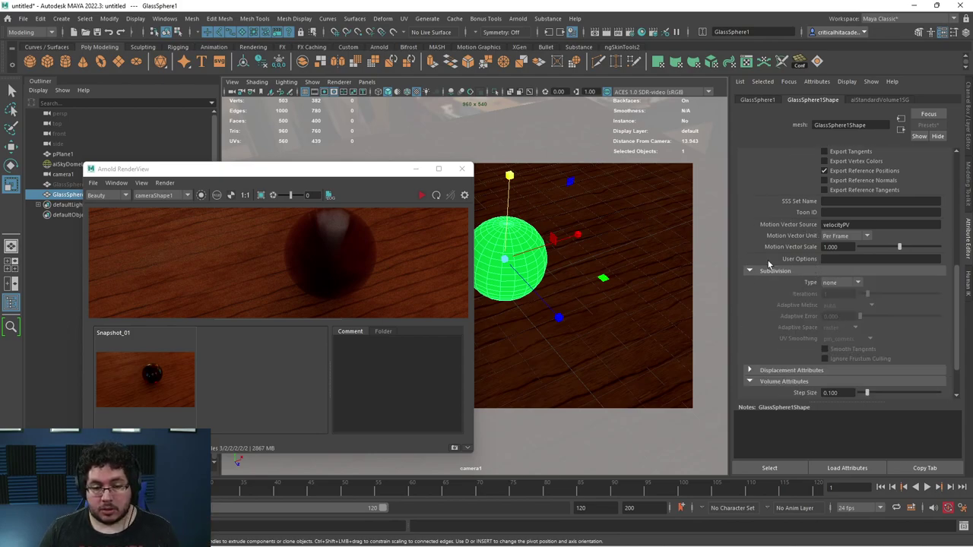
left_click(751, 271)
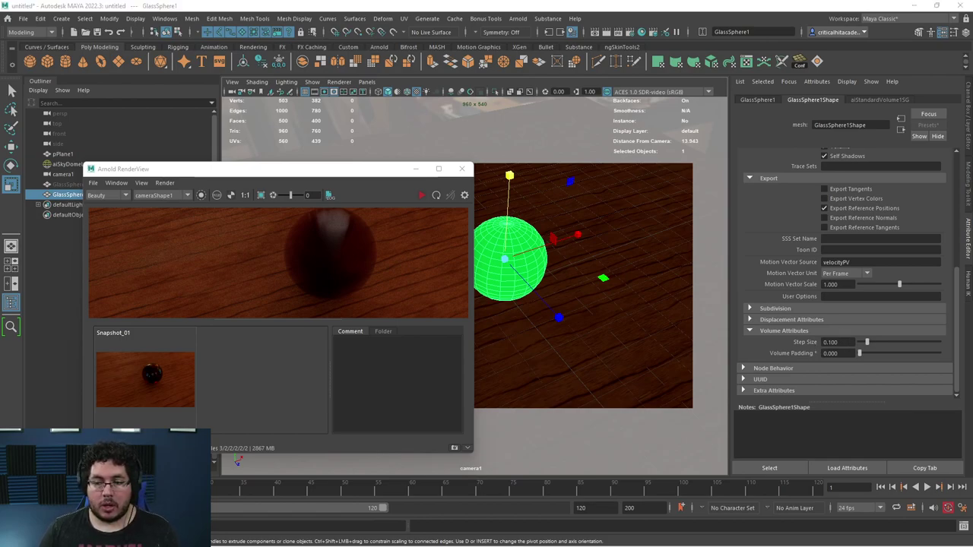
left_click(831, 342)
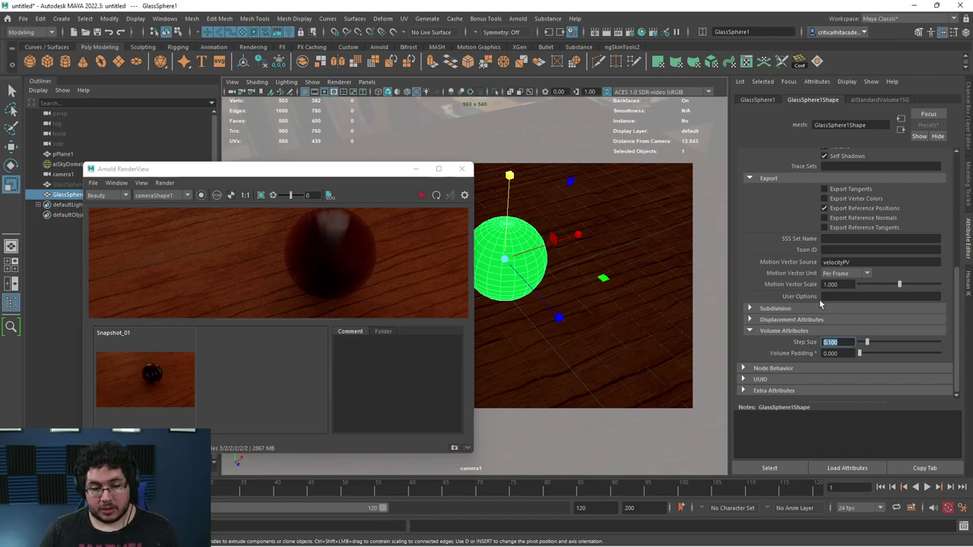
type("0.01")
key("Return")
Render the sphere again, examine the volume's detail up close and from afar, and stop the render
left_click(422, 195)
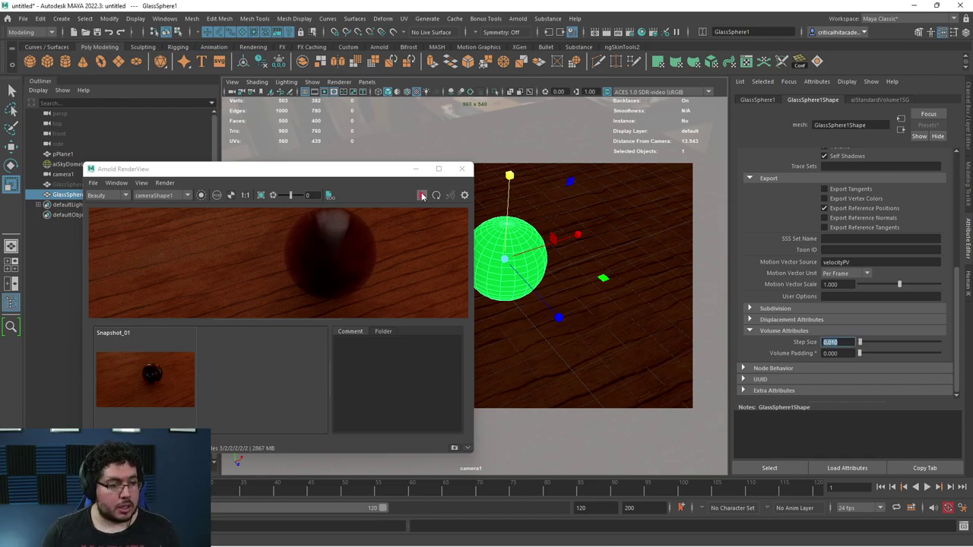
scroll(362, 240, "up", 2)
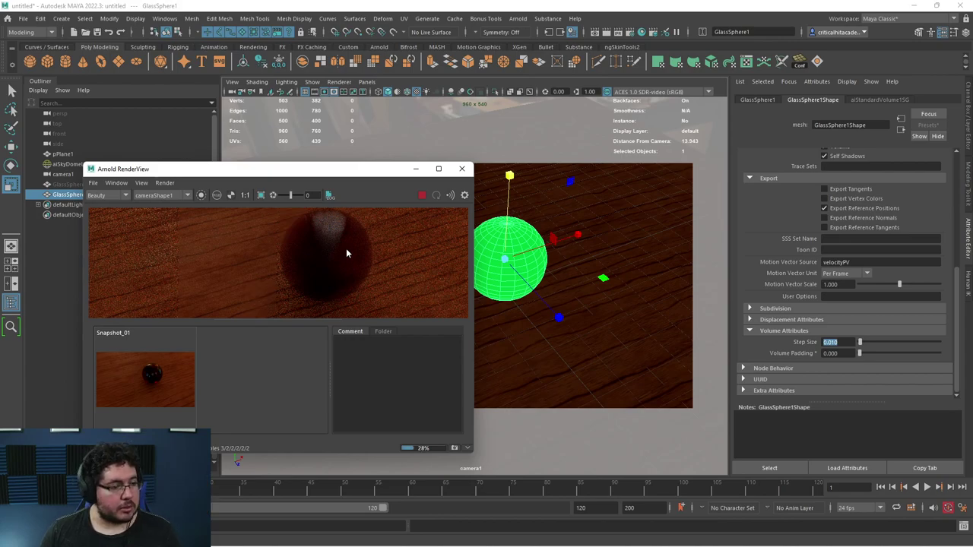
scroll(326, 250, "up", 2)
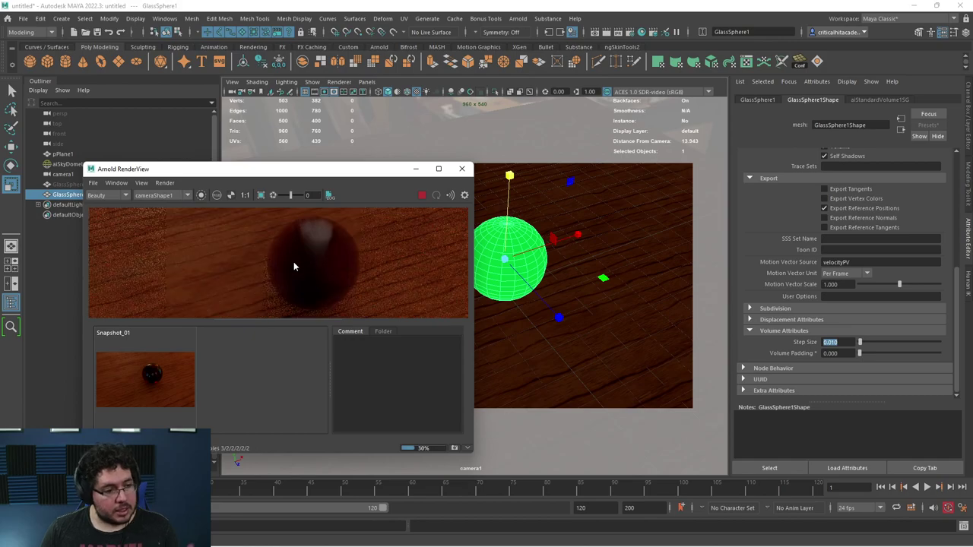
scroll(321, 262, "up", 1)
scroll(320, 262, "up", 1)
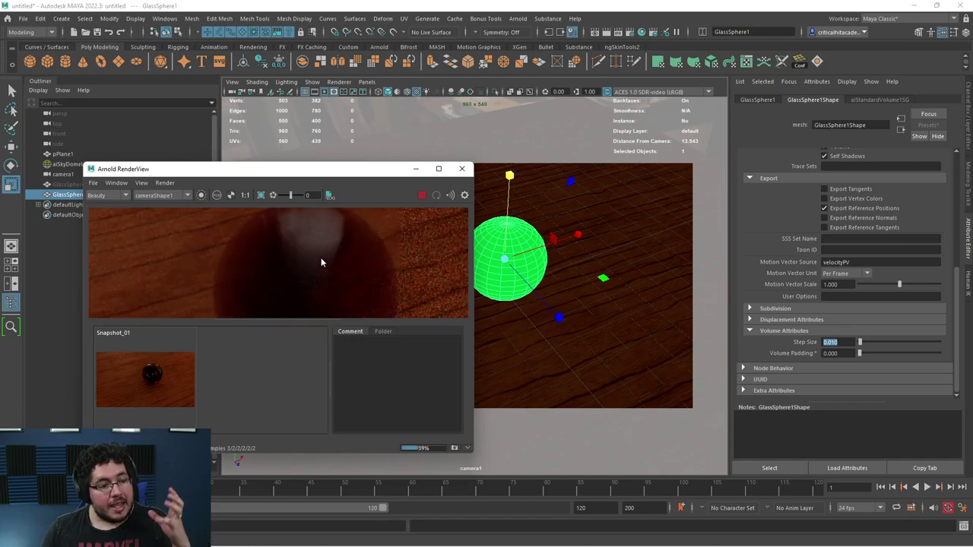
scroll(321, 262, "down", 3)
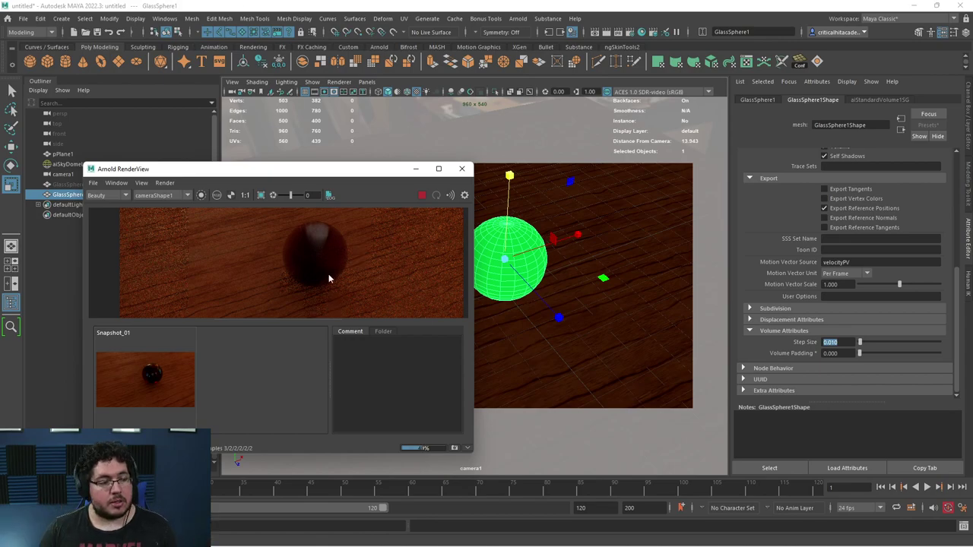
scroll(328, 278, "up", 2)
scroll(331, 258, "down", 1)
left_click(423, 196)
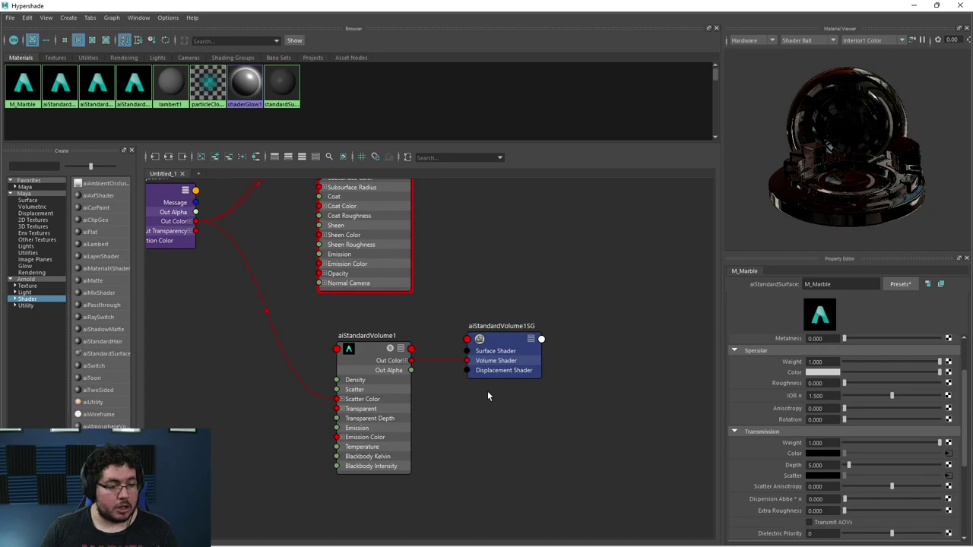
Load aiStandardVolume1's attributes, place the Hypershade beside the Arnold RenderView and start a render
left_click(389, 372)
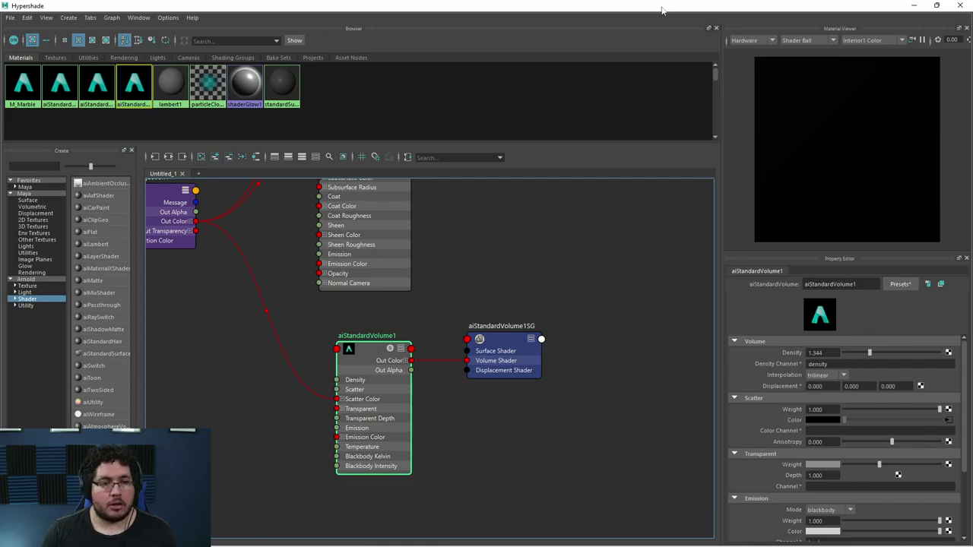
left_click_drag(661, 10, 690, 150)
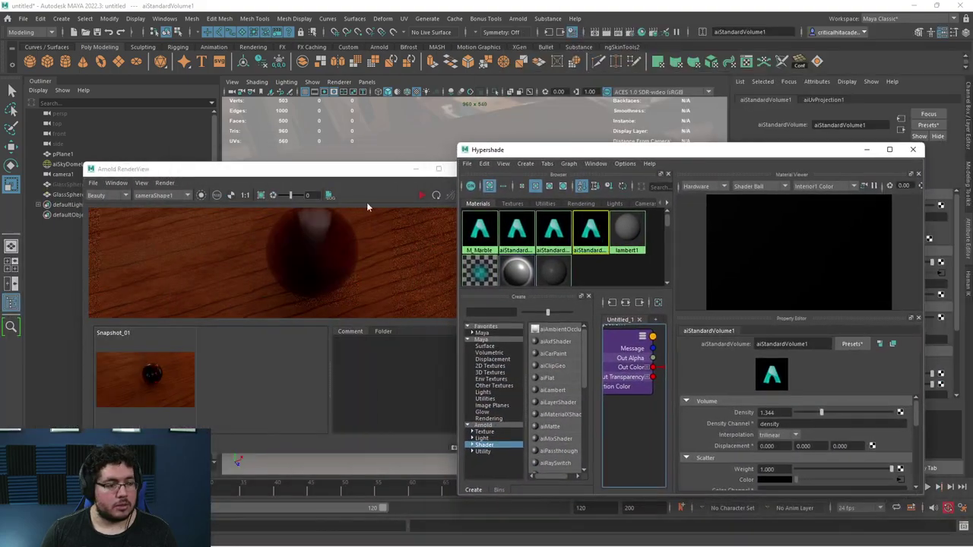
left_click_drag(358, 172, 339, 166)
left_click(402, 191)
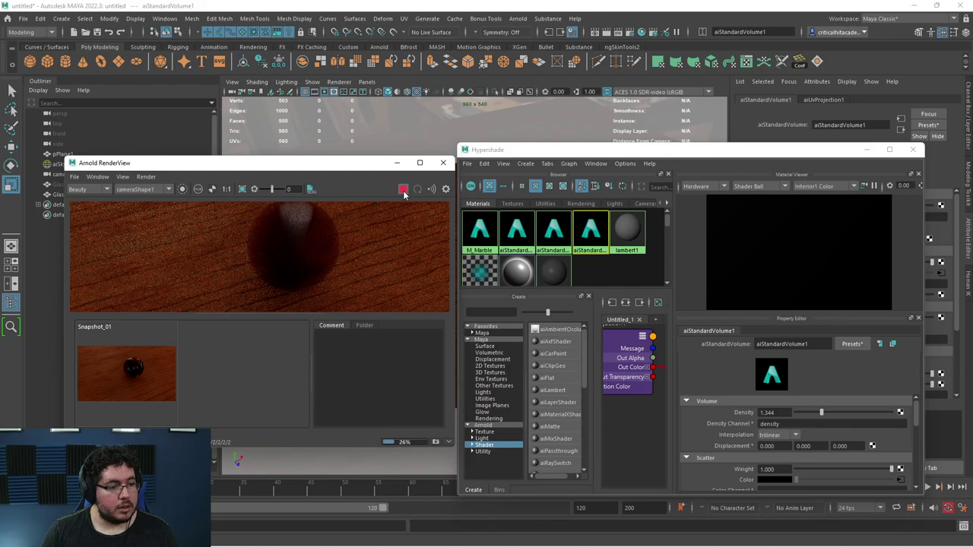
Try a scatter weight of 0.430 on aiStandardVolume1 in a render and return it to 1.000
left_click_drag(891, 469, 833, 470)
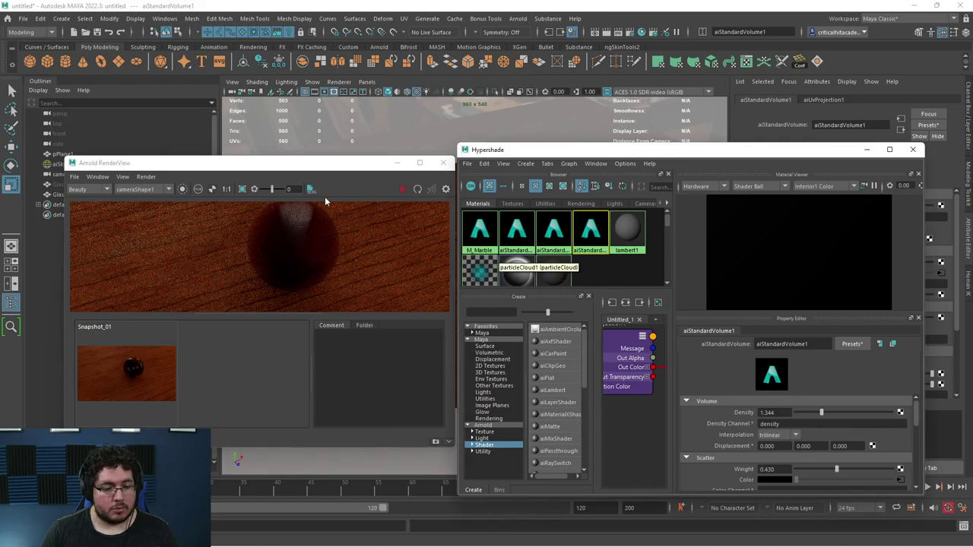
left_click(402, 189)
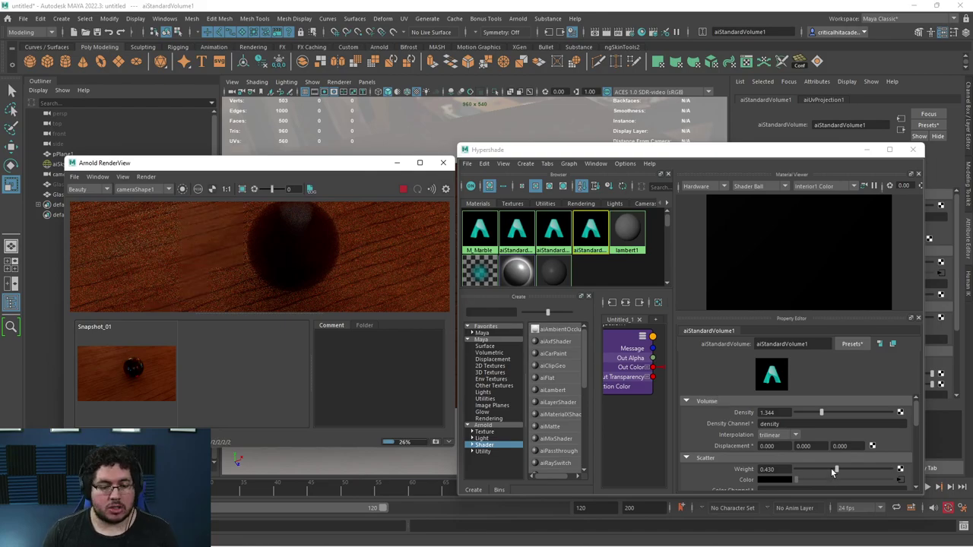
left_click_drag(837, 470, 894, 469)
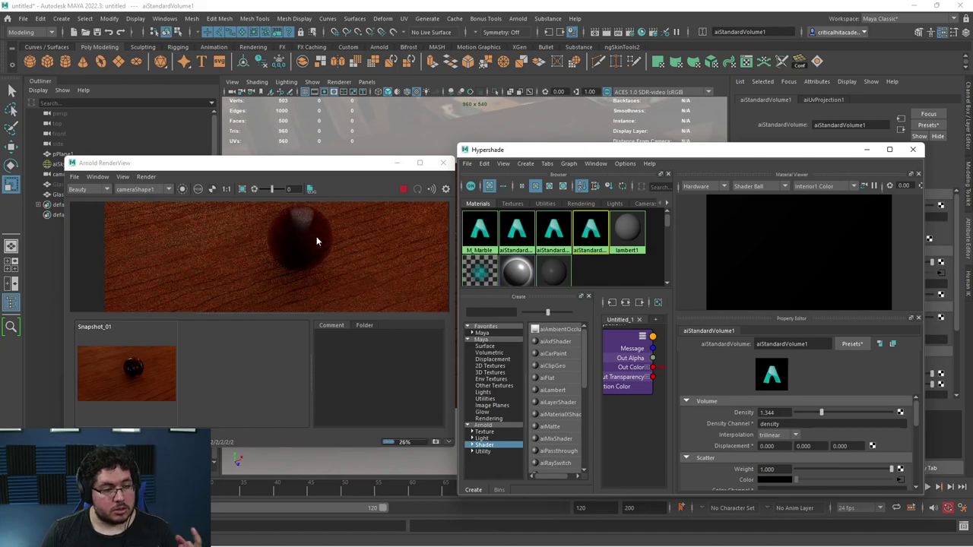
Raise aiStandardVolume1's transparent weight slightly and set its transparent depth to 2
scroll(747, 413, "down", 3)
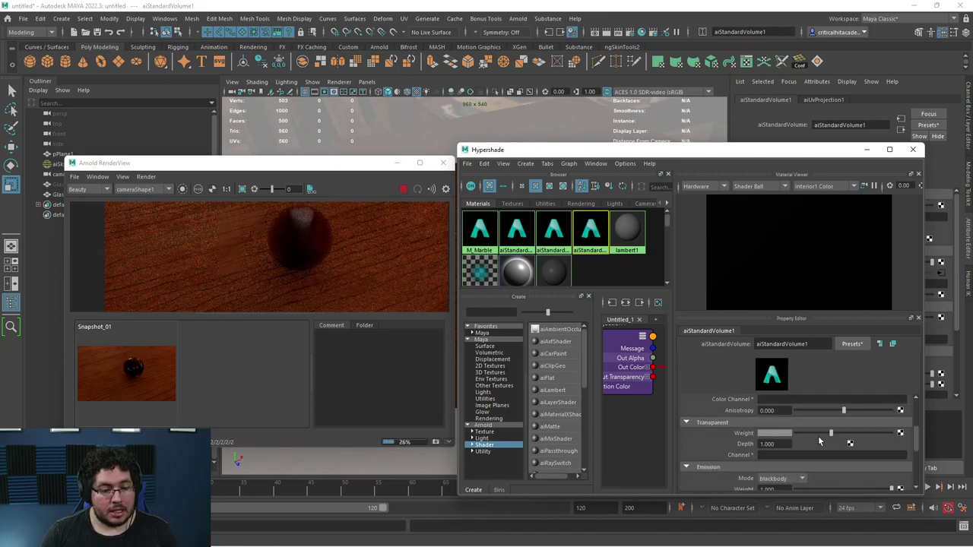
left_click_drag(832, 433, 727, 448)
type("2")
key("Return")
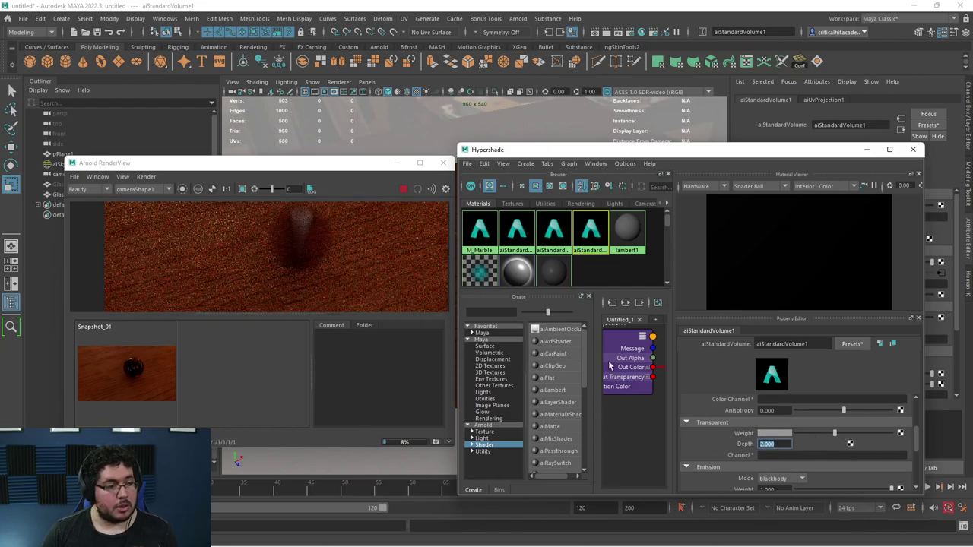
Examine the inner volume up close in the render and stop the render
scroll(233, 246, "up", 2)
middle_click_drag(365, 254, 304, 264)
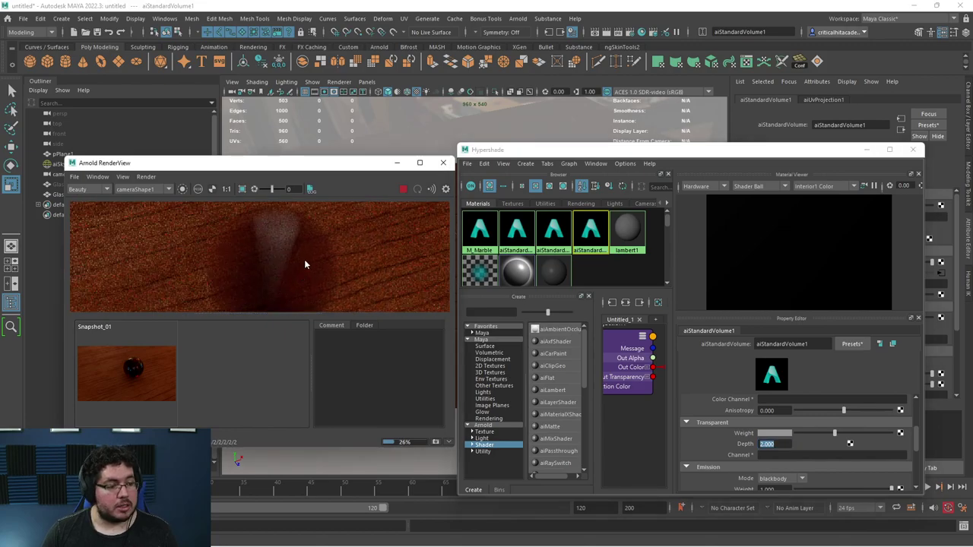
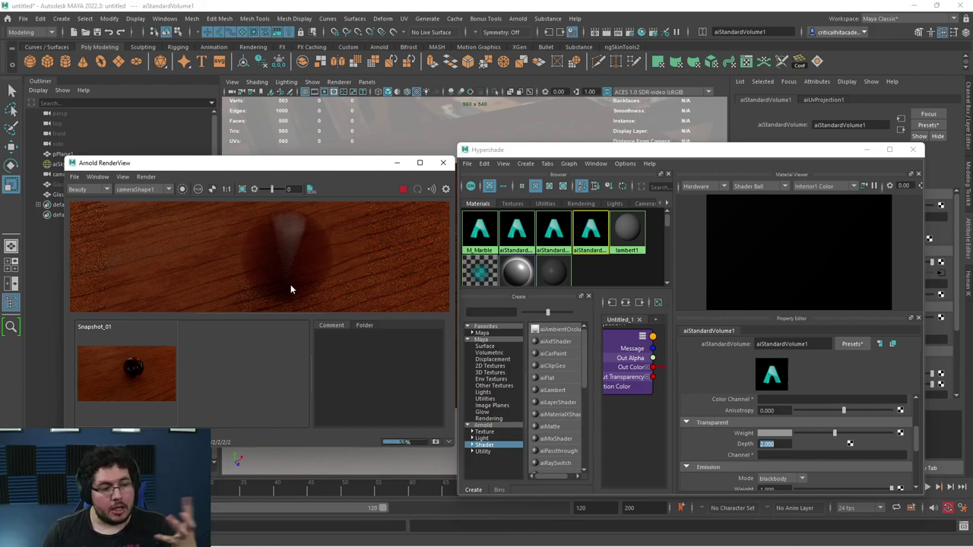
left_click(403, 189)
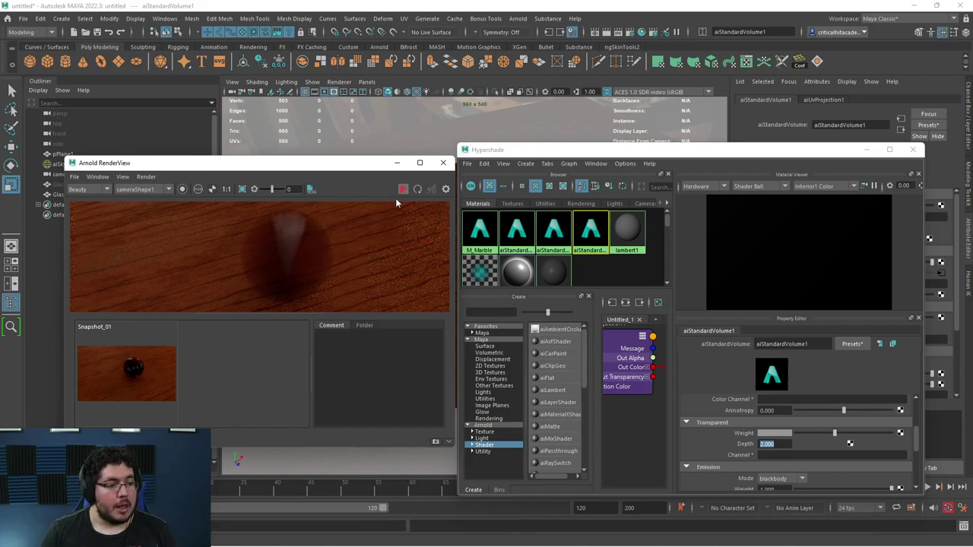
Unhide the outer GlassSphere and start a new render of the marble
left_click_drag(290, 164, 360, 240)
left_click(92, 184)
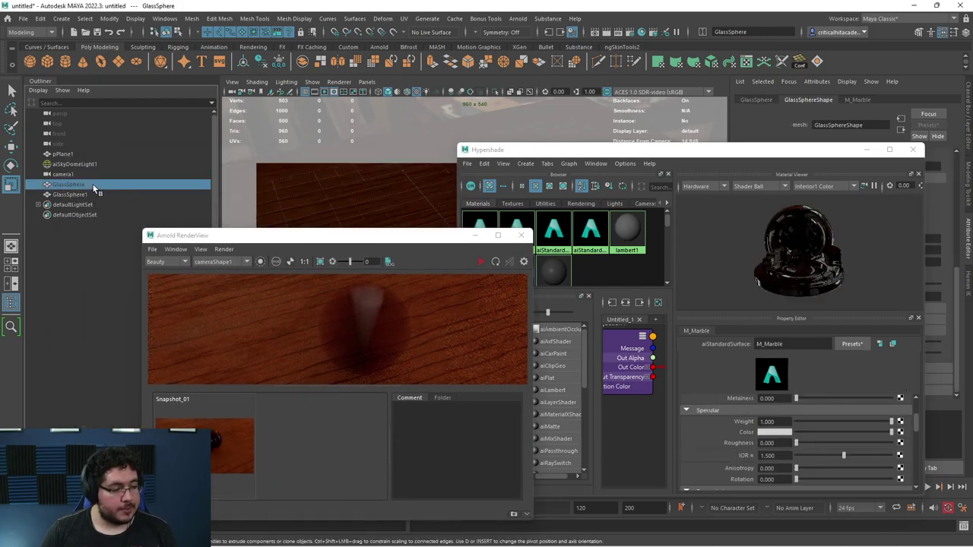
left_click(480, 262)
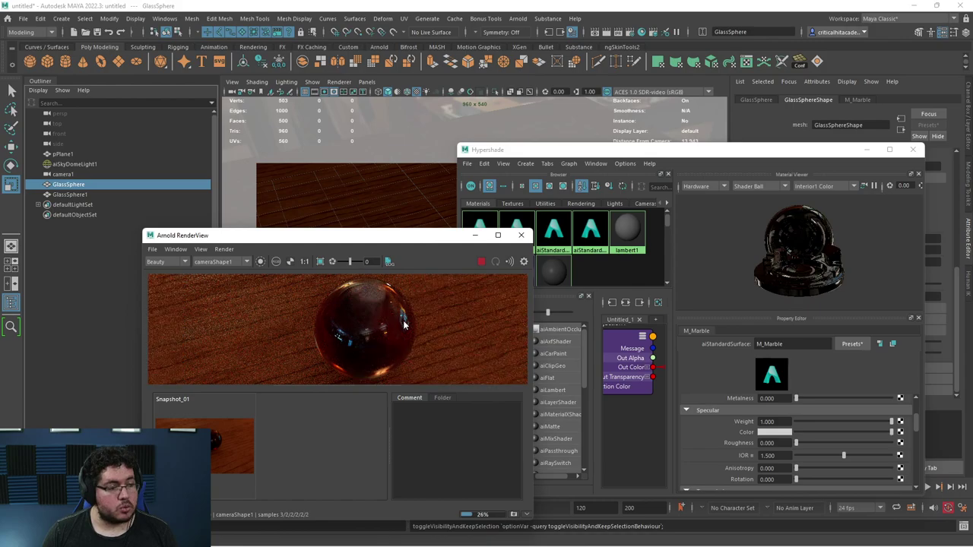
Examine the glass marble in the render up close and from afar, reposition the Arnold RenderView and stop the render
scroll(404, 325, "up", 3)
scroll(407, 338, "down", 4)
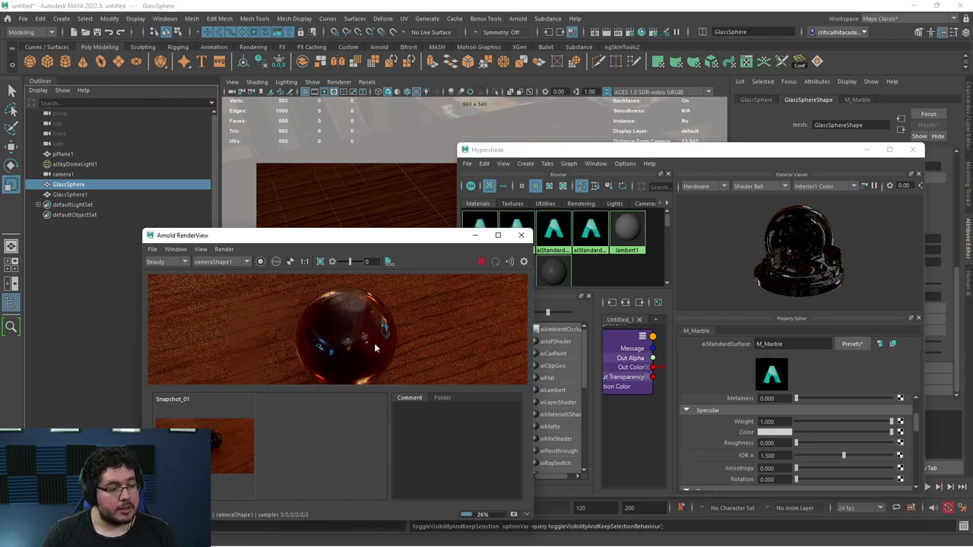
scroll(374, 343, "down", 1)
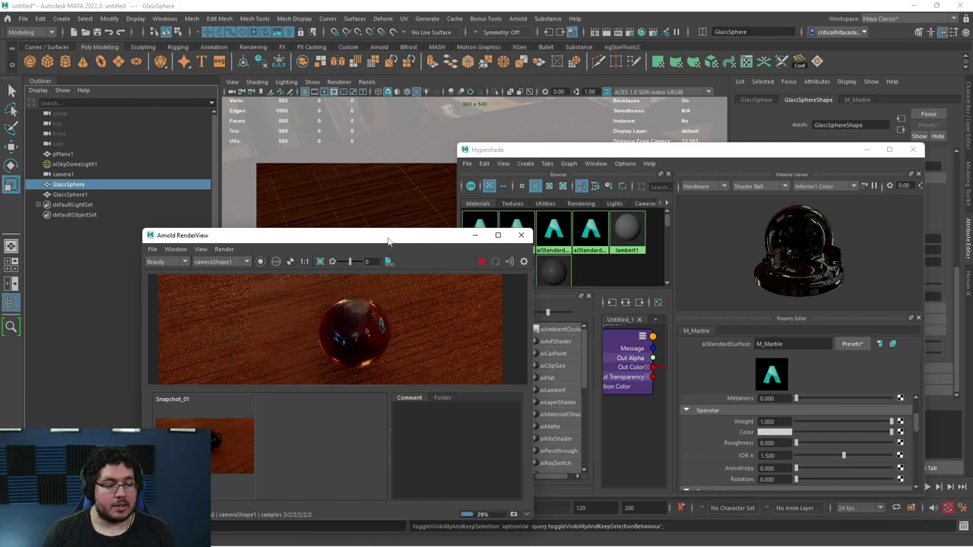
left_click_drag(339, 234, 251, 170)
scroll(269, 271, "up", 3)
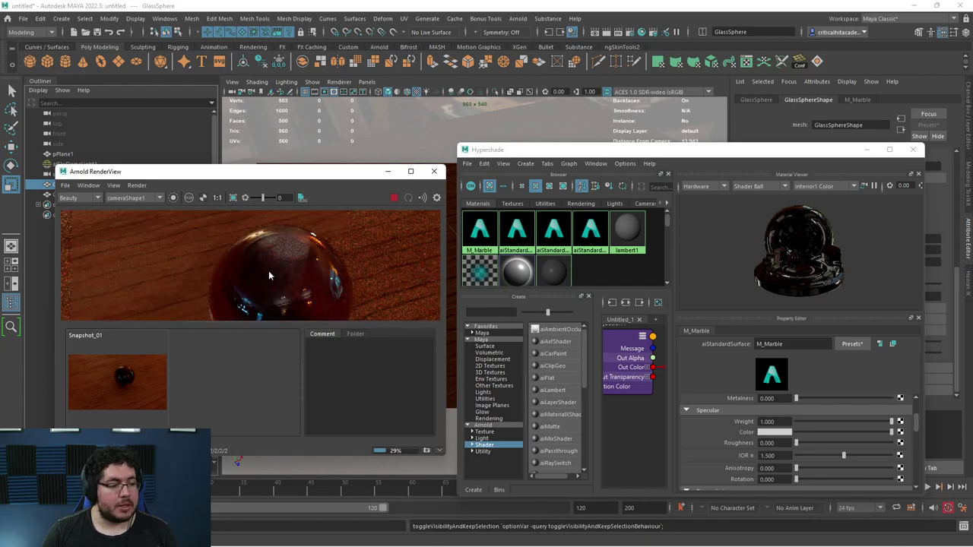
middle_click_drag(260, 240, 287, 203)
scroll(287, 228, "down", 3)
left_click(393, 199)
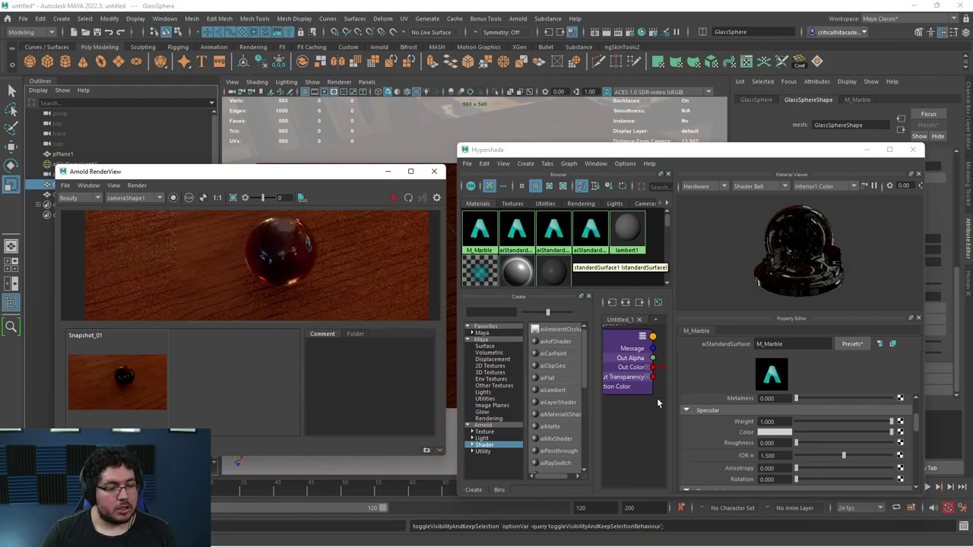
Replace the 2k_mars.jpg image of the file8 texture node with 1.jpg from the Mrbles folder
left_click(644, 380)
scroll(645, 380, "down", 4)
left_click(632, 376)
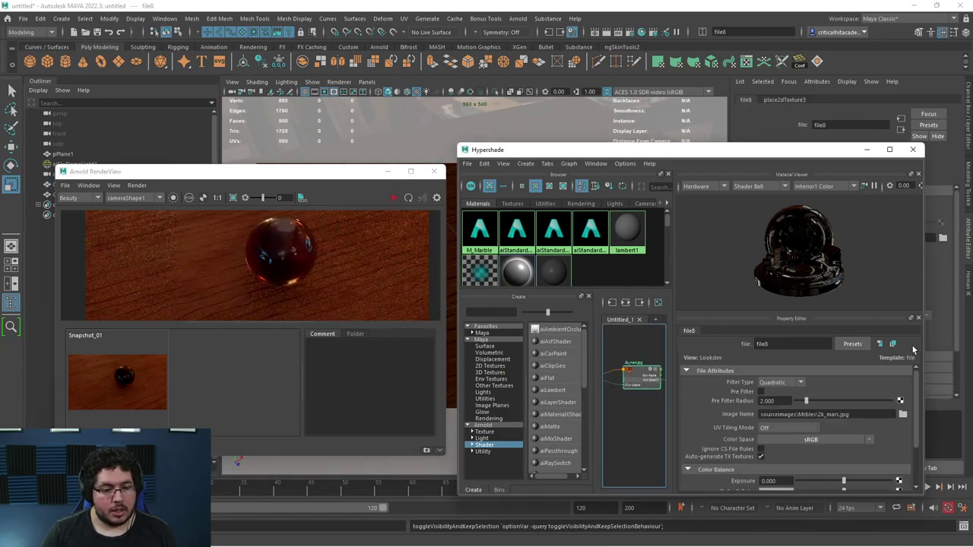
left_click(900, 414)
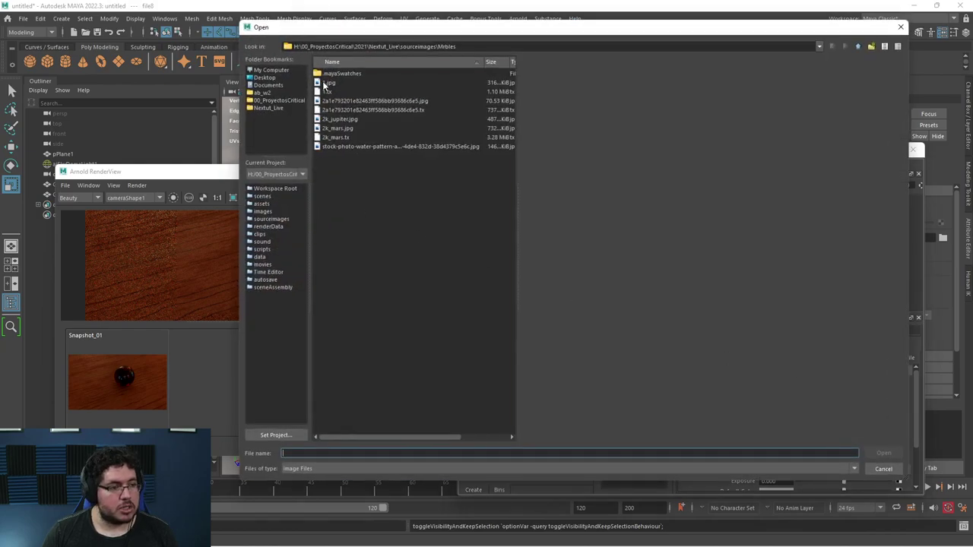
left_click(327, 83)
left_click(882, 453)
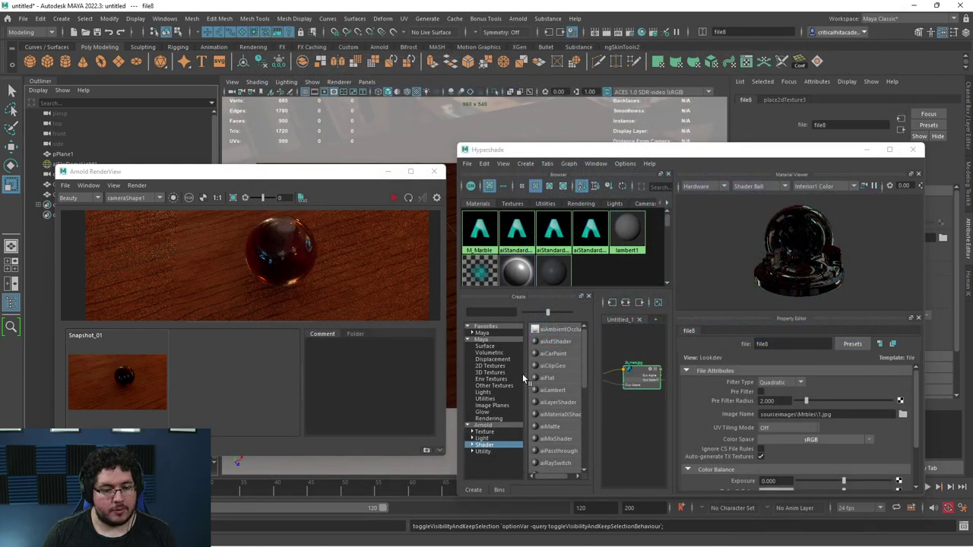
Render the marble with the 1.jpg texture and examine its interior
left_click(393, 198)
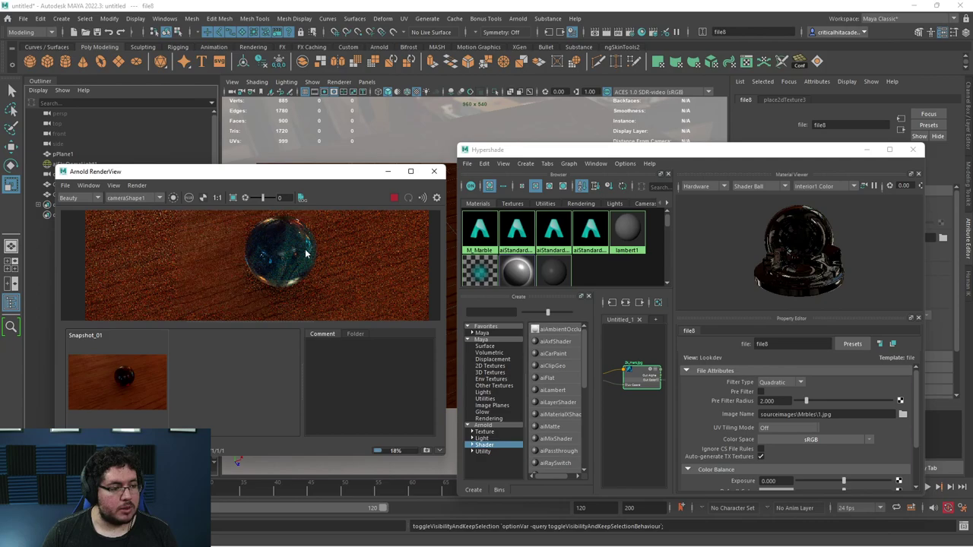
middle_click_drag(305, 254, 335, 249)
scroll(339, 243, "down", 2)
Widen the Hypershade and select the aiStandardVolume1 node in the graph to load its attributes
scroll(627, 389, "down", 3)
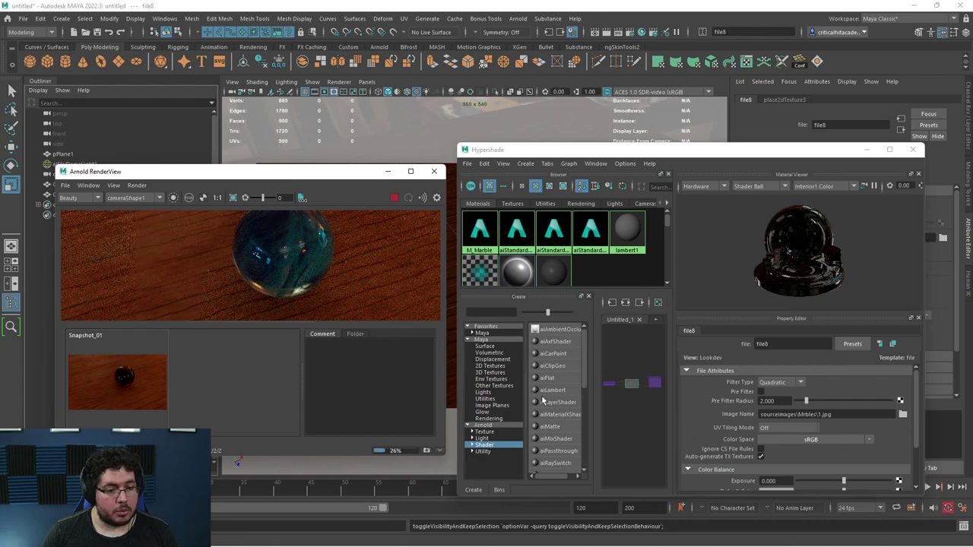
middle_click_drag(611, 404, 537, 405, "alt")
scroll(641, 408, "down", 3)
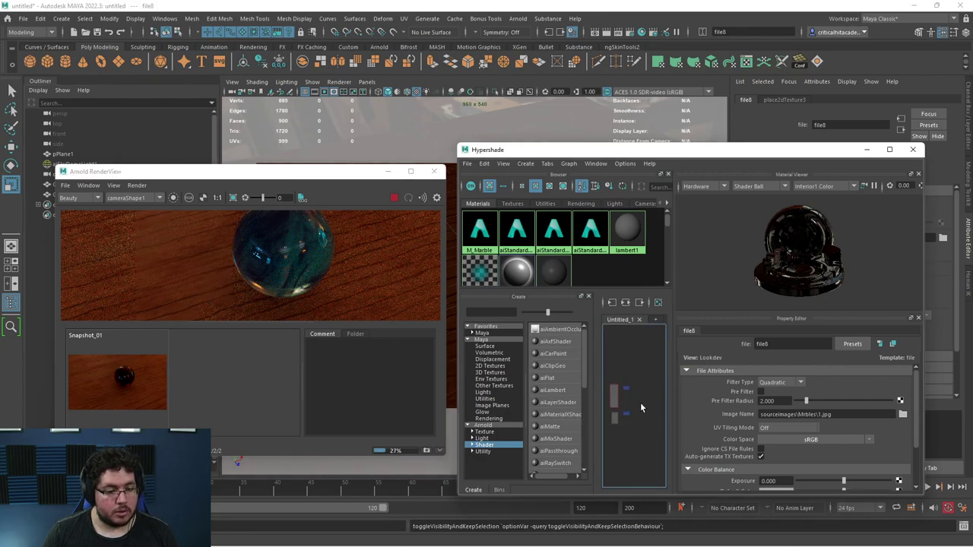
key("f")
scroll(644, 420, "up", 5)
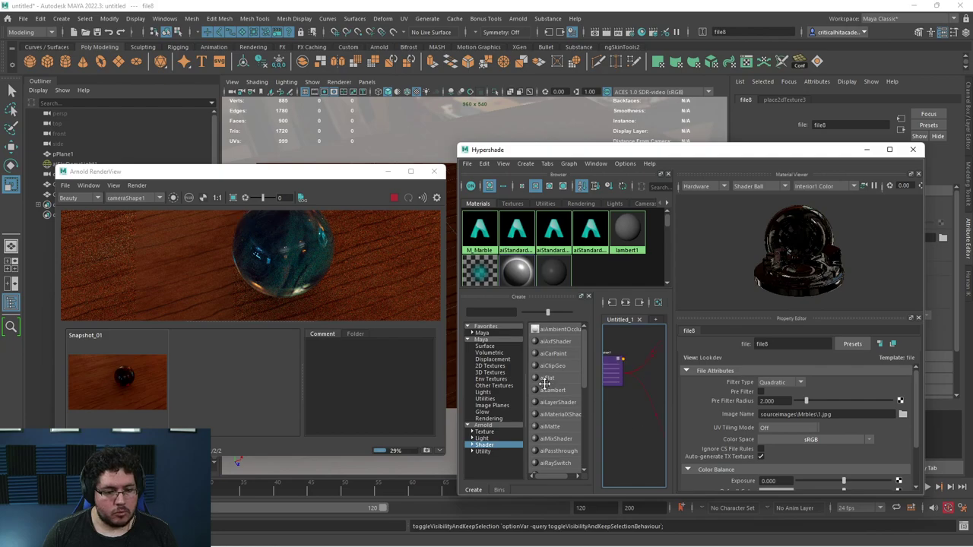
left_click_drag(455, 352, 325, 352)
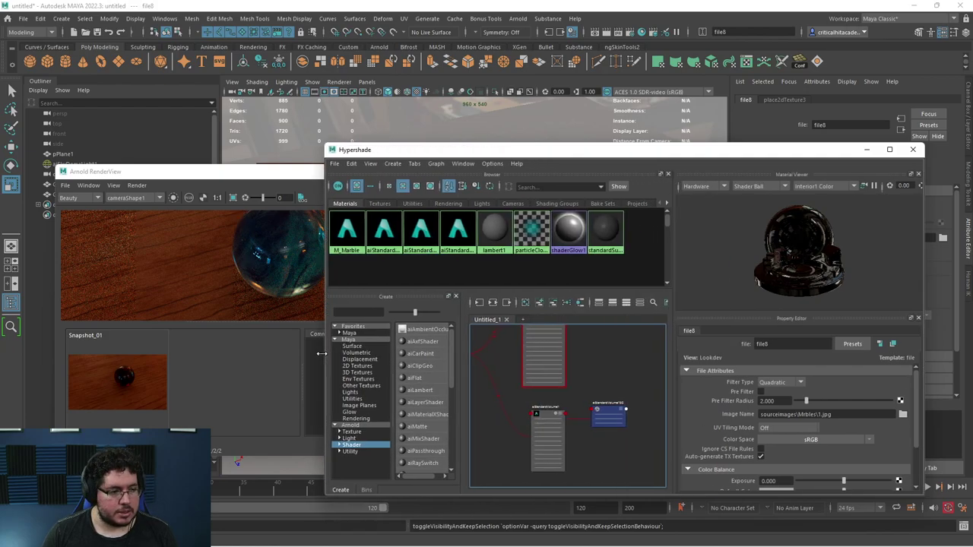
scroll(615, 397, "up", 3)
left_click_drag(600, 389, 595, 384)
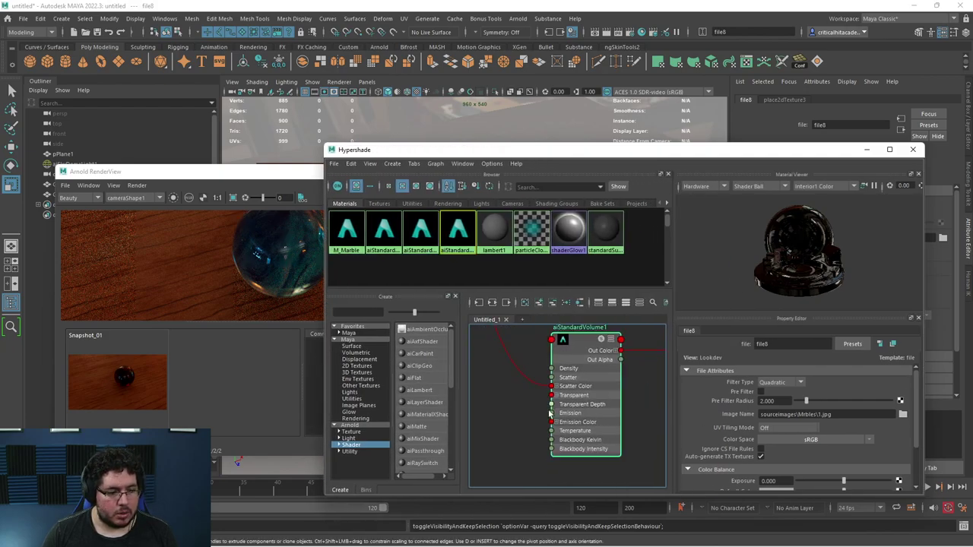
Try a near-black transparent weight on aiStandardVolume1, raise it to near white and examine the marble in the render
left_click_drag(817, 435, 801, 431)
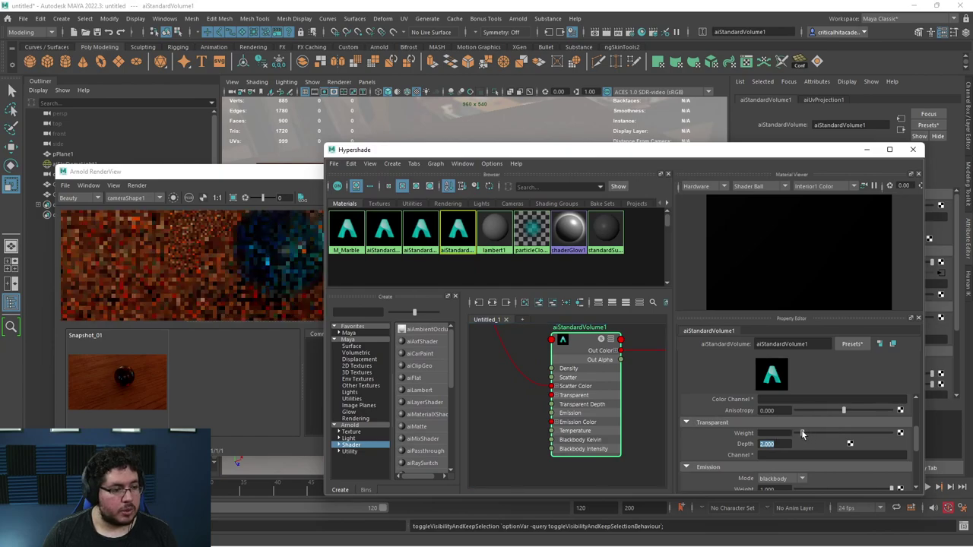
left_click(259, 291)
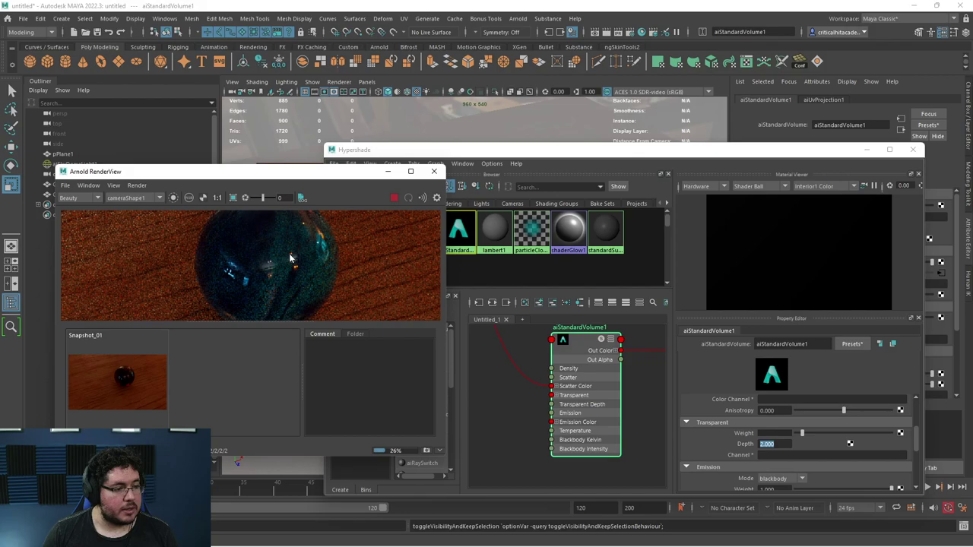
left_click_drag(875, 433, 885, 432)
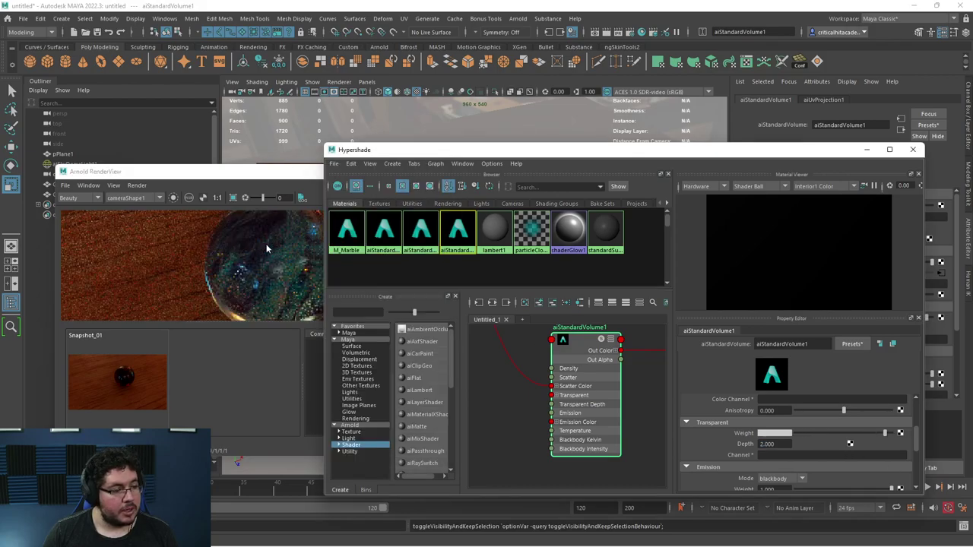
left_click(224, 263)
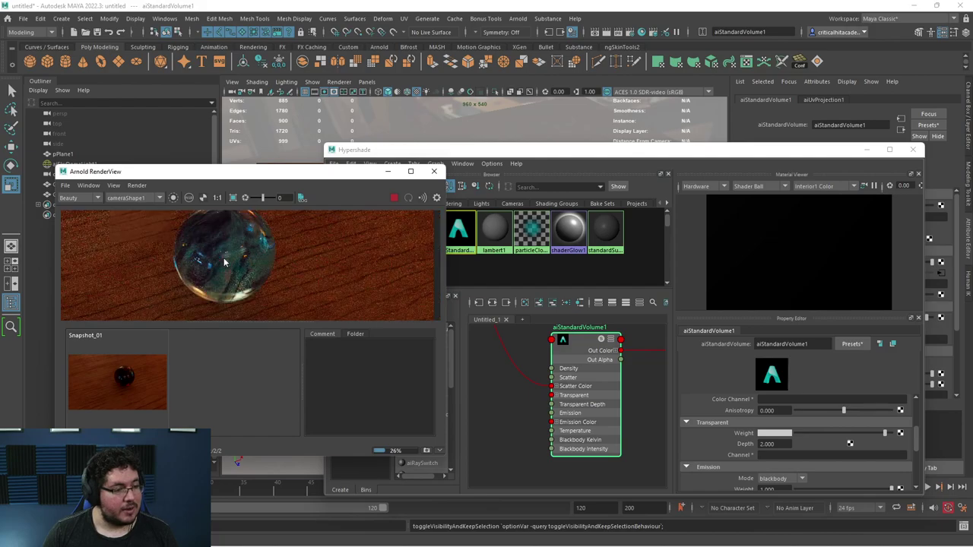
scroll(279, 290, "up", 2)
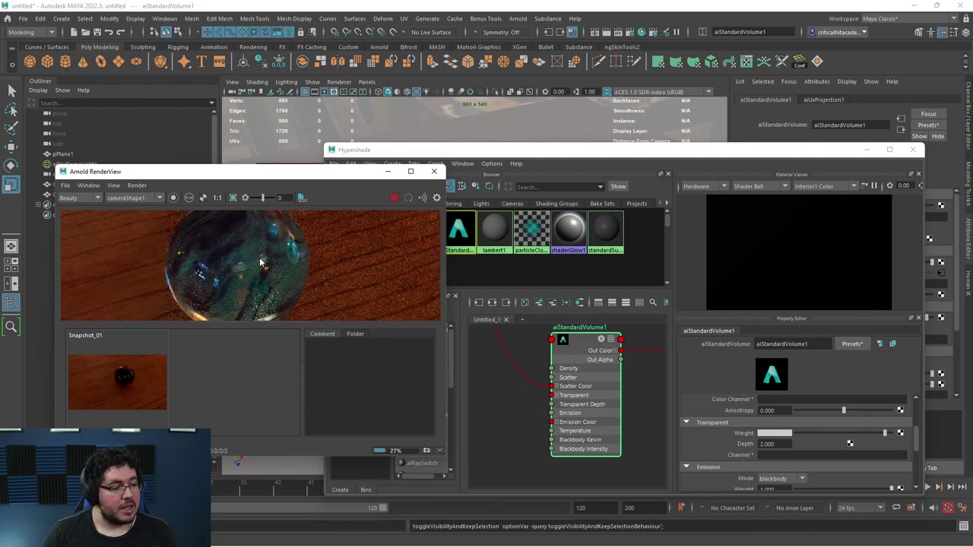
Set aiStandardVolume1's transparent depth to 5
left_click_drag(791, 444, 725, 446)
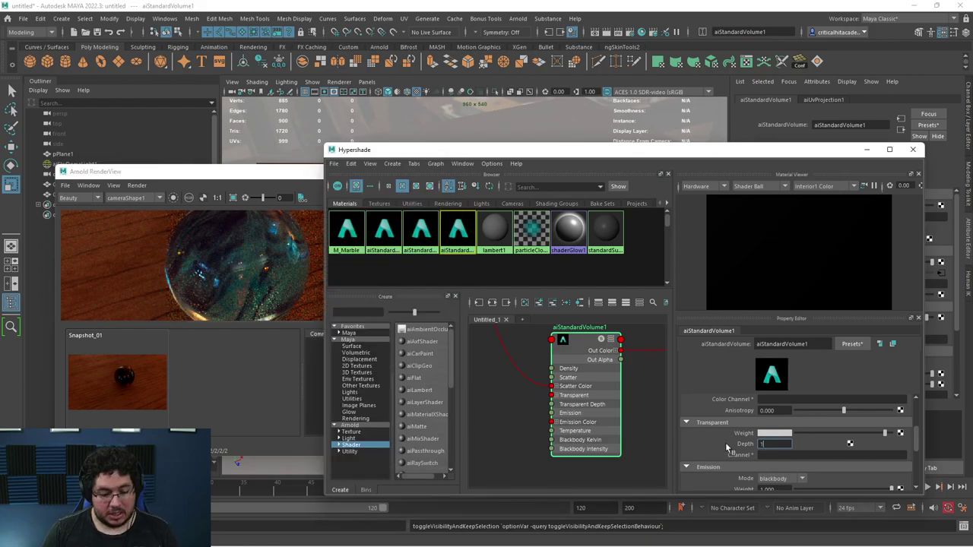
type("1")
key("Return")
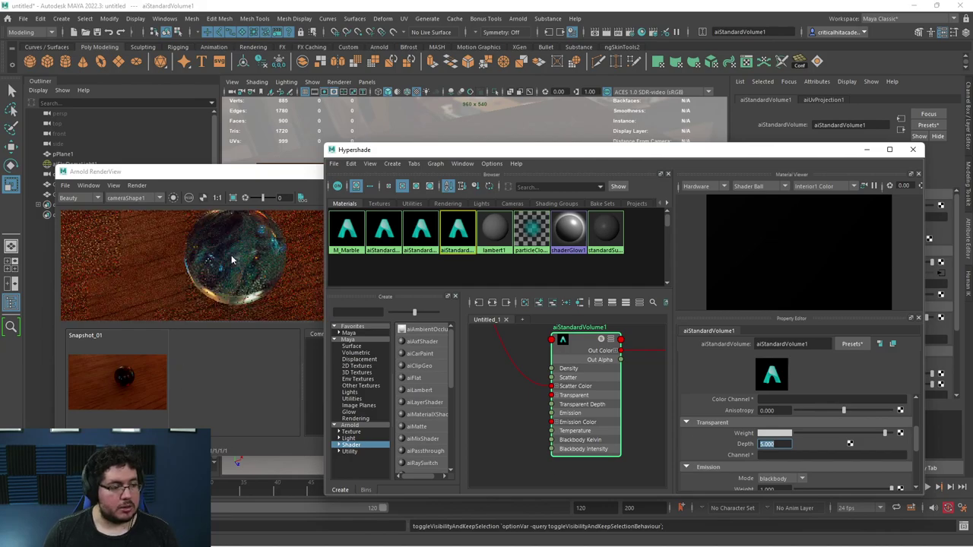
Try a scatter weight of 0.059 on aiStandardVolume1, set it to 0.312 and examine the marble in the render
scroll(760, 445, "up", 1)
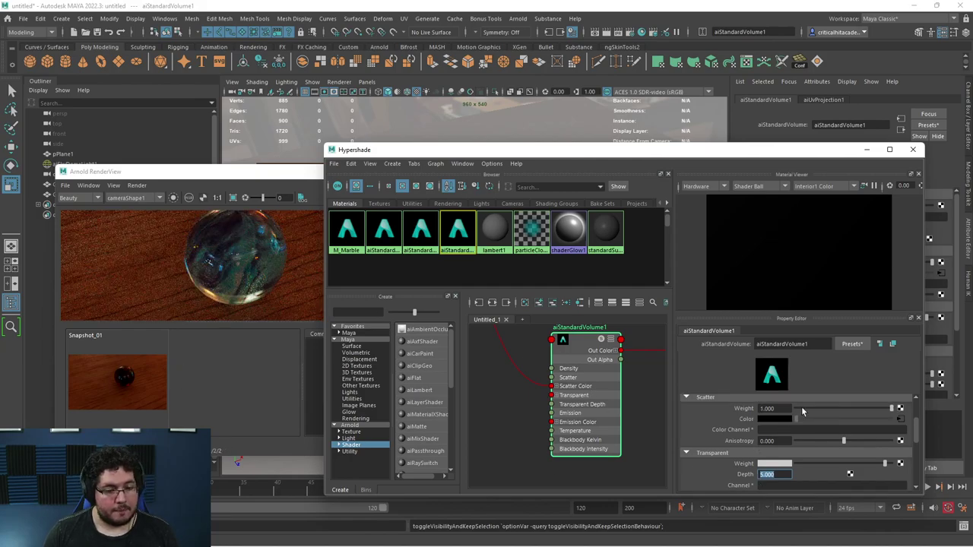
left_click(801, 409)
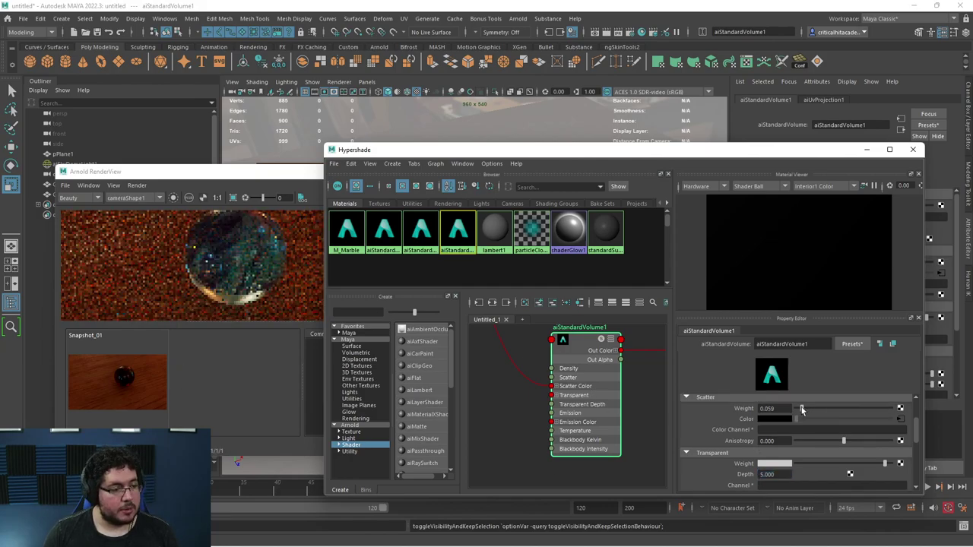
left_click_drag(801, 407, 825, 409)
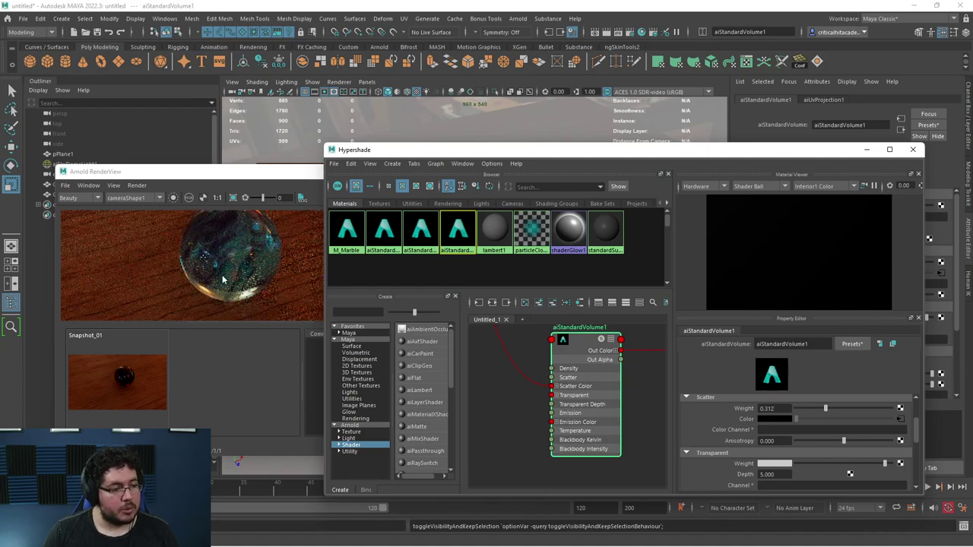
scroll(222, 280, "down", 2)
scroll(222, 279, "up", 1)
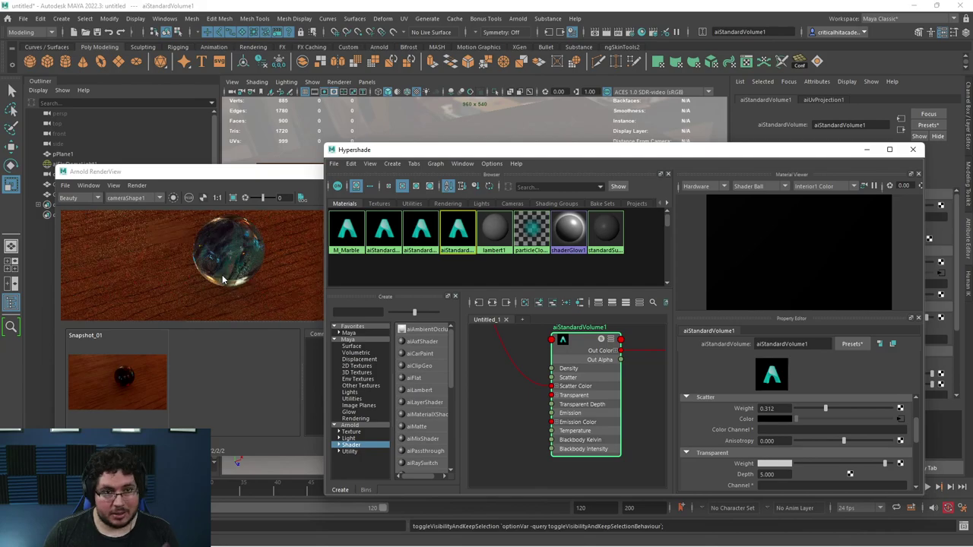
scroll(217, 270, "up", 1)
scroll(218, 270, "down", 1)
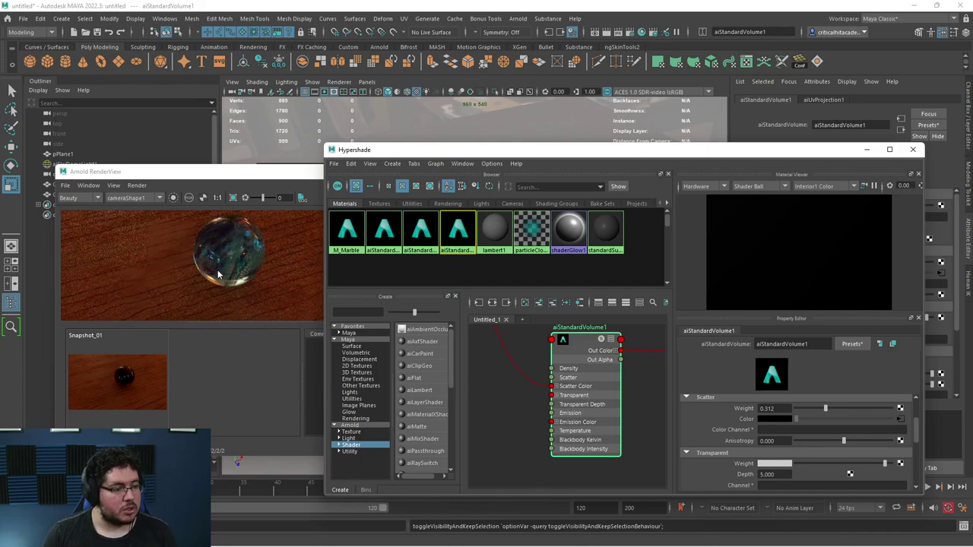
Minimize the Hypershade, stop the render and minimize the Arnold RenderView
left_click(866, 150)
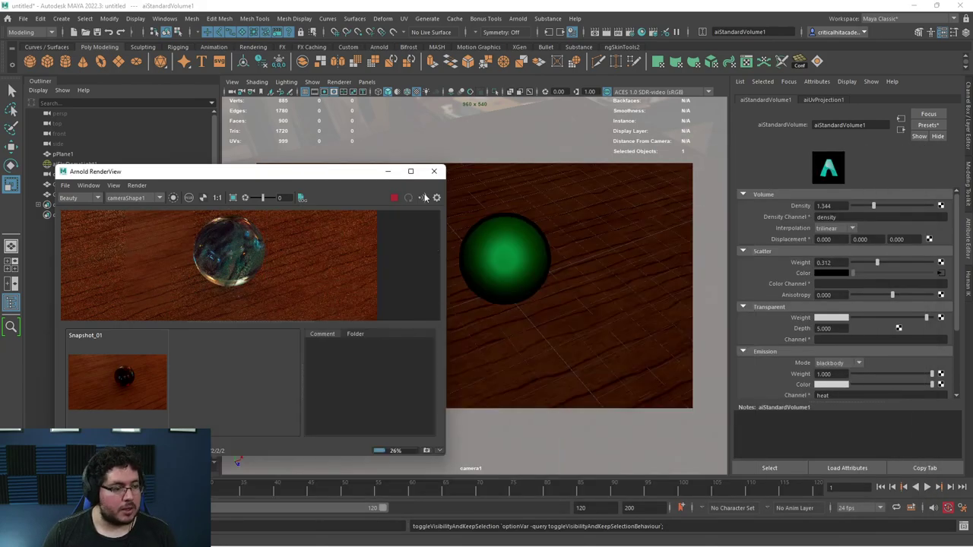
left_click(393, 197)
left_click(388, 171)
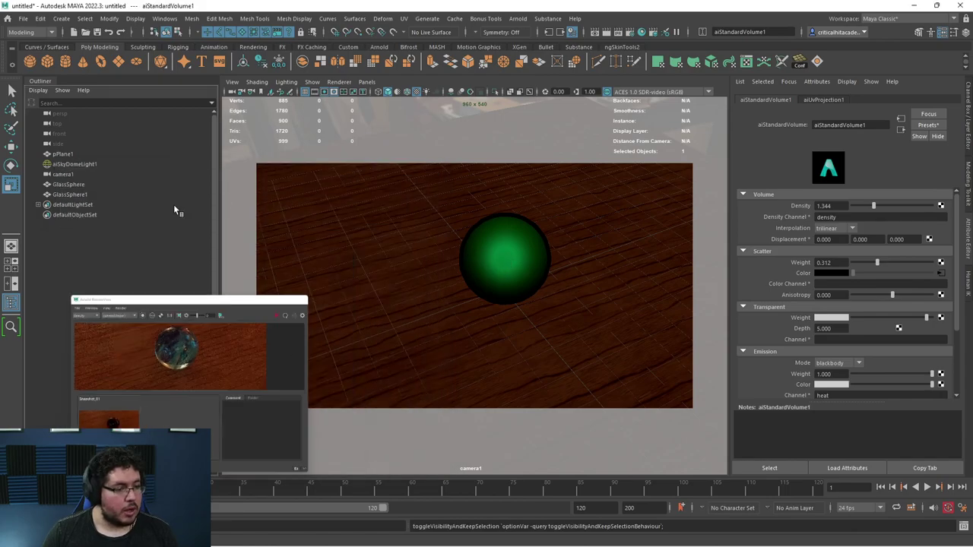
Group GlassSphere and GlassSphere1 into a single marble and centre the group's pivot on the spheres
left_click_drag(70, 185, 79, 197)
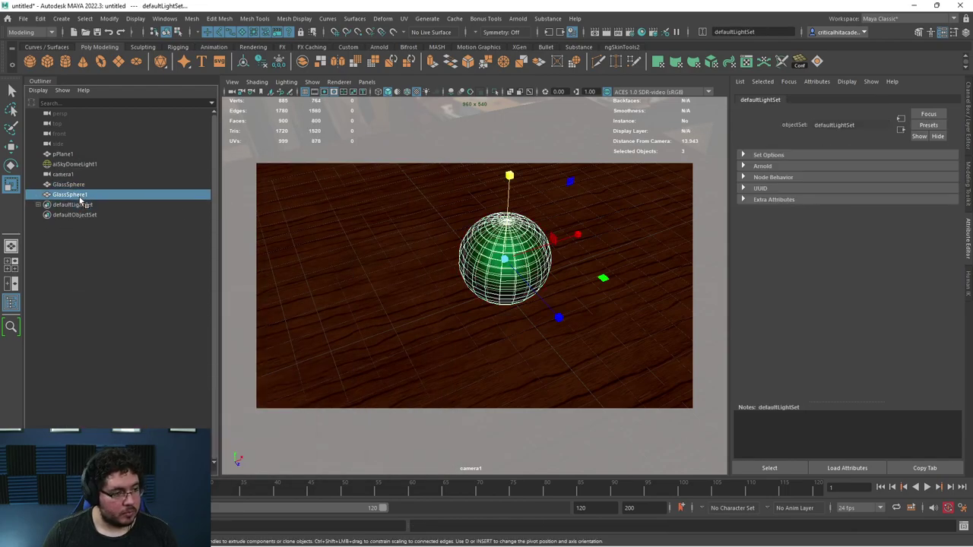
key("ctrl+g")
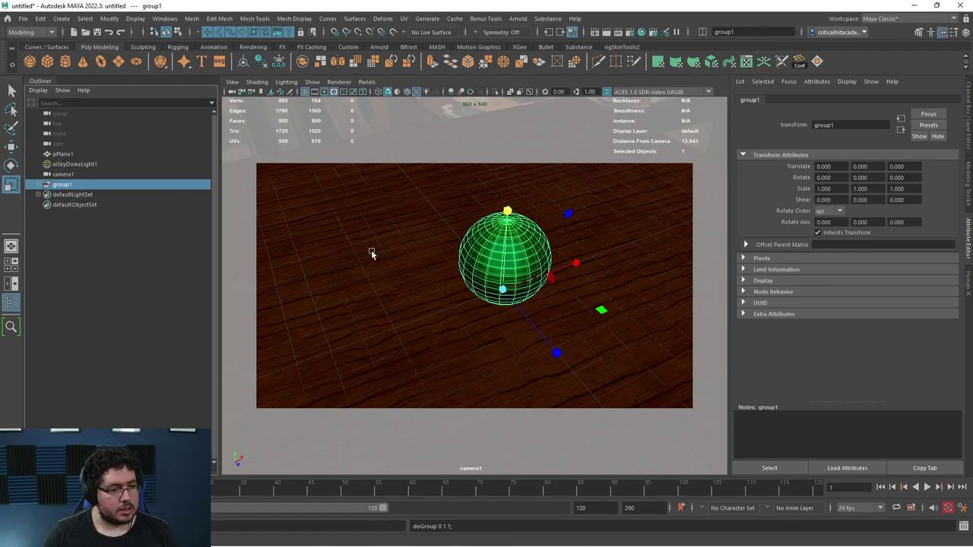
key("w")
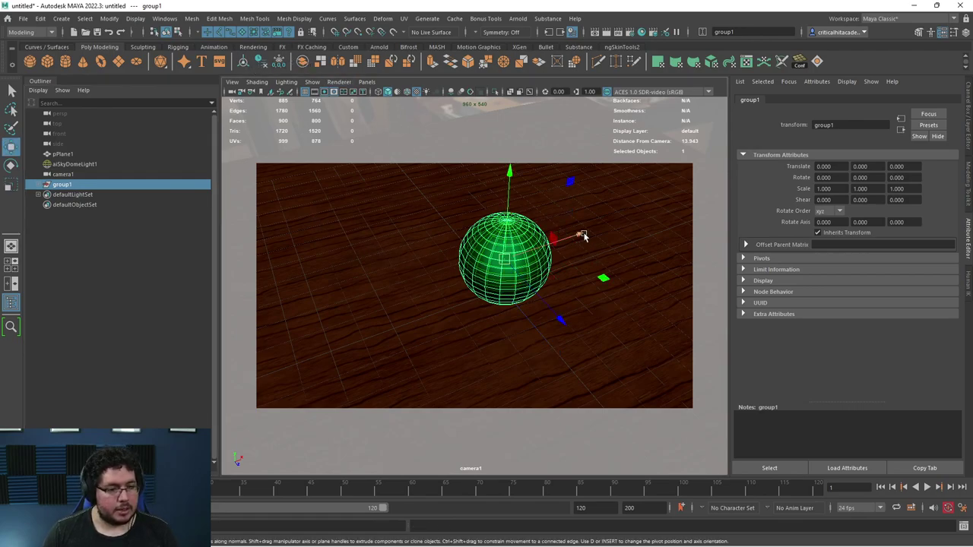
Duplicate the marble group three times and slide the copies across the wooden plane into a tight cluster around the original
key("ctrl+d")
left_click_drag(553, 245, 495, 260)
key("ctrl+d")
left_click_drag(459, 365, 499, 418)
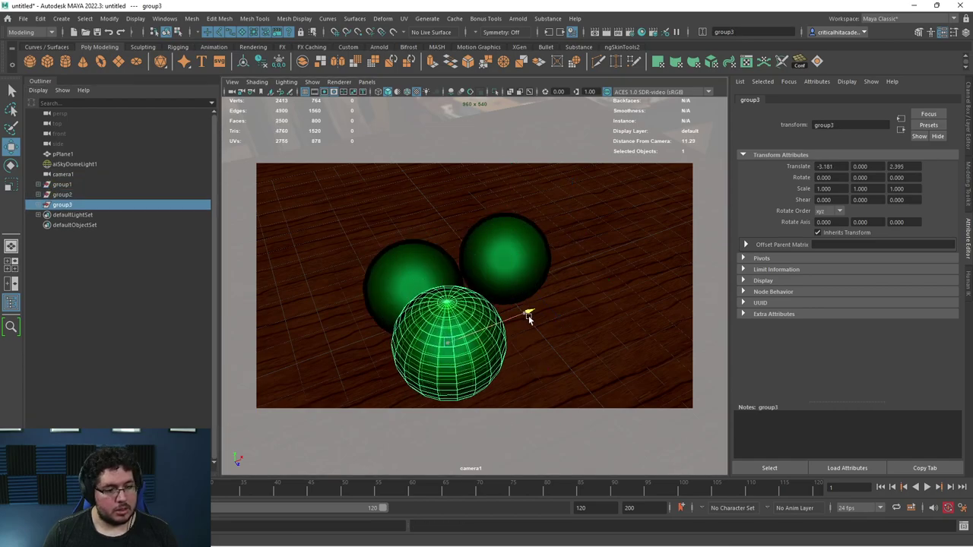
key("ctrl+d")
left_click_drag(555, 304, 696, 241)
Duplicate four more marbles and spread them on the plane behind, beside and in front of the cluster, some partly outside the camera frame
key("ctrl+d")
left_click_drag(683, 292, 451, 198)
key("ctrl+d")
left_click_drag(438, 251, 417, 224)
key("ctrl+d")
middle_click_drag(349, 239, 355, 248)
key("ctrl+z")
left_click_drag(467, 166, 350, 194)
key("ctrl+d")
left_click_drag(259, 266, 347, 422)
left_click_drag(386, 378, 787, 491)
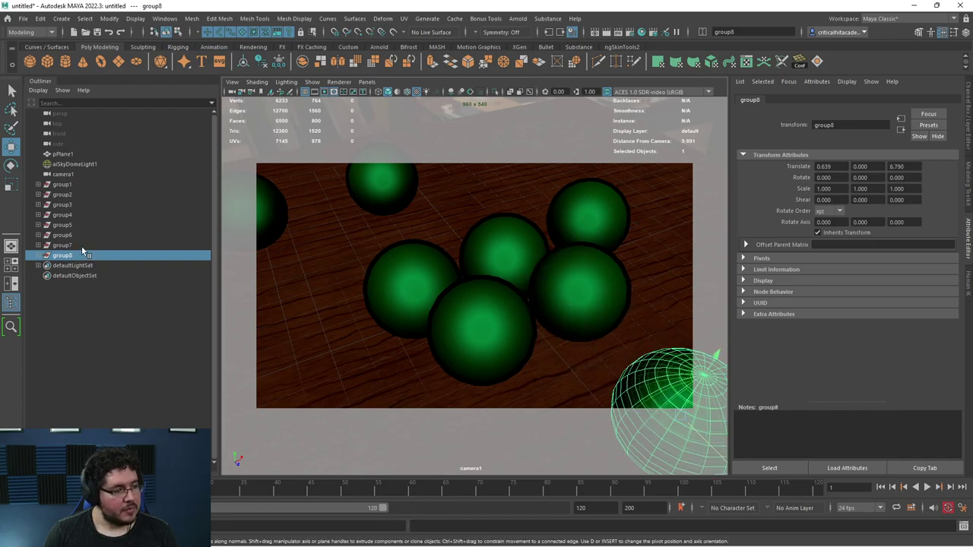
Rotate group2, group4 and group6 together, turning group2 and group6 to about 120, 27 and 101 degrees
left_click(64, 195)
left_click(62, 244, "shift")
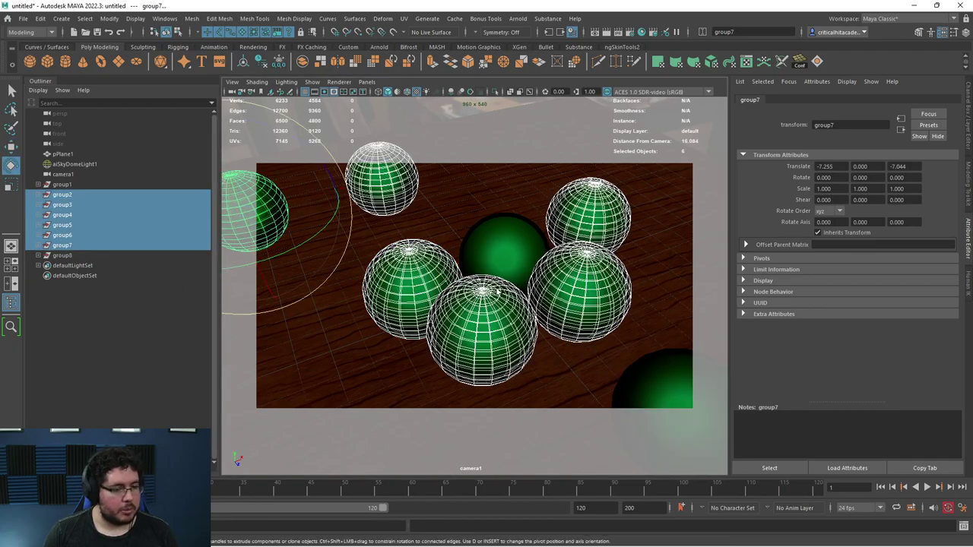
left_click(62, 215)
left_click(74, 235, "ctrl")
left_click(74, 194, "ctrl")
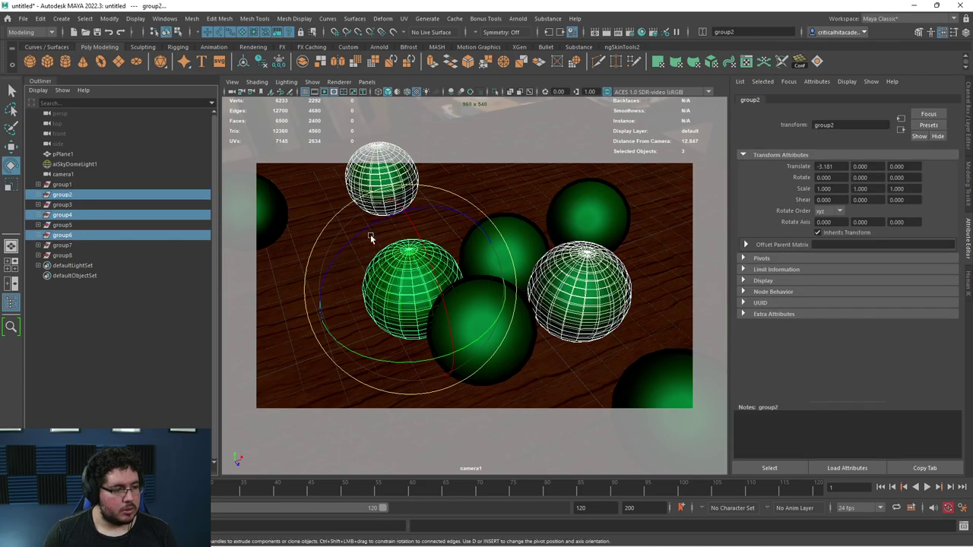
left_click_drag(387, 244, 229, 270)
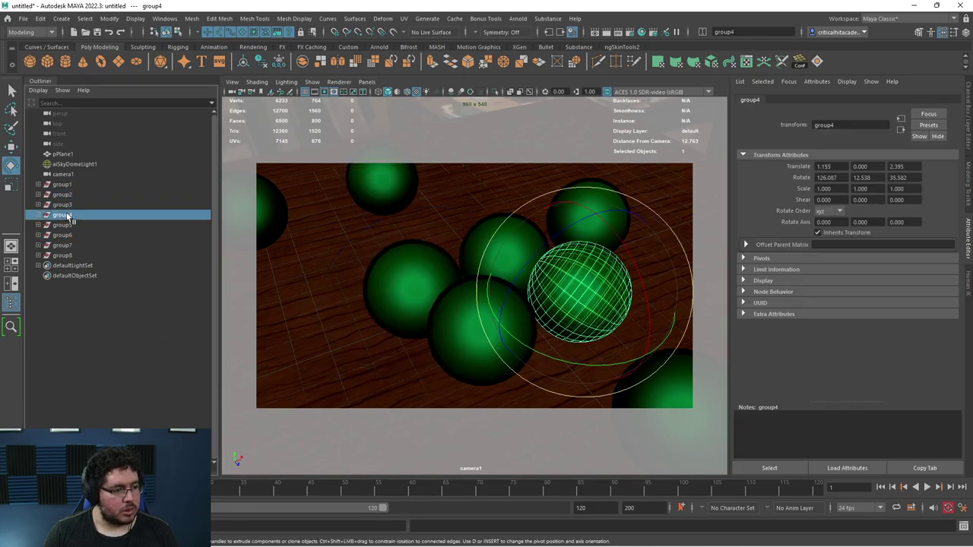
Rotate group4 and group8 together, and give group5 and group3 their own free rotations
left_click(82, 256, "ctrl")
left_click_drag(658, 357, 649, 380)
left_click(72, 227)
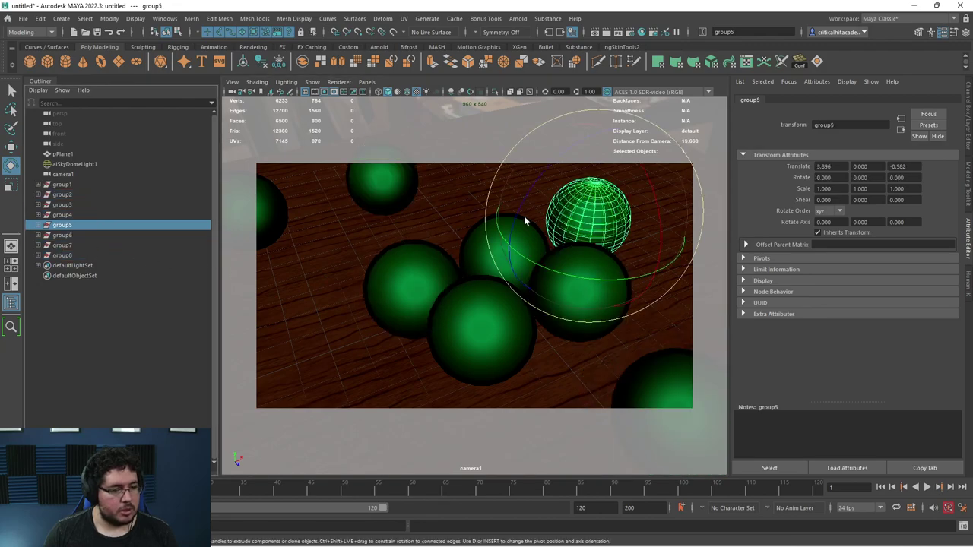
left_click_drag(524, 221, 331, 297)
left_click(114, 204)
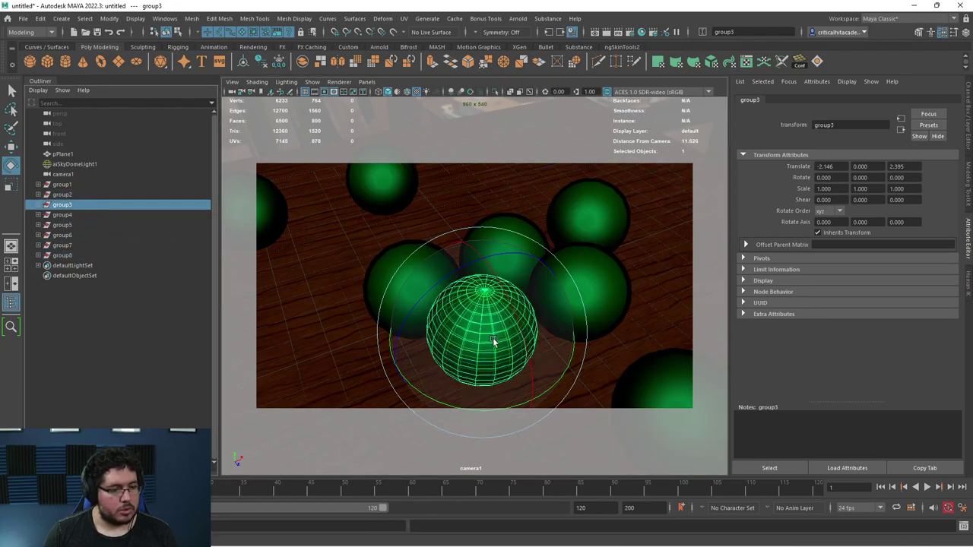
left_click_drag(493, 342, 433, 293)
Check the orientation of group6, group2 and group8, and rotate group7 to about 105, 59 and 6 degrees
left_click(114, 235)
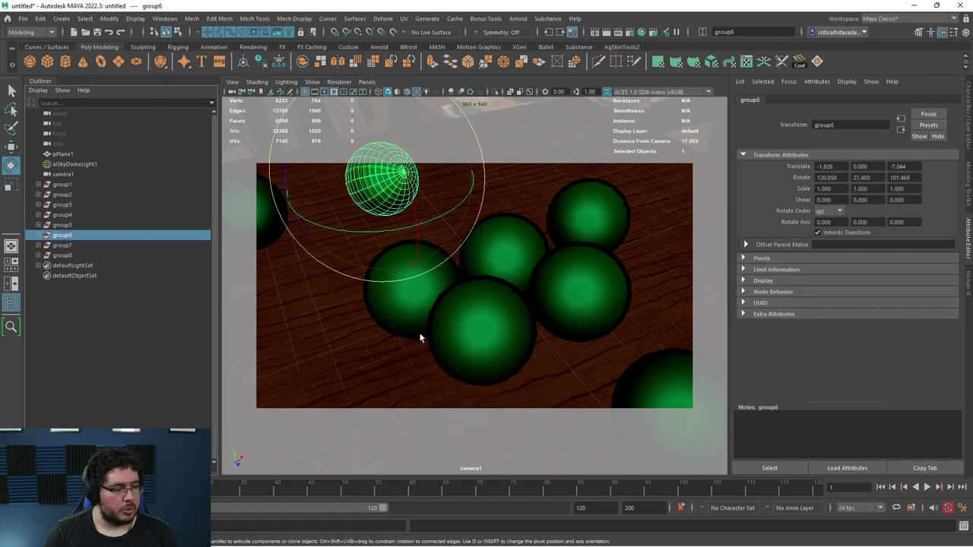
left_click(70, 196)
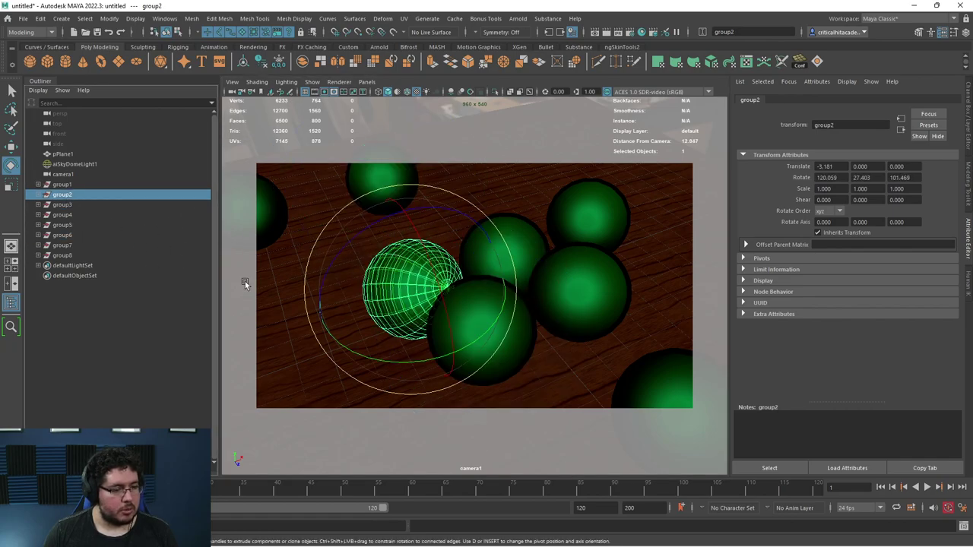
left_click(76, 245)
left_click(79, 255)
left_click(76, 245)
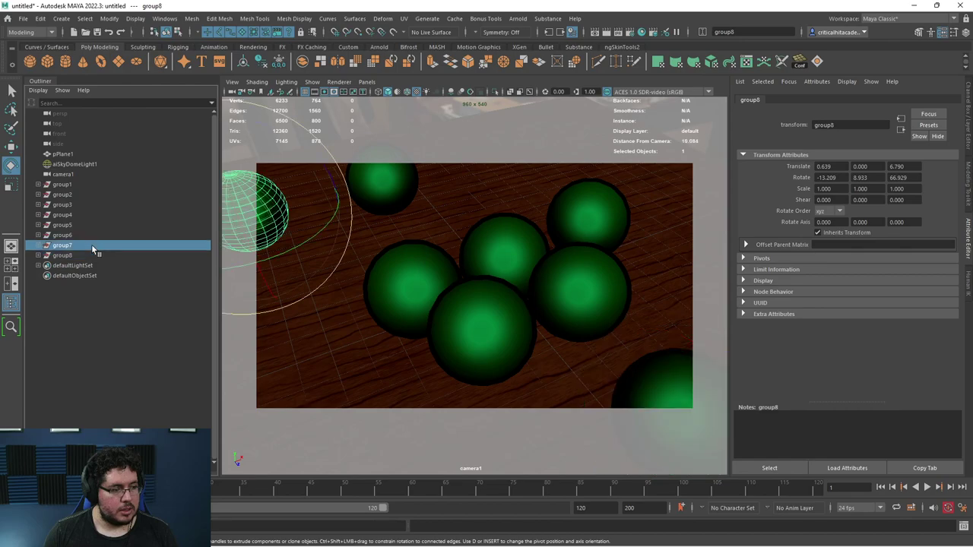
left_click_drag(306, 271, 328, 244)
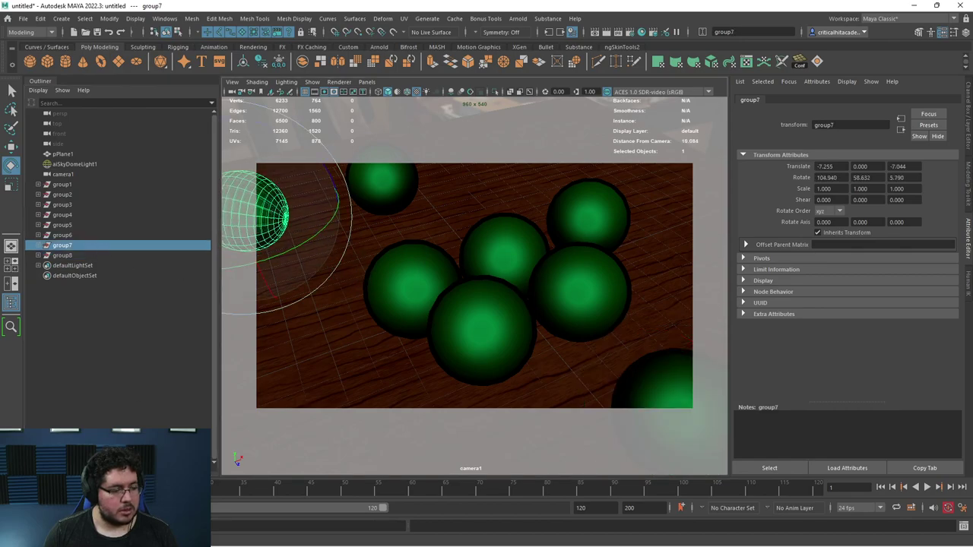
Render the marble arrangement in the Arnold RenderView, examine the clustered marbles up close, then stop the render and minimize the window
left_click(175, 538)
scroll(270, 235, "down", 1)
left_click(394, 198)
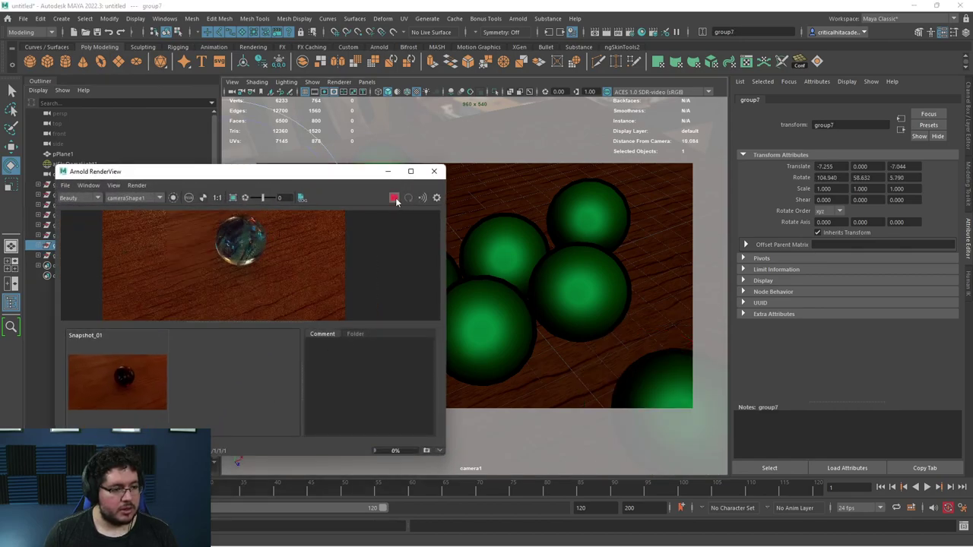
scroll(290, 232, "down", 2)
scroll(281, 234, "up", 2)
middle_click_drag(255, 251, 287, 287)
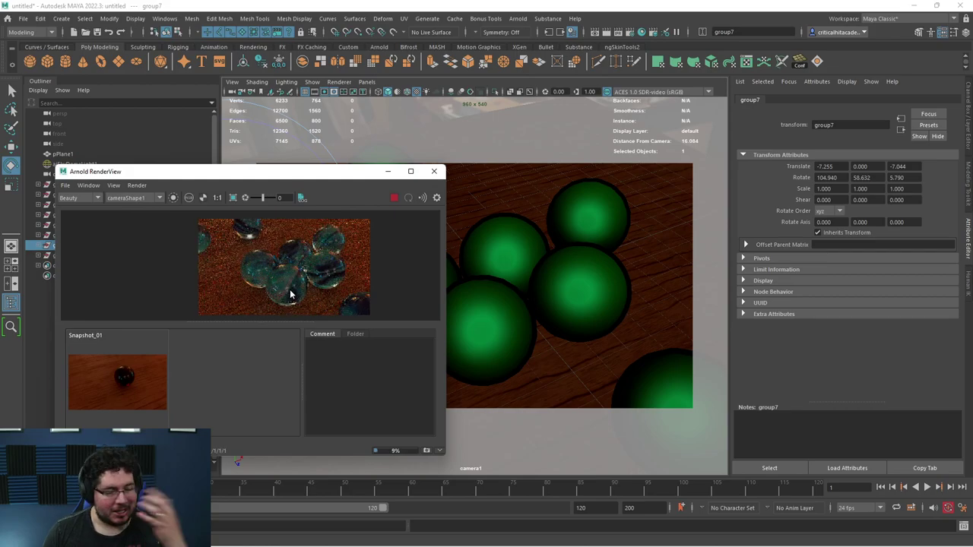
scroll(295, 293, "up", 3)
scroll(300, 288, "down", 3)
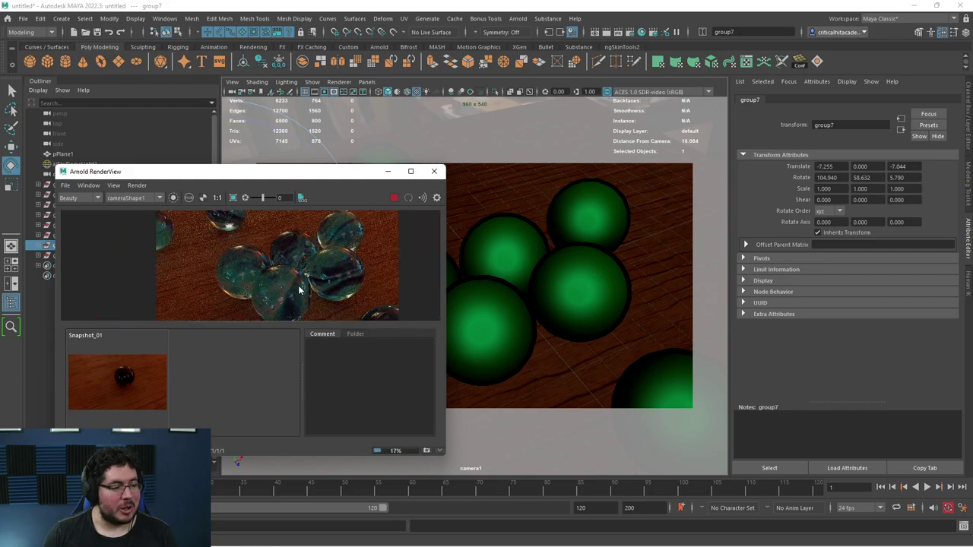
left_click(393, 198)
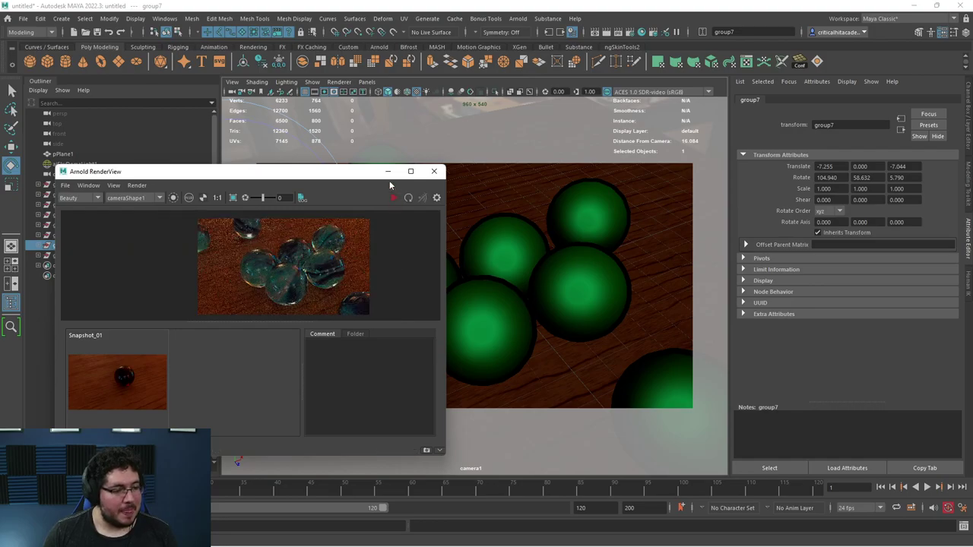
left_click(389, 173)
Switch from the camera to the perspective view and add an Arnold area light to the scene
left_click(436, 229)
key("space")
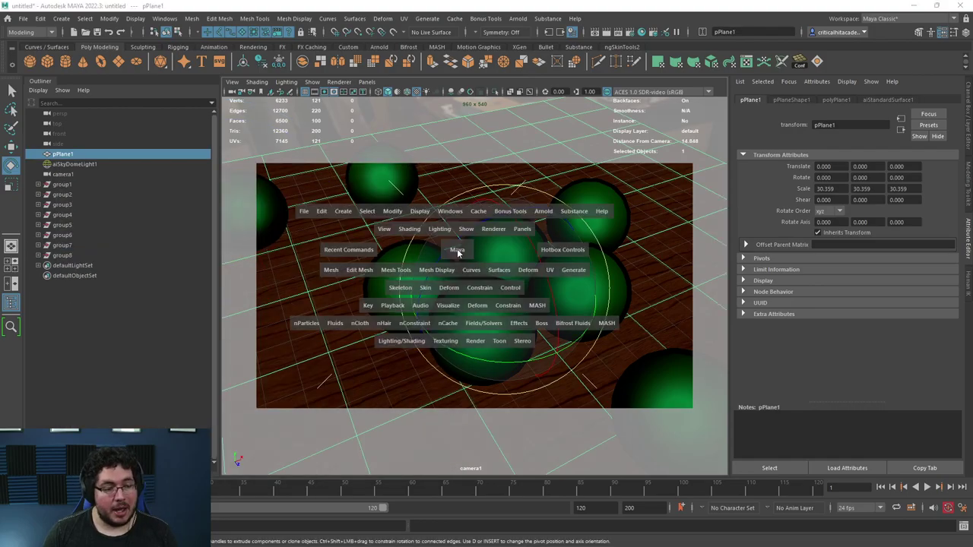
left_click_drag(457, 249, 457, 217)
scroll(425, 273, "down", 4)
left_click_drag(420, 267, 542, 268, "alt")
scroll(543, 268, "up", 2)
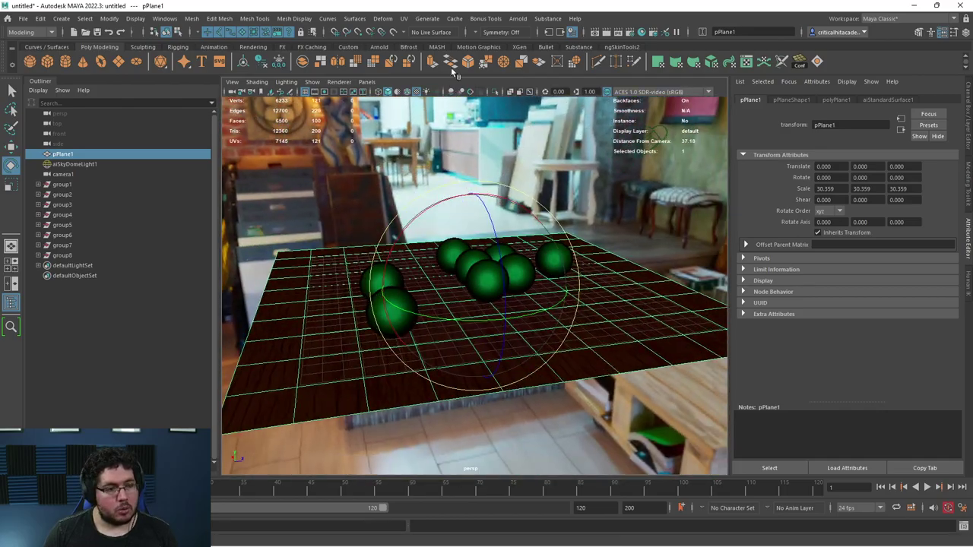
left_click(517, 19)
mouse_move(549, 71)
left_click(652, 74)
Scale the area light to about 6.03, move it to about -17.4, 6.5, -3.8 beside the plane and rotate it towards the marbles
left_click_drag(532, 250, 460, 289, "alt")
key("r")
key("w")
left_click_drag(560, 282, 318, 222)
key("e")
key("w")
left_click_drag(317, 209, 232, 424, "alt")
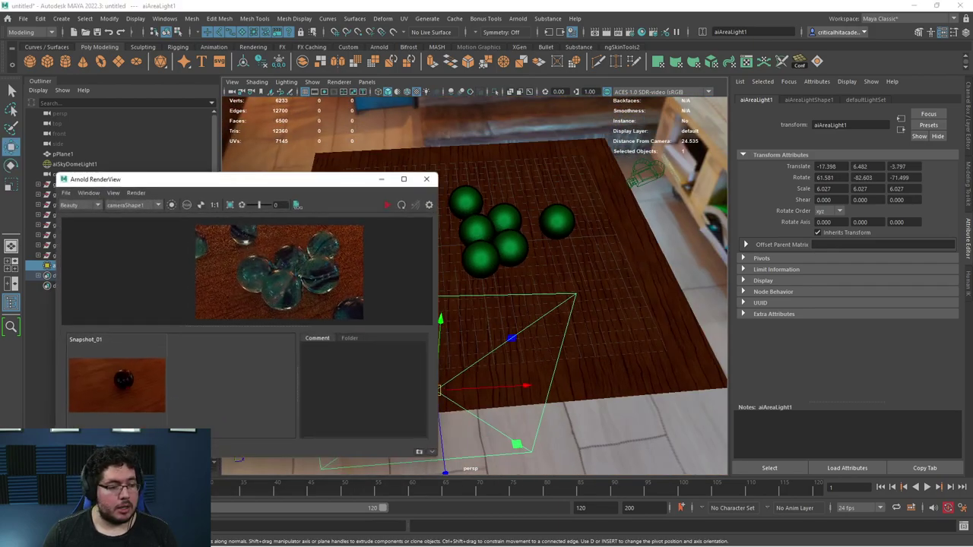
Shift the area light along the plane's edge to about -18.6, 6.2, 5.5 and rotate it to about -7.6, -72.8, 3.3 degrees
scroll(256, 268, "down", 3)
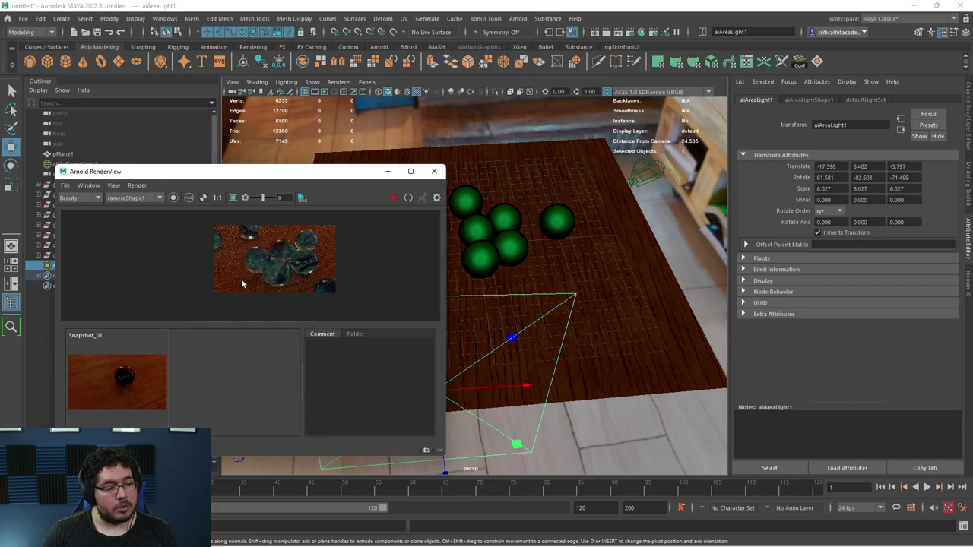
scroll(495, 304, "down", 4)
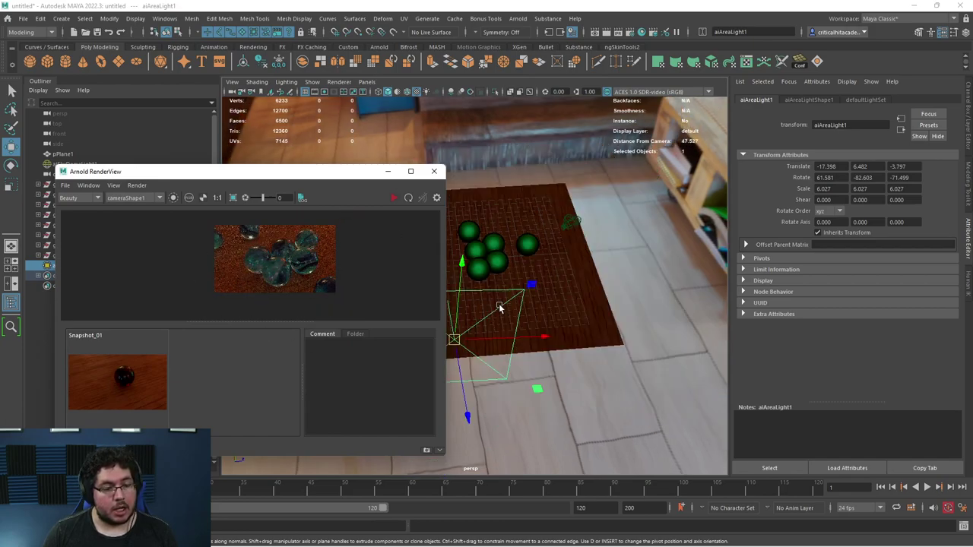
left_click_drag(509, 318, 592, 327, "alt")
key("e")
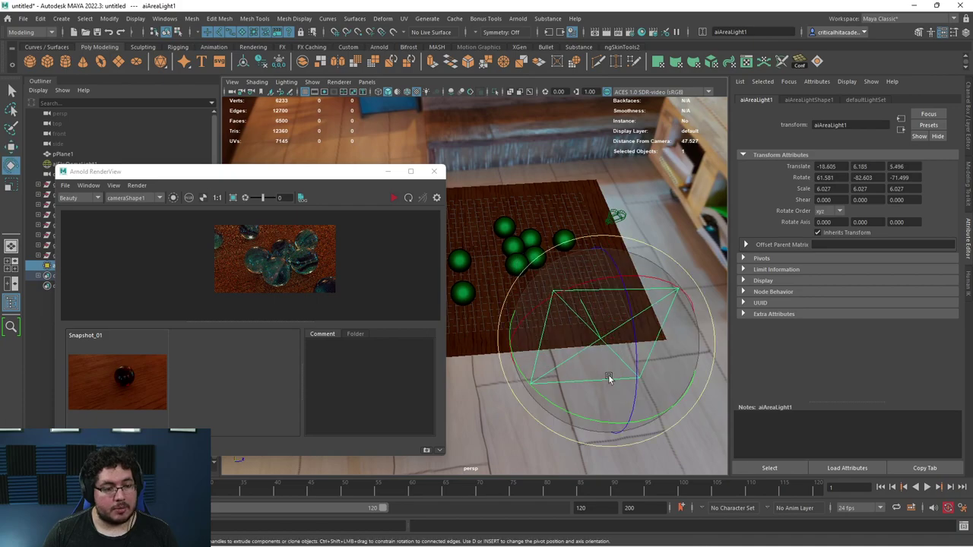
left_click_drag(618, 398, 484, 316)
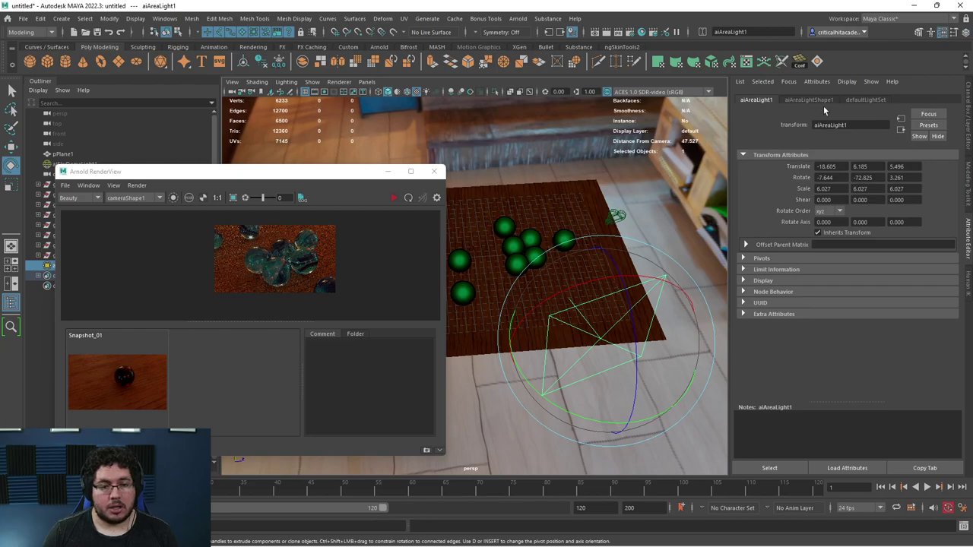
Set the area light's exposure to 10 and start the render to examine the lit marbles
left_click(864, 99)
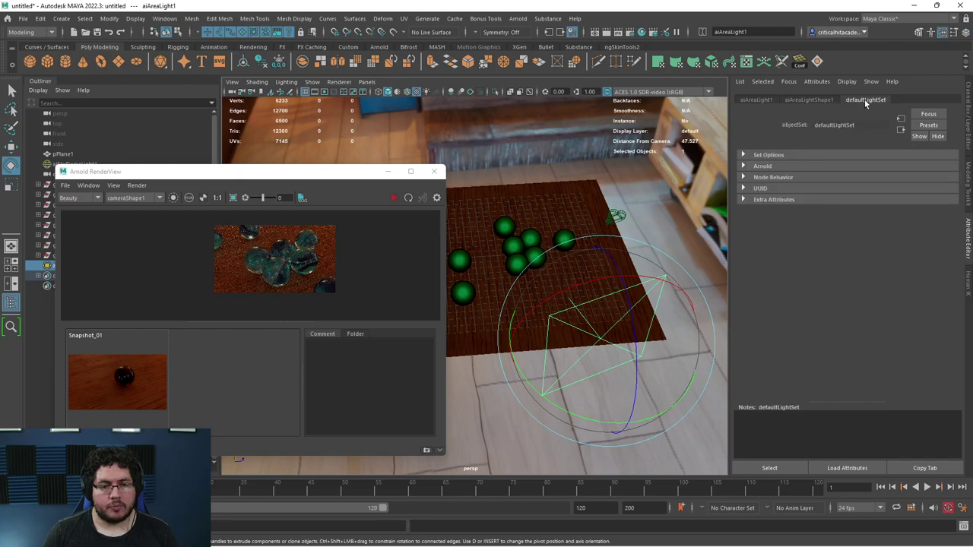
left_click(806, 99)
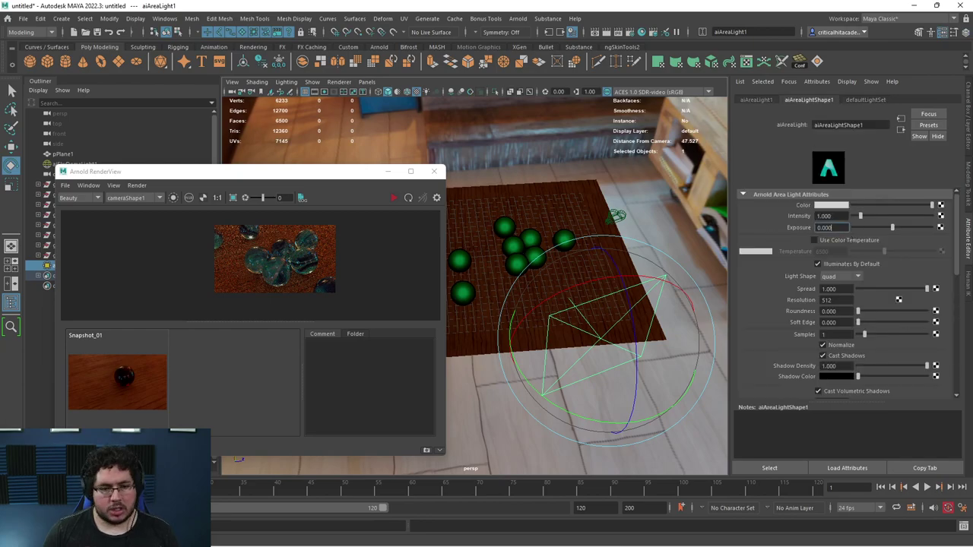
type("10")
key("Return")
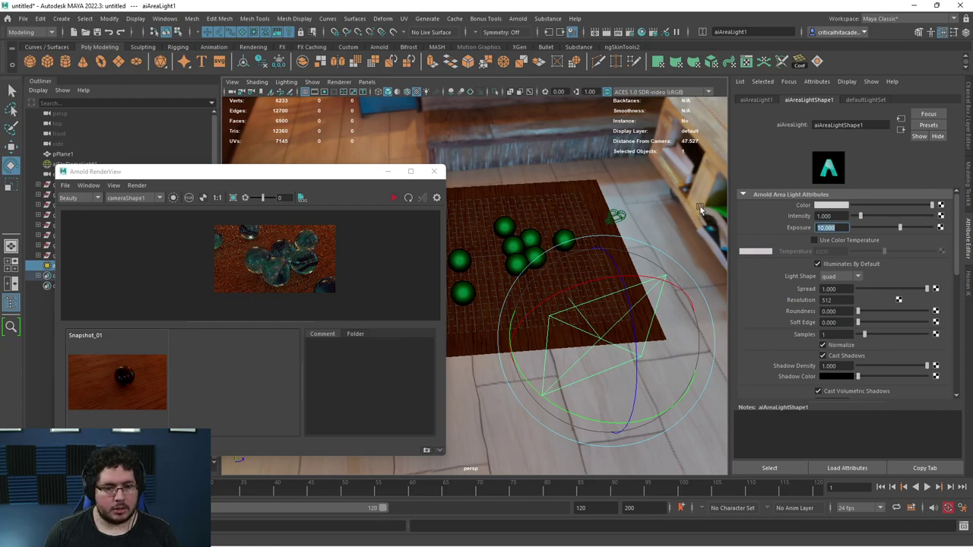
left_click(390, 199)
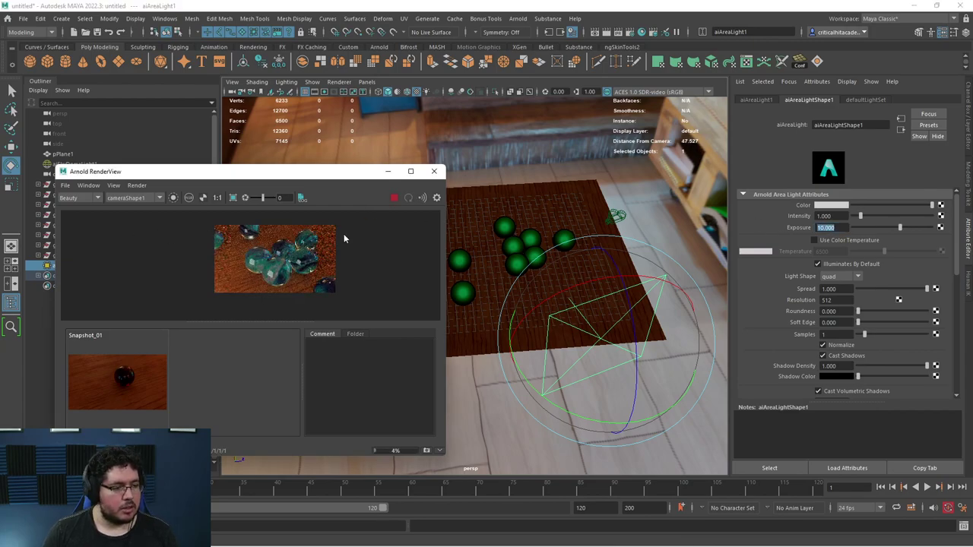
scroll(272, 246, "up", 1)
Move the area light to the plane's front edge near the outlying marbles and rotate it to face the cluster
right_click_drag(603, 365, 560, 340, "alt")
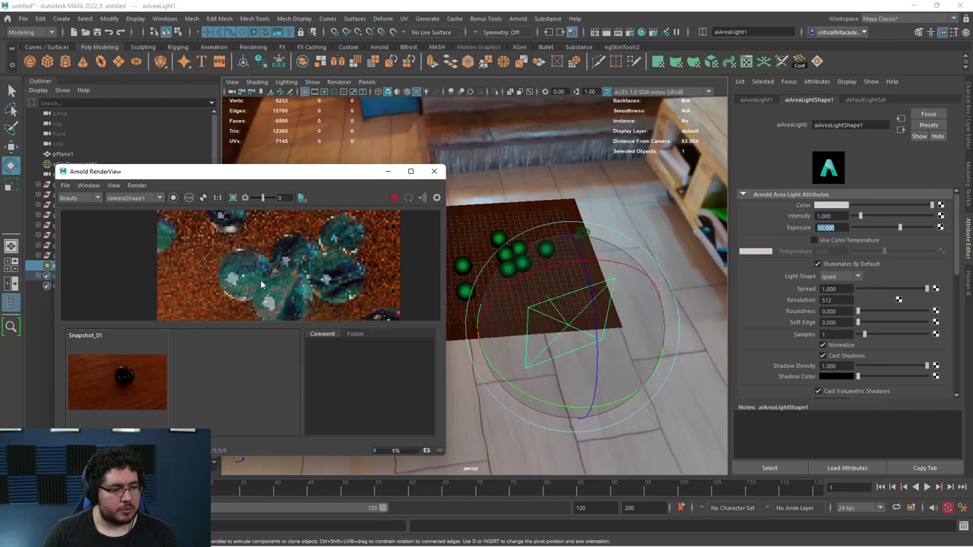
key("w")
left_click_drag(568, 326, 468, 322)
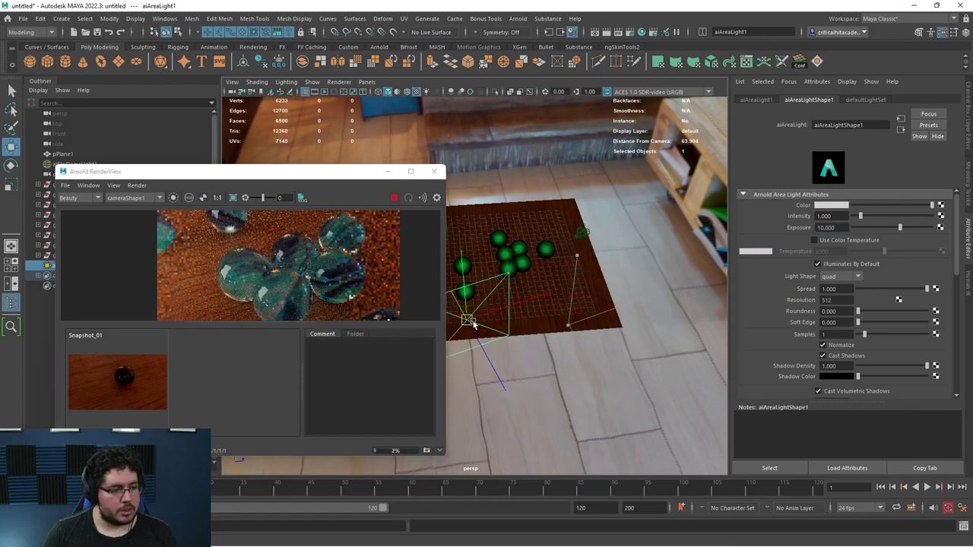
key("e")
left_click_drag(478, 371, 463, 398)
Narrow the area light's spread to about 0.127 and lower its exposure to about 8.16 while checking the render
left_click_drag(901, 290, 867, 291)
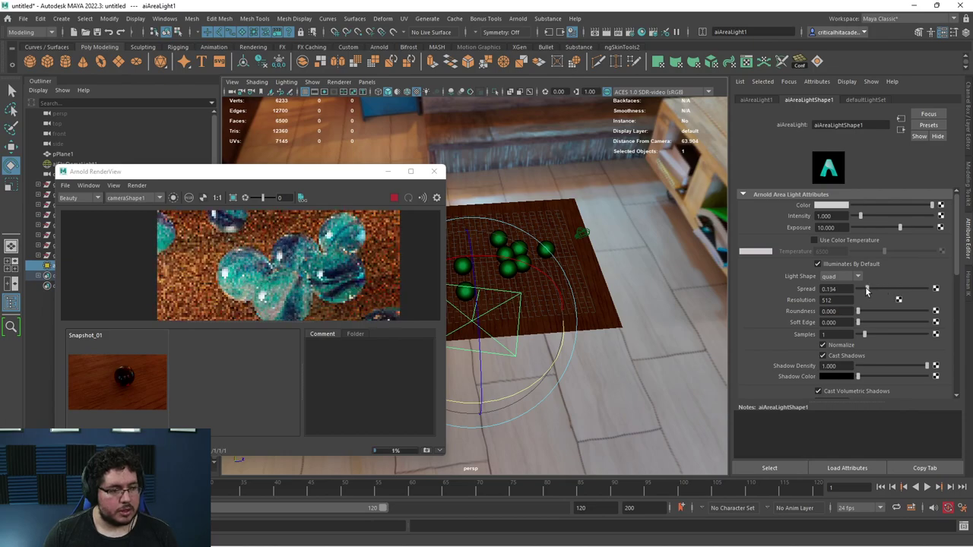
scroll(379, 282, "down", 2)
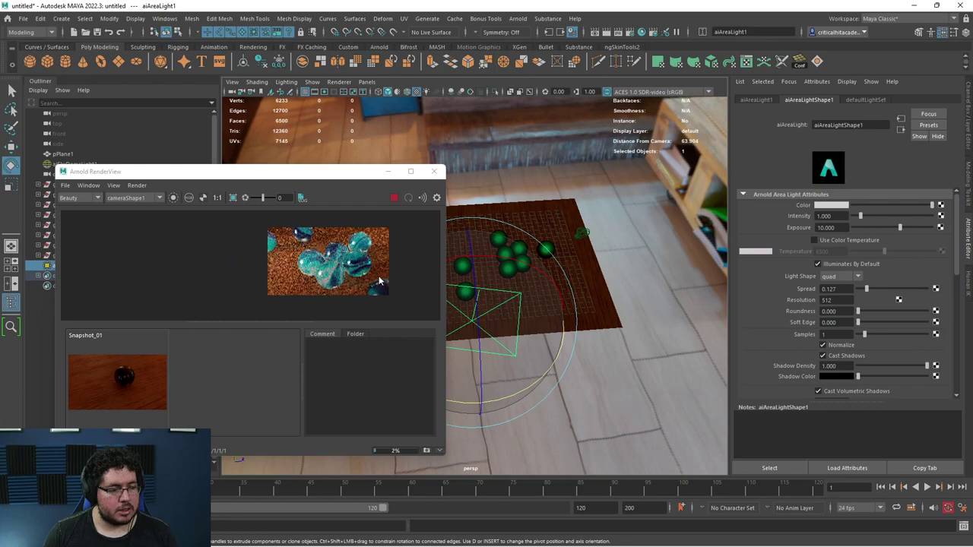
scroll(379, 280, "up", 1)
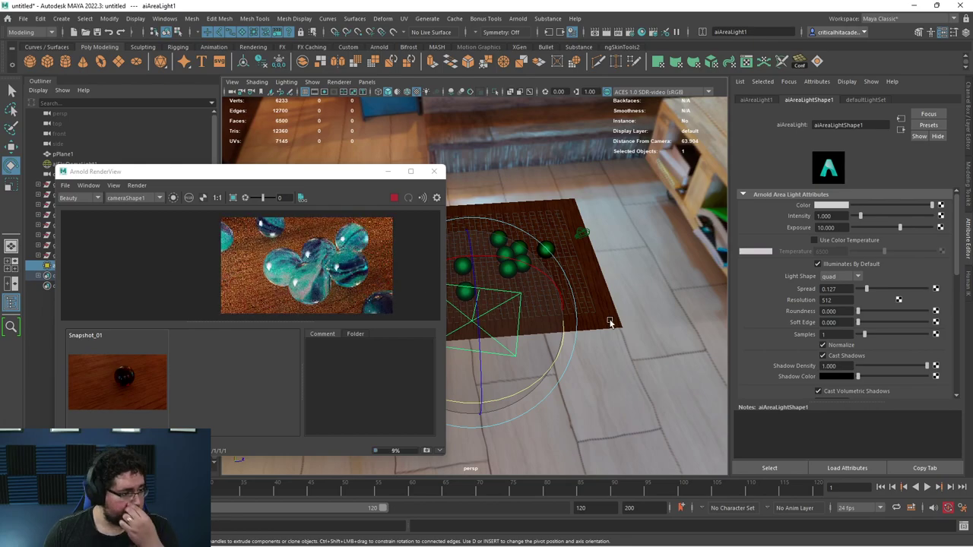
left_click_drag(900, 227, 896, 227)
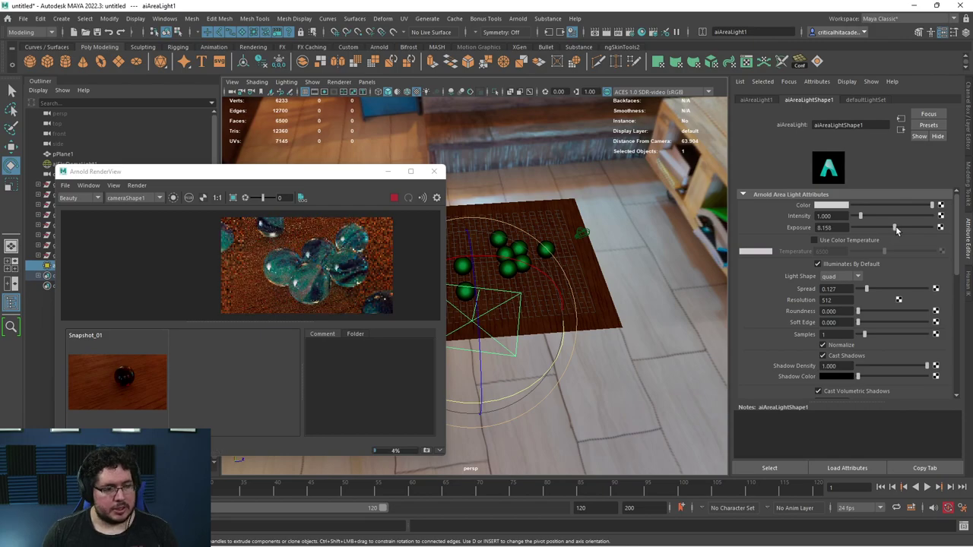
Raise the area light's exposure to about 9.145 and enable its color temperature at about 4130, checking the render
left_click(816, 240)
mouse_move(864, 251)
left_mouse_down()
mouse_move(880, 253)
mouse_move(871, 253)
left_mouse_up()
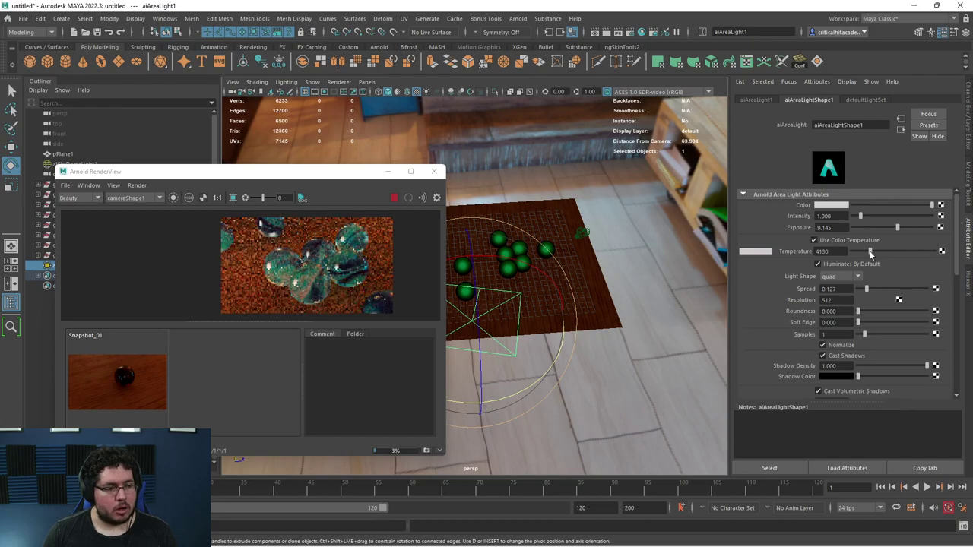
scroll(334, 237, "up", 2)
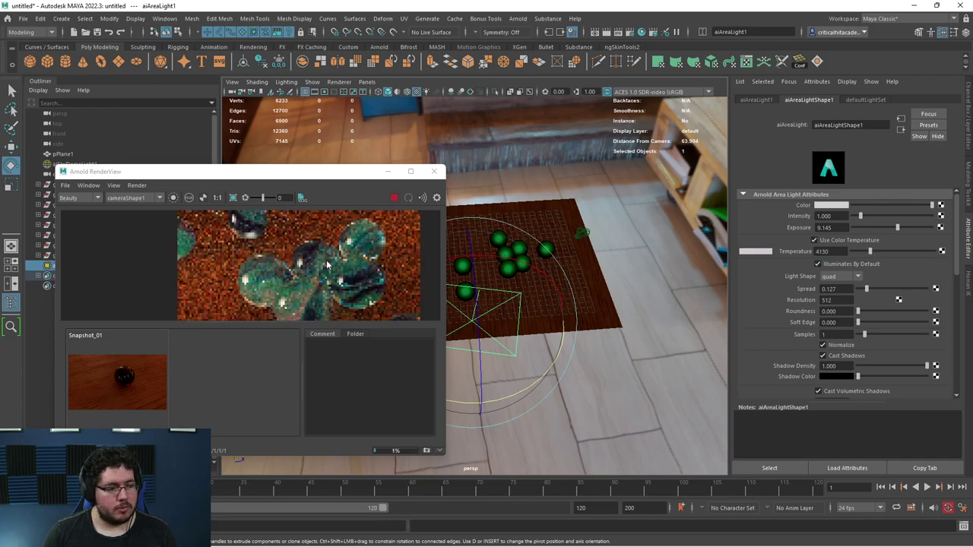
left_click(393, 198)
Try an exposure of -1 on the sky dome light and rerender the marbles
left_click(608, 197)
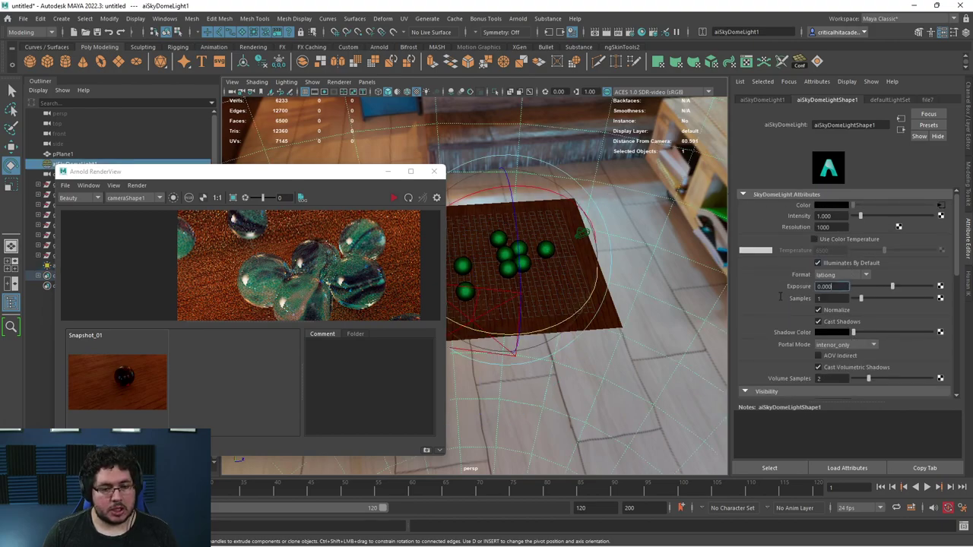
key("BackSpace")
key("BackSpace")
key("BackSpace")
key("BackSpace")
key("BackSpace")
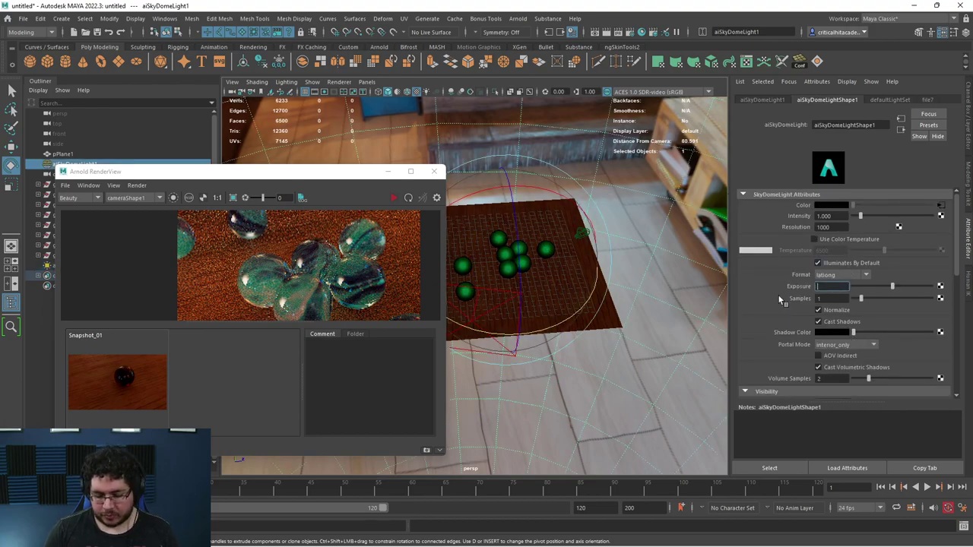
type("-1")
key("Return")
left_click(393, 198)
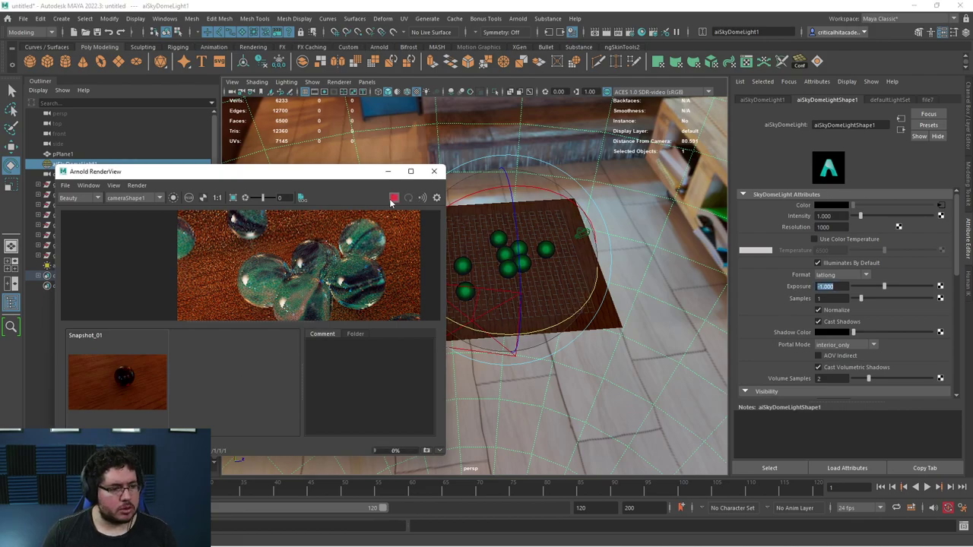
scroll(329, 266, "down", 1)
scroll(329, 266, "up", 1)
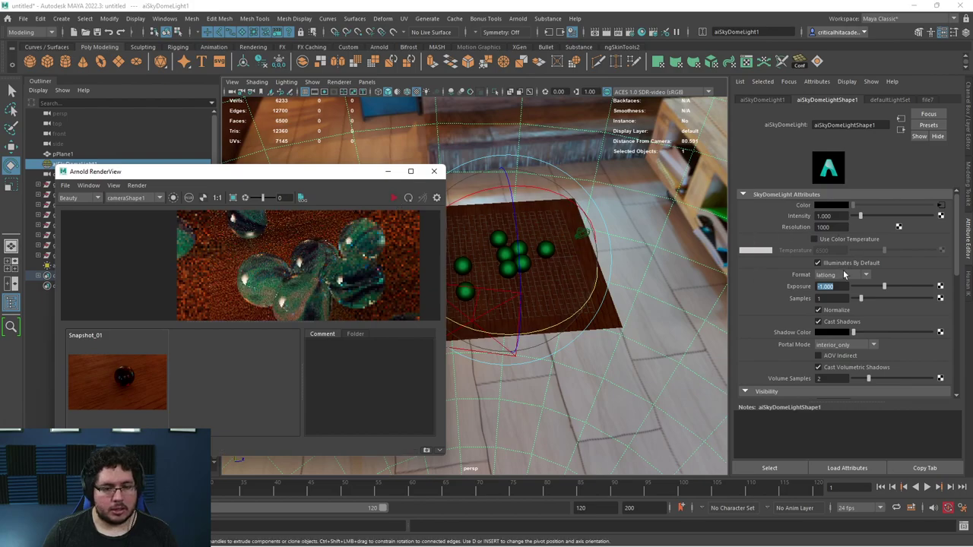
Restore the sky dome light's exposure to 0 and rerender briefly
left_click(842, 285)
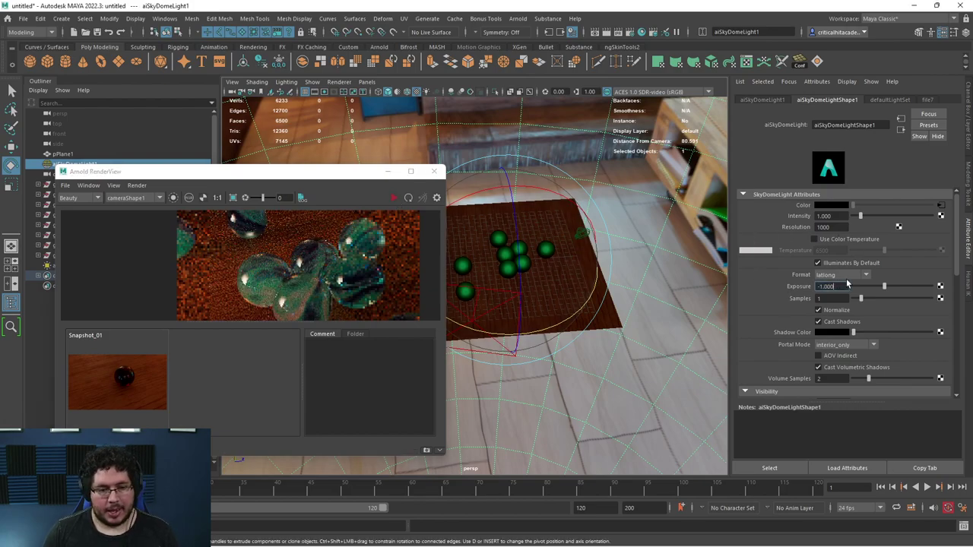
left_click_drag(847, 285, 786, 289)
type("0")
key("Return")
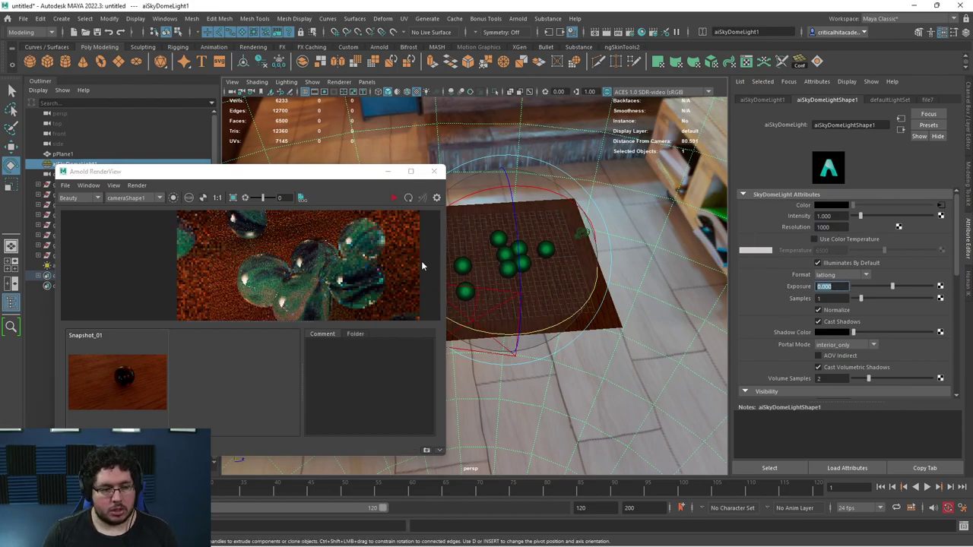
left_click(393, 199)
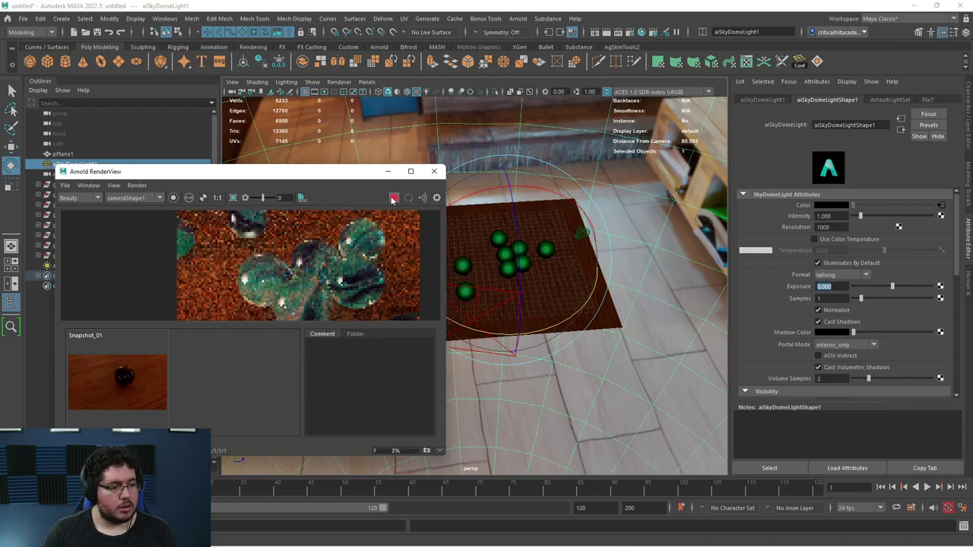
left_click(393, 199)
Duplicate the area light and place the copy beside another edge of the wooden plane, rotated to face the marbles
left_click_drag(508, 297, 610, 272, "alt")
left_click(559, 328)
scroll(582, 324, "down", 3)
key("w")
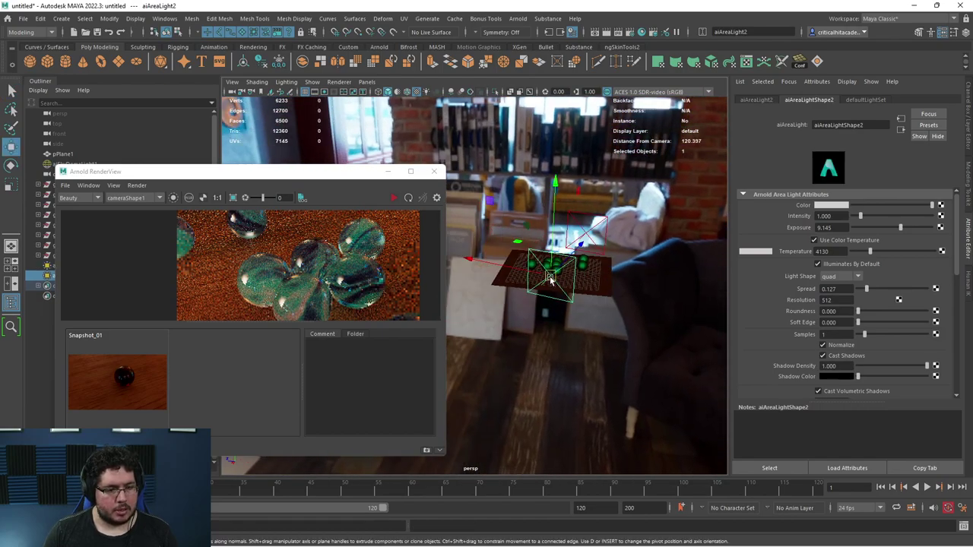
left_click_drag(549, 276, 548, 295)
key("e")
left_click_drag(579, 332, 407, 268)
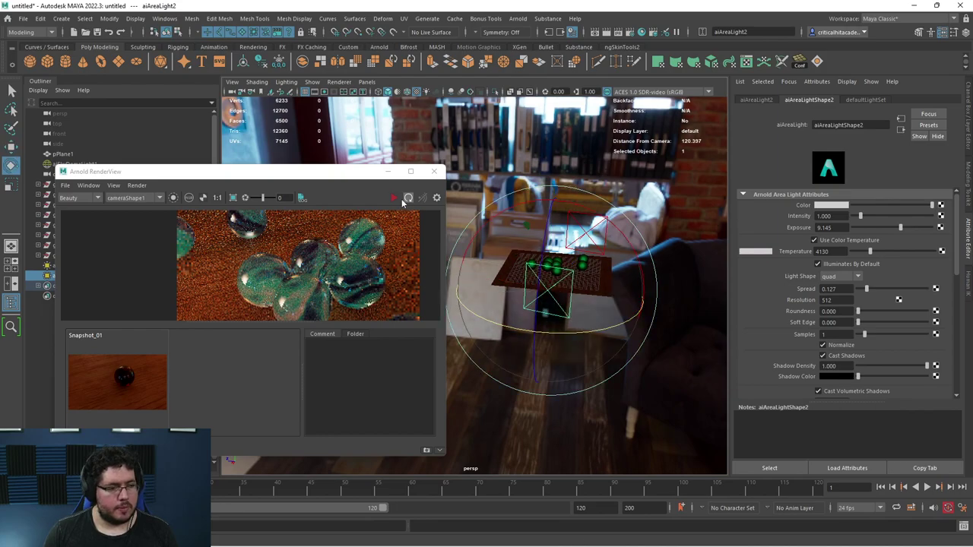
Render the scene with both area lights and examine the glass marbles up close
scroll(375, 273, "down", 3)
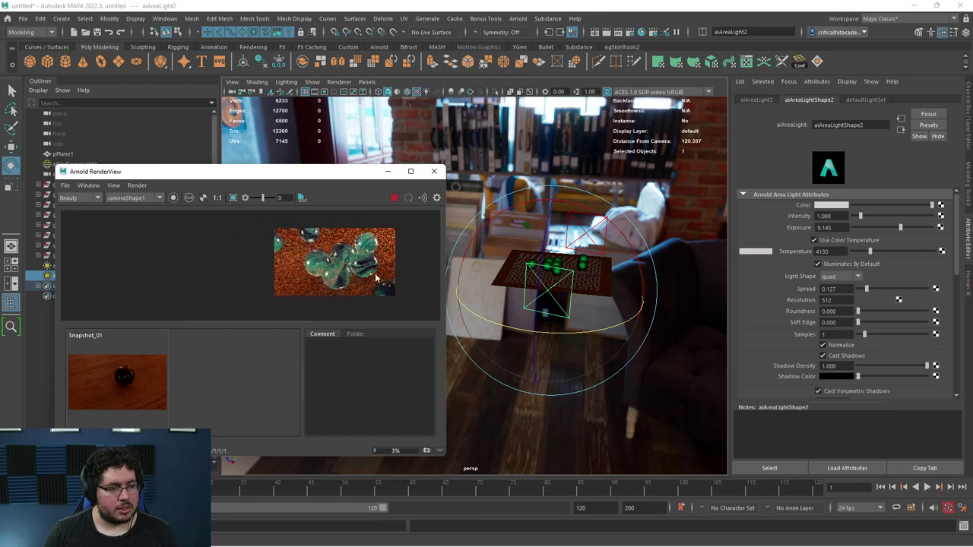
scroll(376, 277, "up", 2)
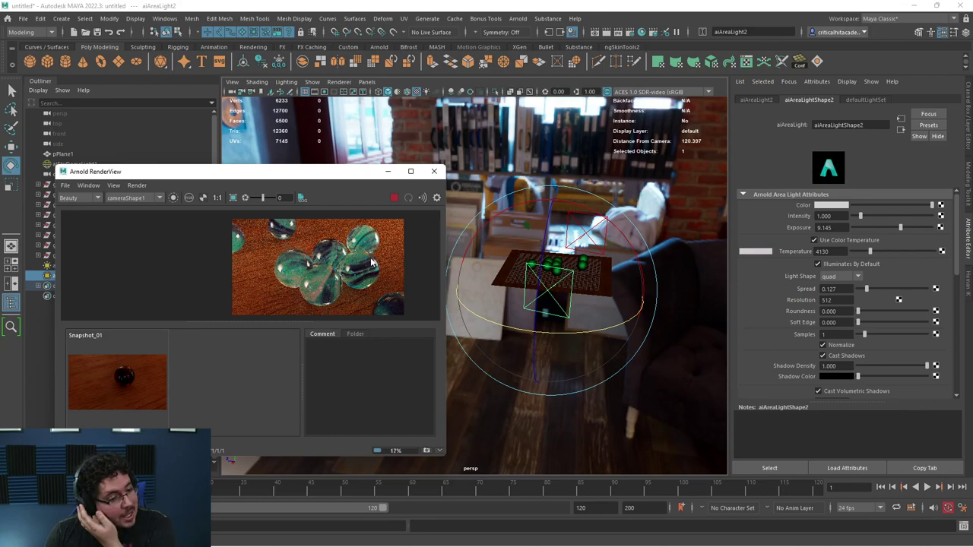
left_click(394, 198)
scroll(321, 257, "up", 4)
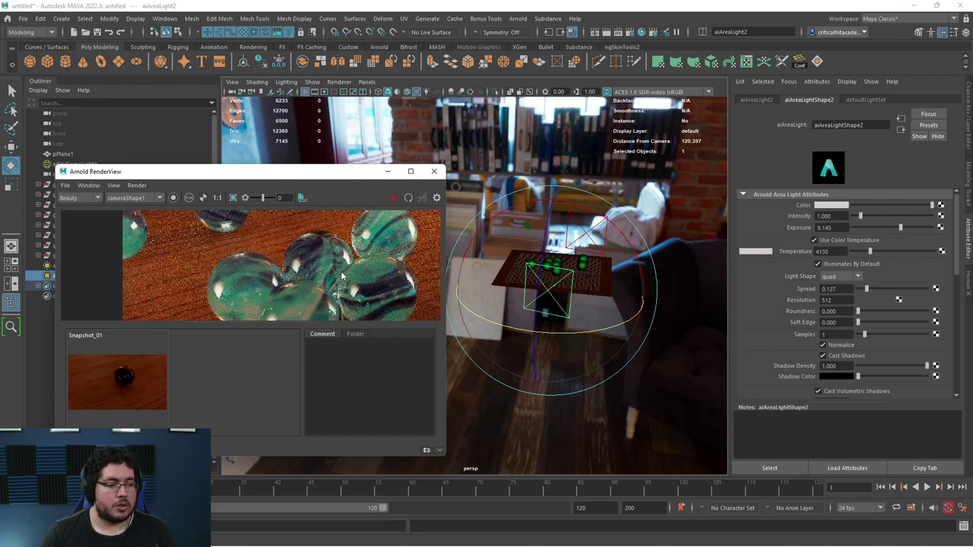
scroll(322, 258, "down", 2)
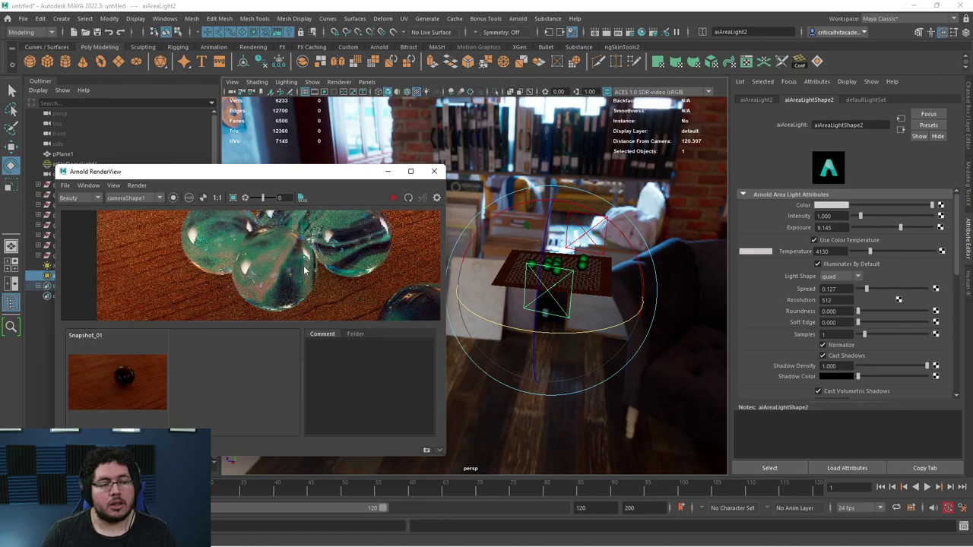
Set the Arnold ray depth to 10 for diffuse, 10 for specular, 20 for transmission and 5 for volume
left_click(630, 34)
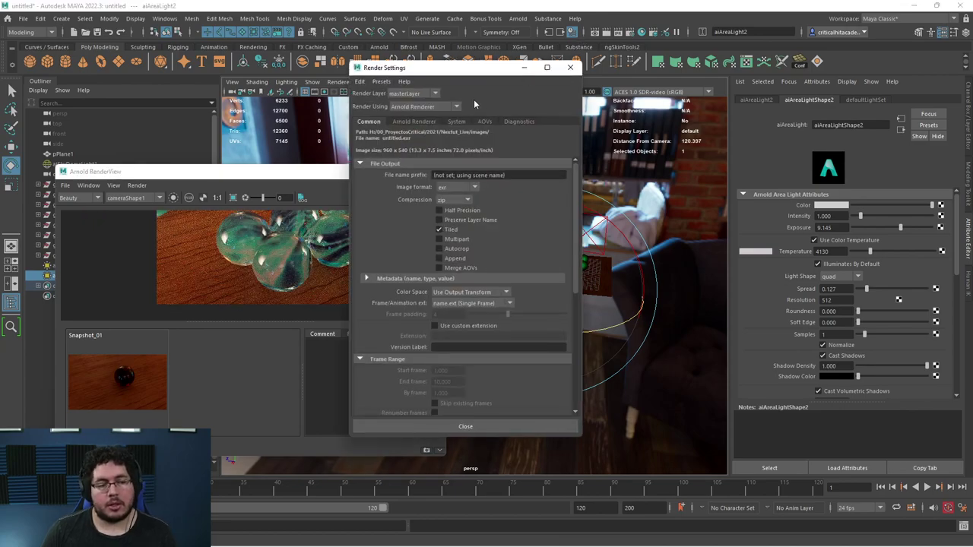
left_click(416, 122)
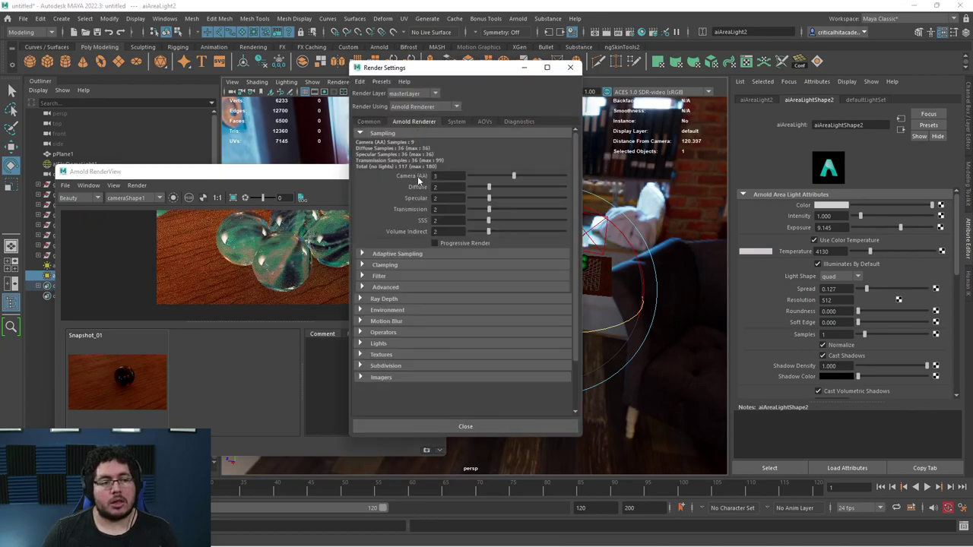
left_click(366, 299)
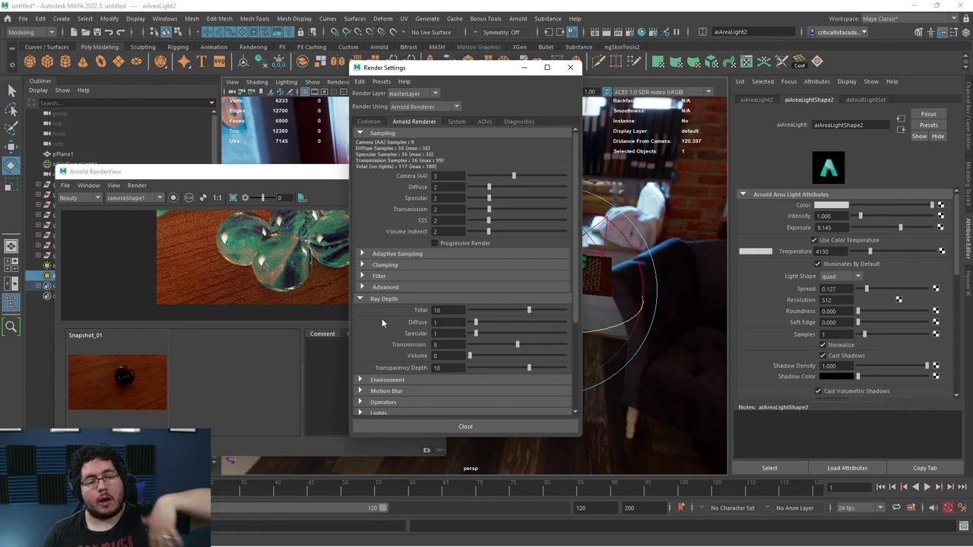
left_click(453, 321)
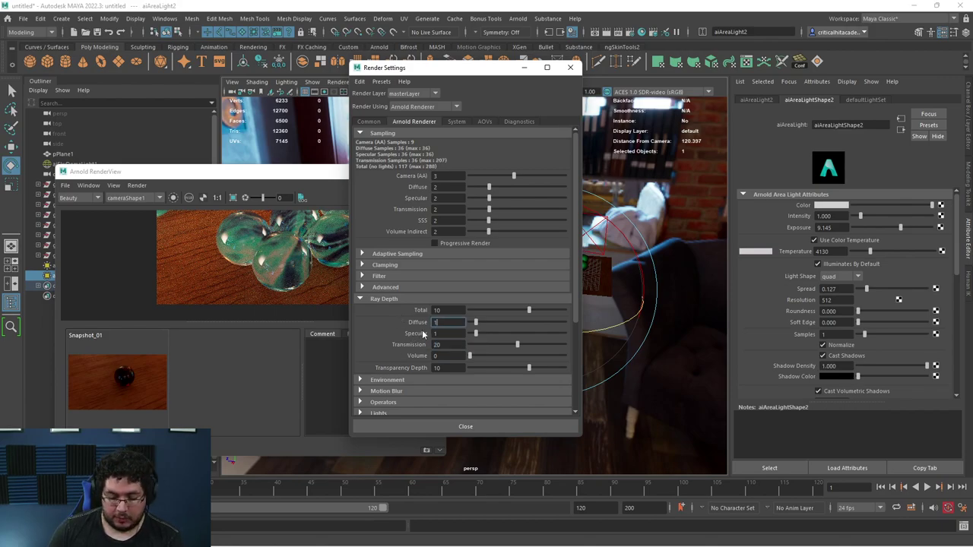
left_click(447, 335)
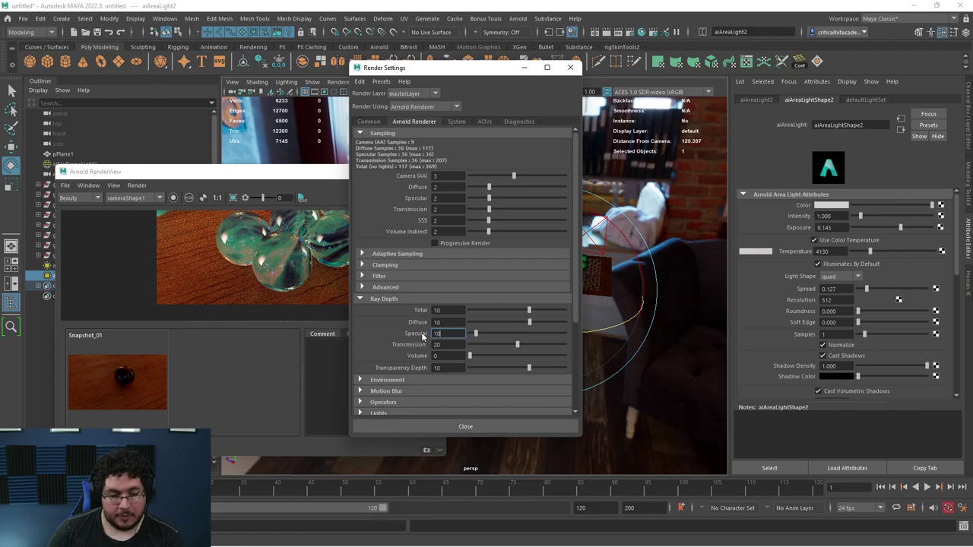
left_click(445, 356)
type("5")
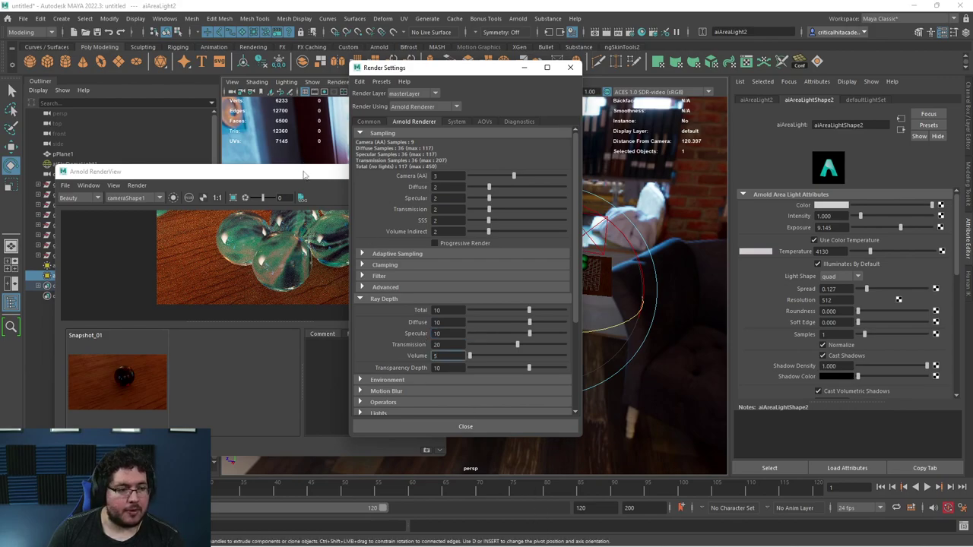
Rerender the marbles and examine how the increased ray depth affects the glass and its interior volume
left_click(303, 176)
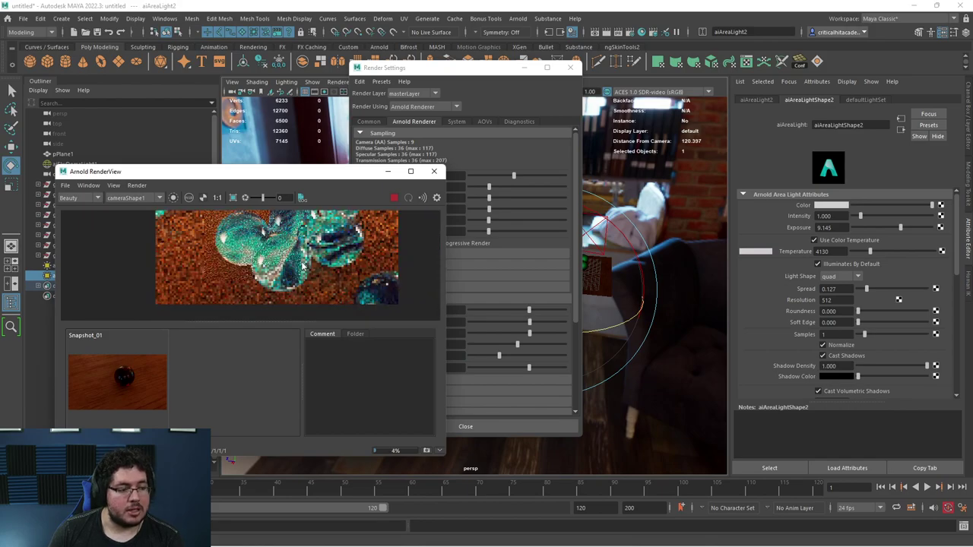
scroll(303, 266, "down", 1)
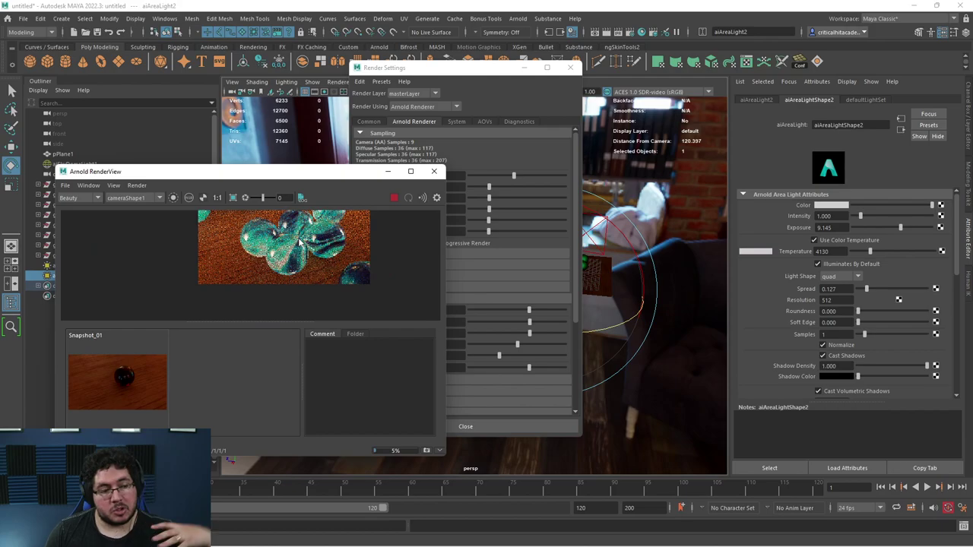
scroll(319, 231, "up", 1)
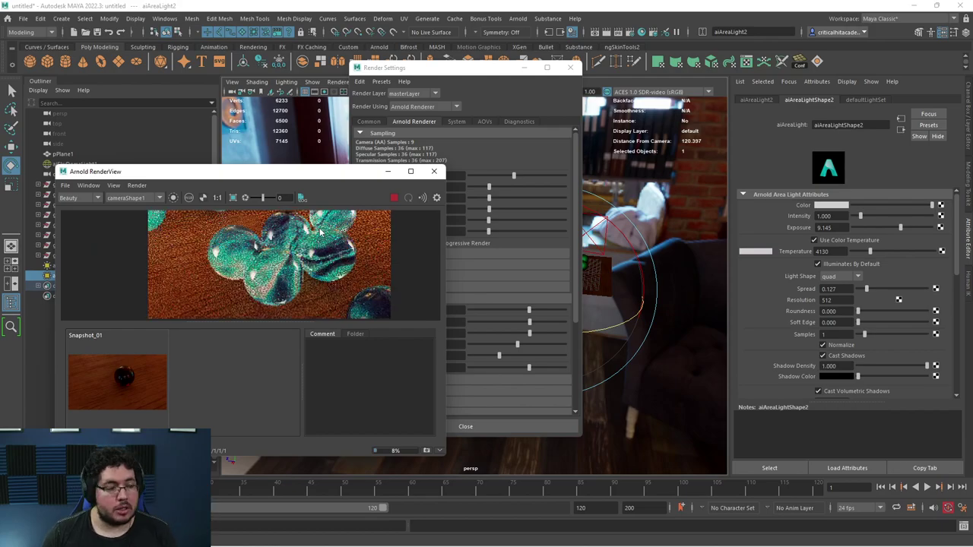
scroll(320, 232, "down", 2)
middle_click_drag(323, 235, 330, 266)
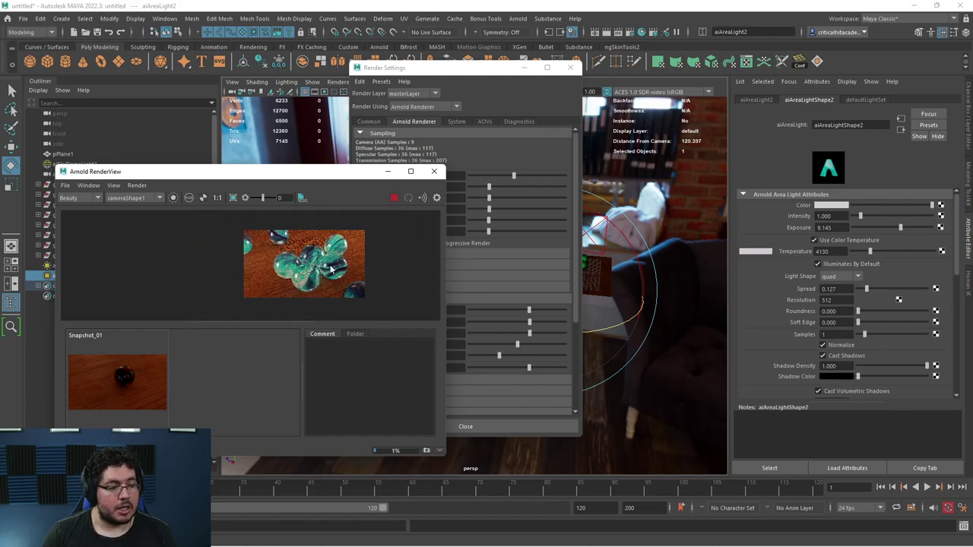
scroll(331, 268, "up", 1)
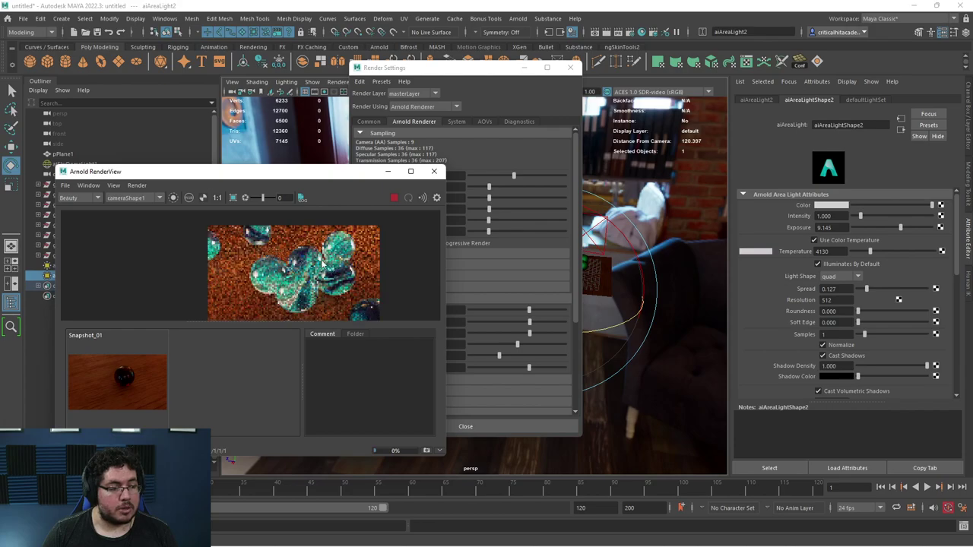
scroll(323, 263, "up", 2)
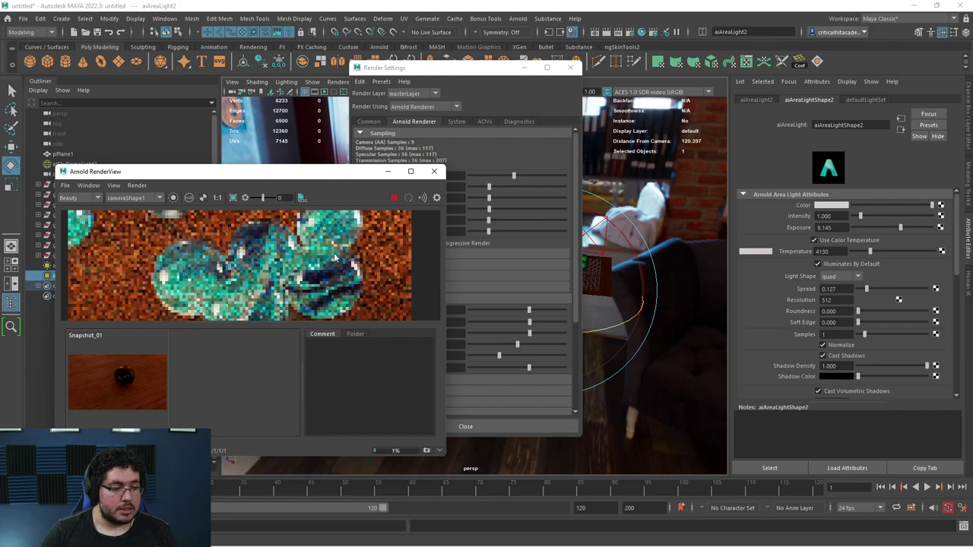
scroll(347, 248, "down", 2)
Save the scene under the name Marbles
left_click(488, 95)
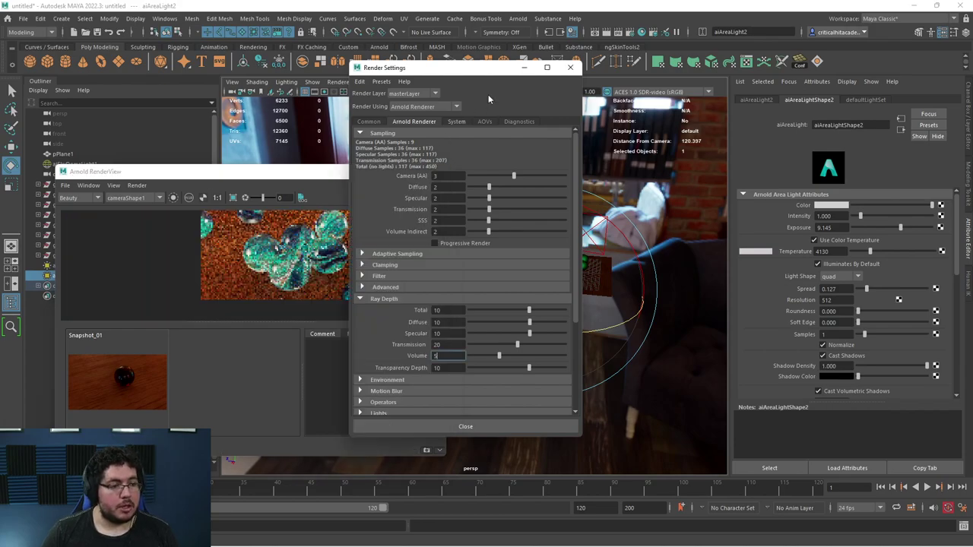
left_click(31, 18)
left_click(28, 18)
left_click(54, 60)
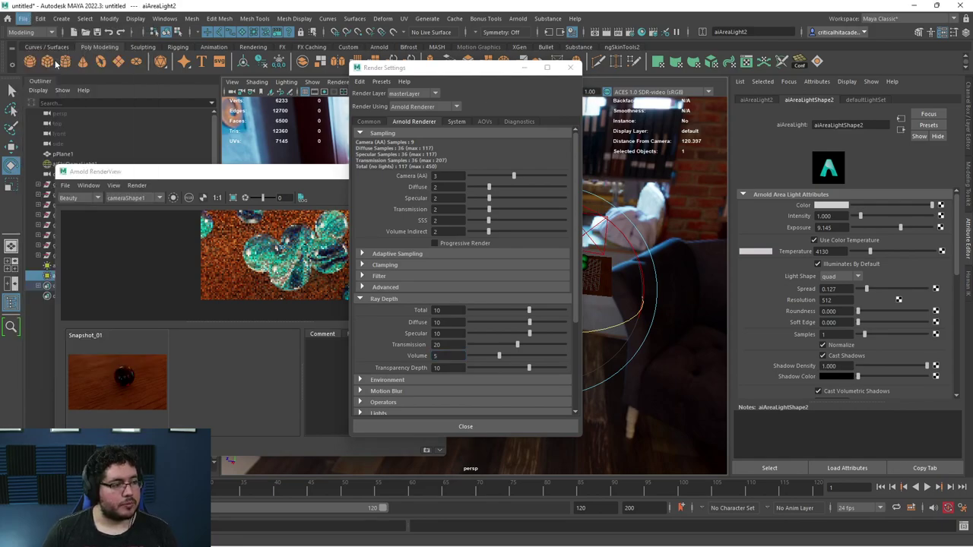
type("Marbles")
key("Return")
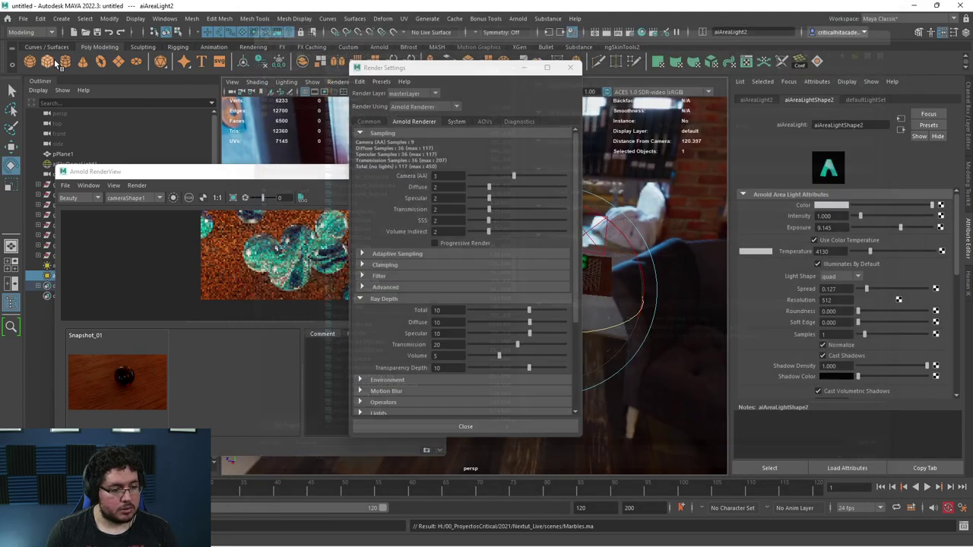
Switch the Arnold render device to GPU and rerender the marbles for a close inspection
left_click(456, 121)
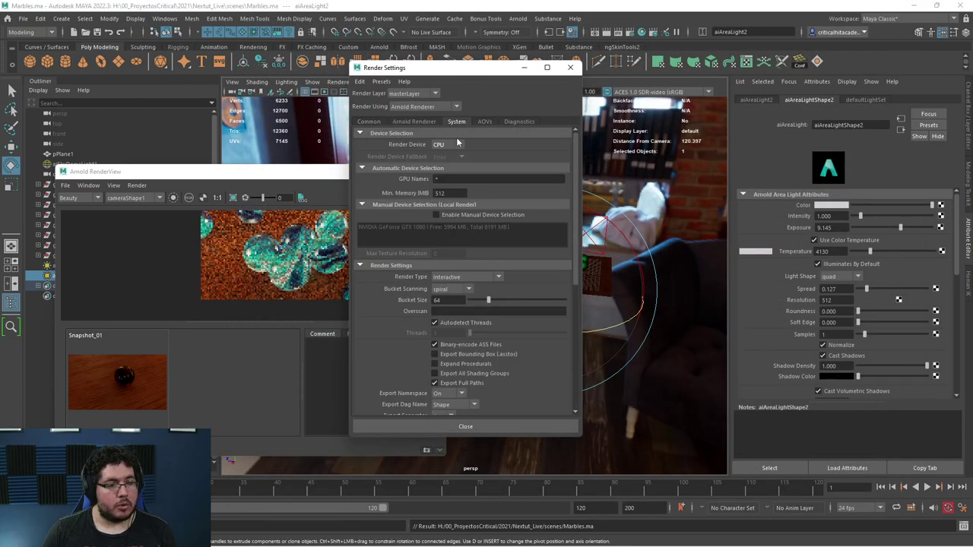
left_click(456, 133)
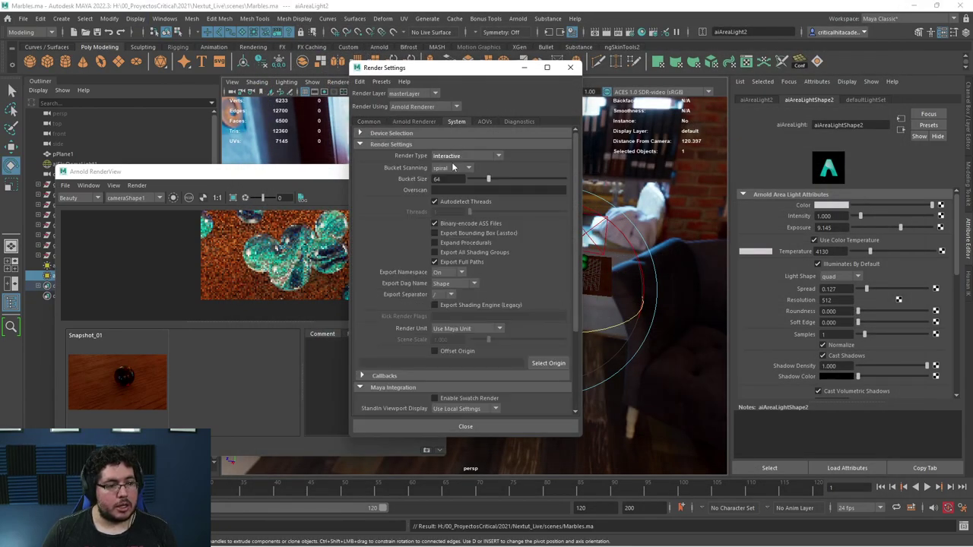
left_click(402, 132)
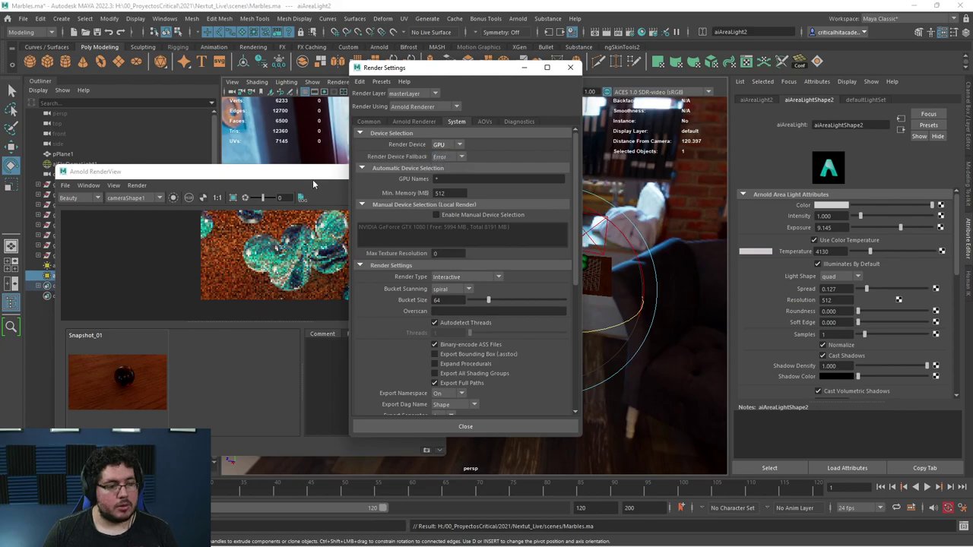
left_click(312, 179)
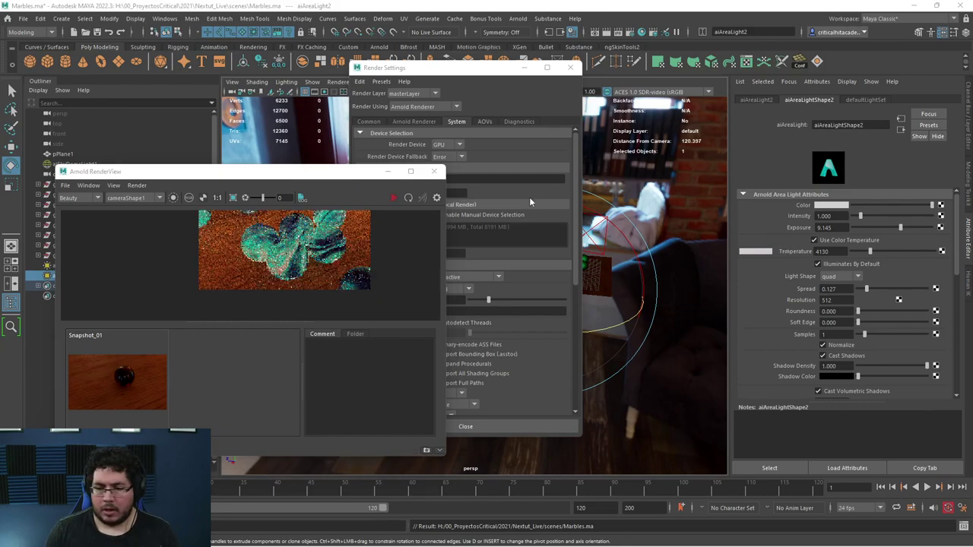
left_click_drag(345, 173, 377, 178)
scroll(352, 242, "up", 3)
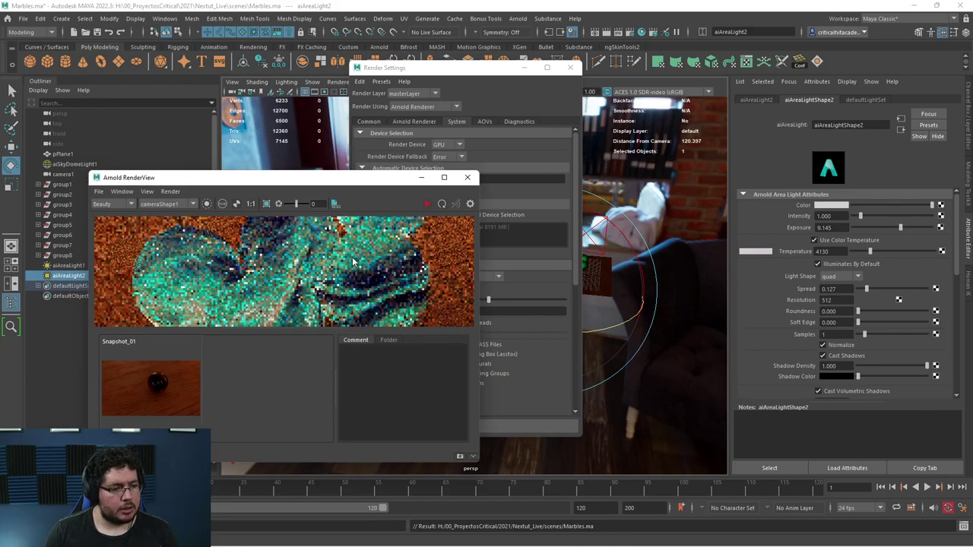
Switch the Arnold render device back to CPU, rerender the marbles and stop the render after checking it
scroll(361, 240, "down", 2)
left_click(453, 144)
left_click(444, 156)
left_click(420, 204)
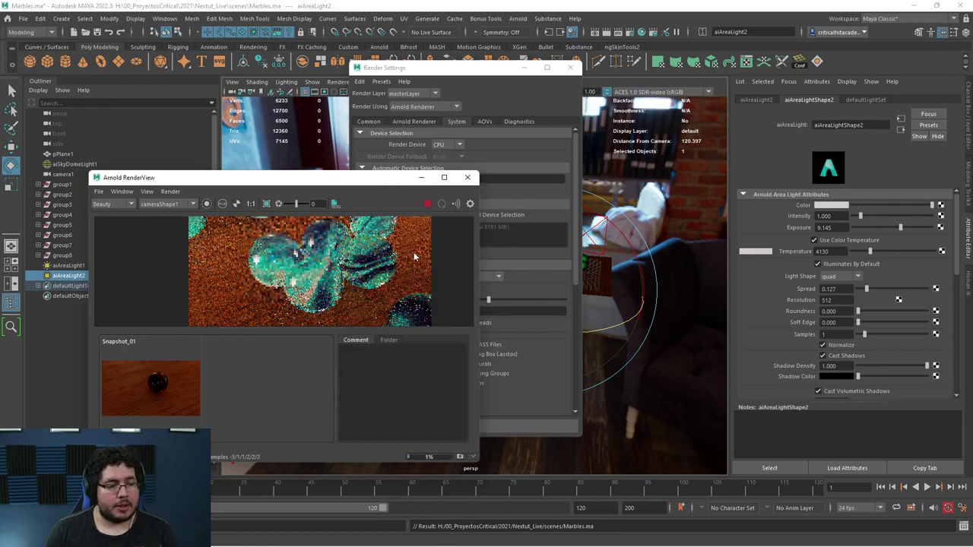
scroll(414, 252, "down", 2)
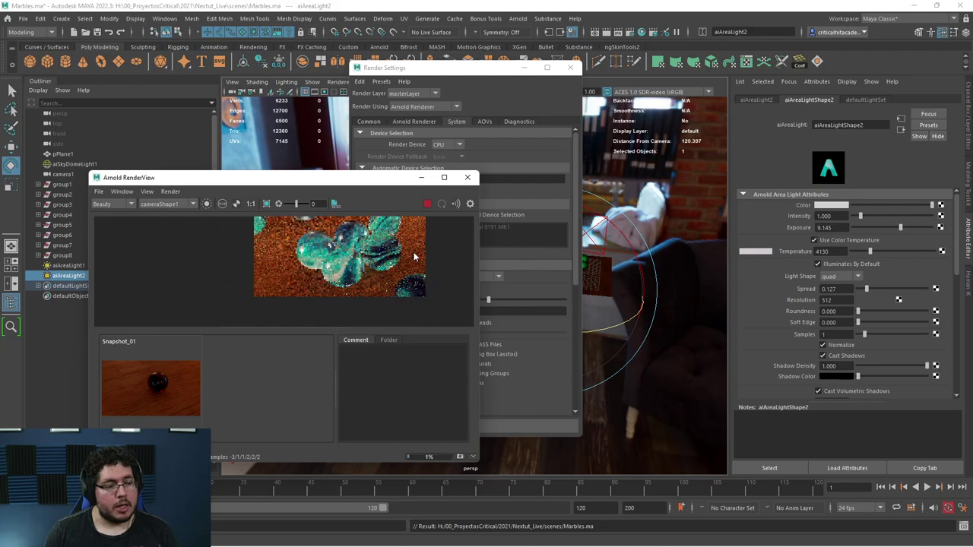
left_click(427, 207)
scroll(410, 240, "up", 3)
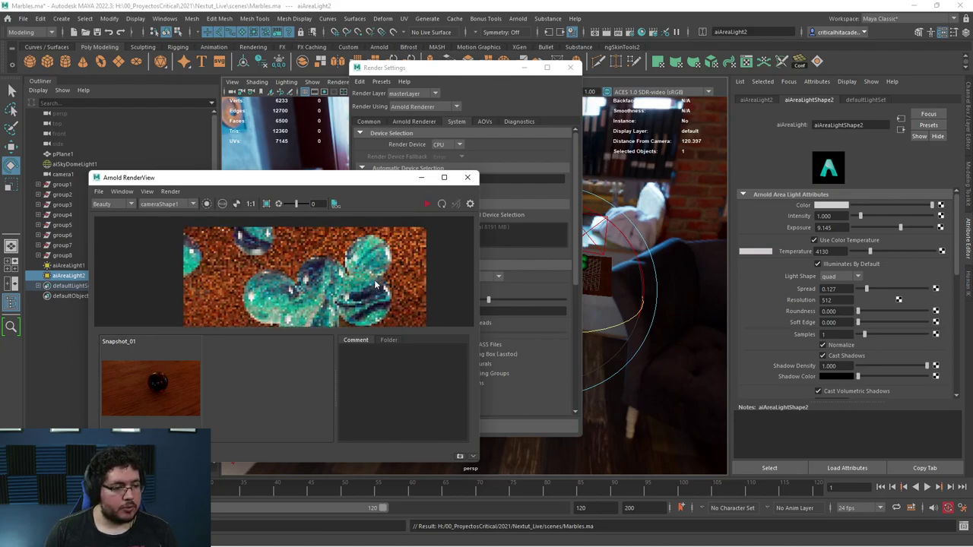
scroll(389, 236, "down", 2)
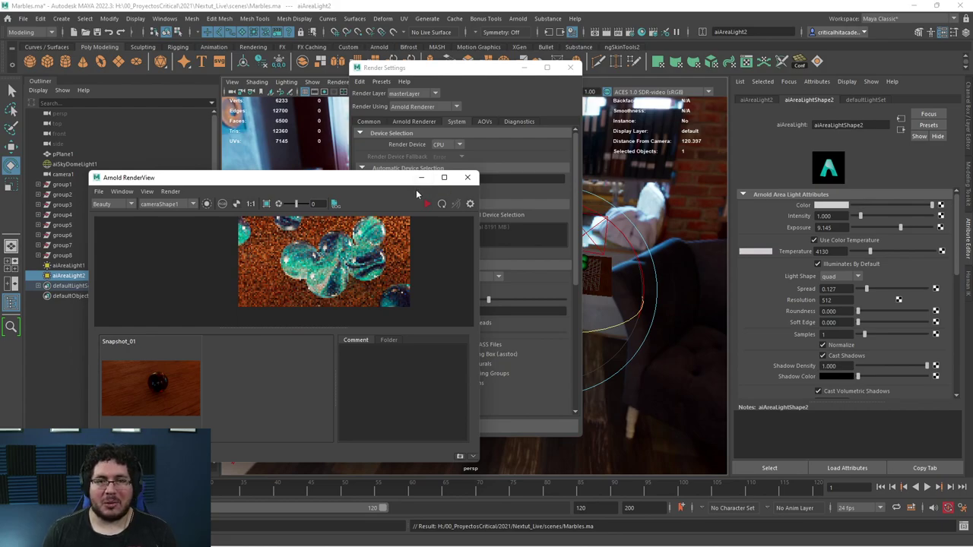
Put the render windows aside, look through camera1 in the viewport and select that camera
left_click(421, 177)
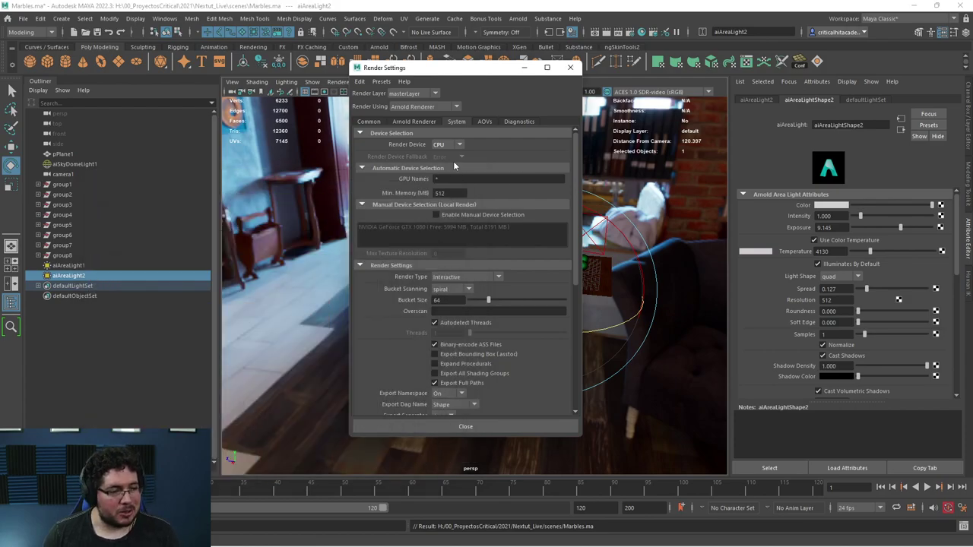
left_click(524, 67)
key("q")
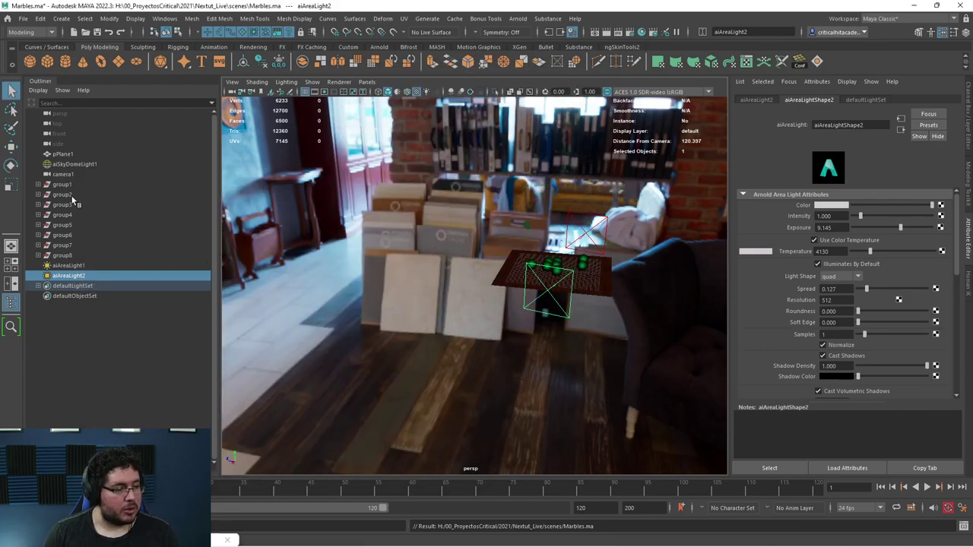
left_click(73, 166)
left_click(123, 176)
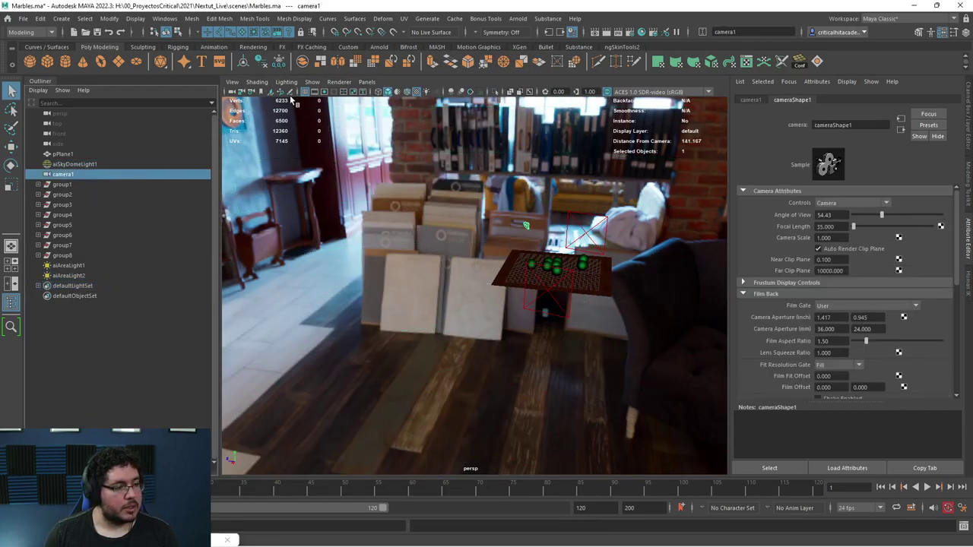
left_click(367, 81)
left_click(402, 122)
left_click(555, 257)
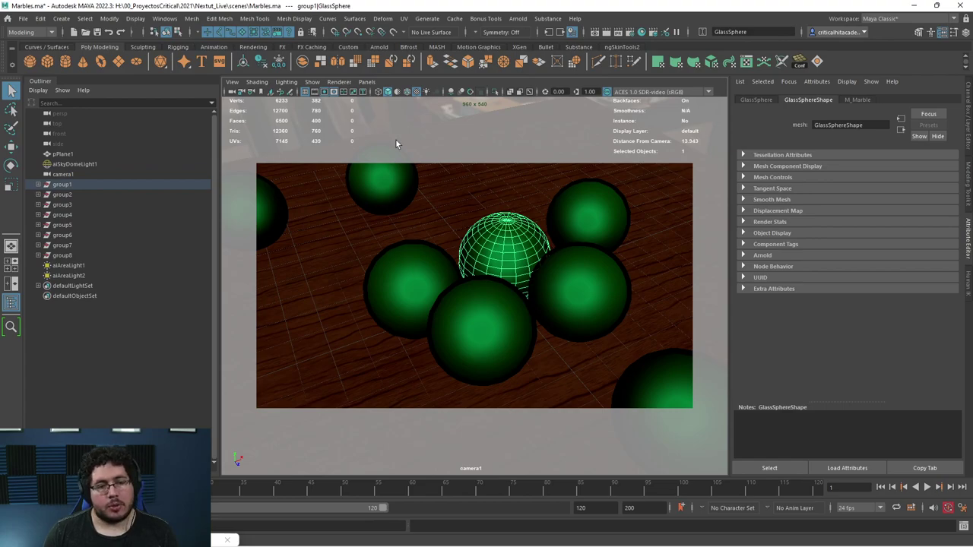
left_click(231, 91)
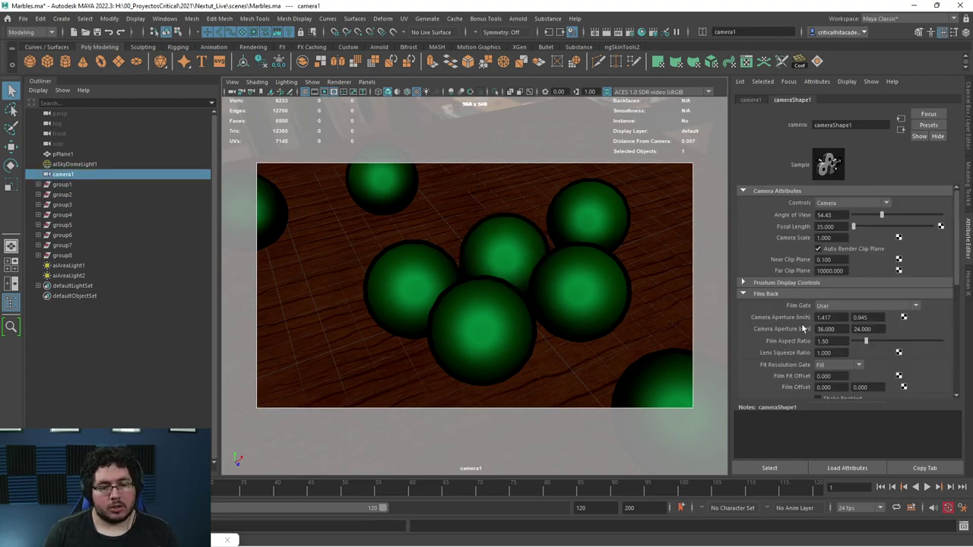
Enable depth of field in camera1's Arnold attributes
scroll(802, 329, "down", 5)
left_click(744, 315)
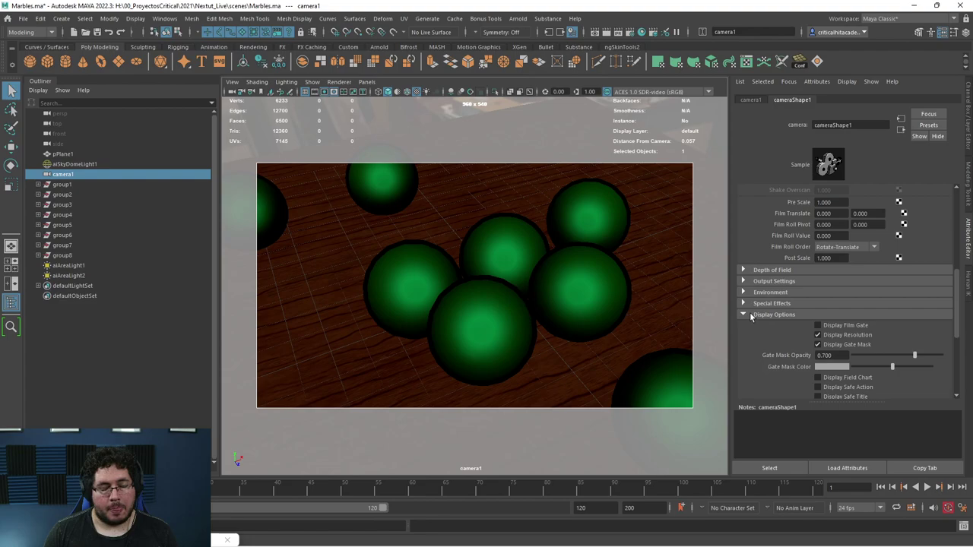
scroll(751, 317, "down", 1)
left_click(743, 286)
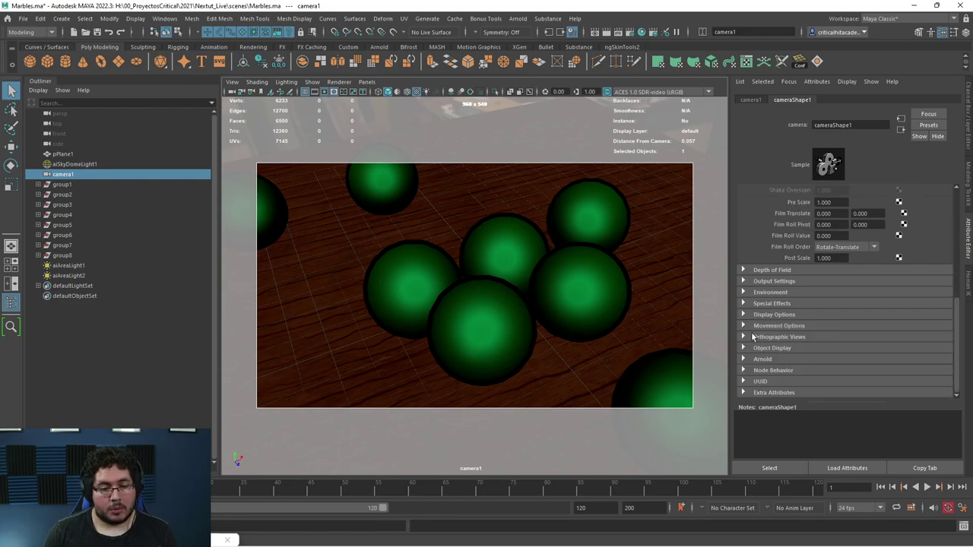
left_click(744, 358)
scroll(791, 330, "down", 3)
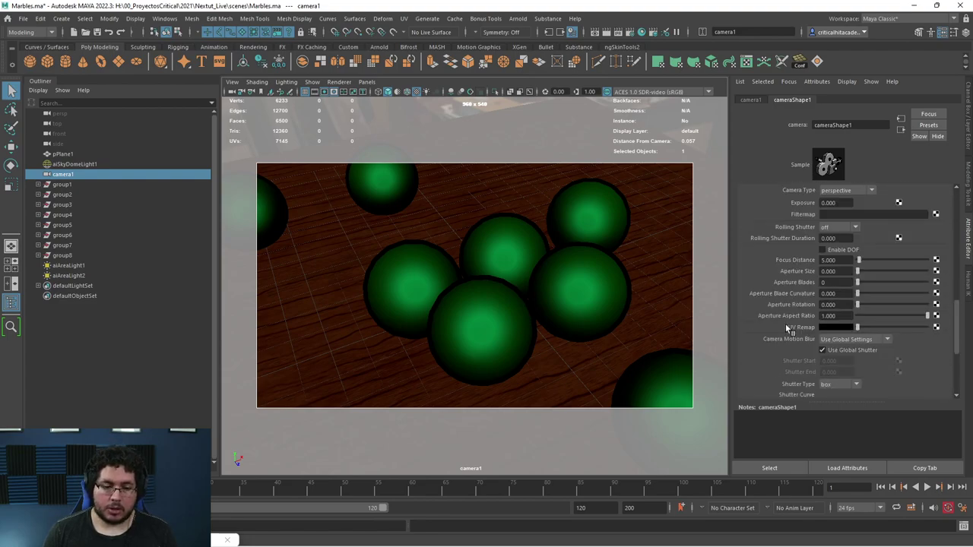
left_click(821, 249)
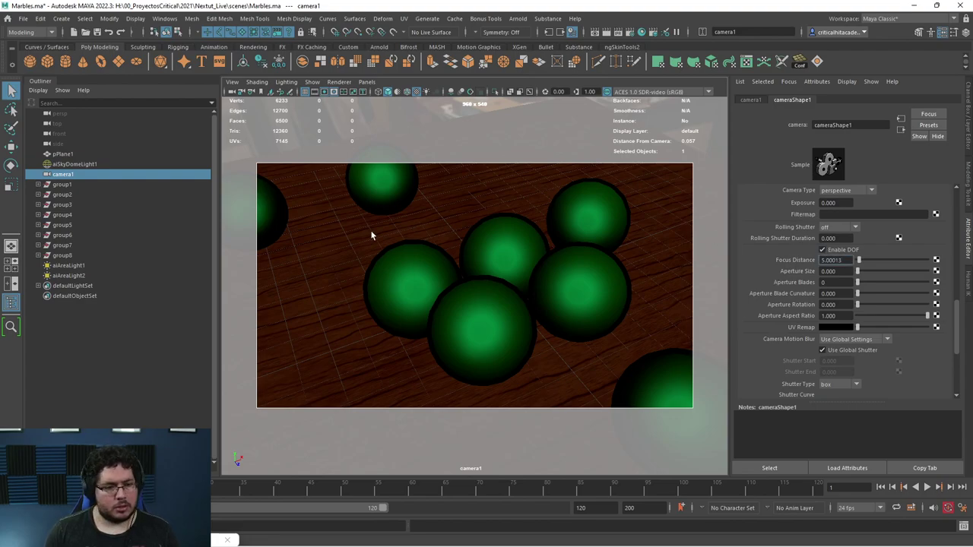
Check the central marble's distance from the camera, and set camera1's Arnold aperture size to 0.1
left_click(517, 230)
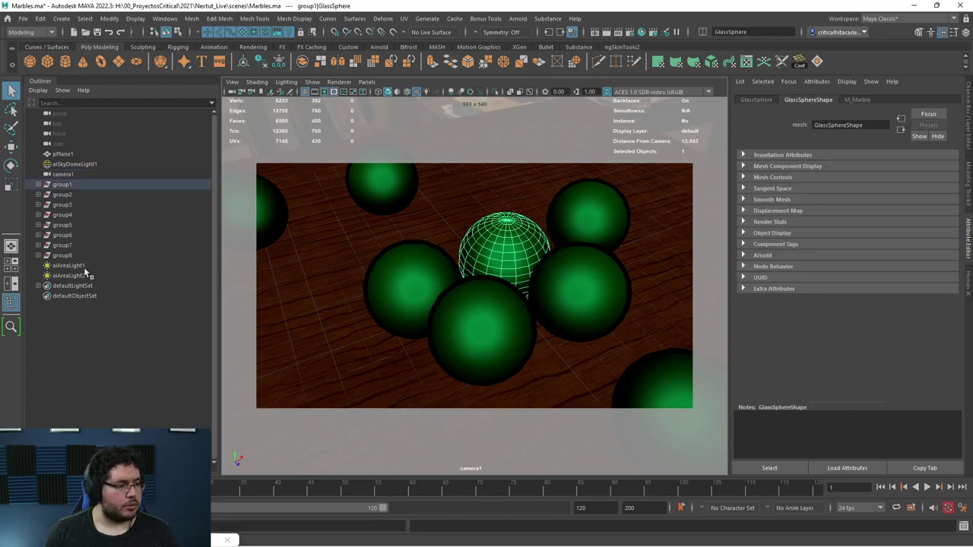
left_click(69, 174)
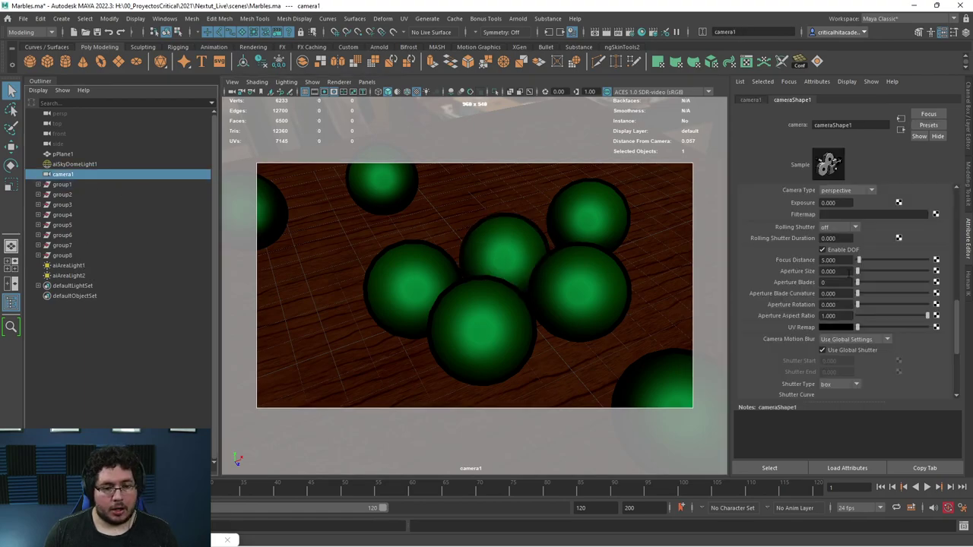
left_click(836, 271)
type("0.1")
key("Return")
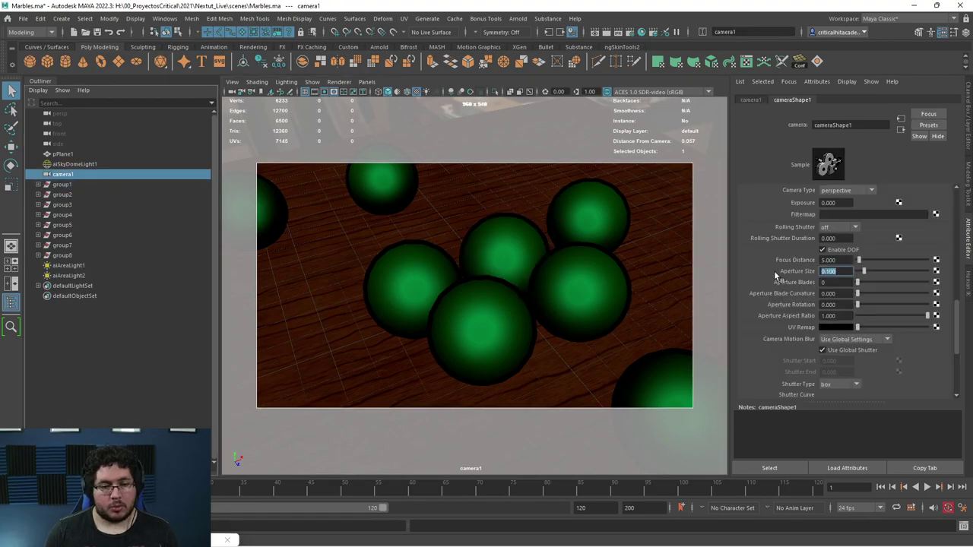
Bring back the Arnold RenderView, rerender the marbles and examine the effect of the depth of field
left_click(182, 539)
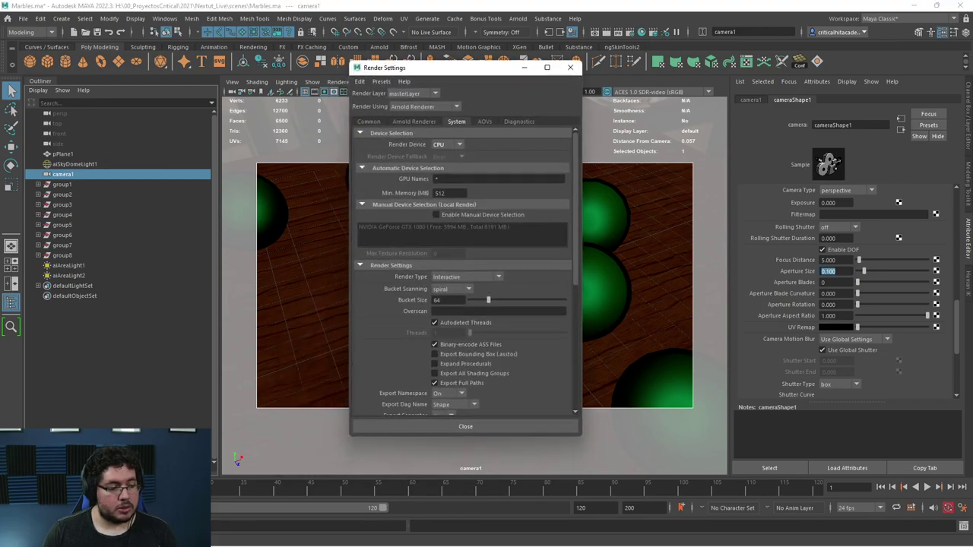
left_click(61, 540)
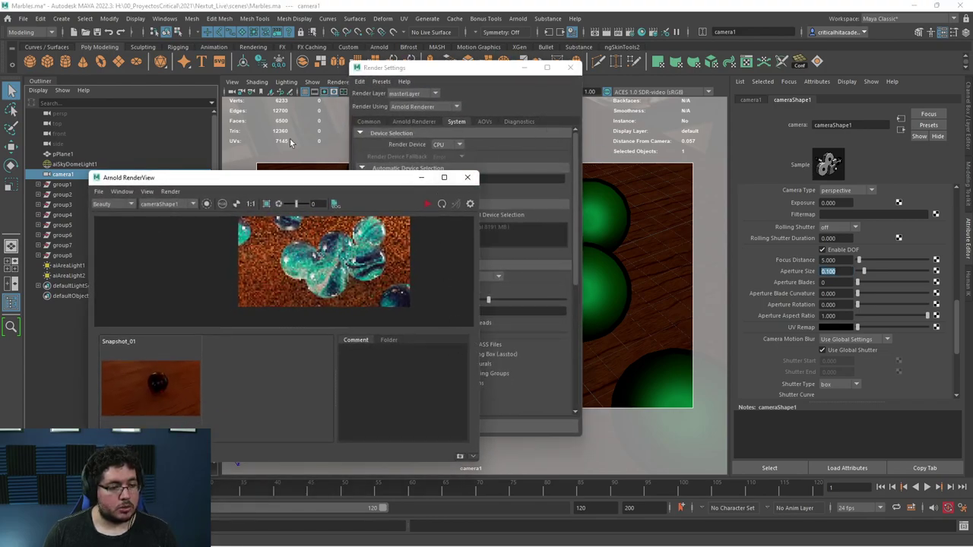
left_click_drag(90, 173, 3, 18)
scroll(341, 185, "up", 1)
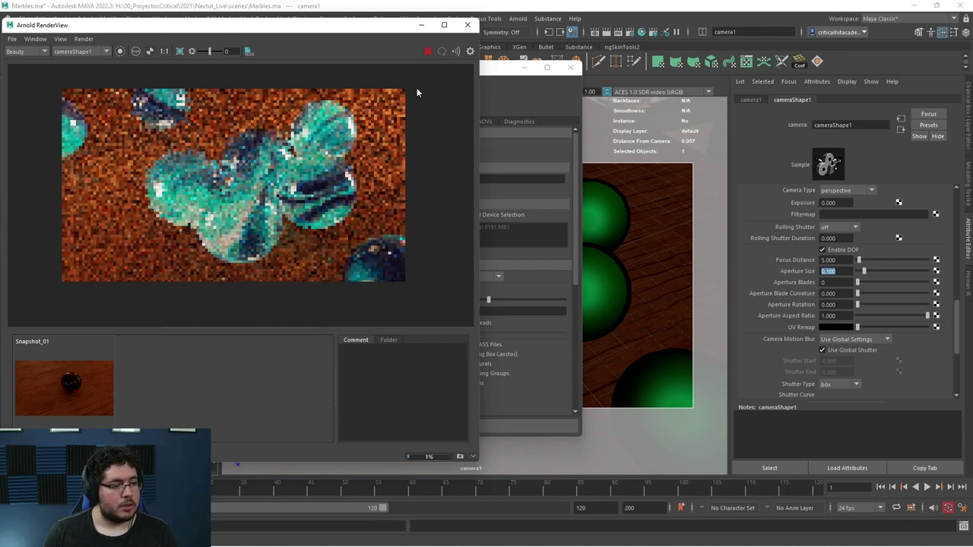
scroll(146, 103, "up", 3)
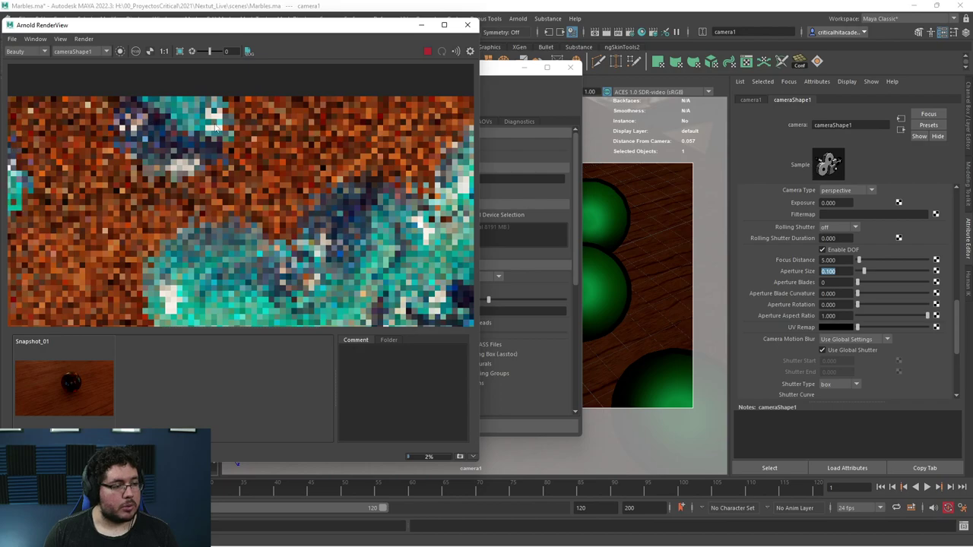
scroll(186, 128, "down", 1)
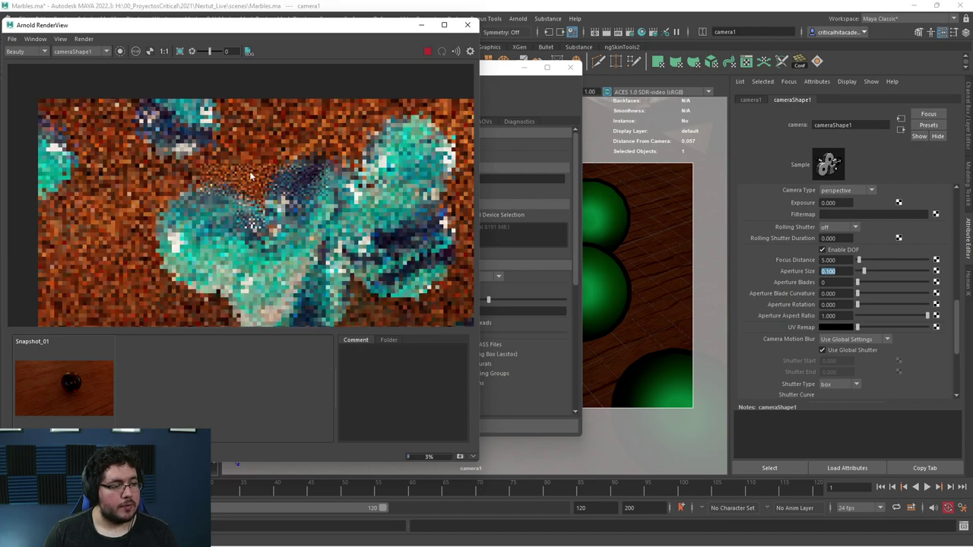
scroll(251, 176, "down", 1)
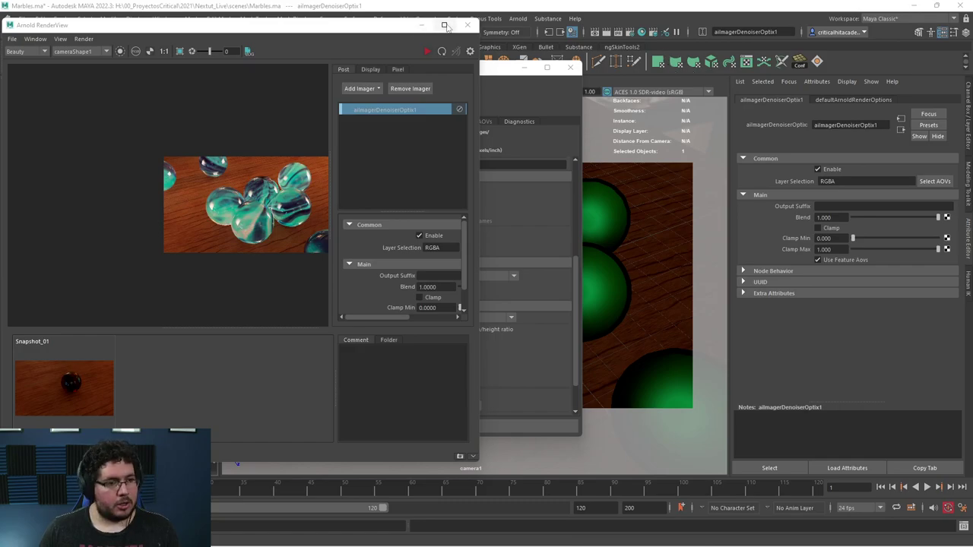
Maximize the Arnold RenderView and examine the denoised marbles up close for glass, swirl and reflection detail
left_click(445, 26)
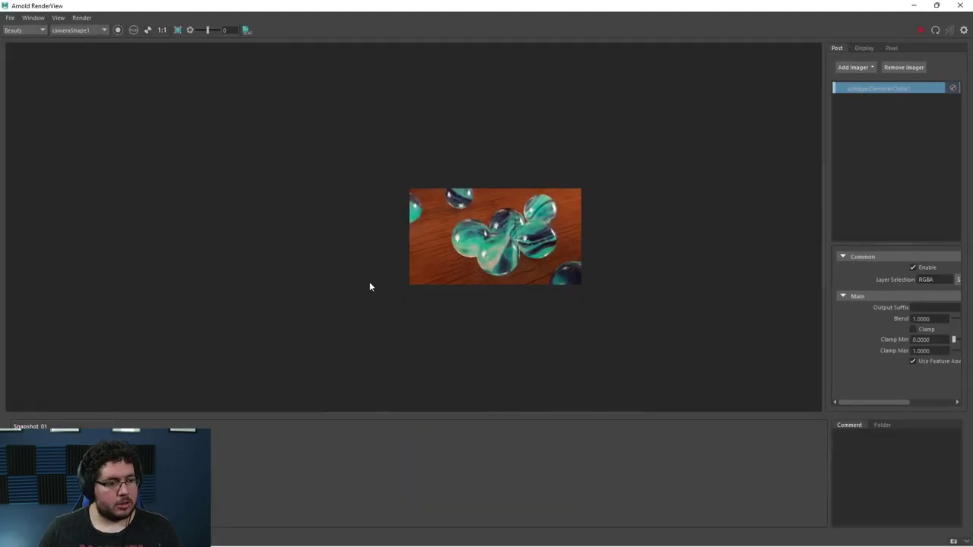
scroll(370, 284, "up", 6)
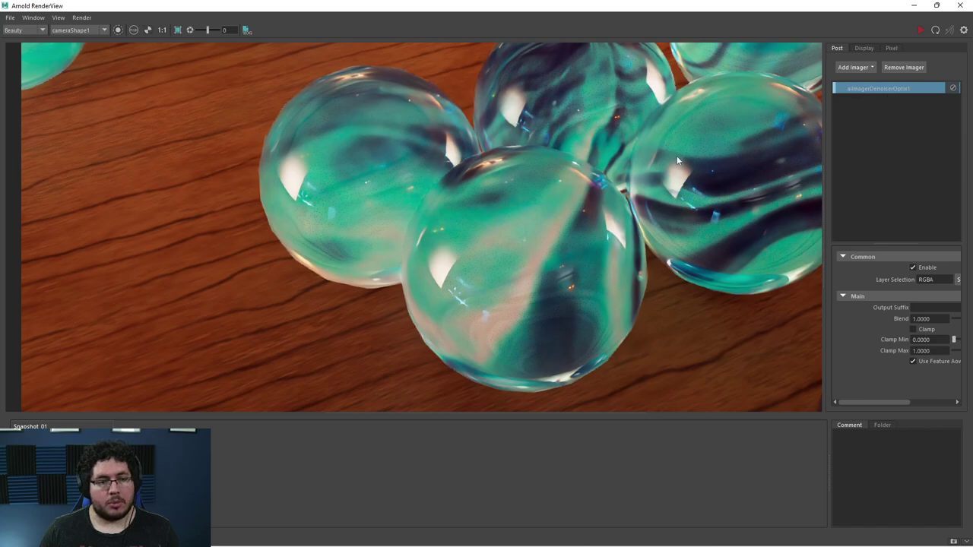
scroll(676, 155, "down", 1)
middle_click_drag(629, 185, 548, 240)
scroll(548, 240, "up", 2)
scroll(544, 203, "up", 2)
middle_click_drag(524, 163, 537, 275)
scroll(523, 159, "down", 4)
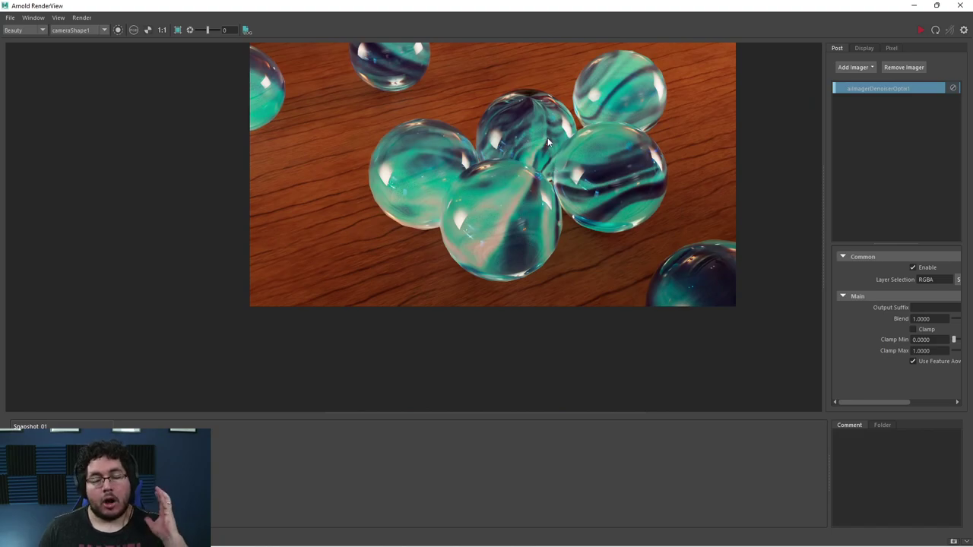
scroll(545, 133, "up", 2)
middle_click_drag(520, 157, 572, 263)
scroll(572, 263, "down", 1)
scroll(572, 264, "up", 1)
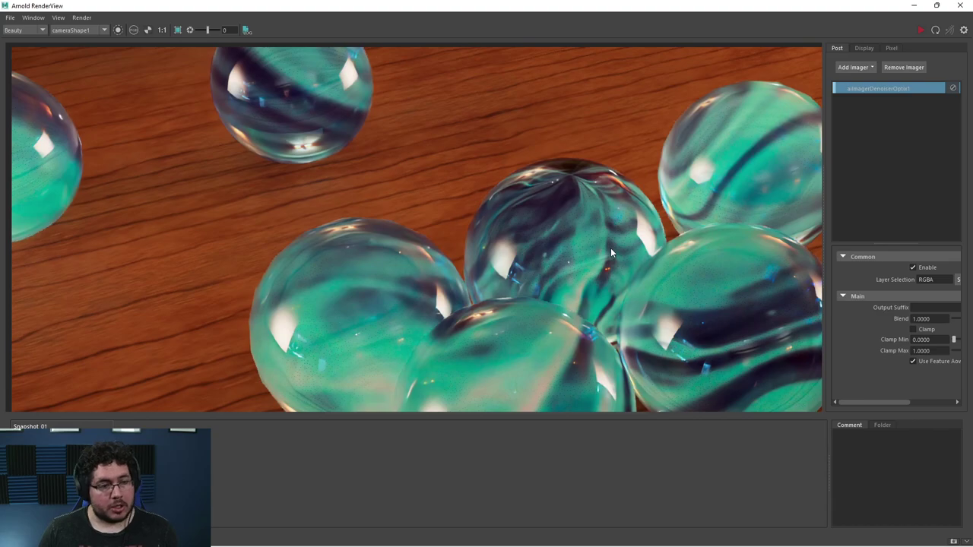
scroll(610, 248, "down", 4)
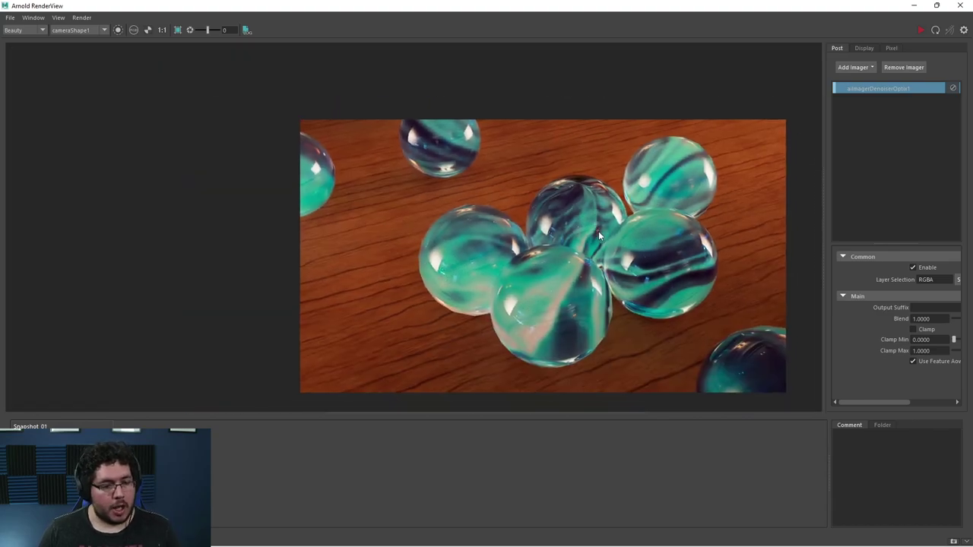
scroll(598, 231, "down", 1)
scroll(620, 231, "up", 1)
middle_click_drag(620, 231, 601, 210)
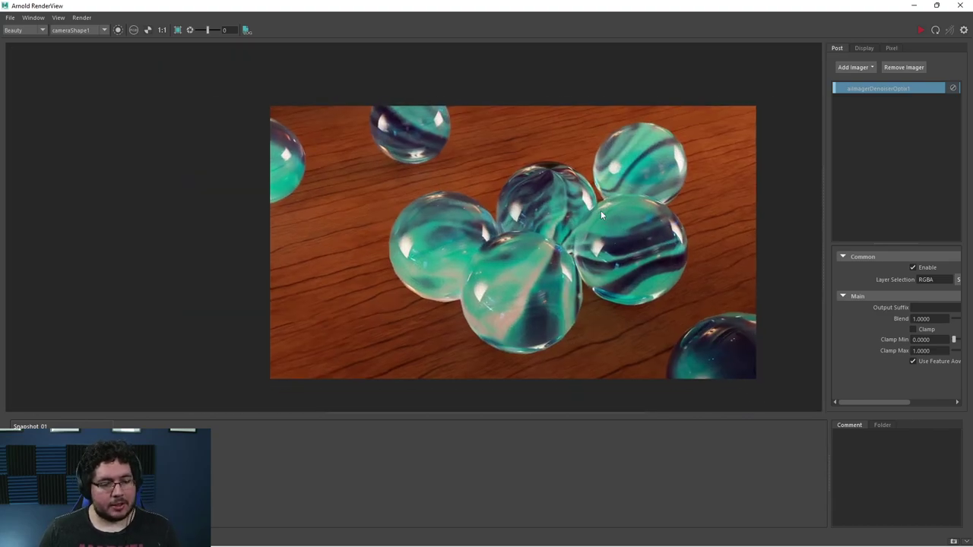